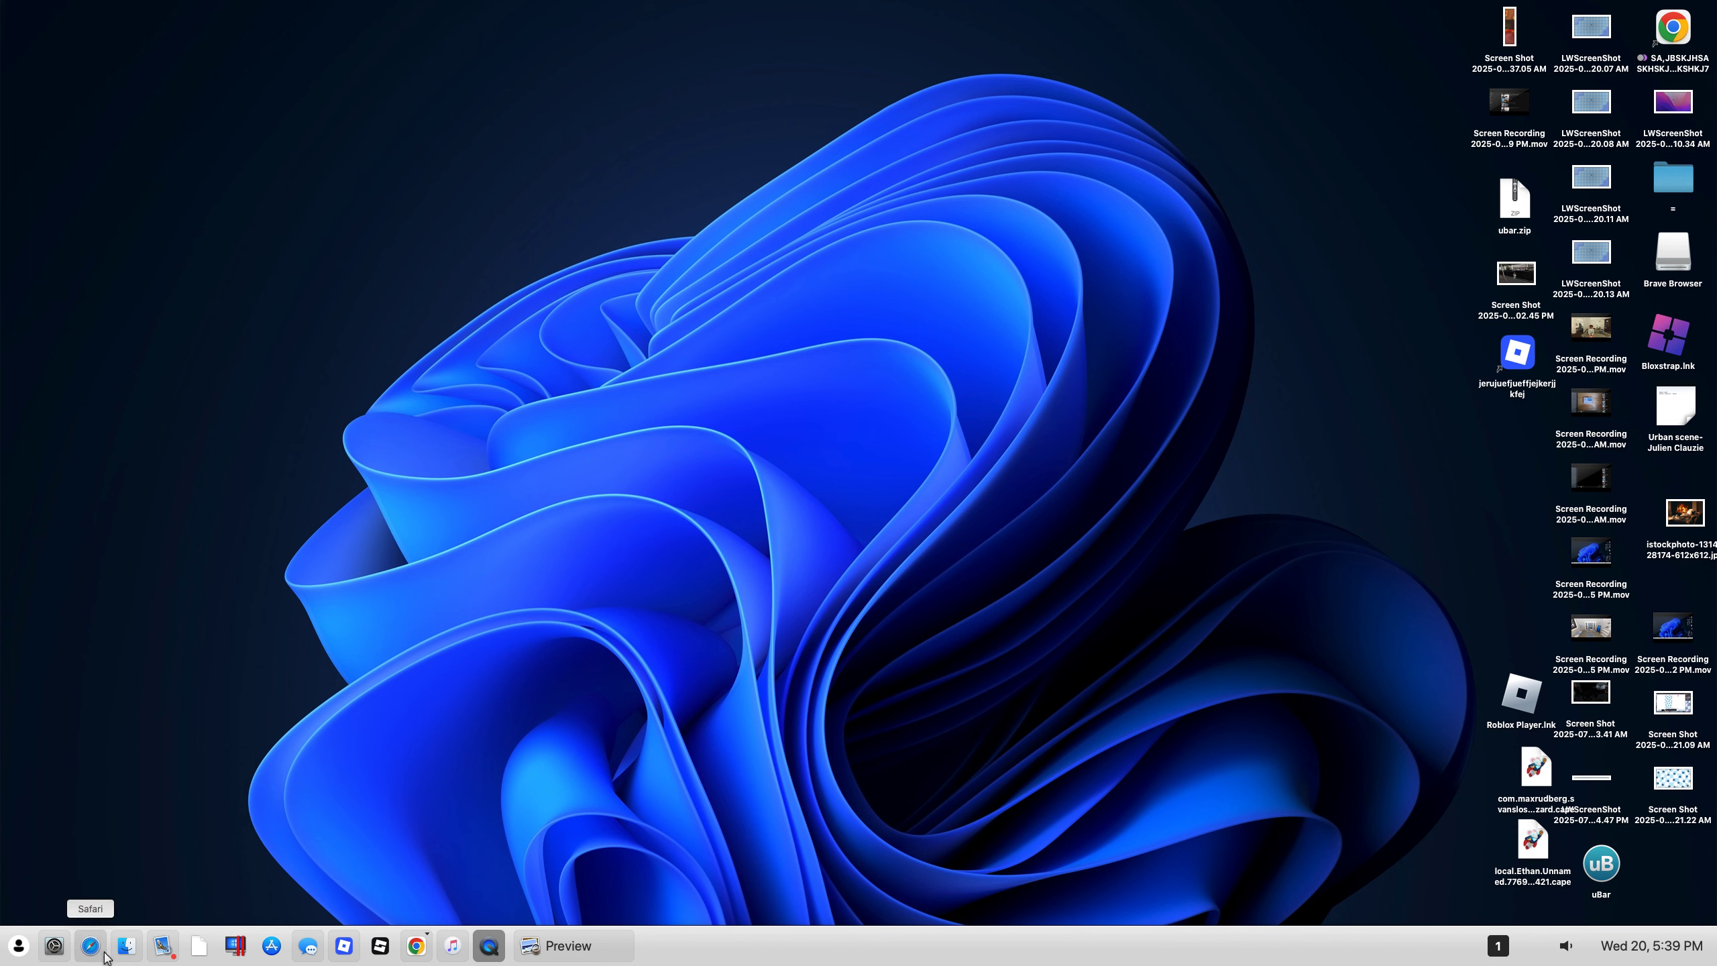
Step: Bring up the Fluent Cursors window in Google Chrome and make it full screen
mouse_move(419, 957)
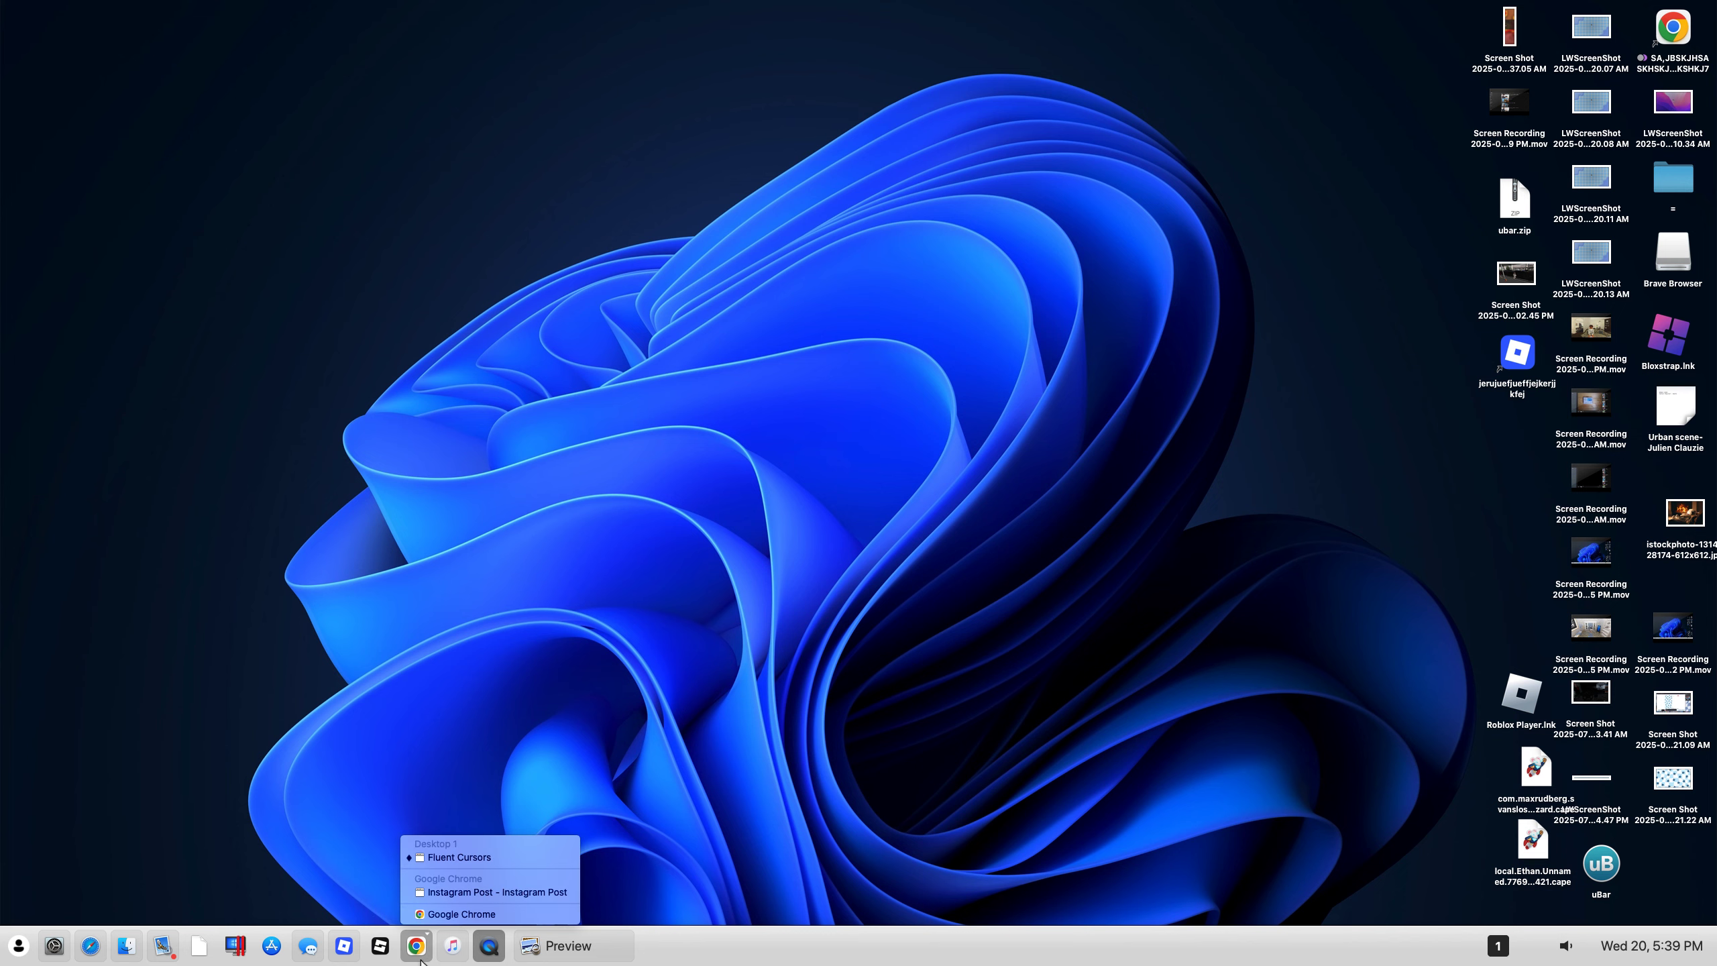
click(437, 857)
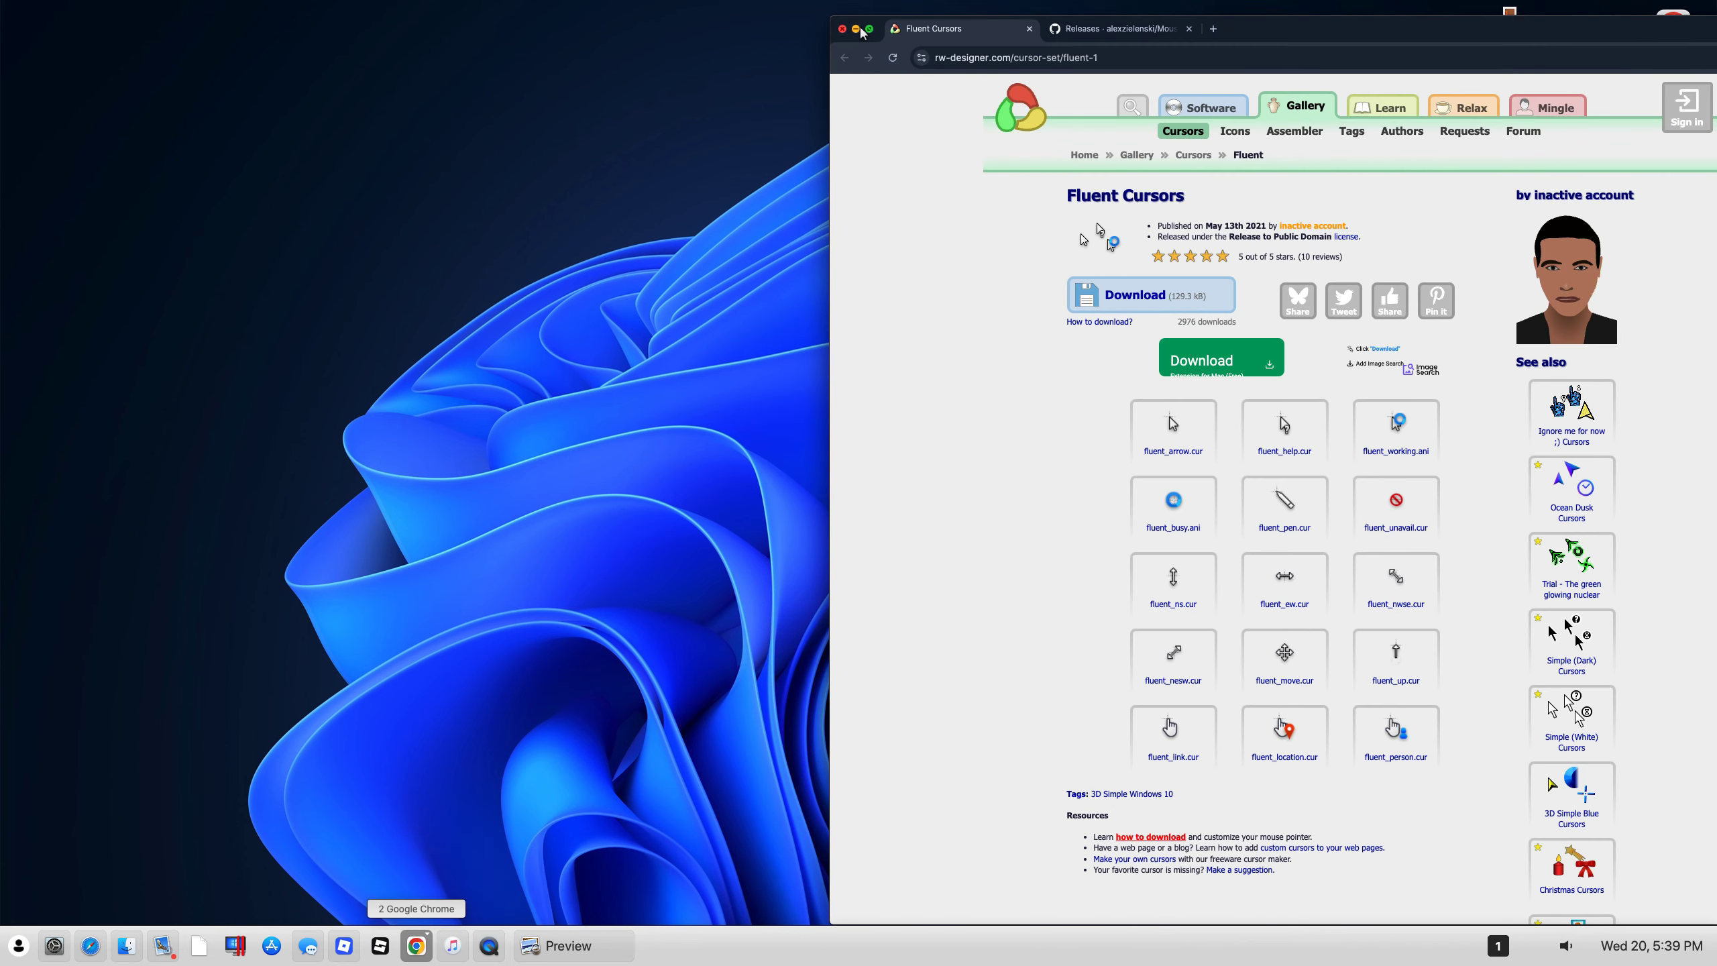
click(870, 29)
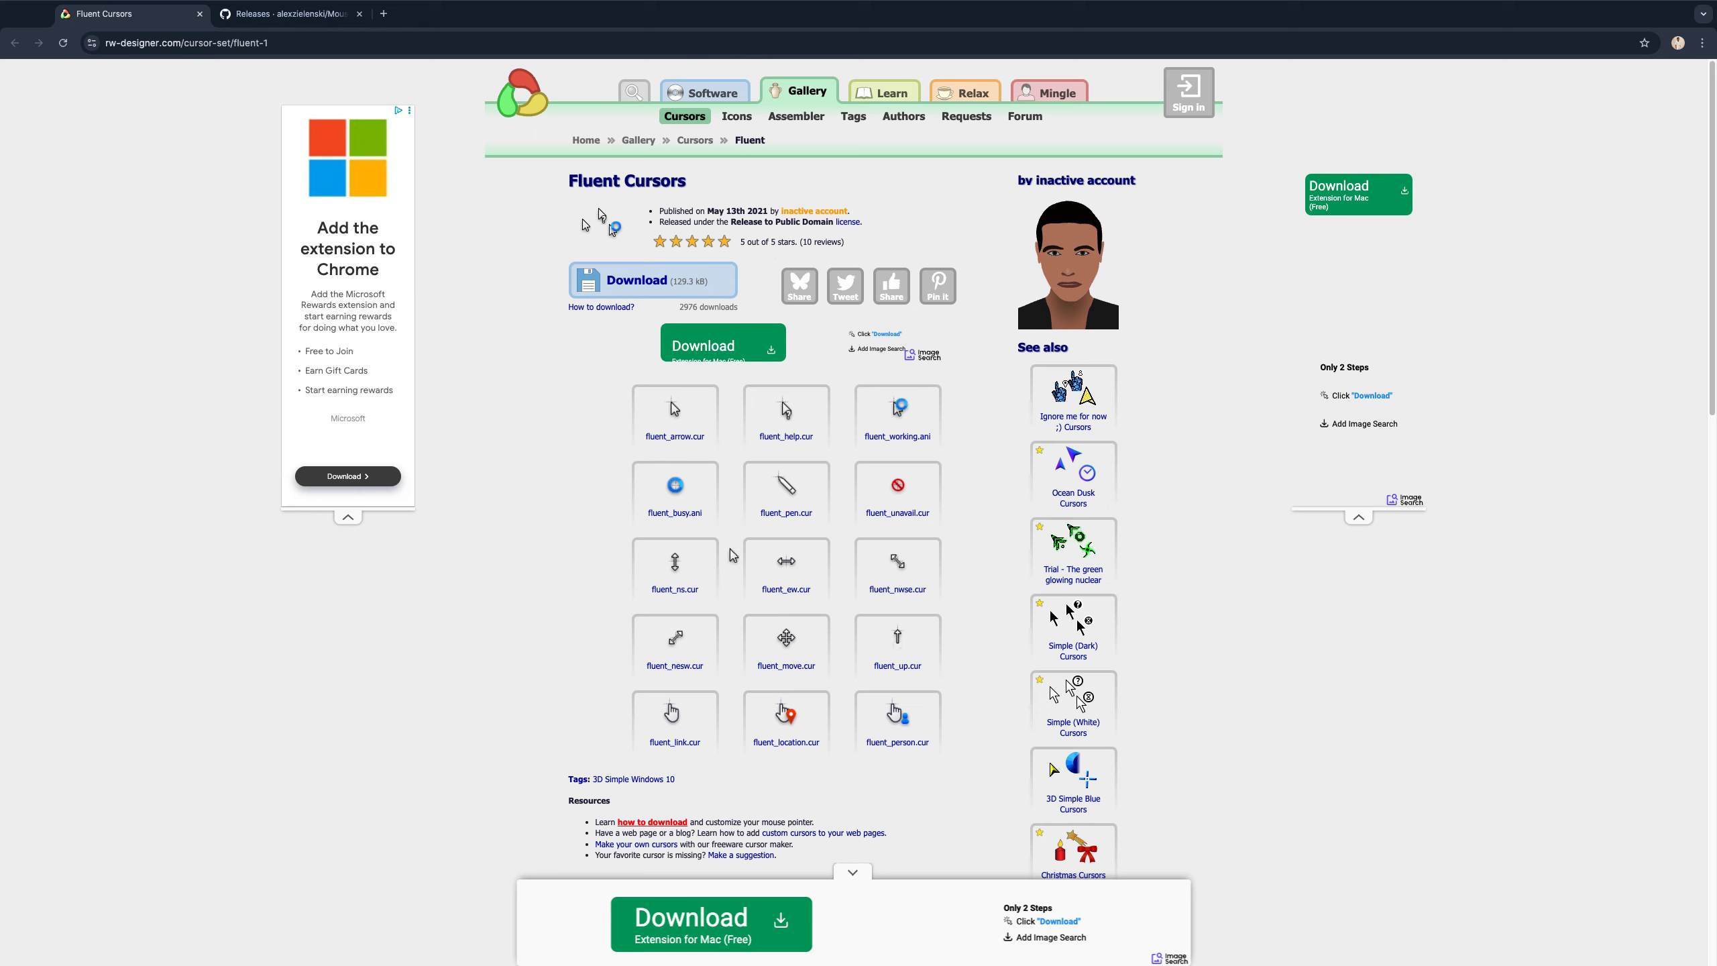
Step: Save the small preview image of fluent_arrow.cur to Downloads as Arrow, replacing the existing file
click(672, 418)
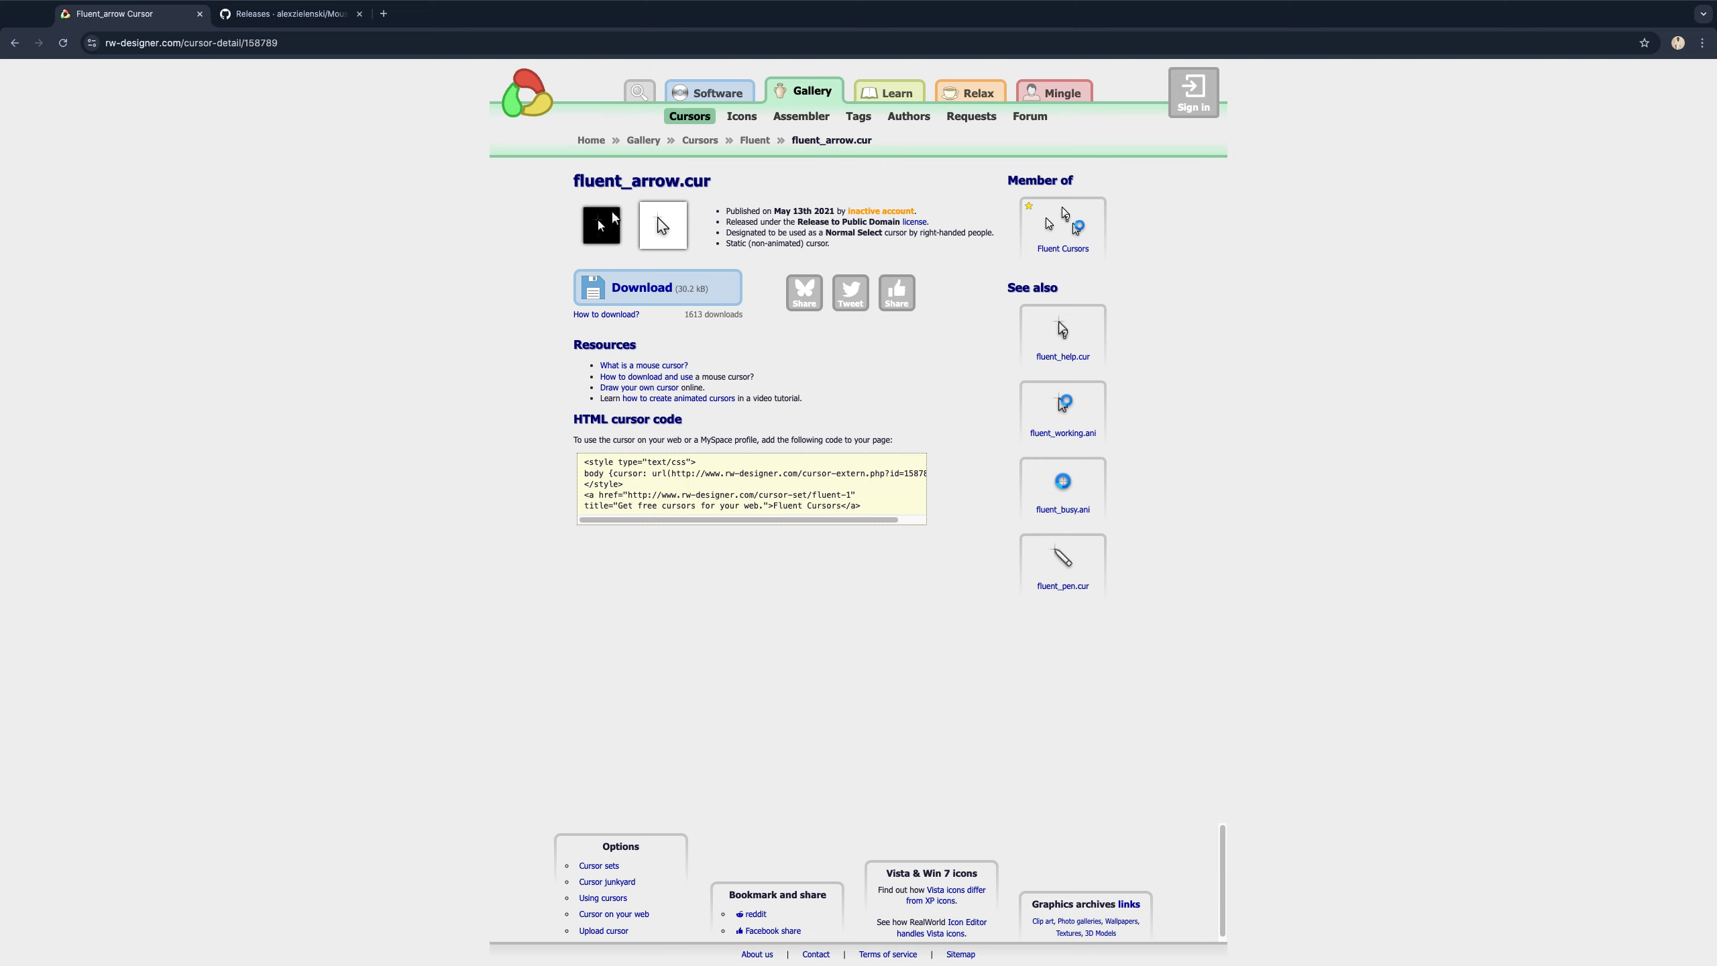
right_click(599, 224)
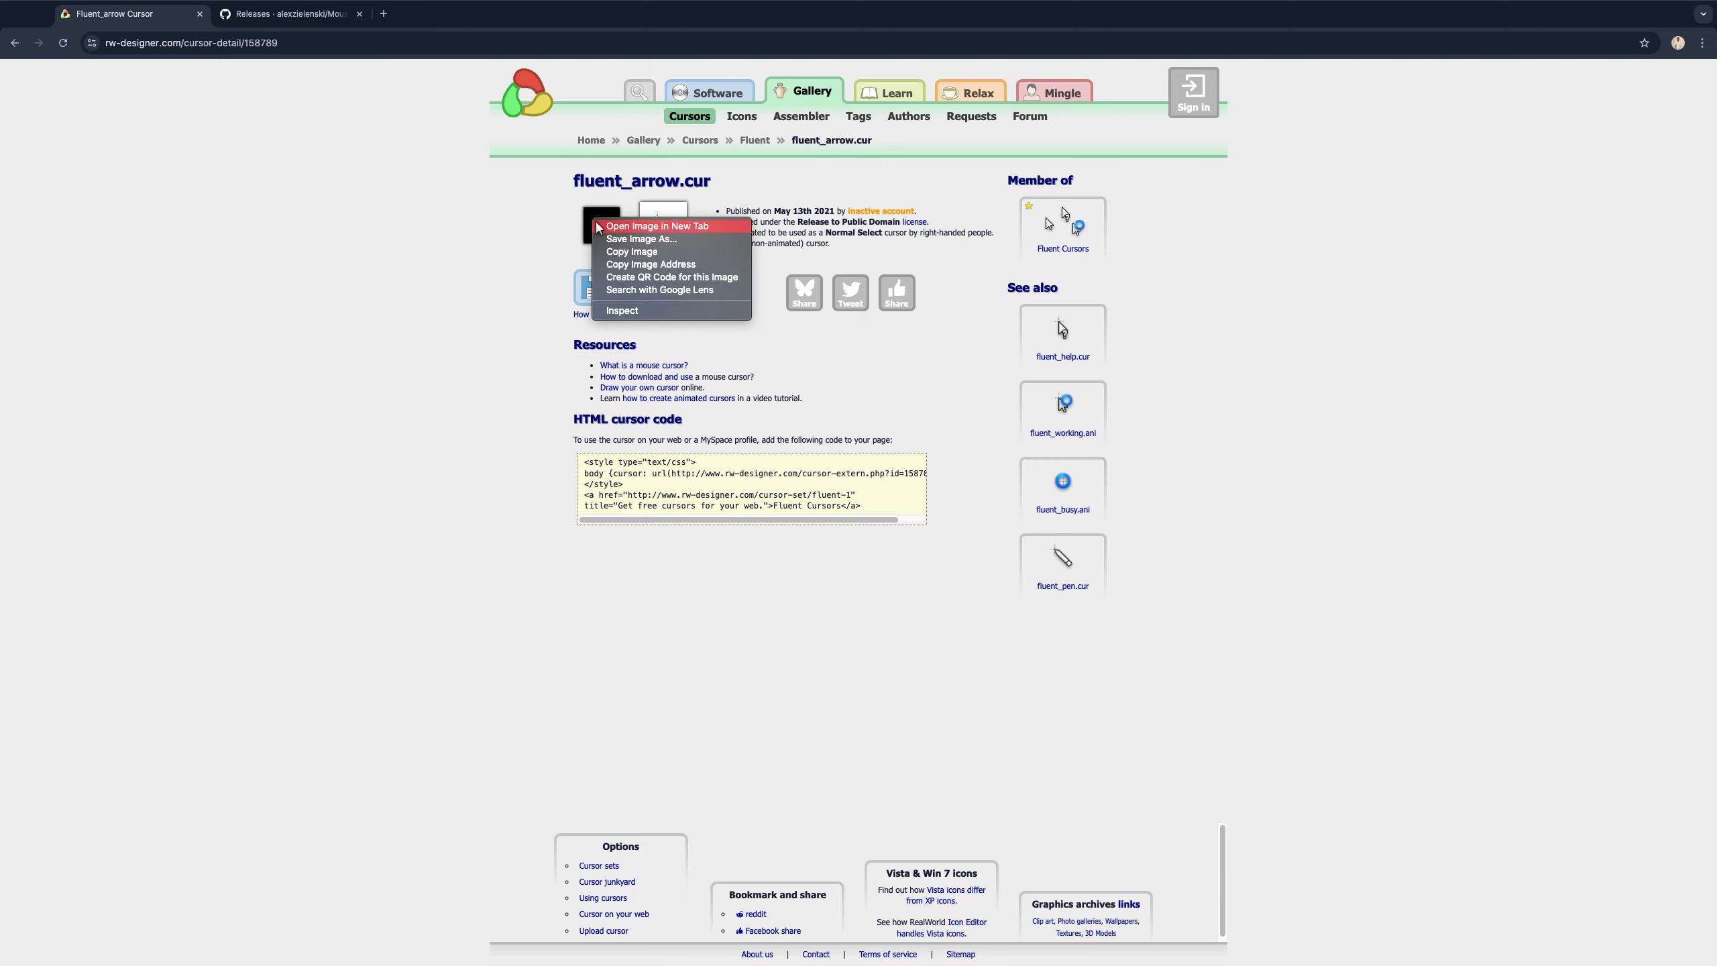
click(607, 240)
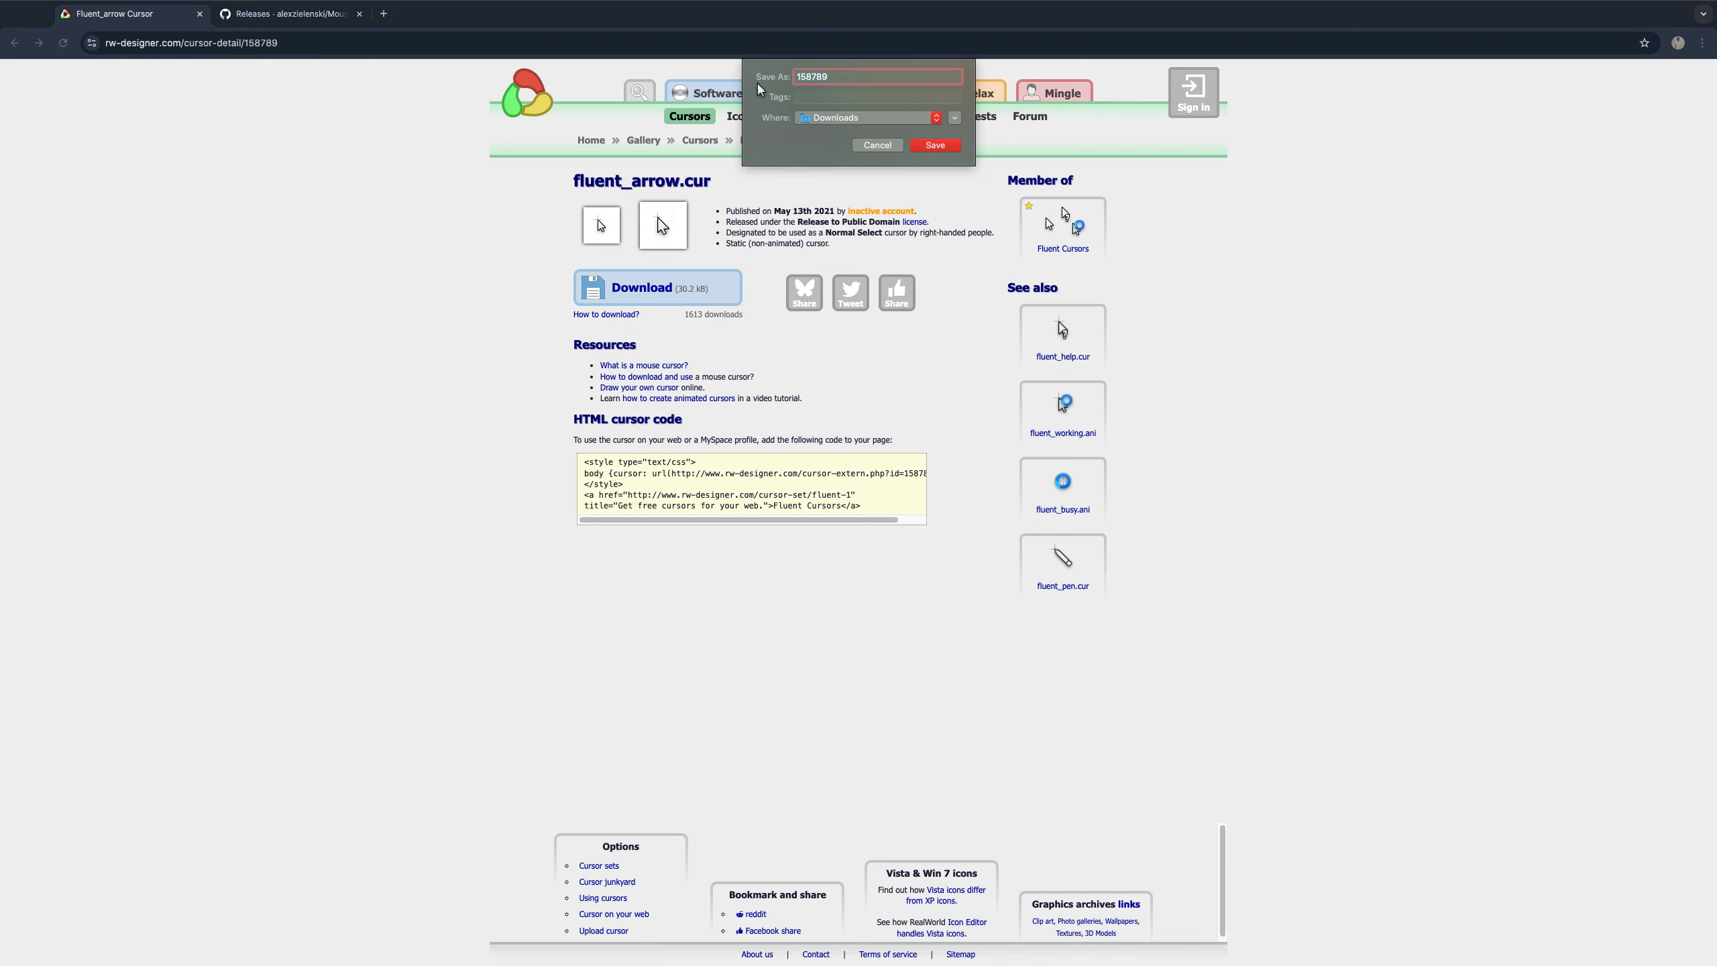
key(BackSpace)
text(Arrow)
click(934, 146)
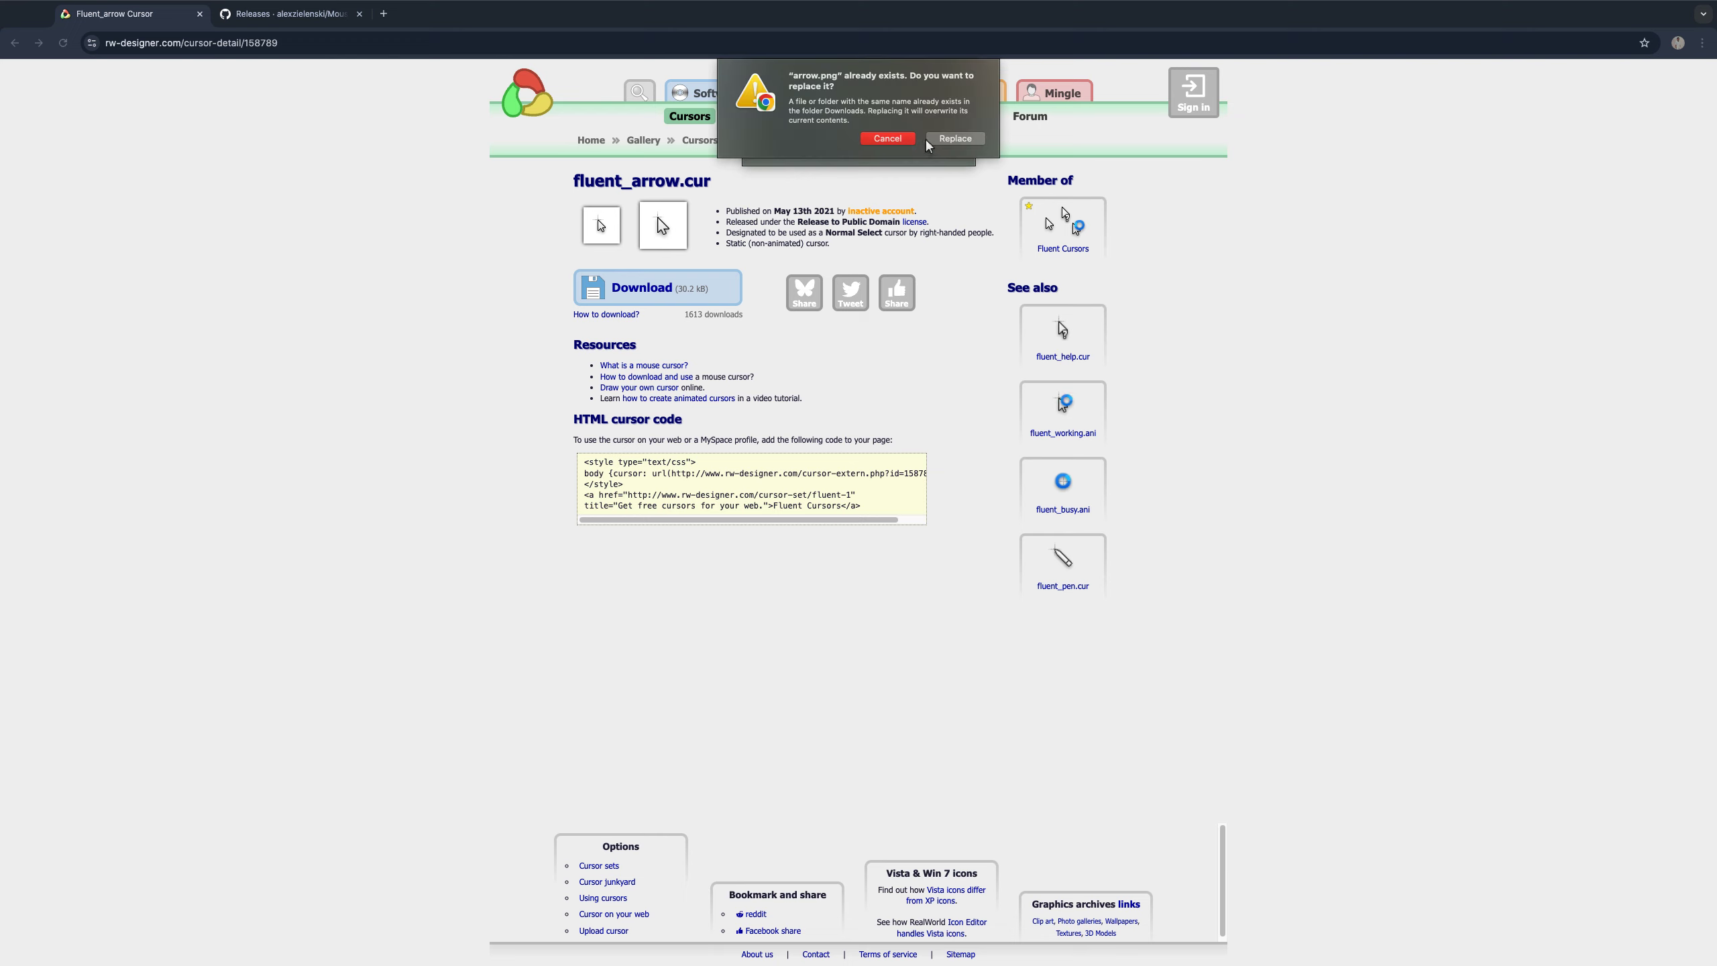
click(942, 139)
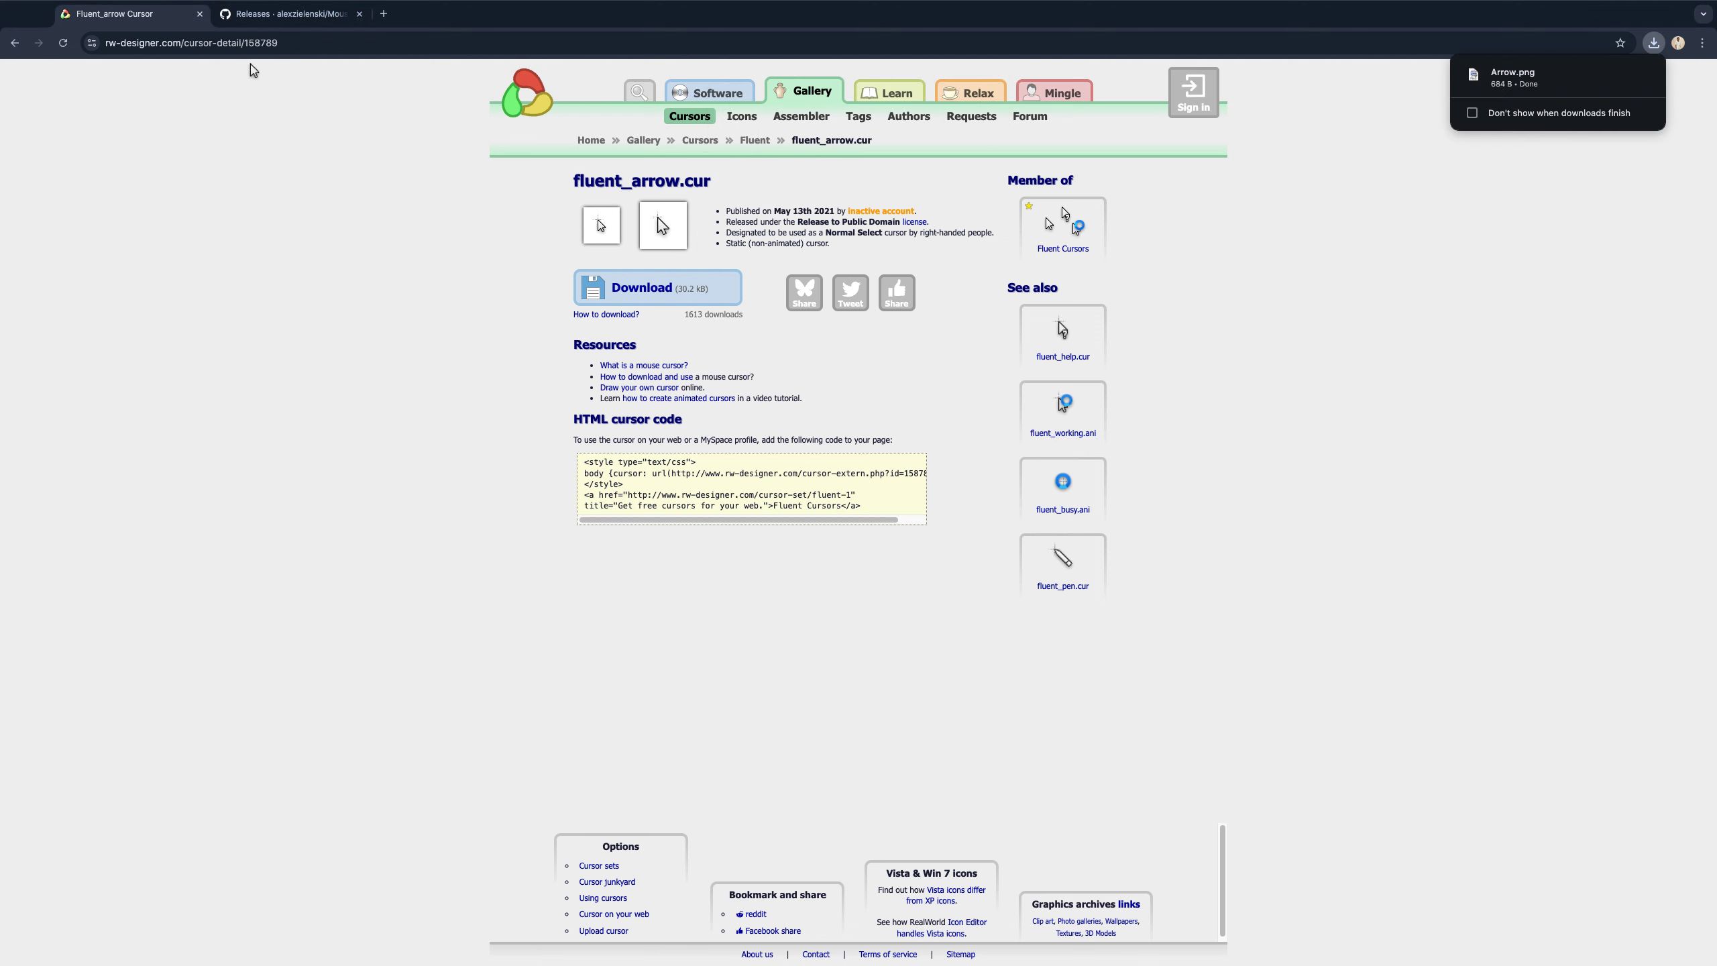
Step: Return to the Fluent set and save the small fluent_ns.cur image to Downloads as IBEAM, replacing the existing file
click(4, 49)
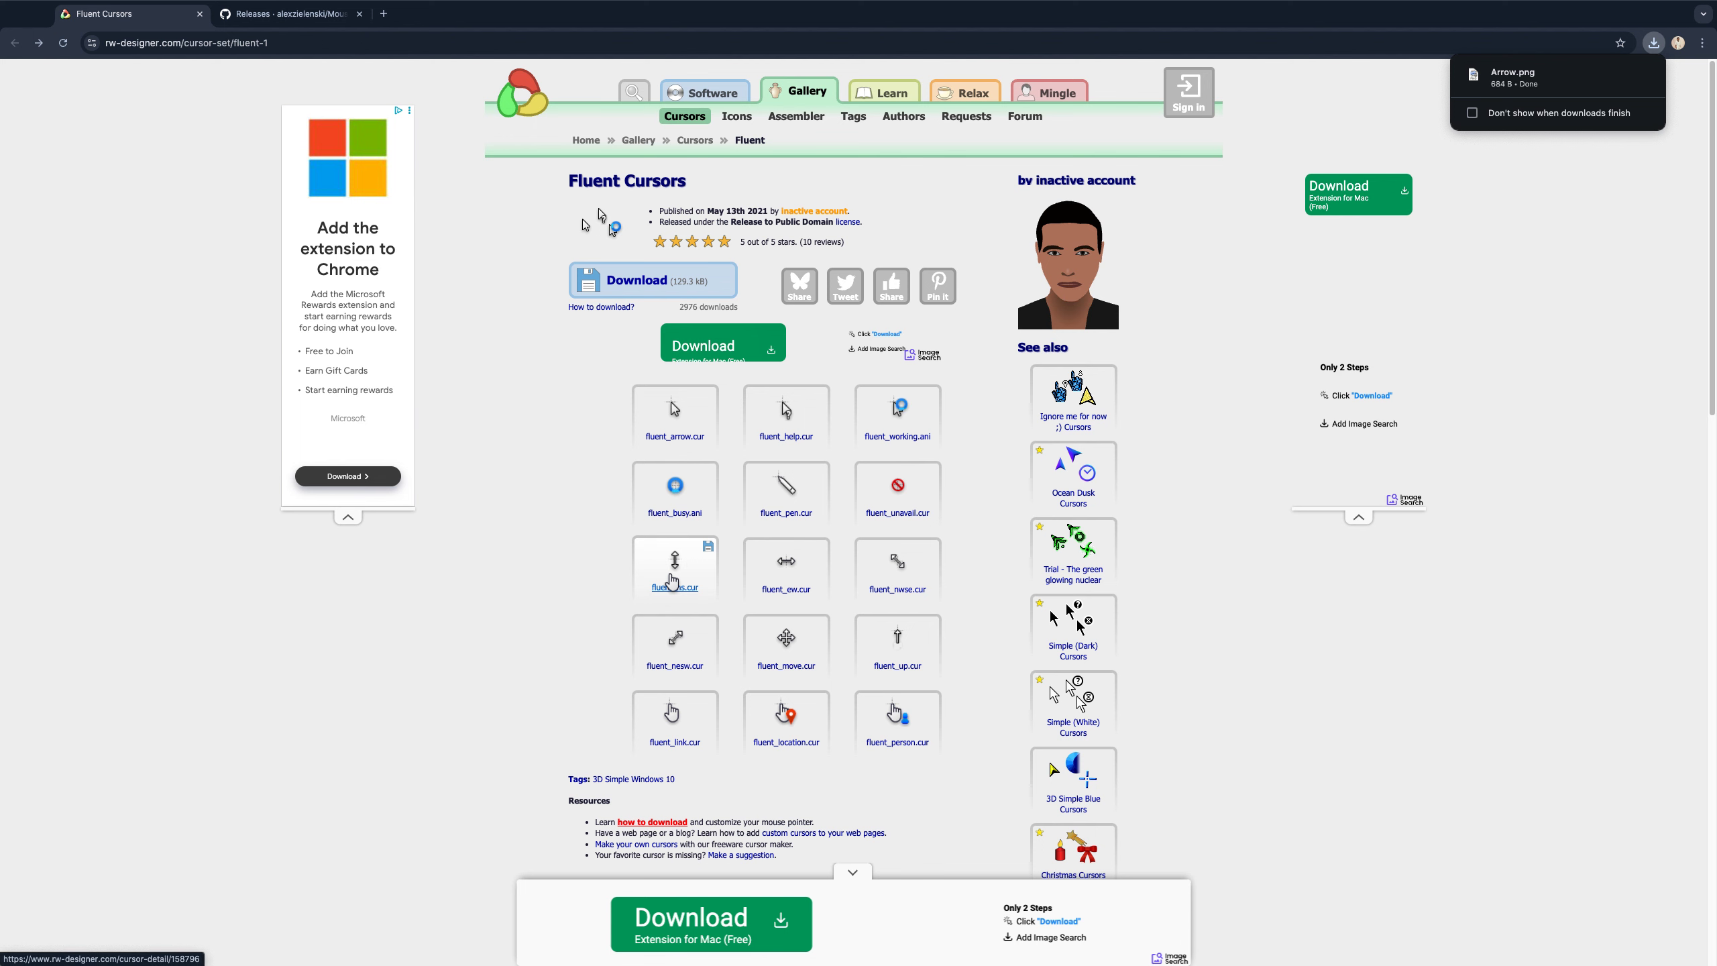
click(671, 580)
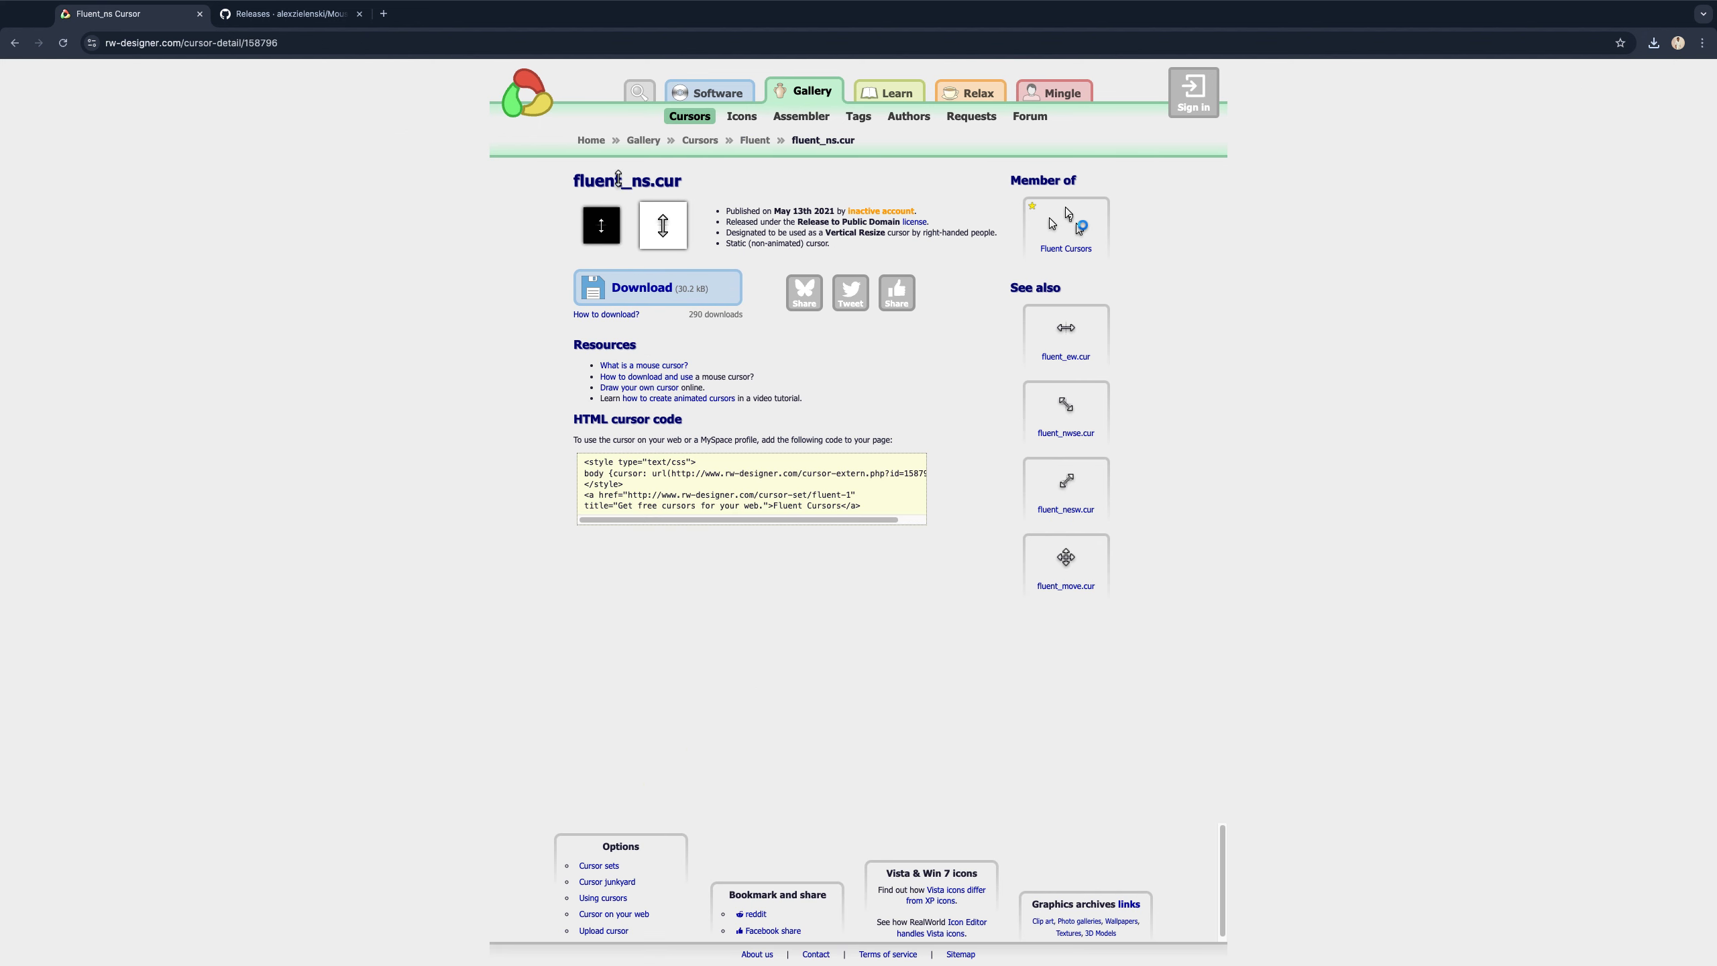
right_click(595, 224)
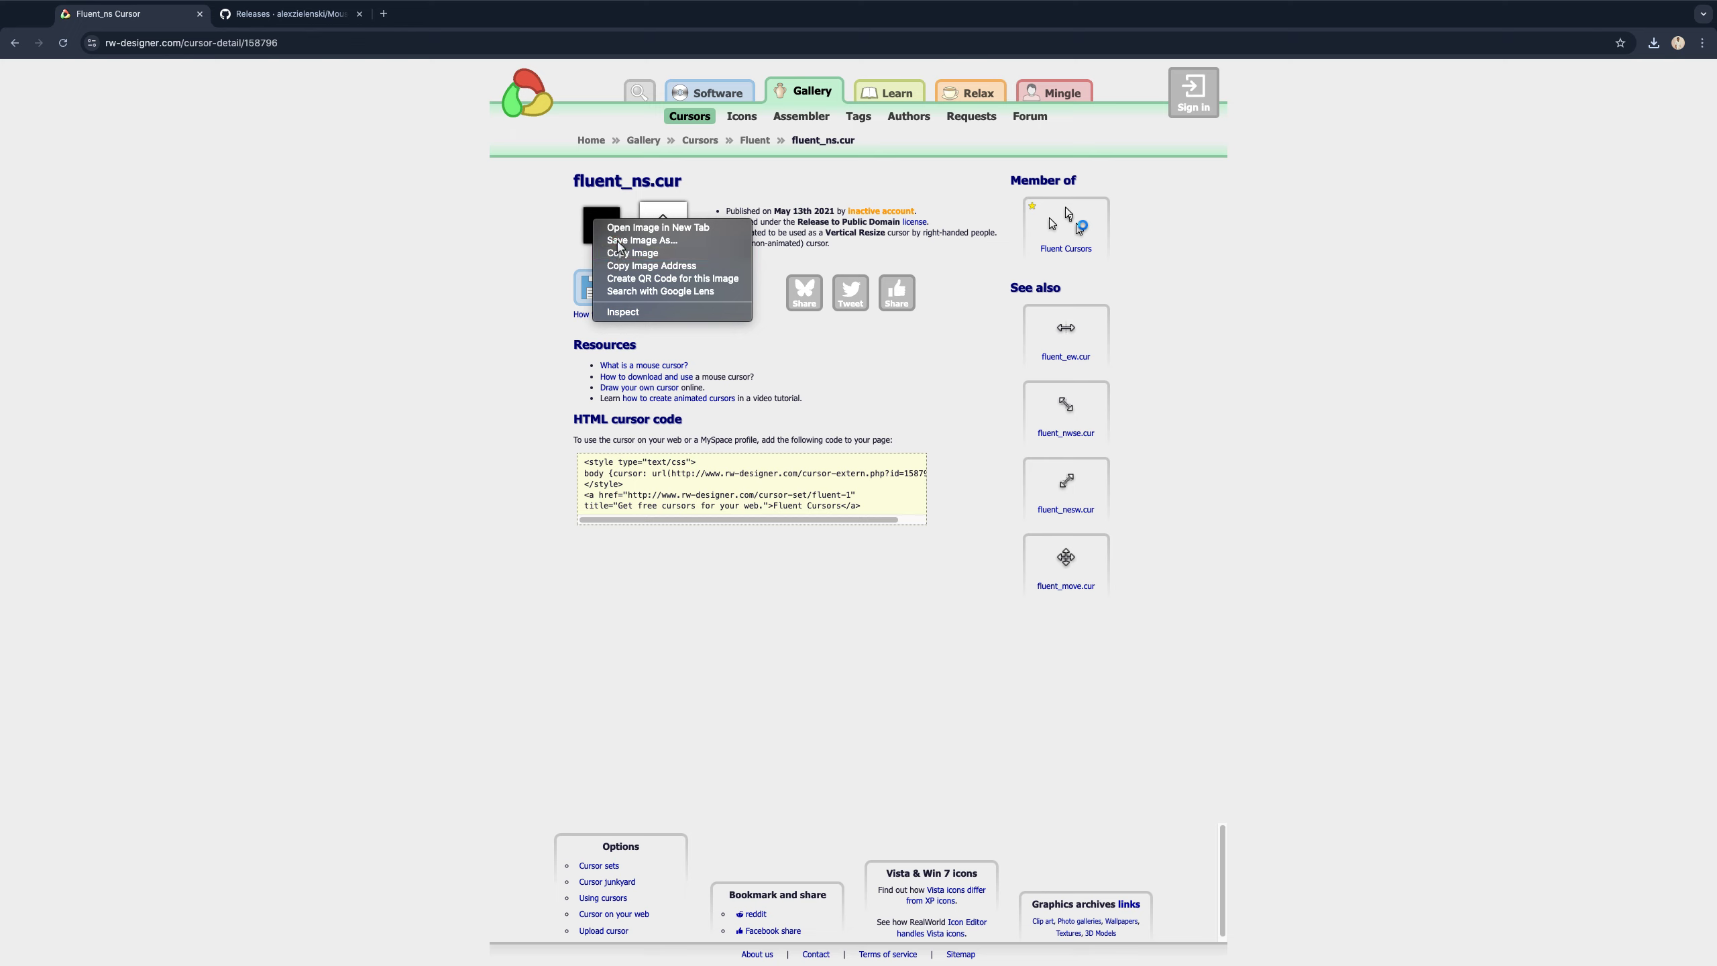
click(617, 242)
key(BackSpace)
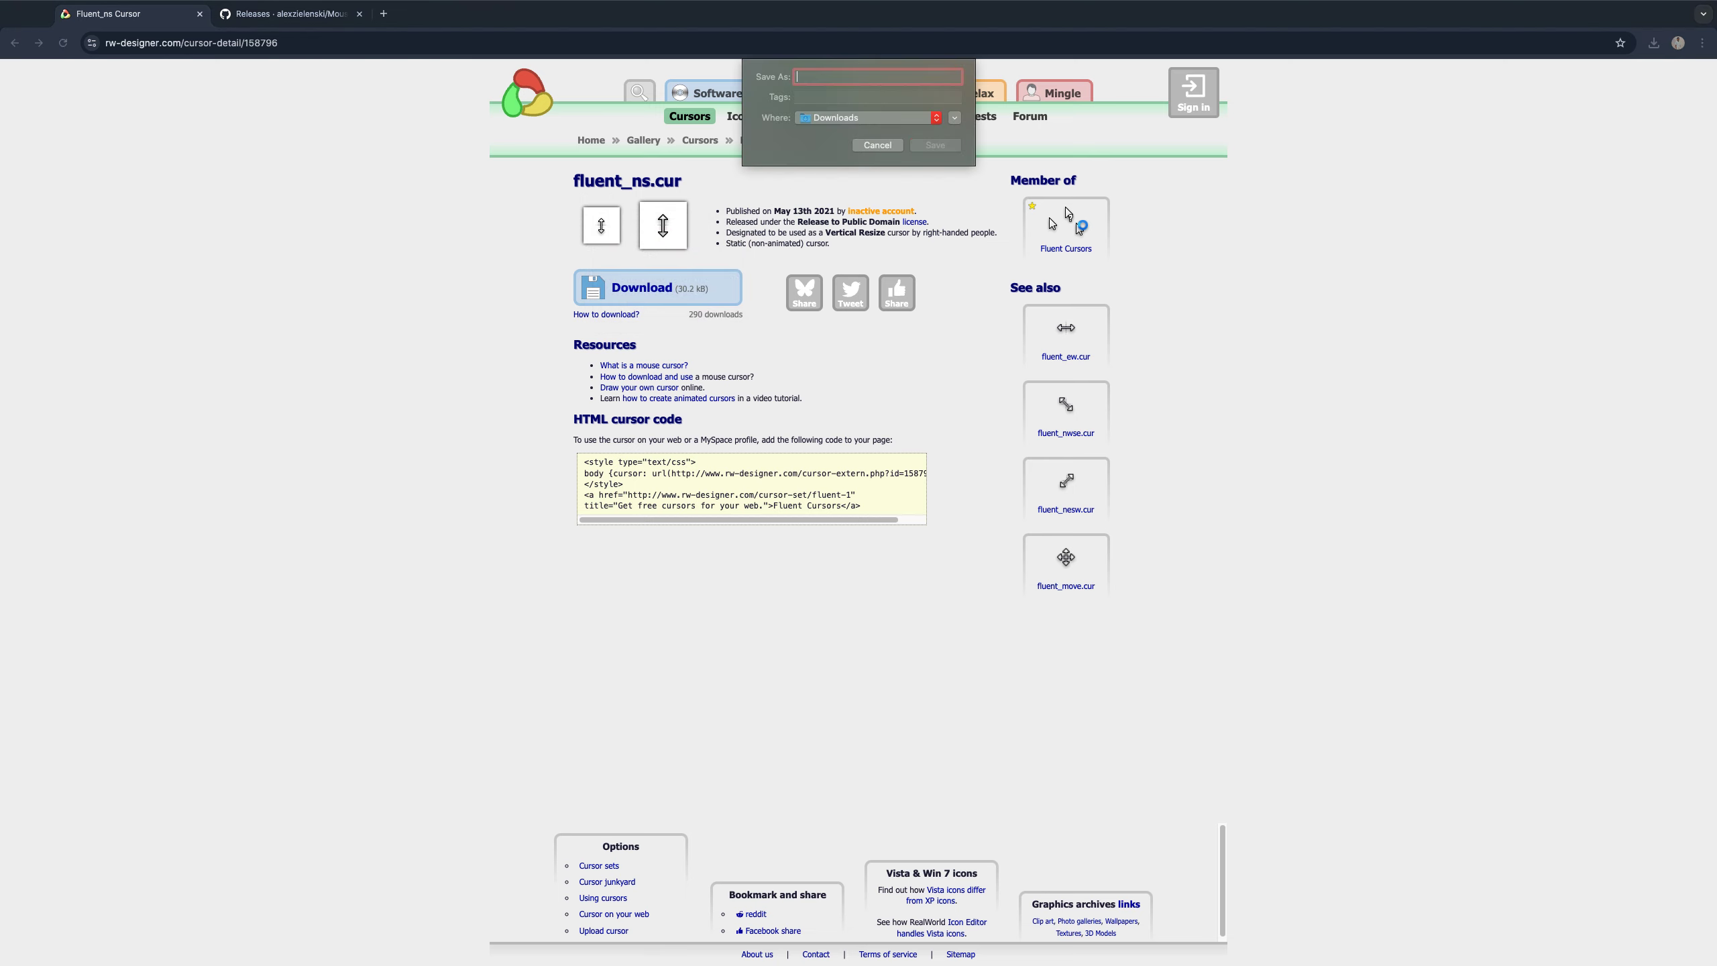
text(IBEAM)
click(935, 145)
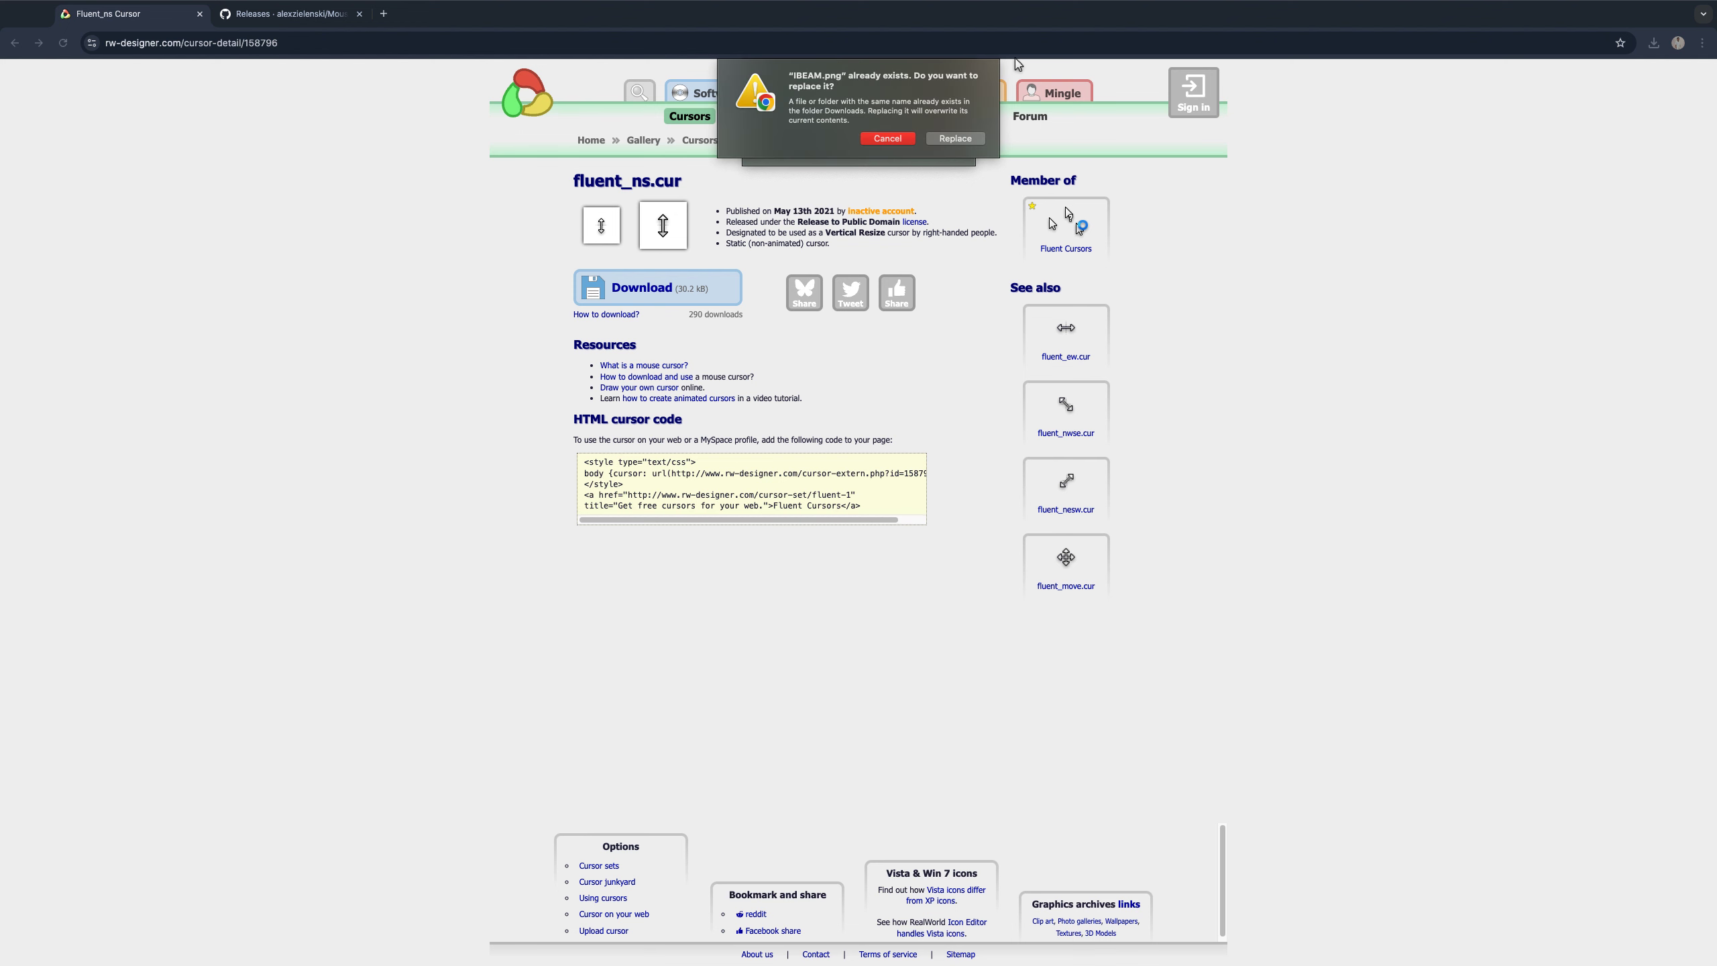
click(957, 141)
Step: Return to the Fluent set and save the small fluent_link.cur image to Downloads as Pointer, replacing the existing file
click(22, 43)
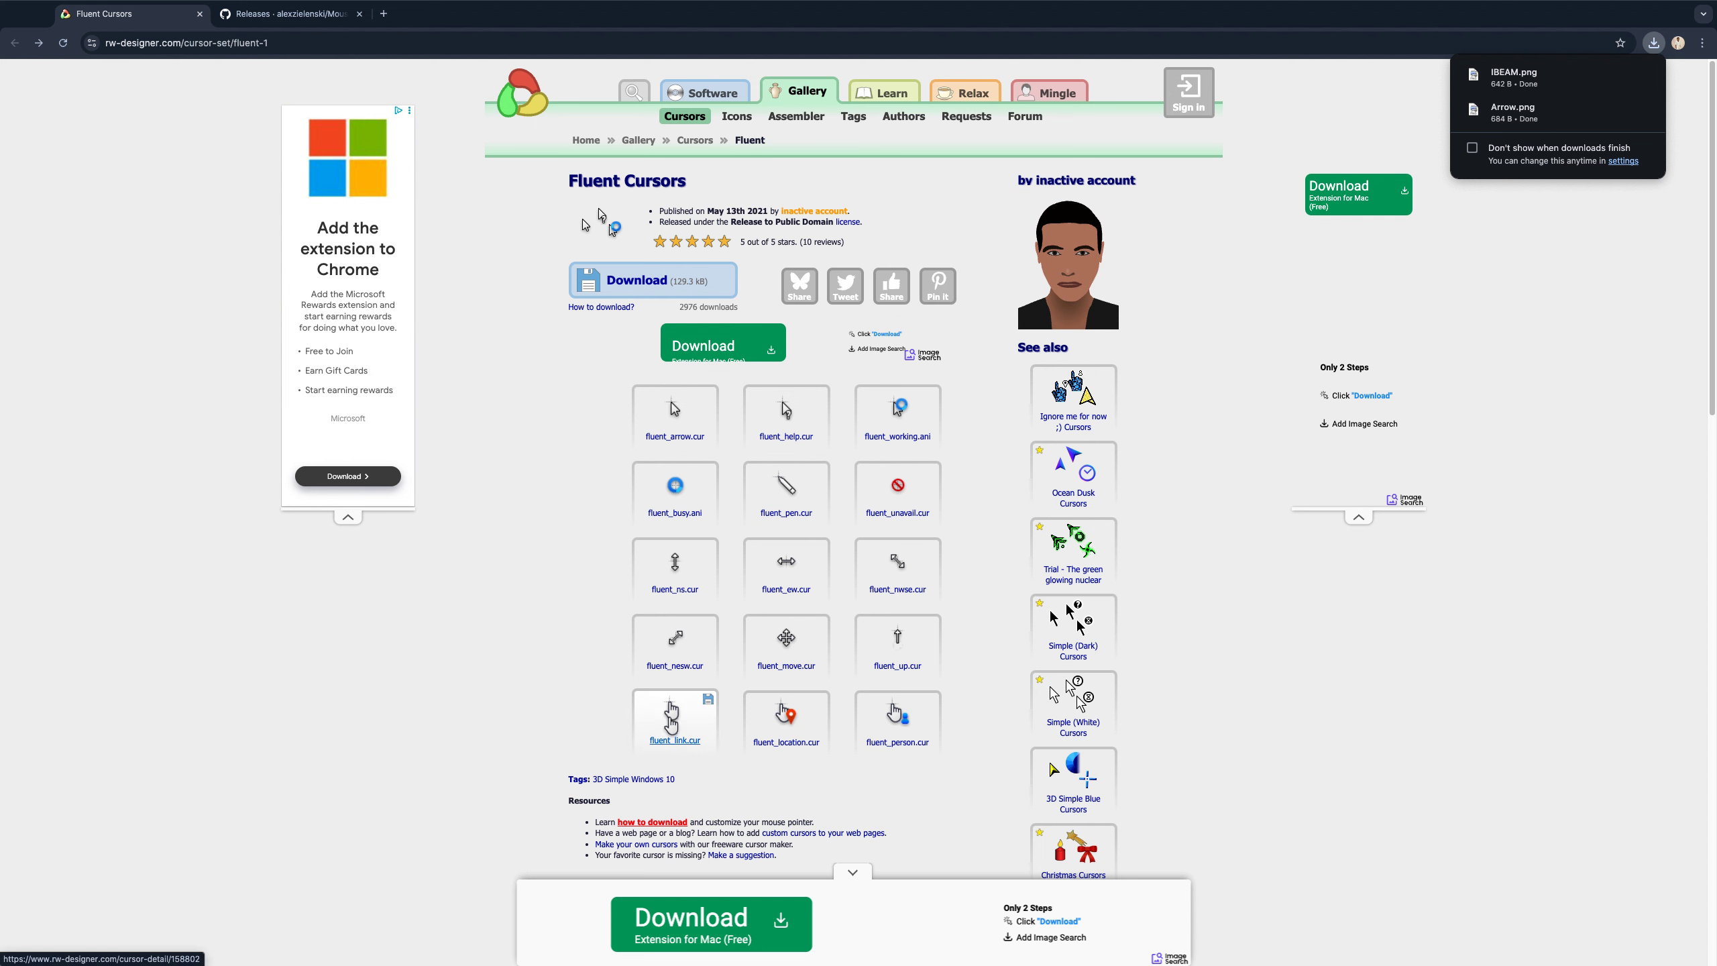
click(671, 718)
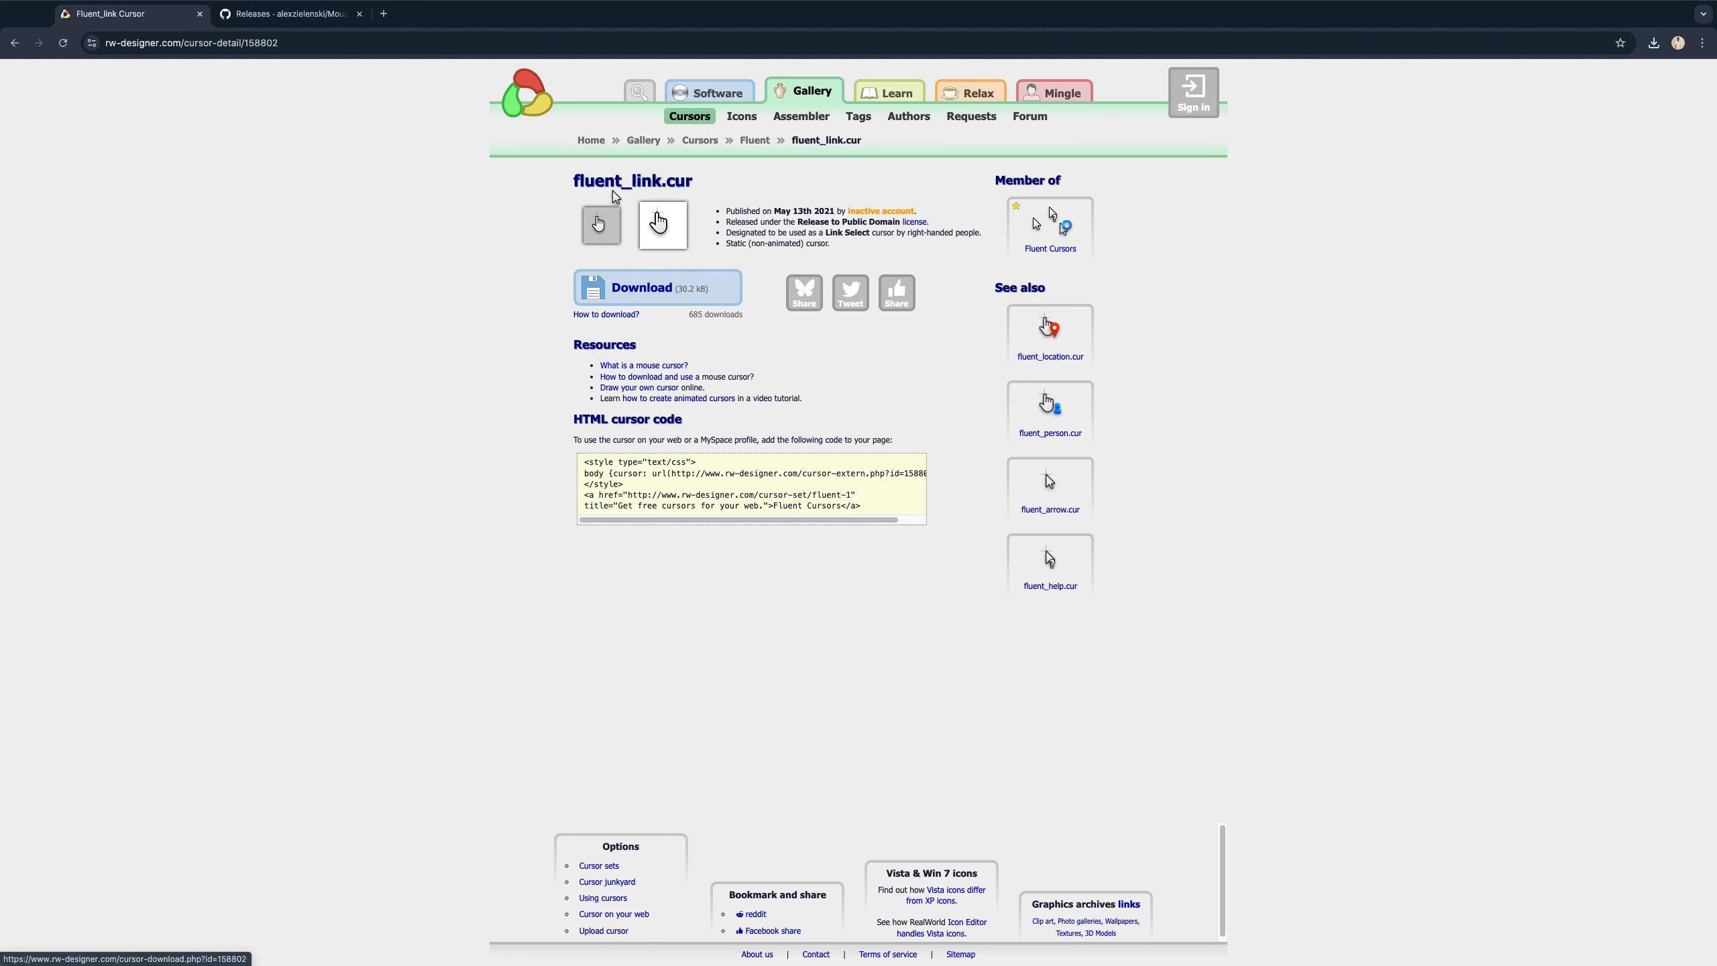
click(605, 230)
right_click(602, 227)
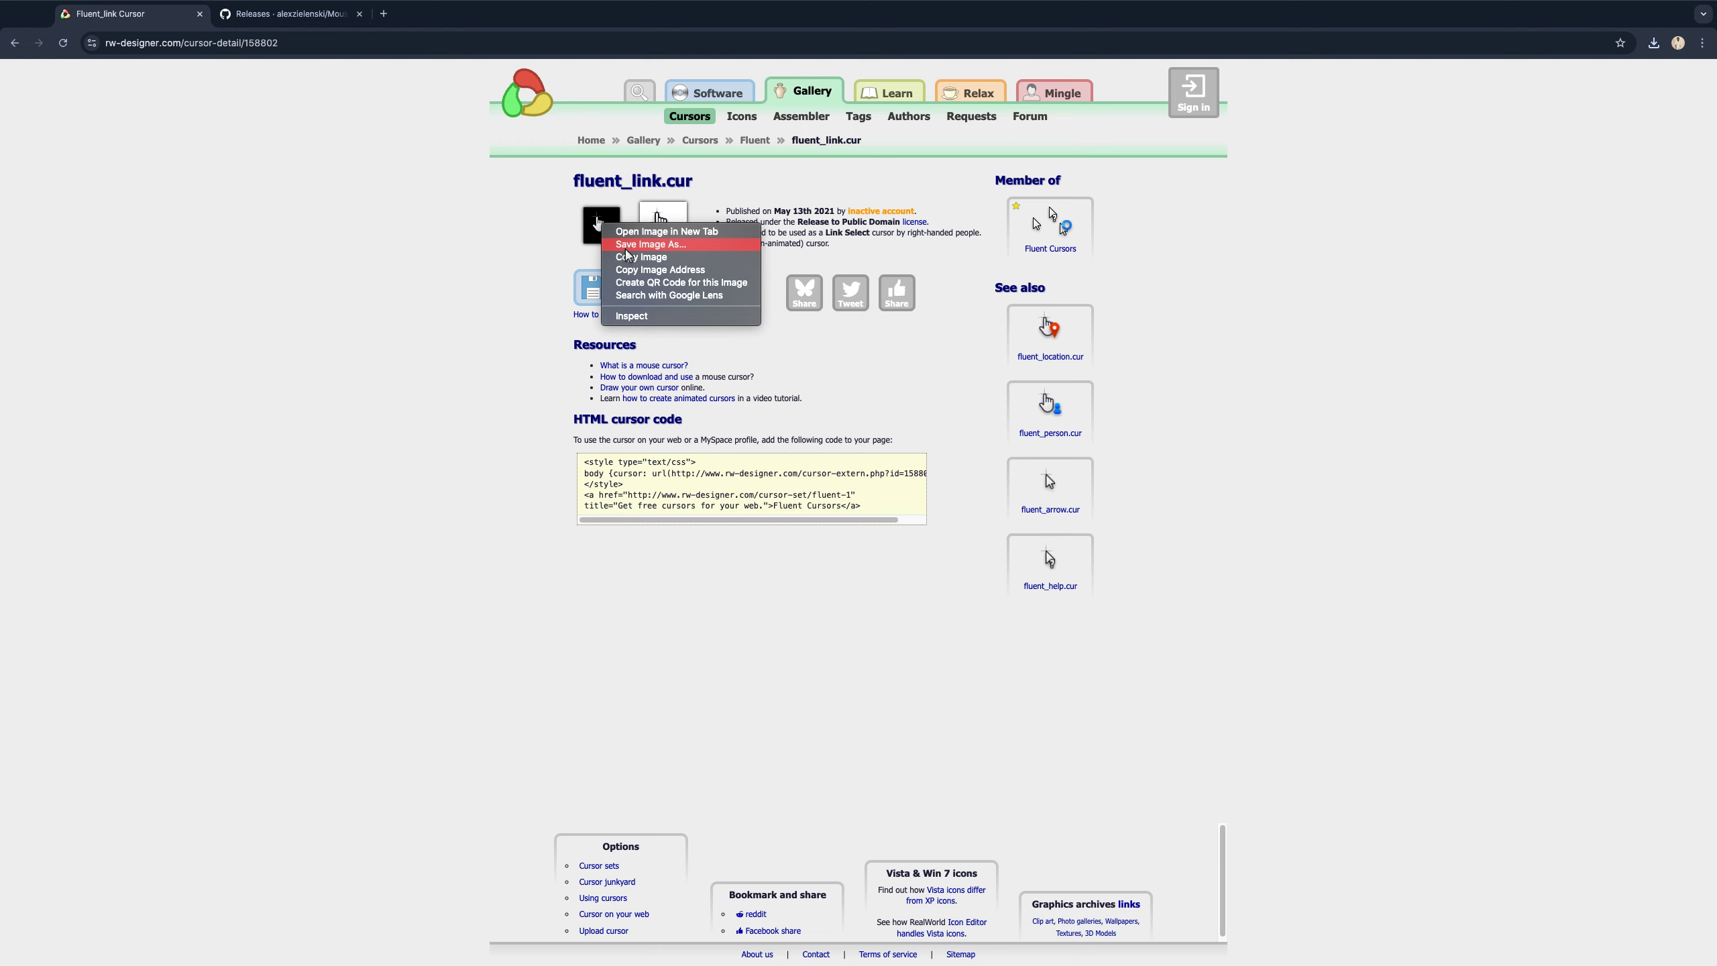
click(650, 244)
key(BackSpace)
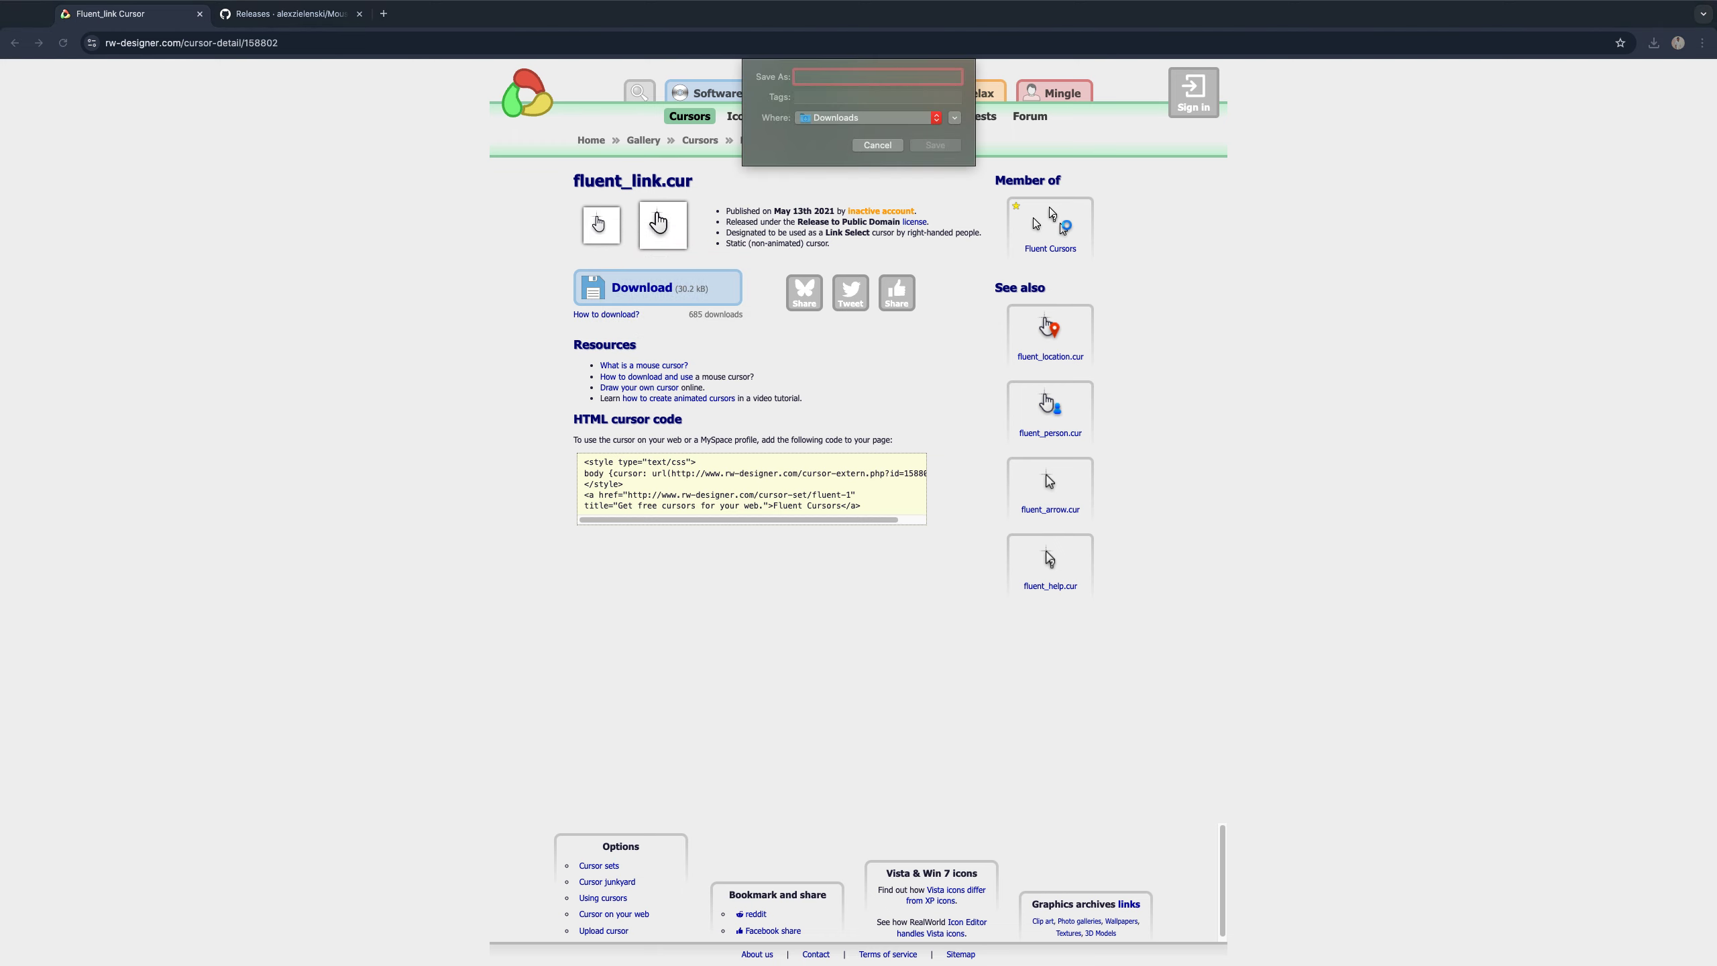
text(Pointer)
click(926, 146)
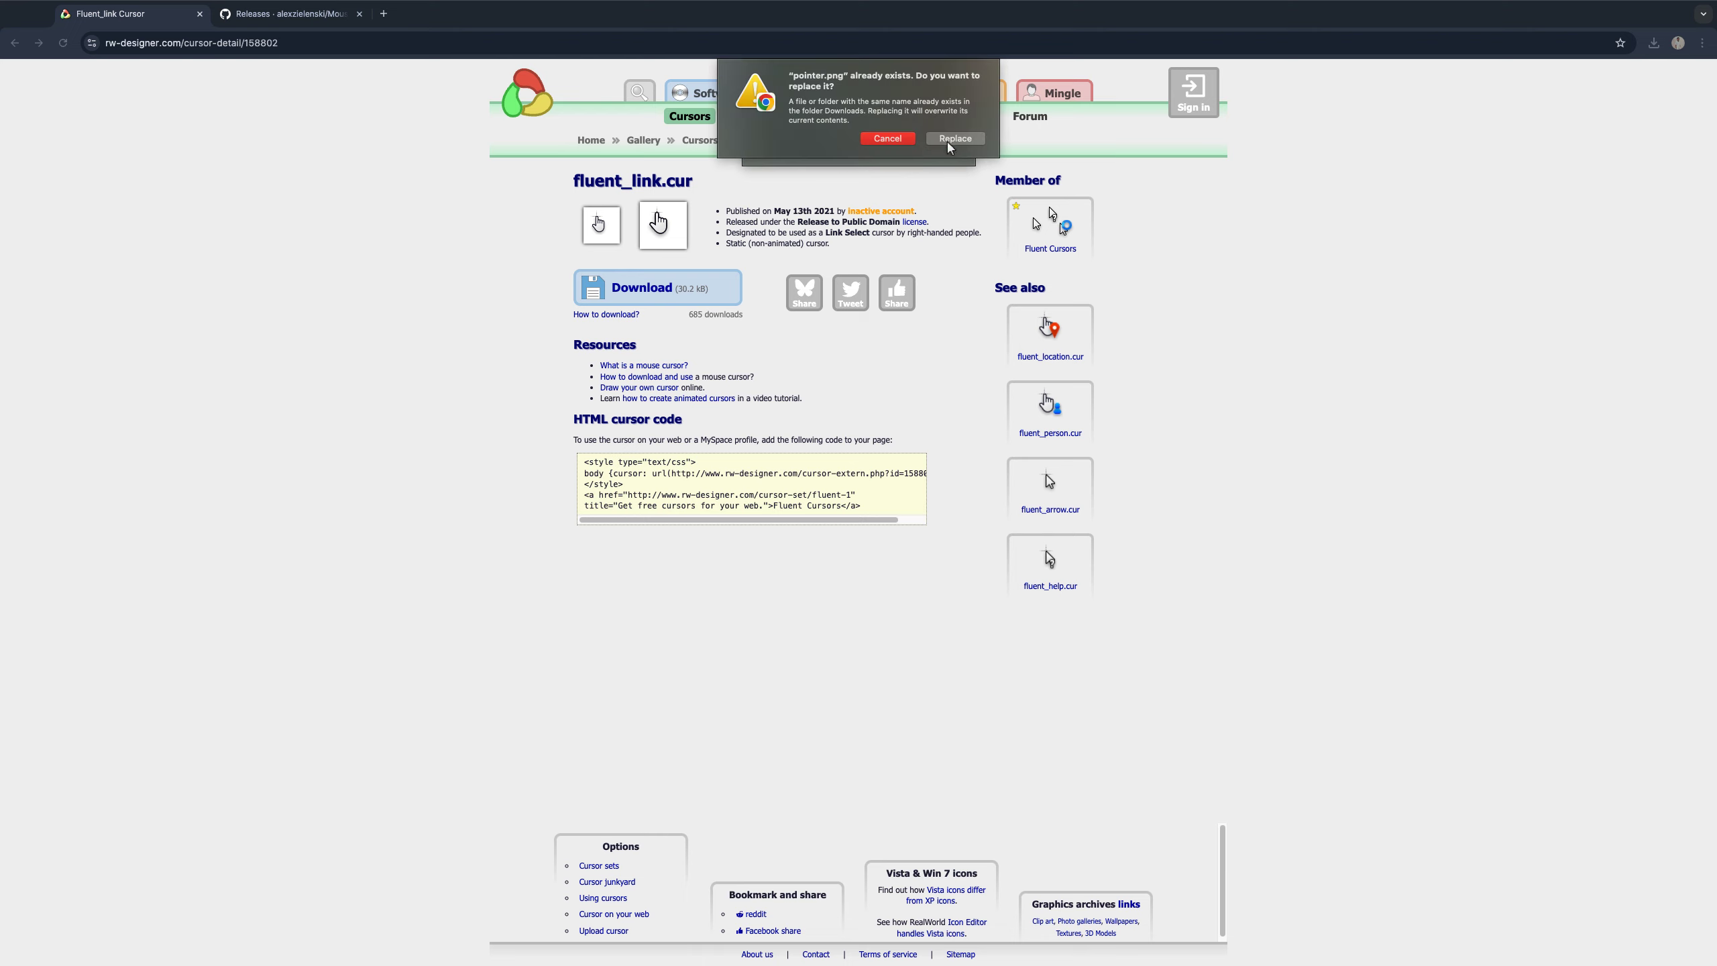
click(950, 138)
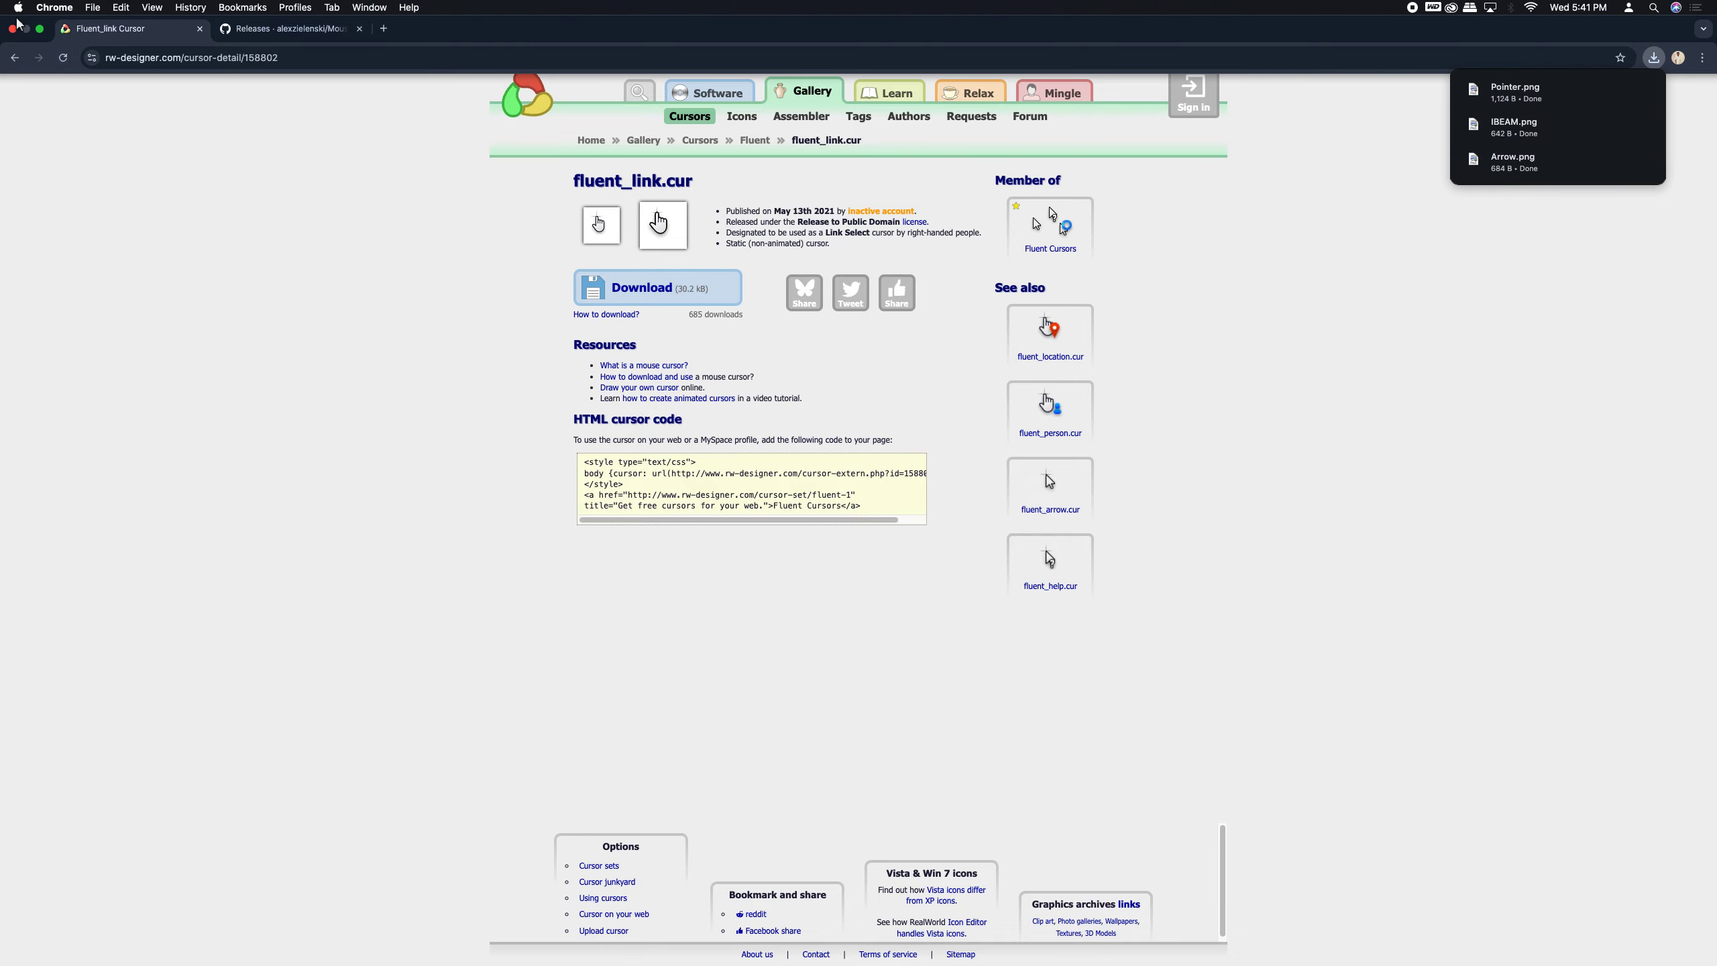
Step: Take the browser out of full screen and open the downloaded Pointer.png
click(42, 31)
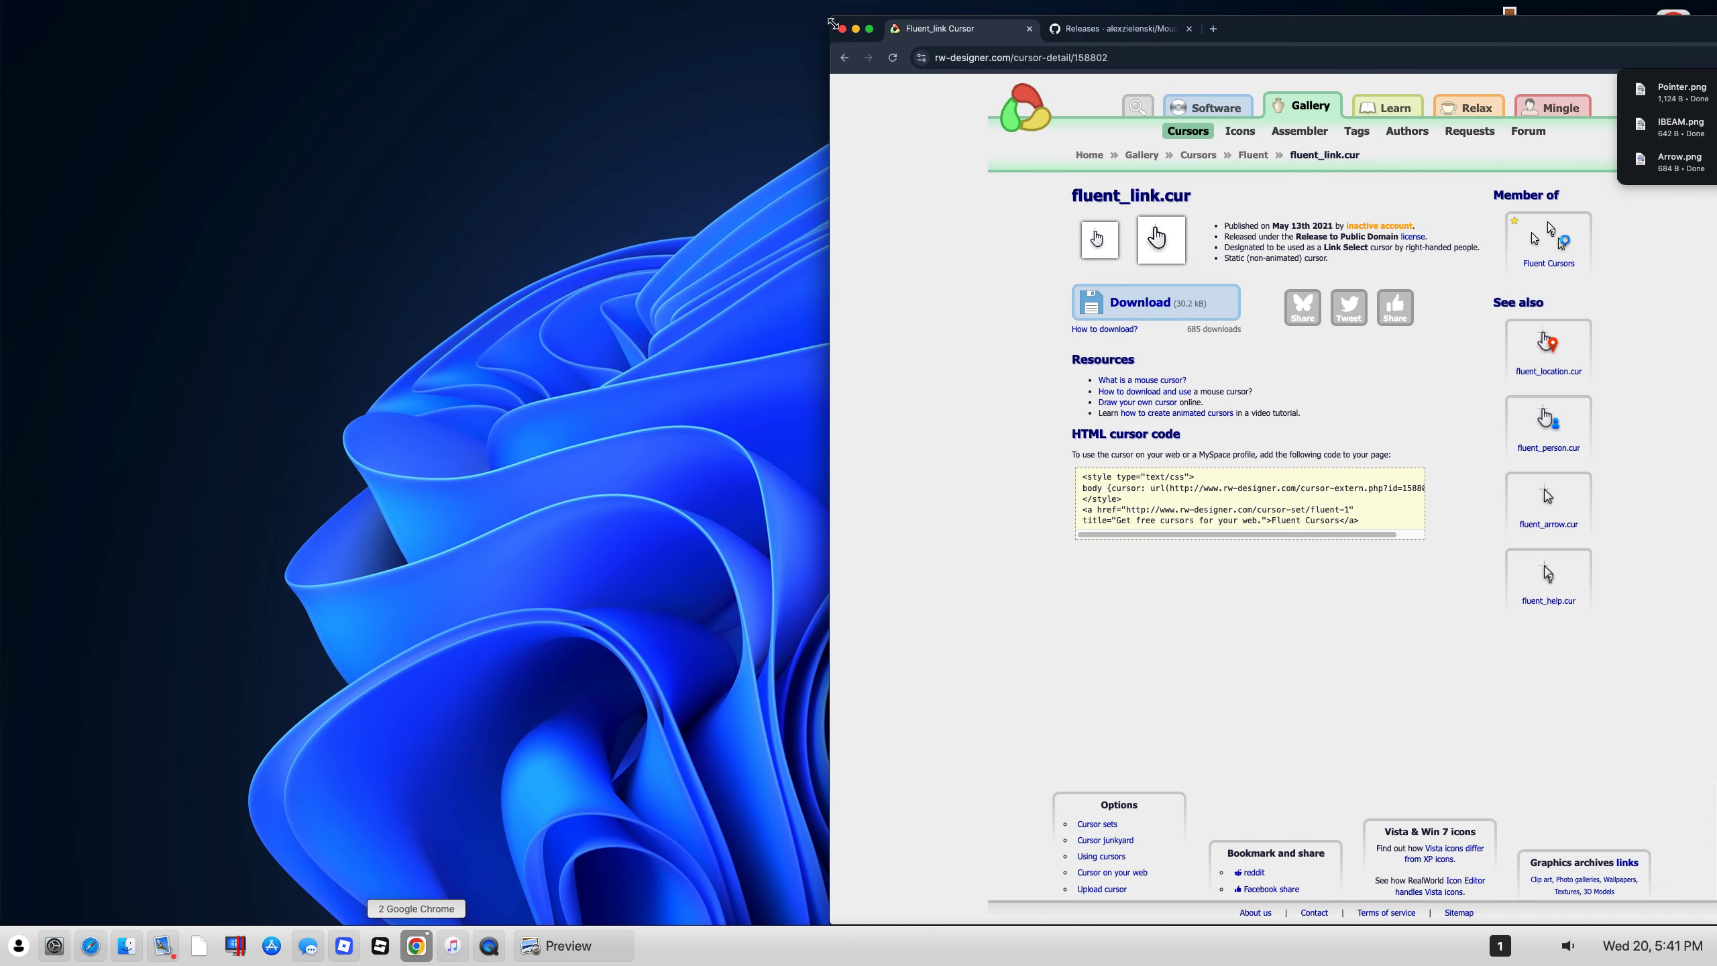
click(856, 29)
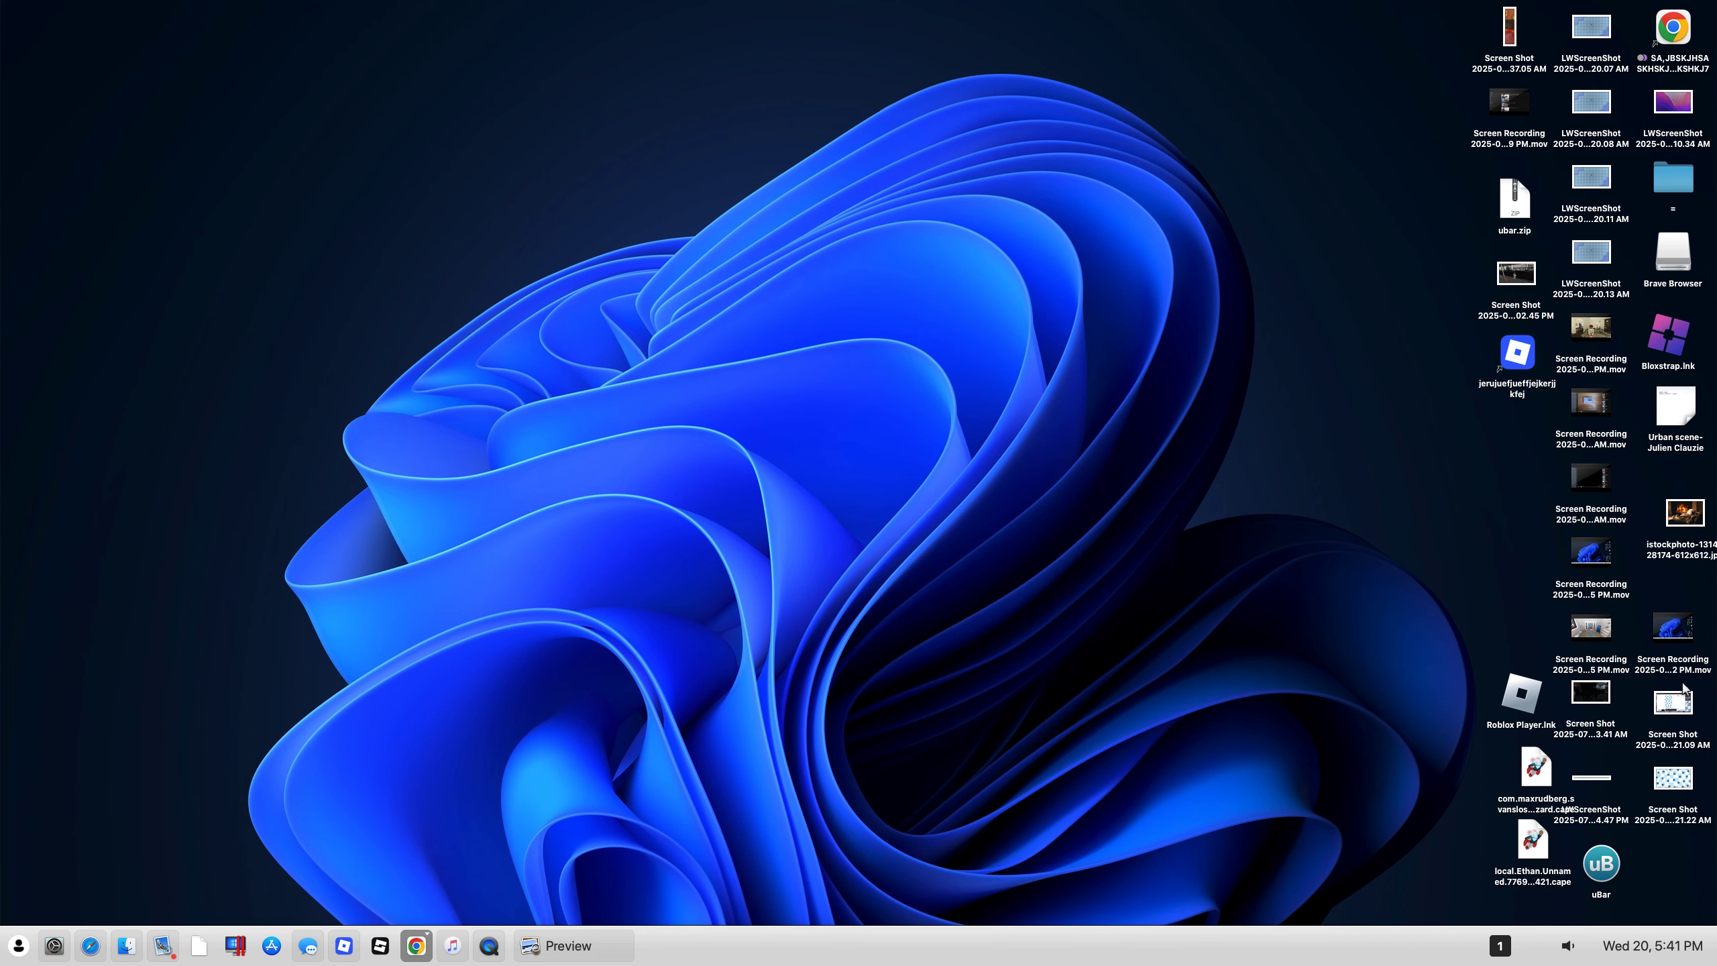
click(416, 945)
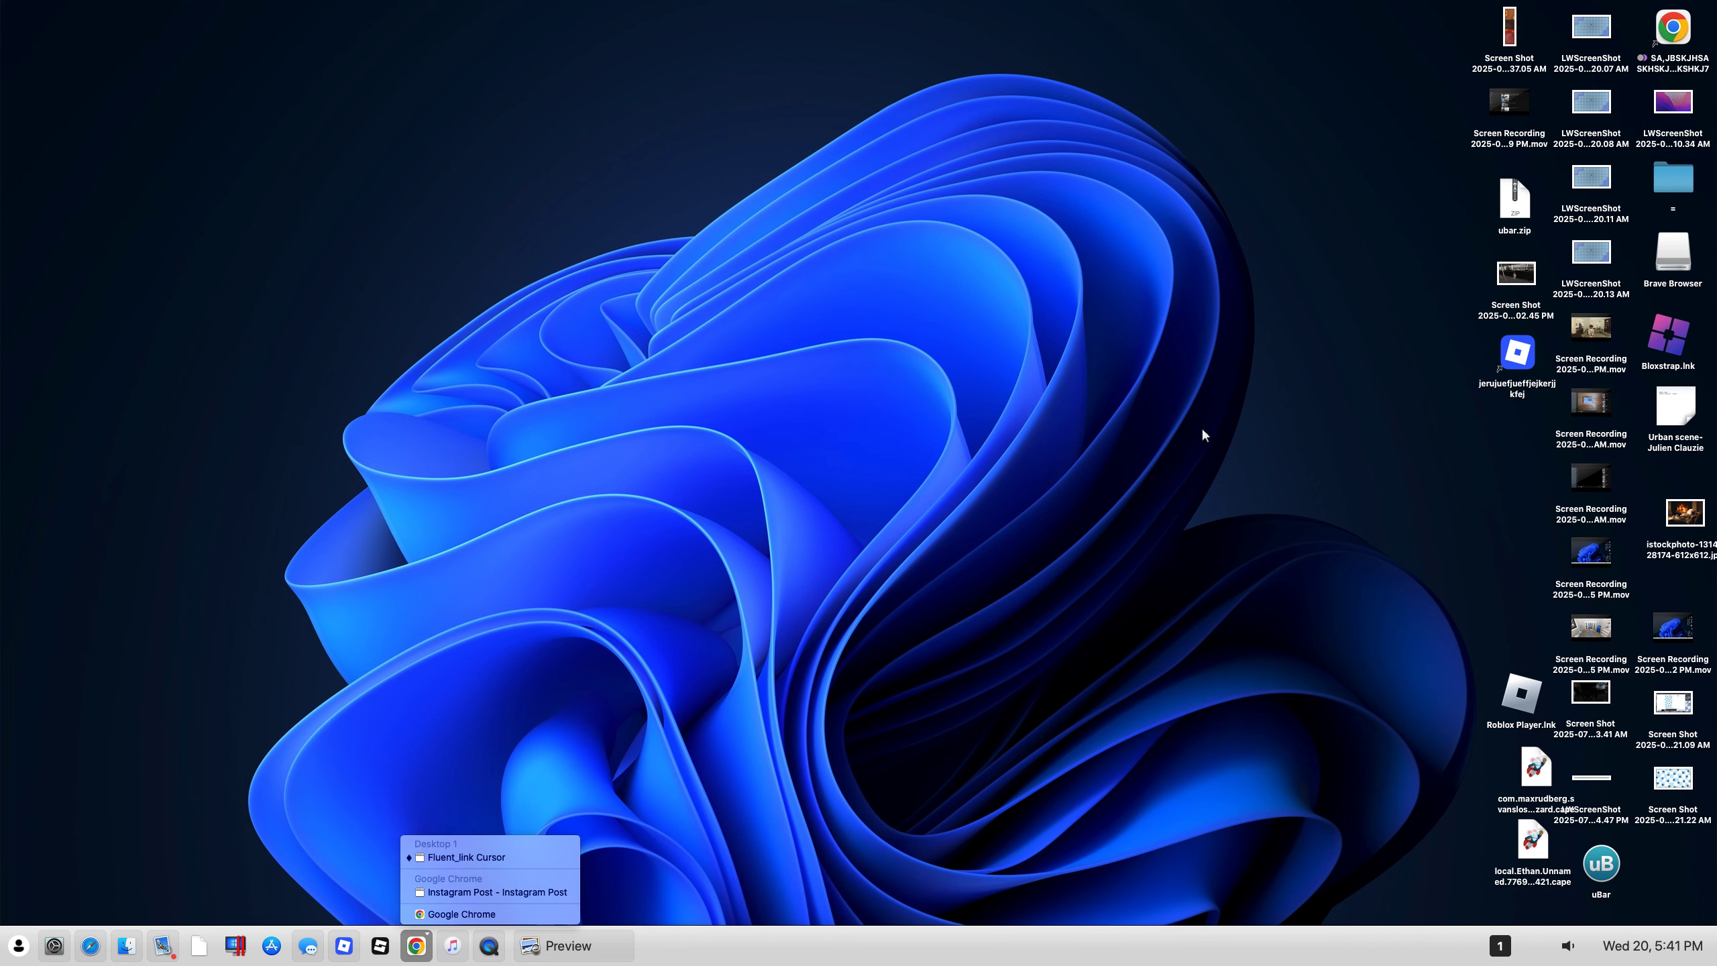
click(447, 858)
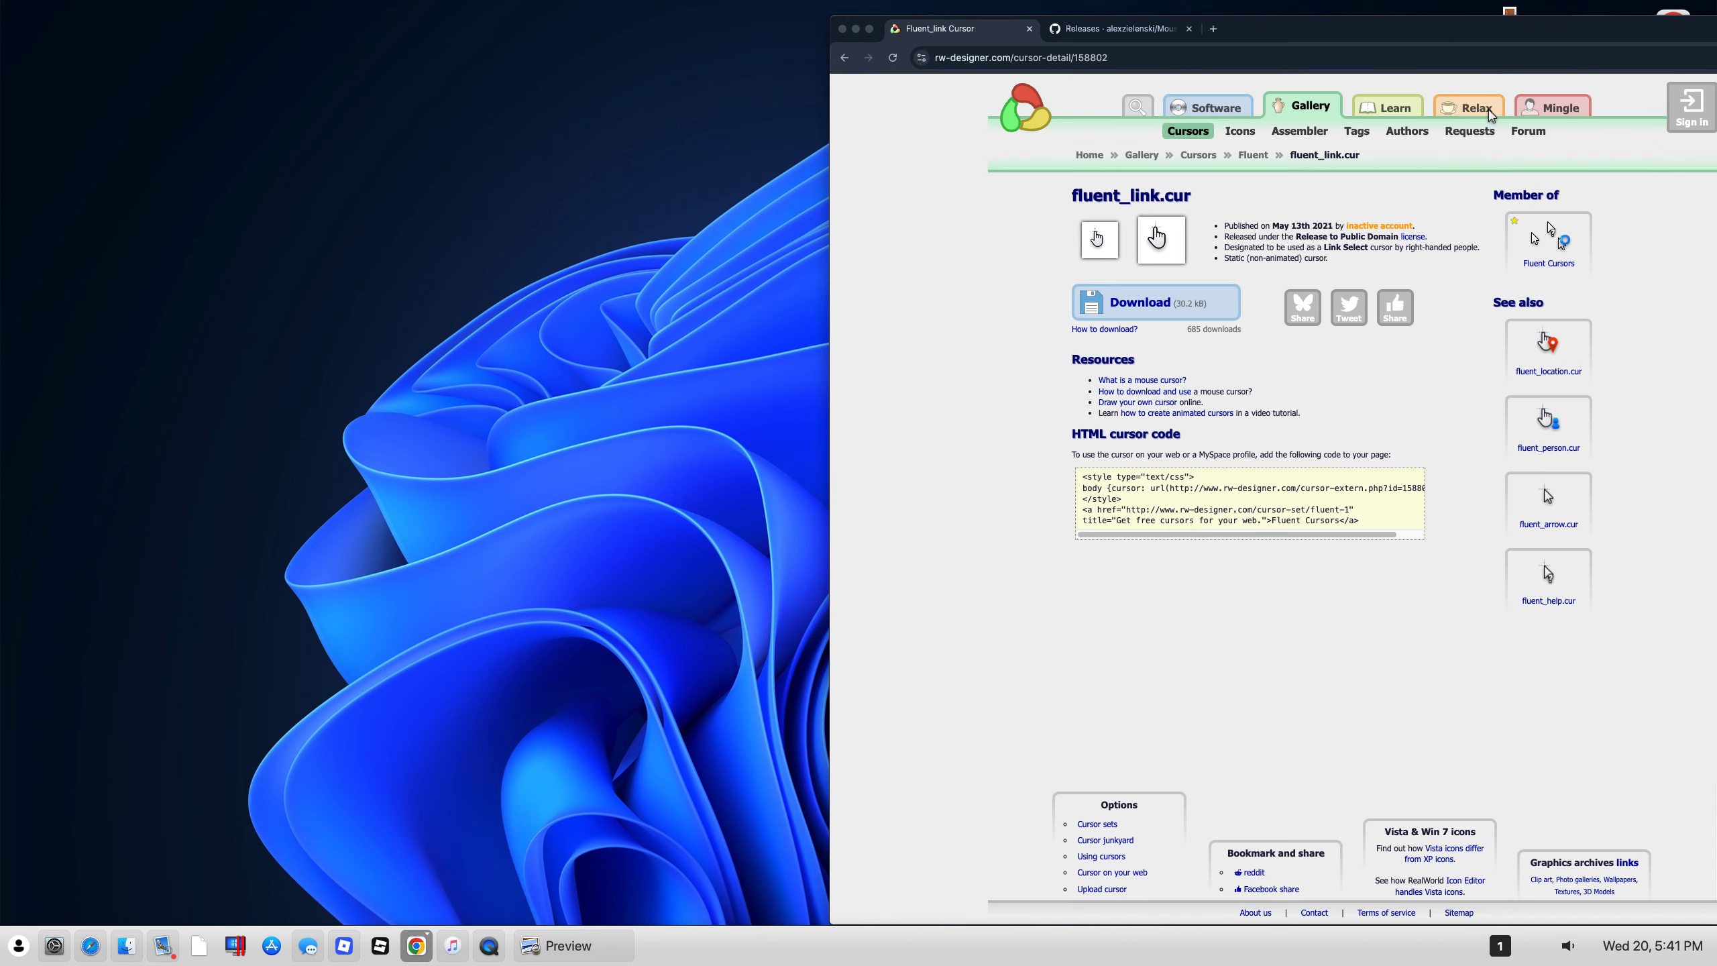
right_click(1658, 91)
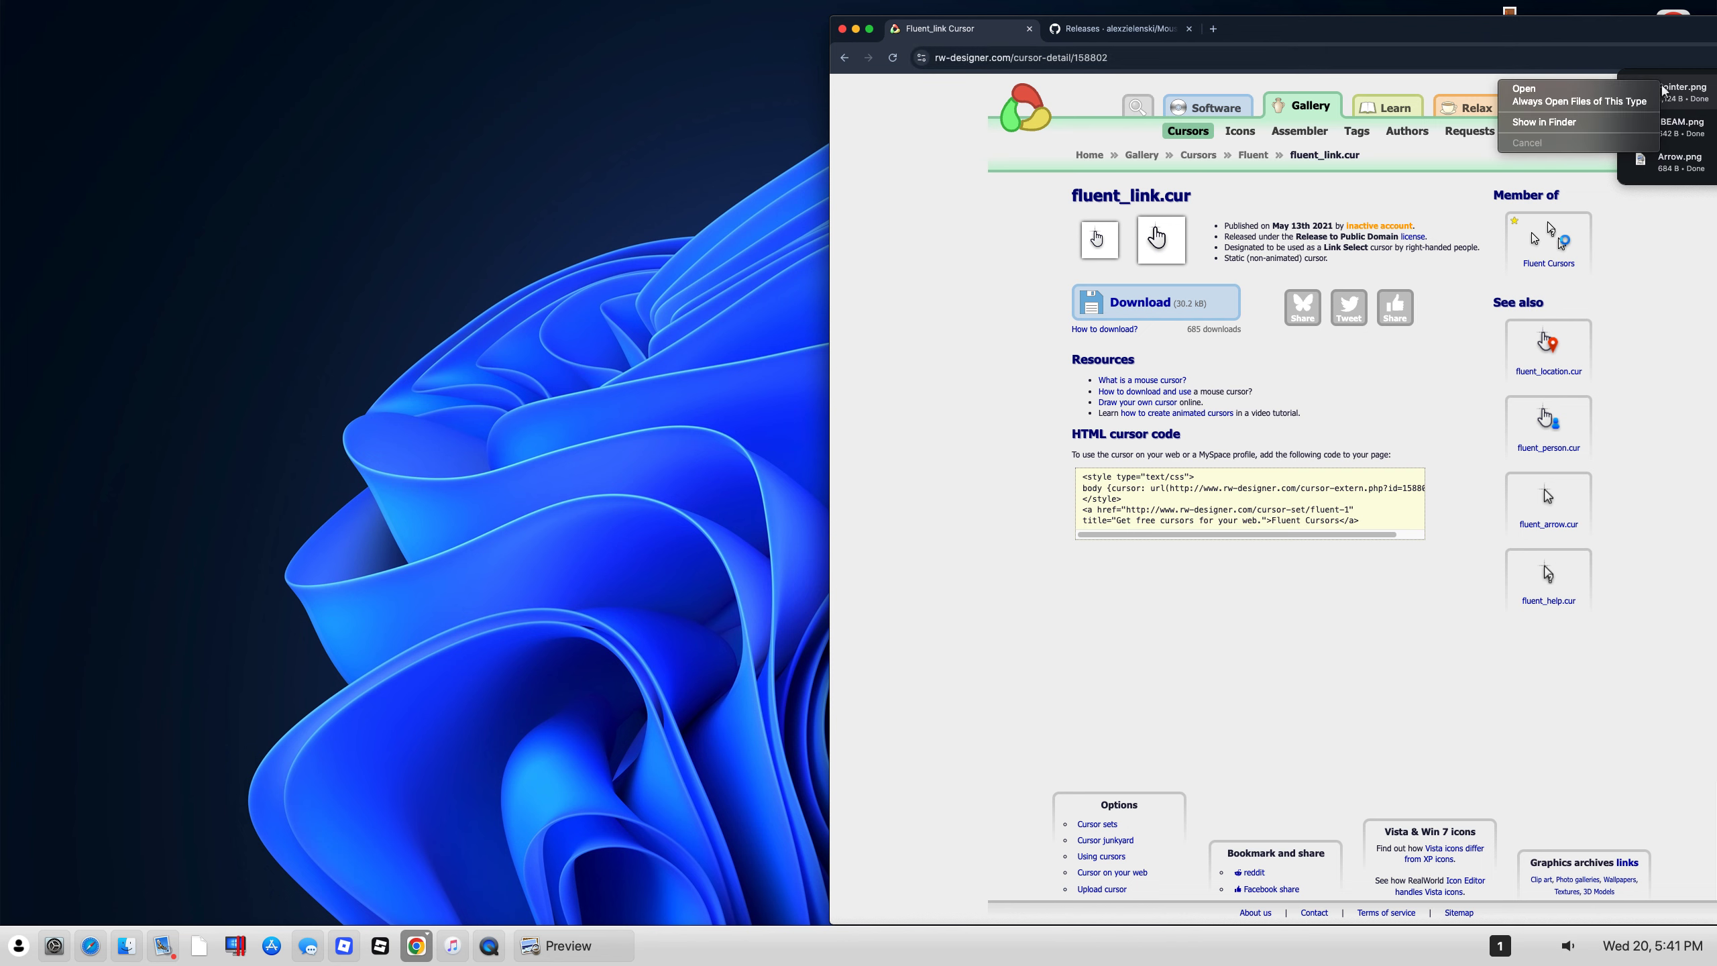
click(1615, 89)
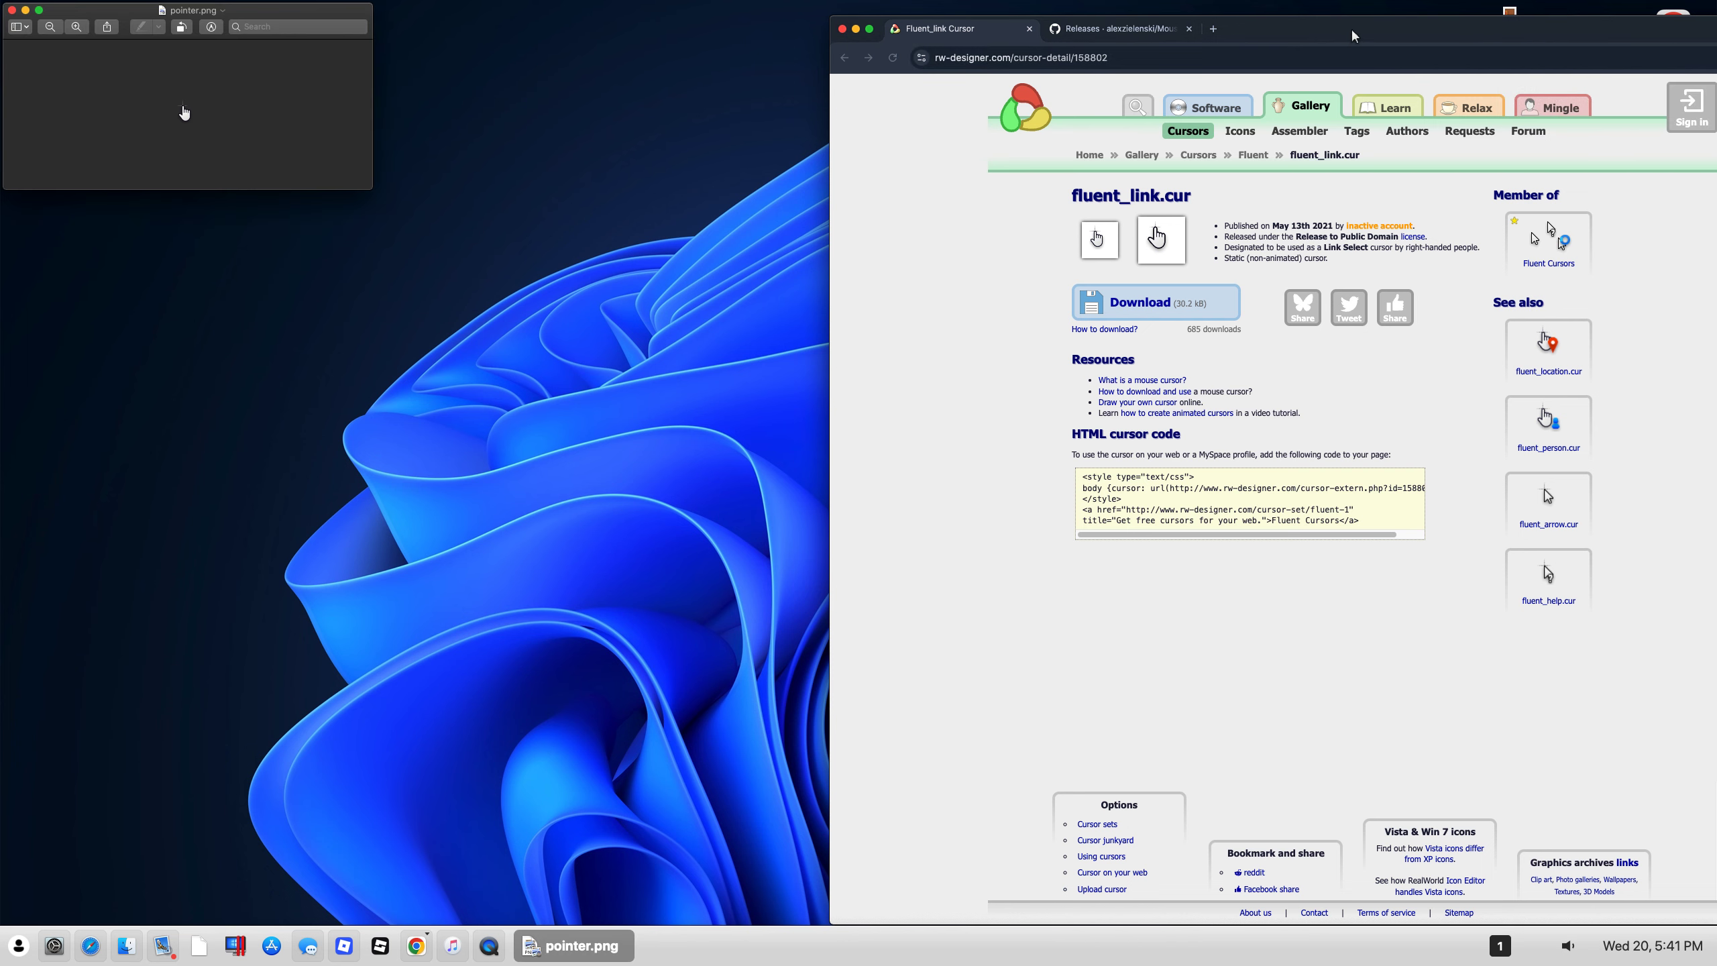
Step: Move the browser window fully into view and open IBEAM.png and Arrow.png from the recent downloads
drag(1335, 38, 1090, 58)
click(1572, 83)
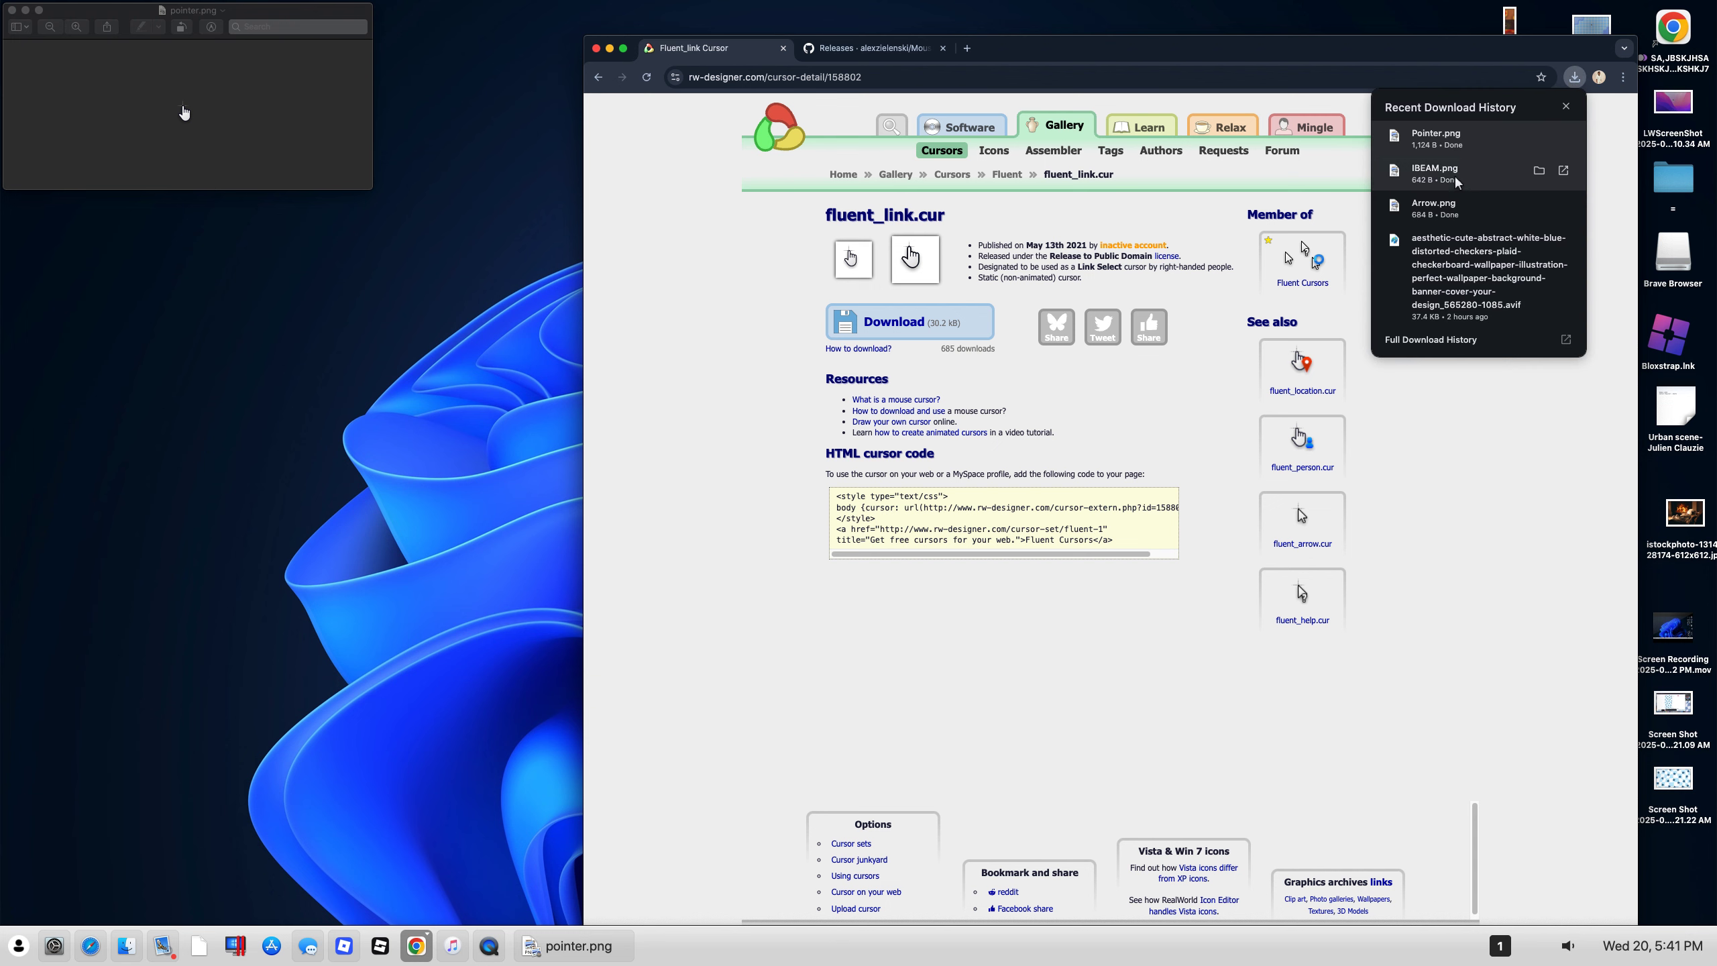
click(1436, 173)
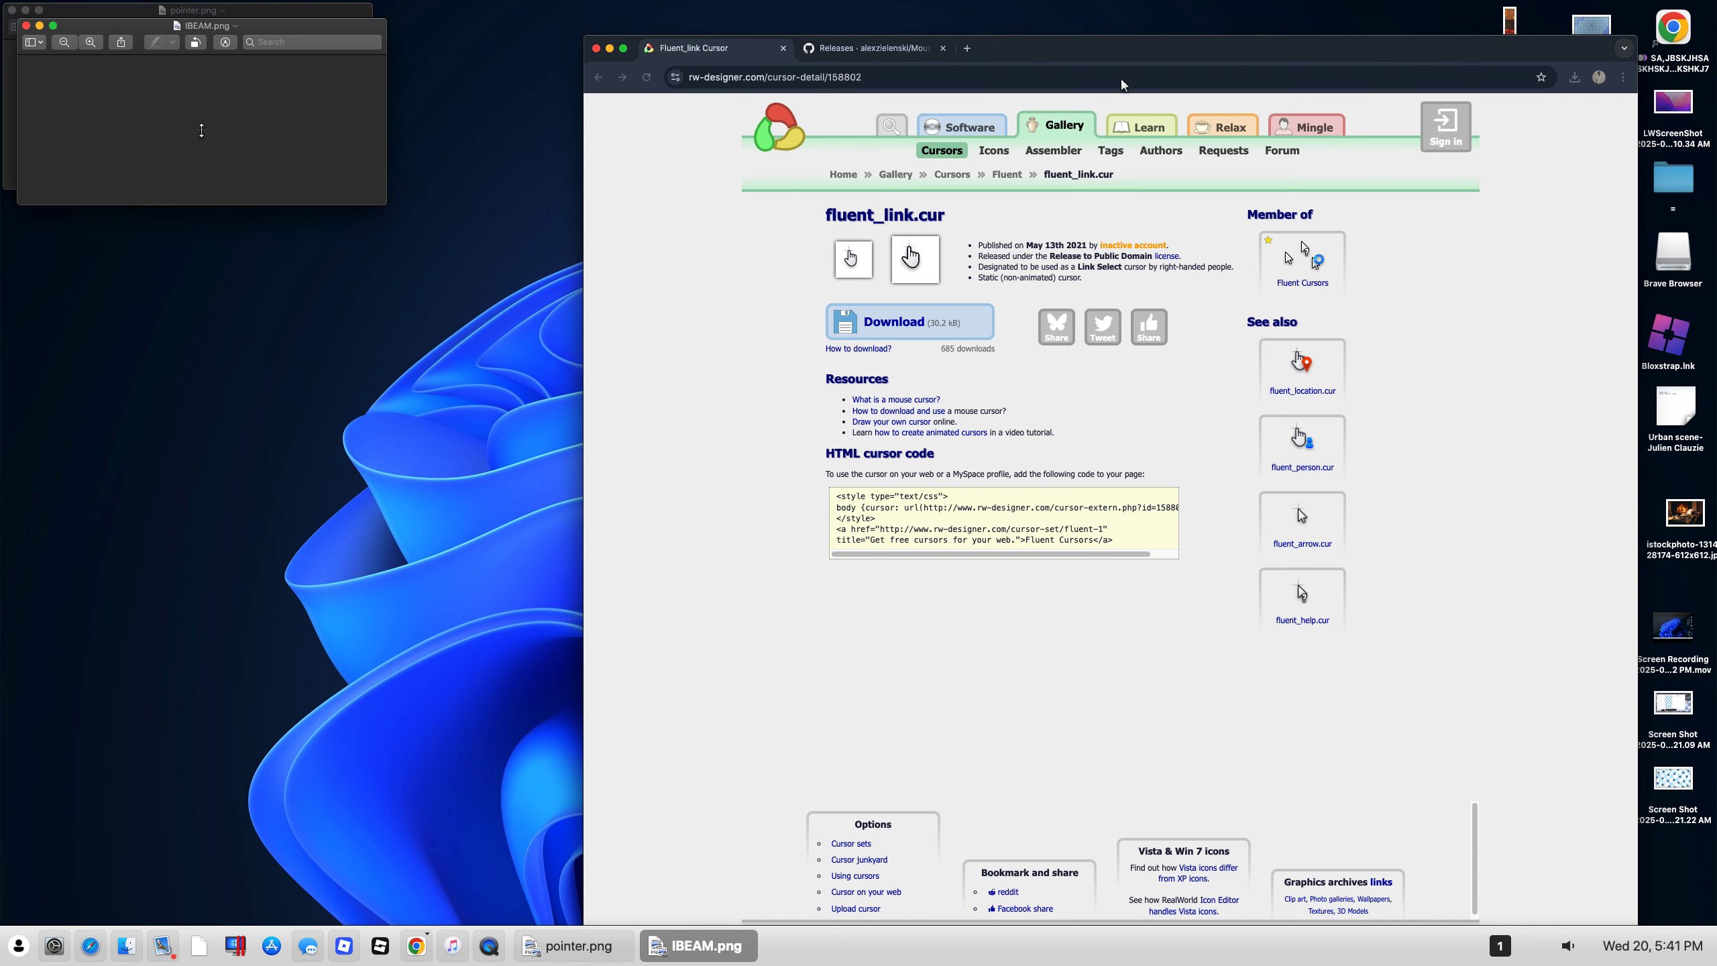
click(1576, 79)
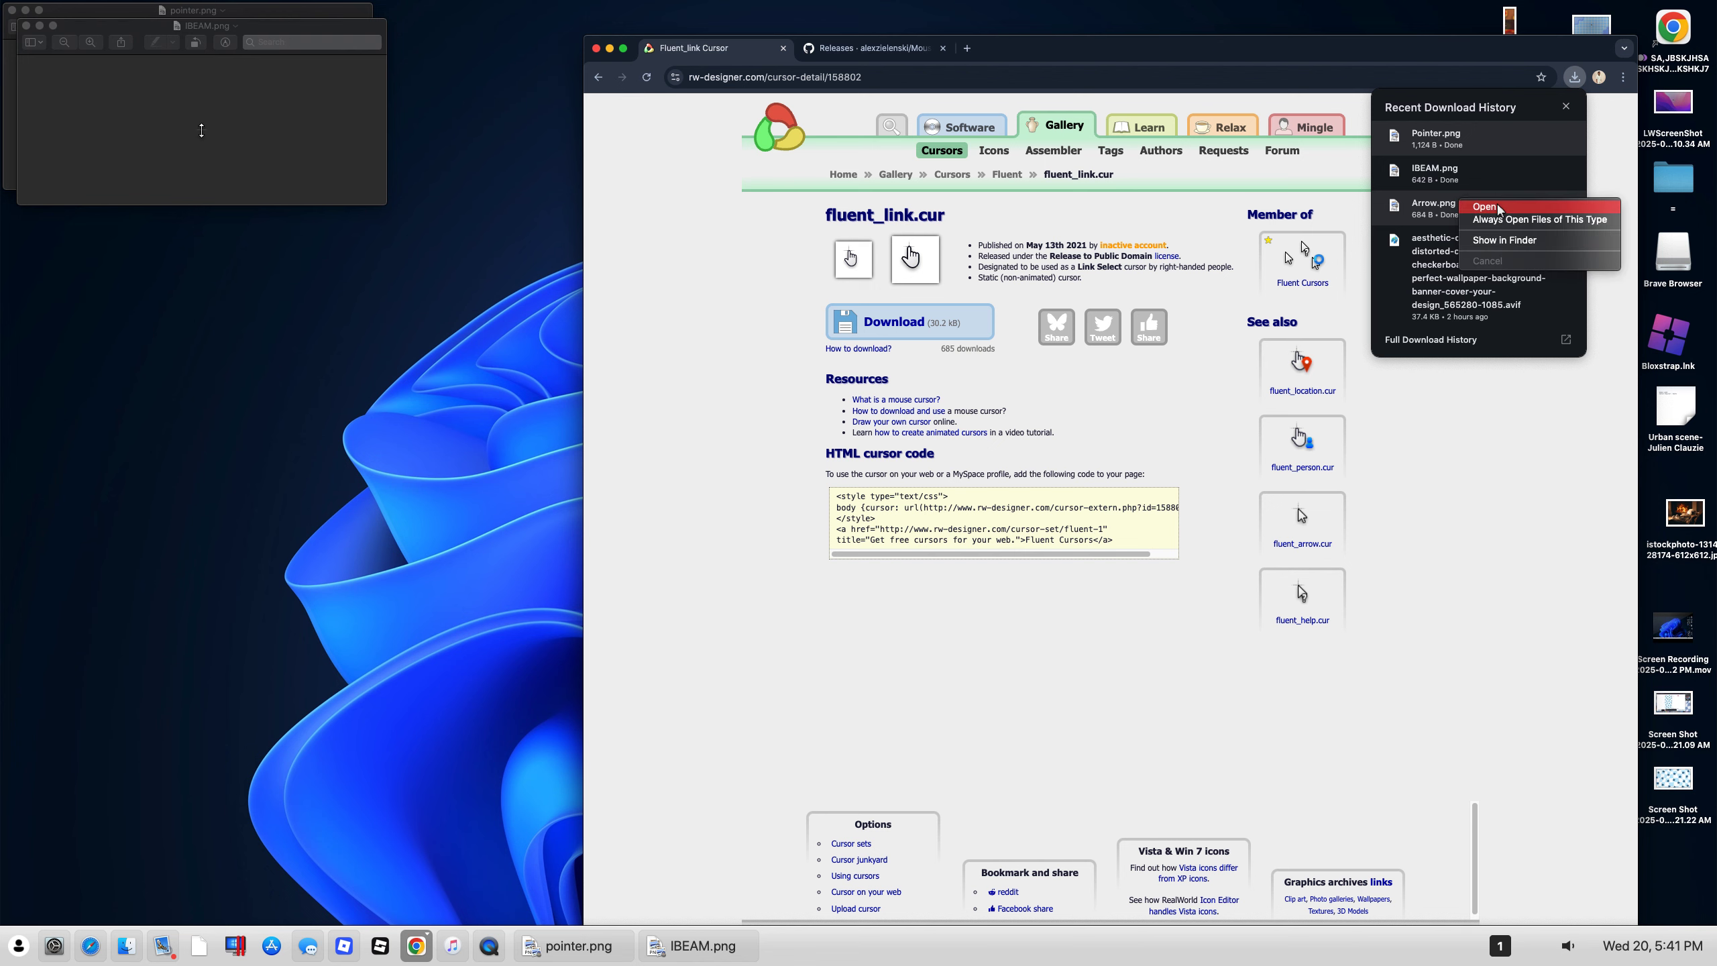
click(1492, 210)
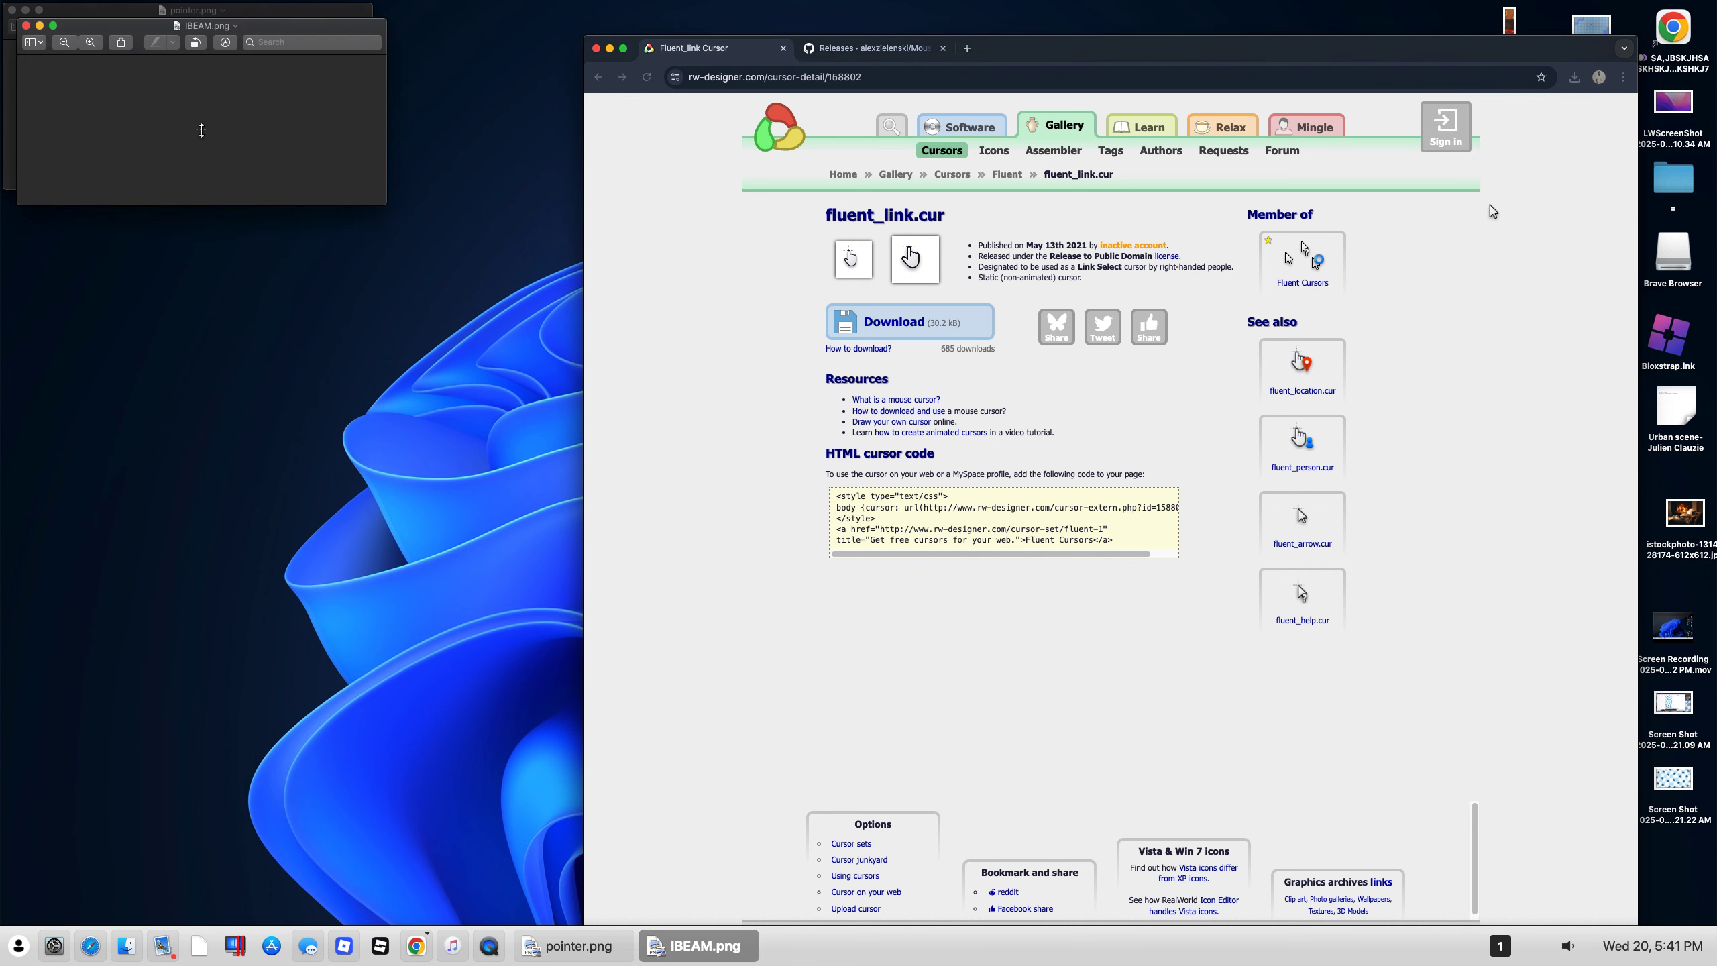
Step: Minimise the browser and arrange the image windows side by side in the order arrow.png, pointer.png, IBEAM.png
click(609, 48)
drag(365, 47, 1256, 32)
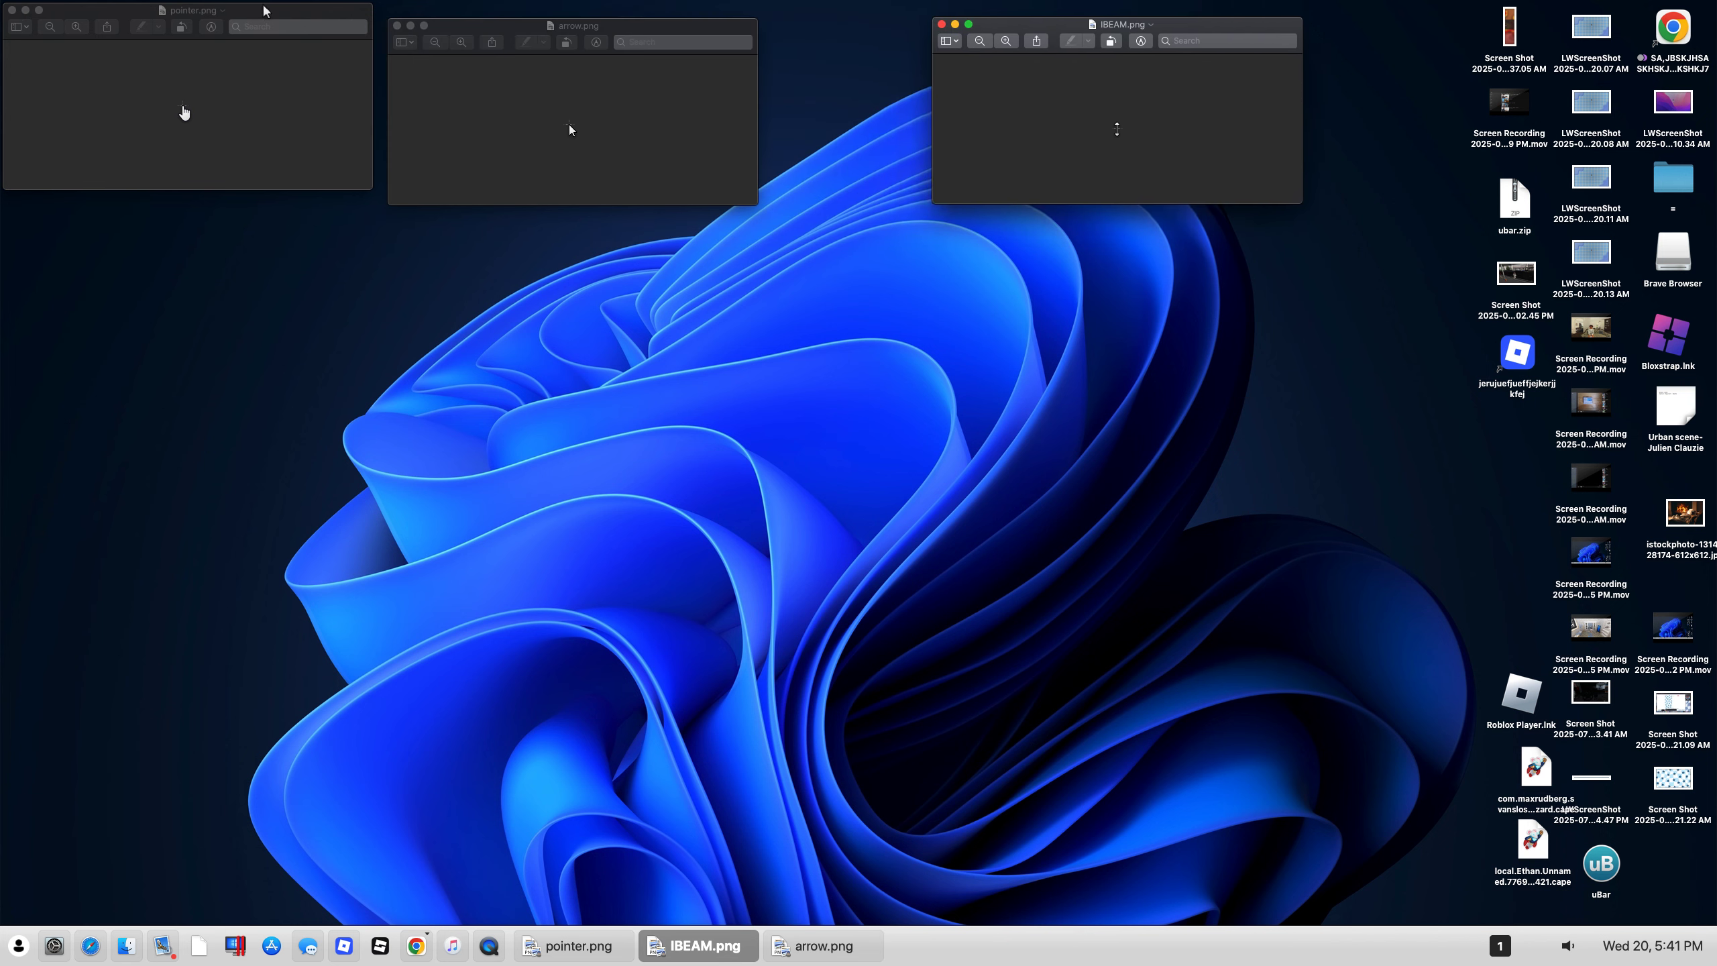
drag(270, 14, 923, 30)
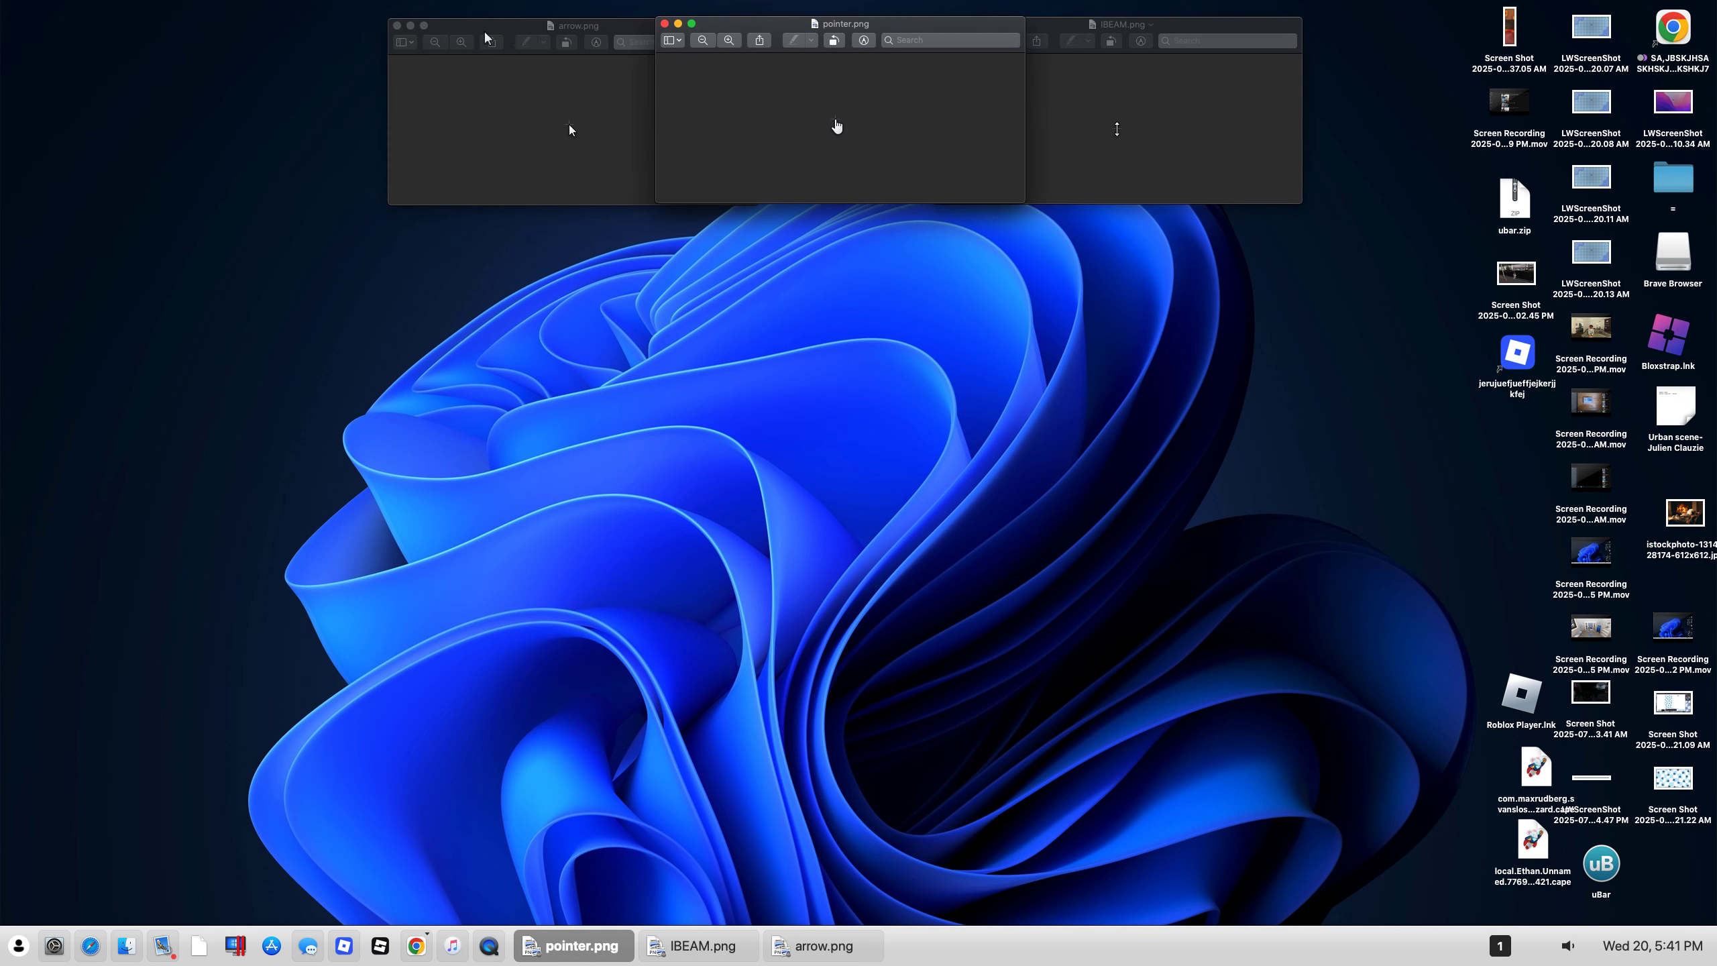
drag(484, 33, 388, 28)
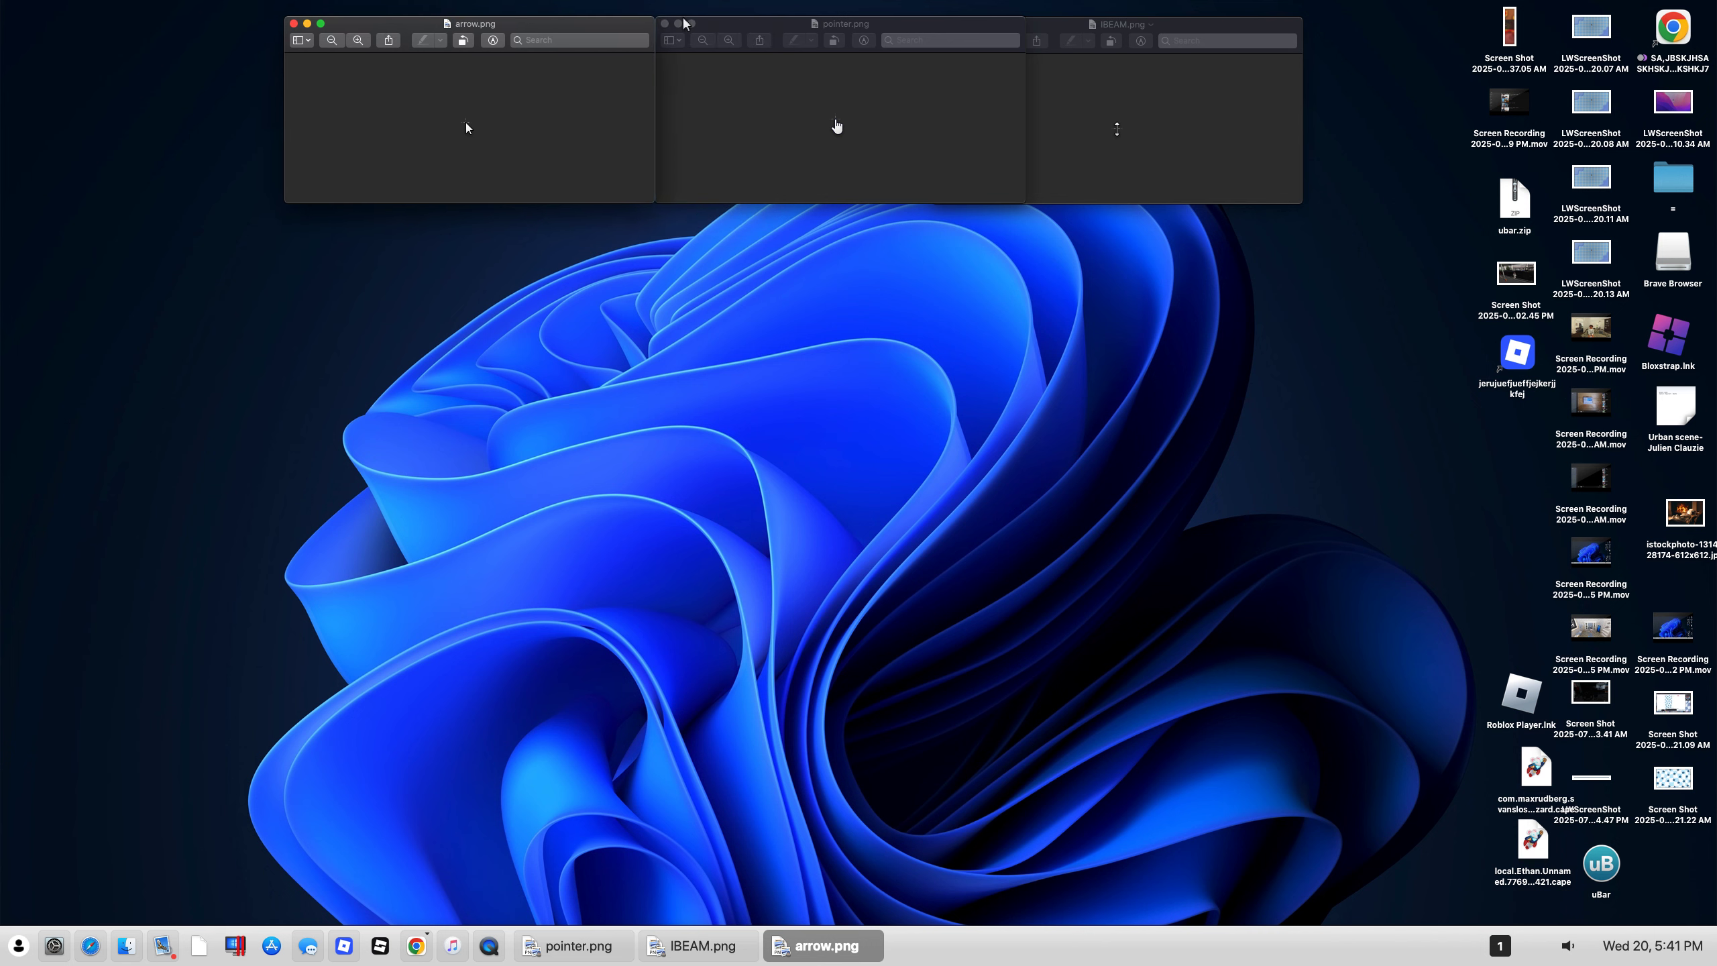
drag(939, 26, 916, 20)
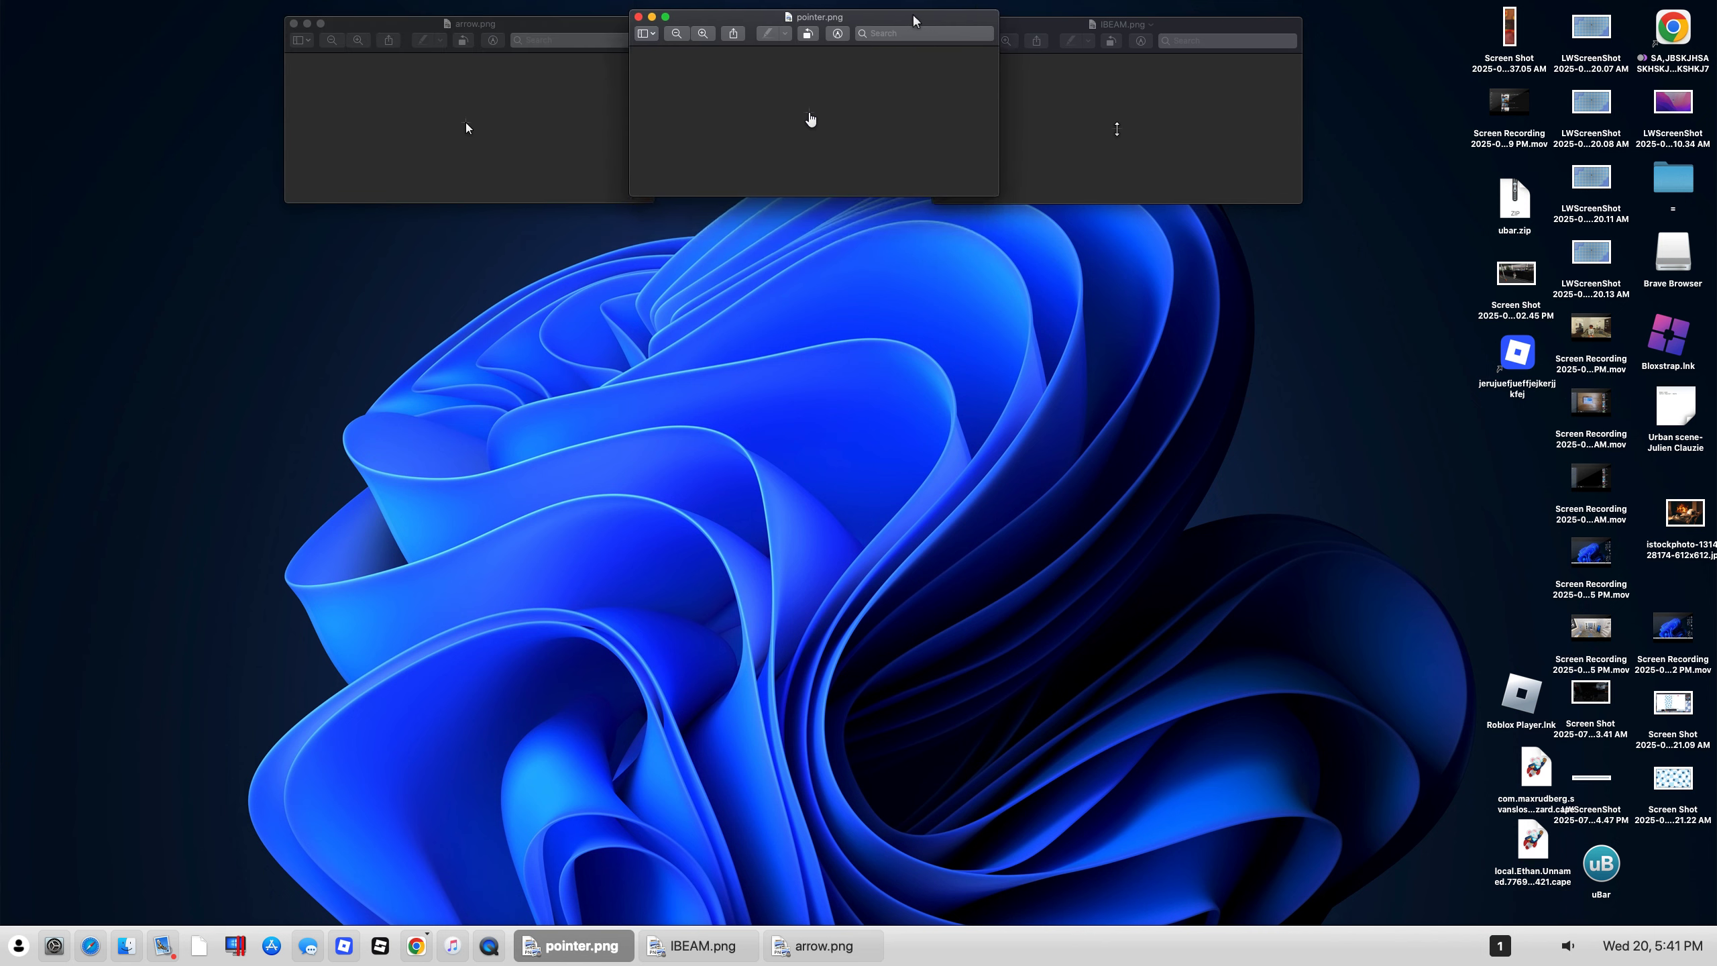
click(1226, 101)
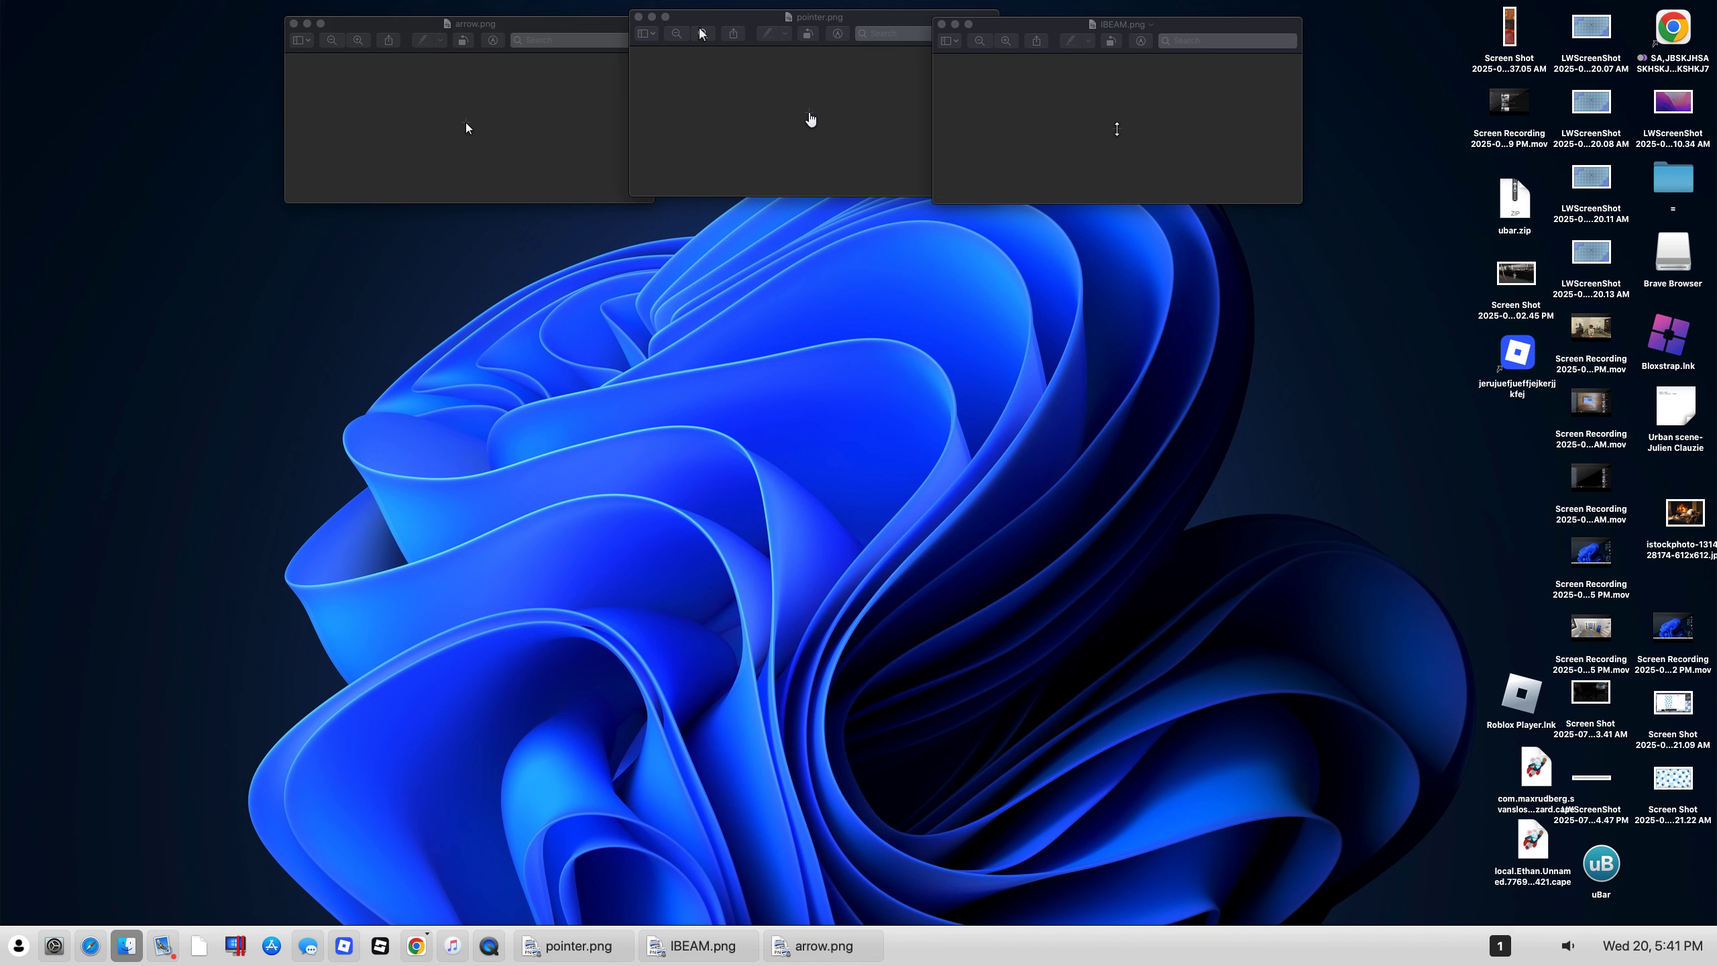
drag(1200, 33, 1269, 31)
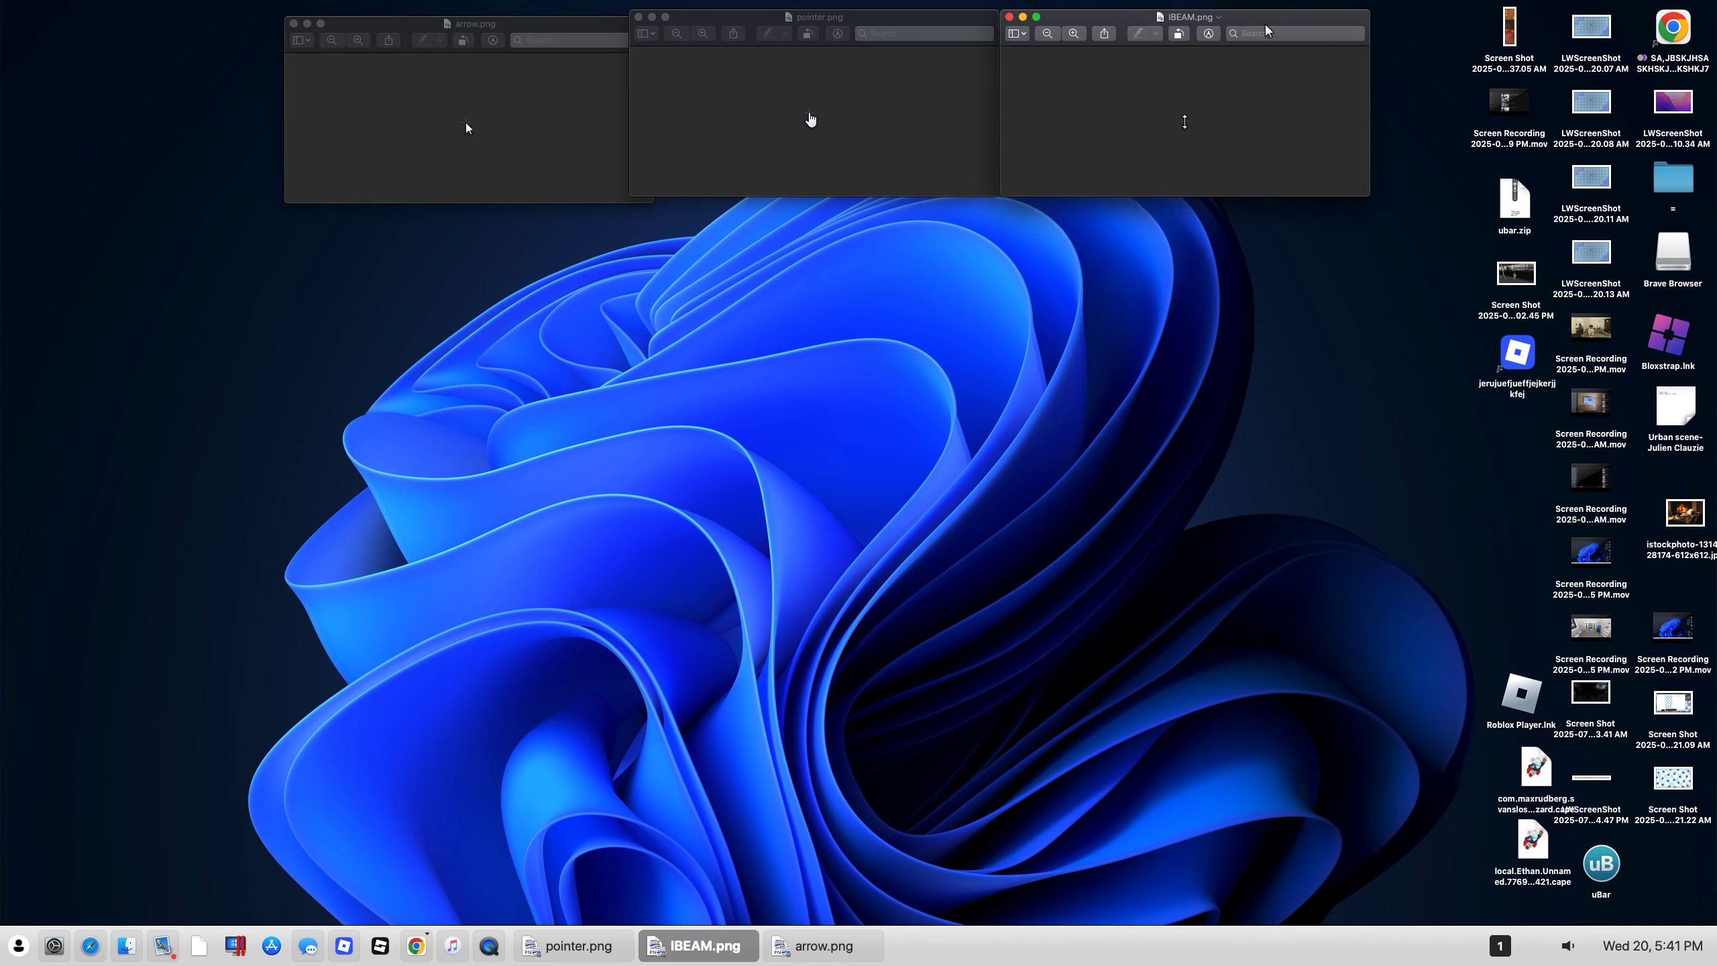
drag(599, 28, 572, 22)
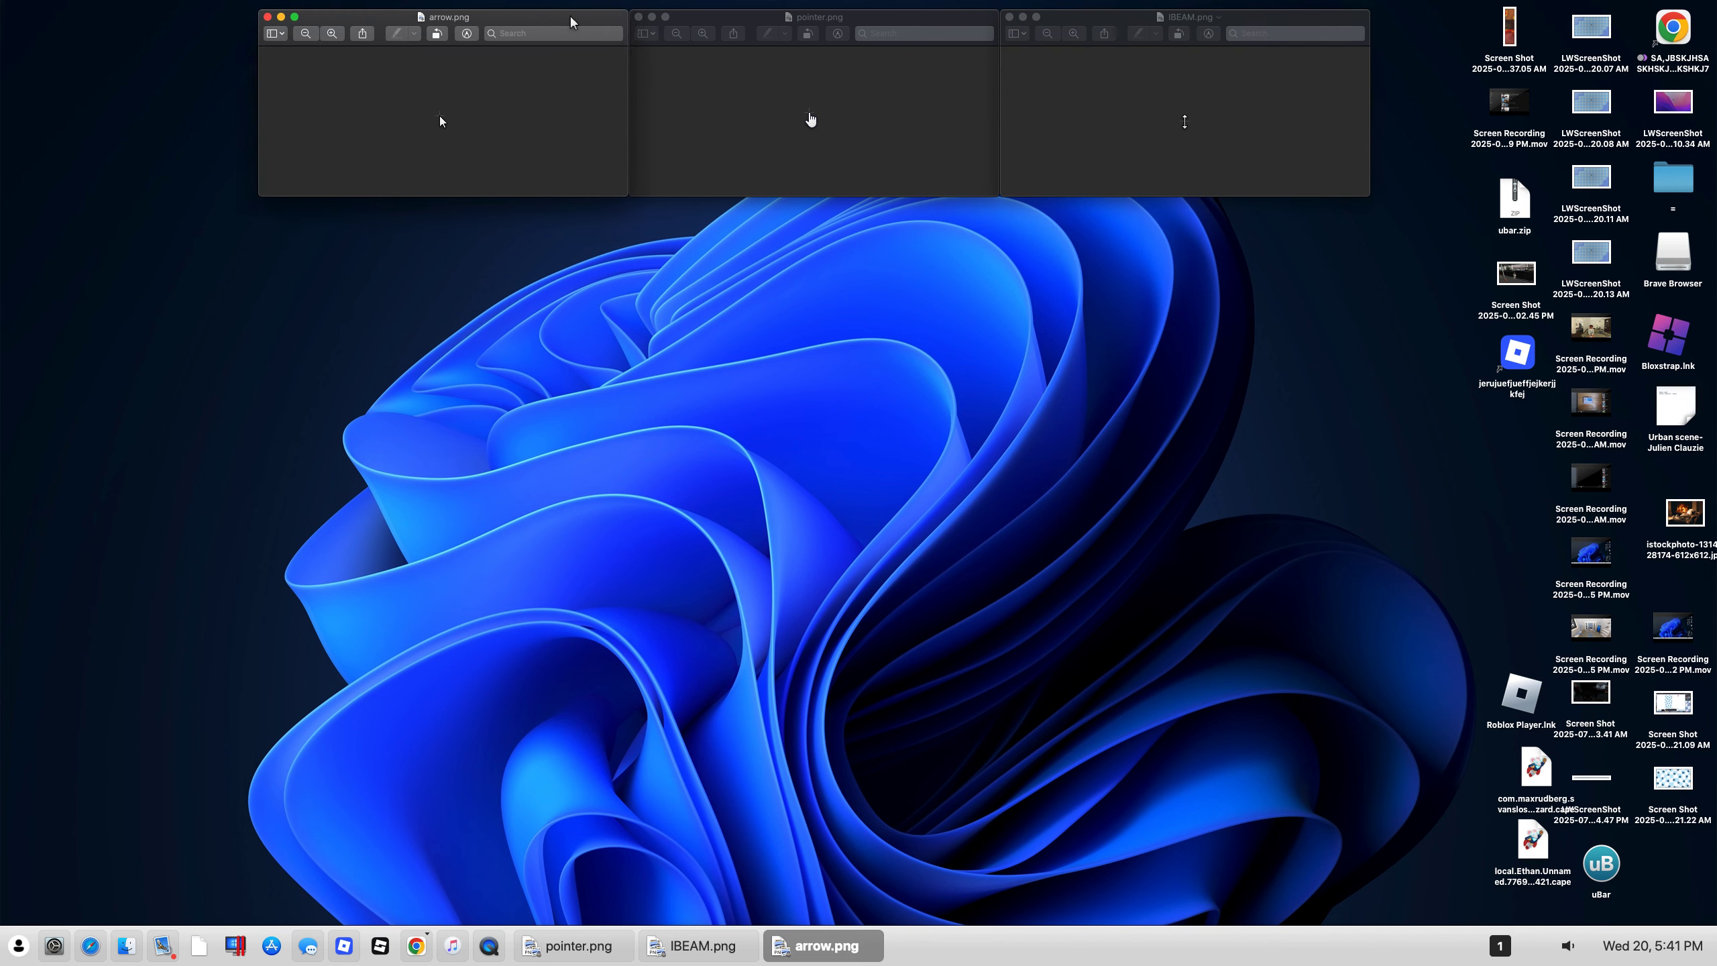
click(657, 288)
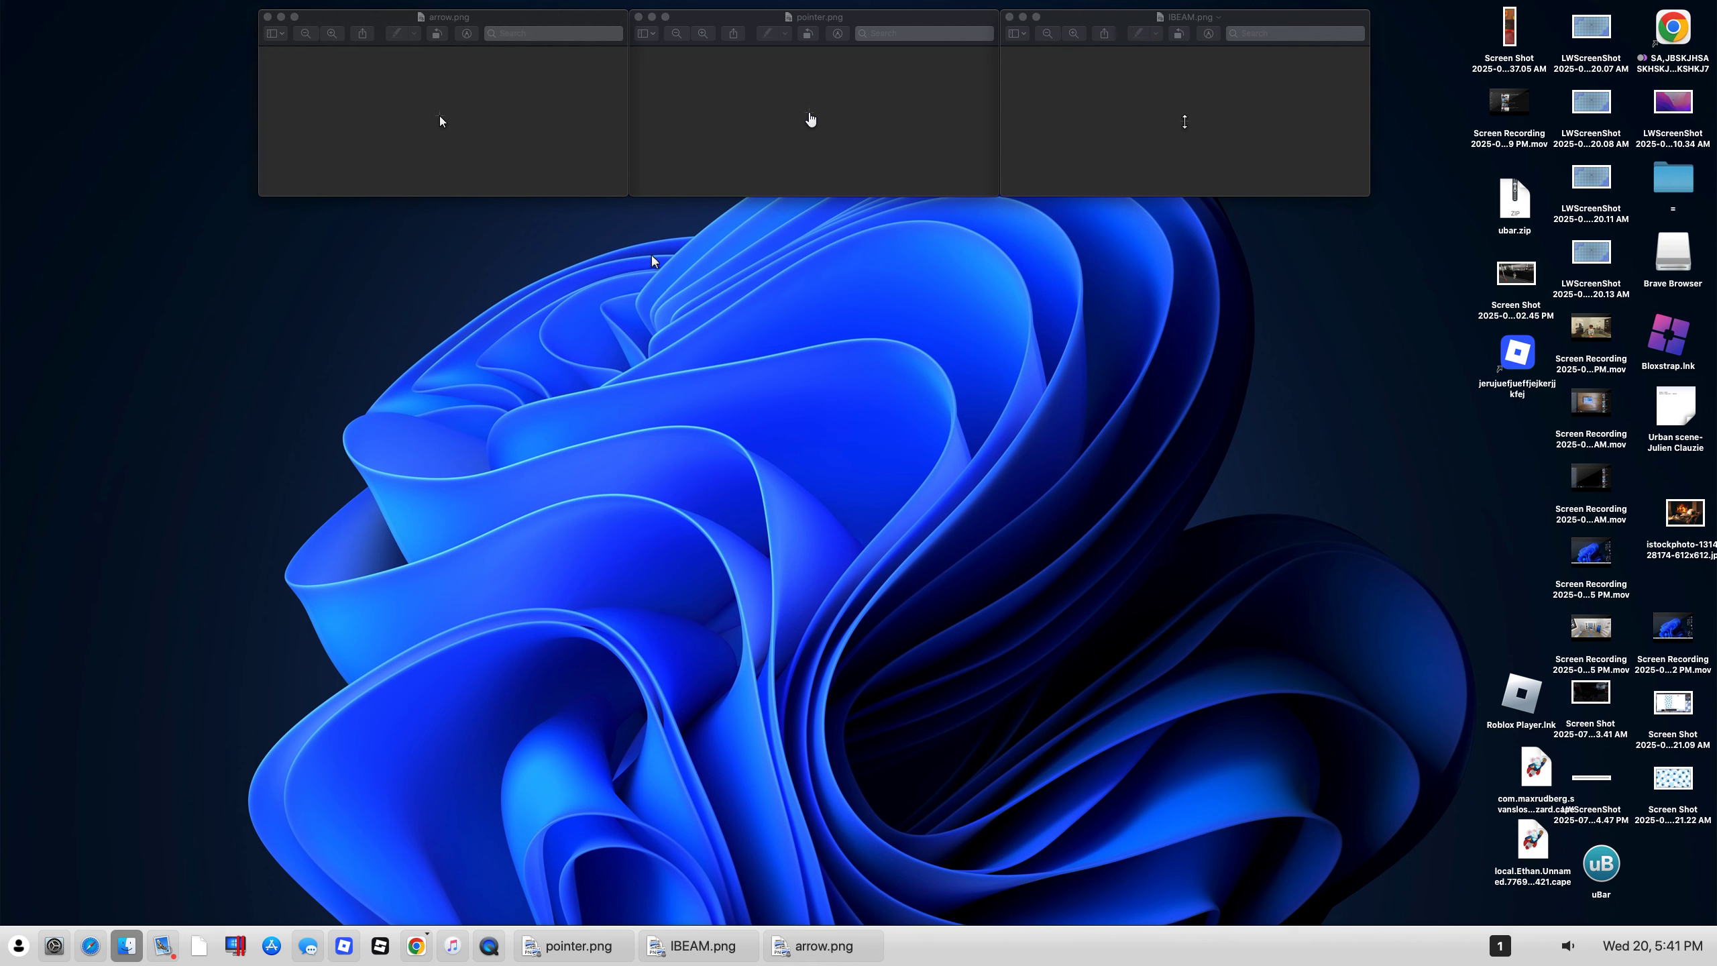
click(388, 32)
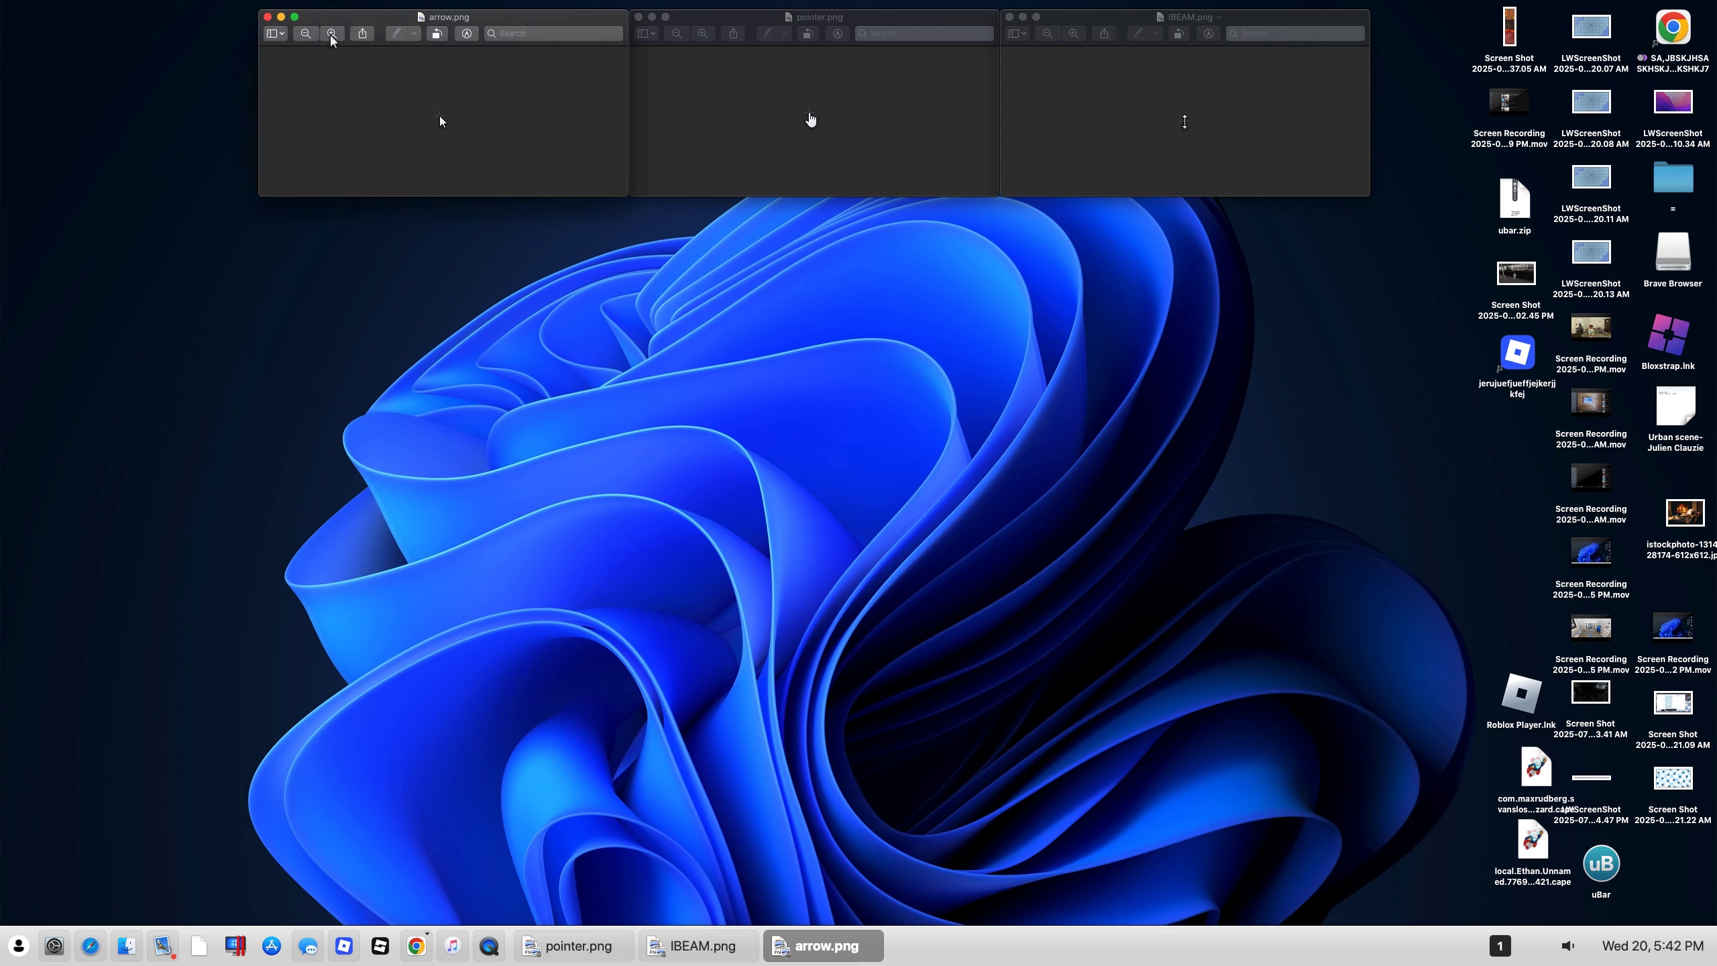
click(331, 35)
click(330, 34)
click(331, 35)
click(331, 35)
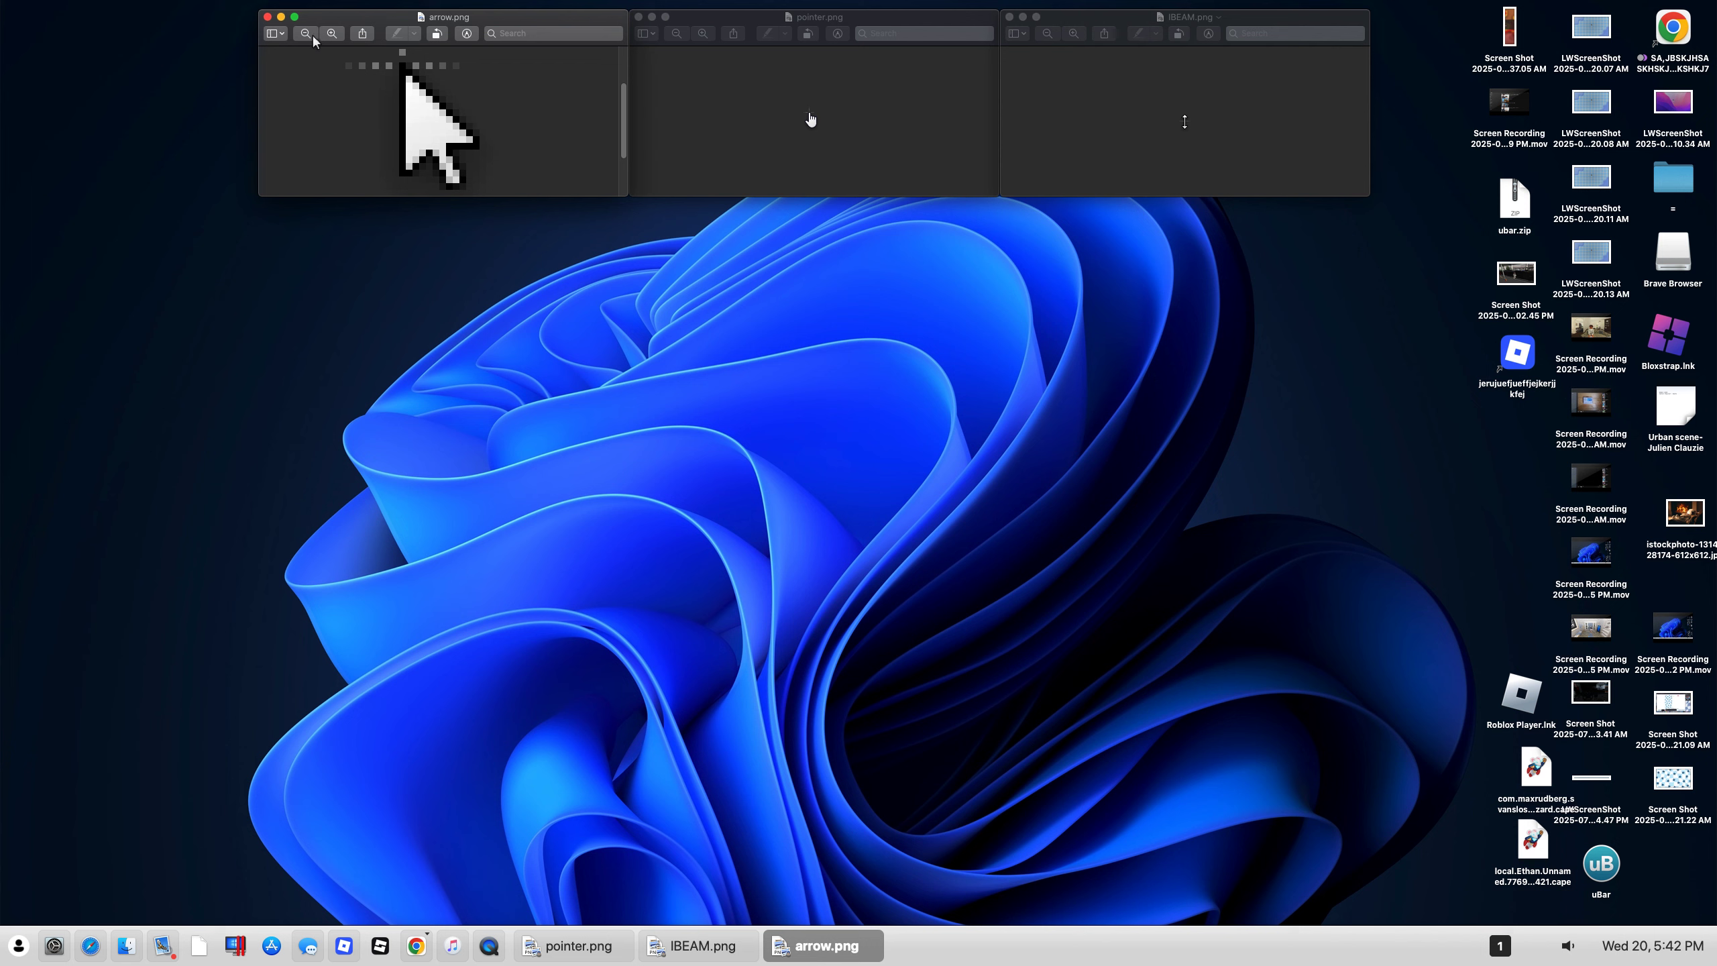
drag(398, 113, 432, 136)
click(220, 255)
click(426, 122)
click(280, 17)
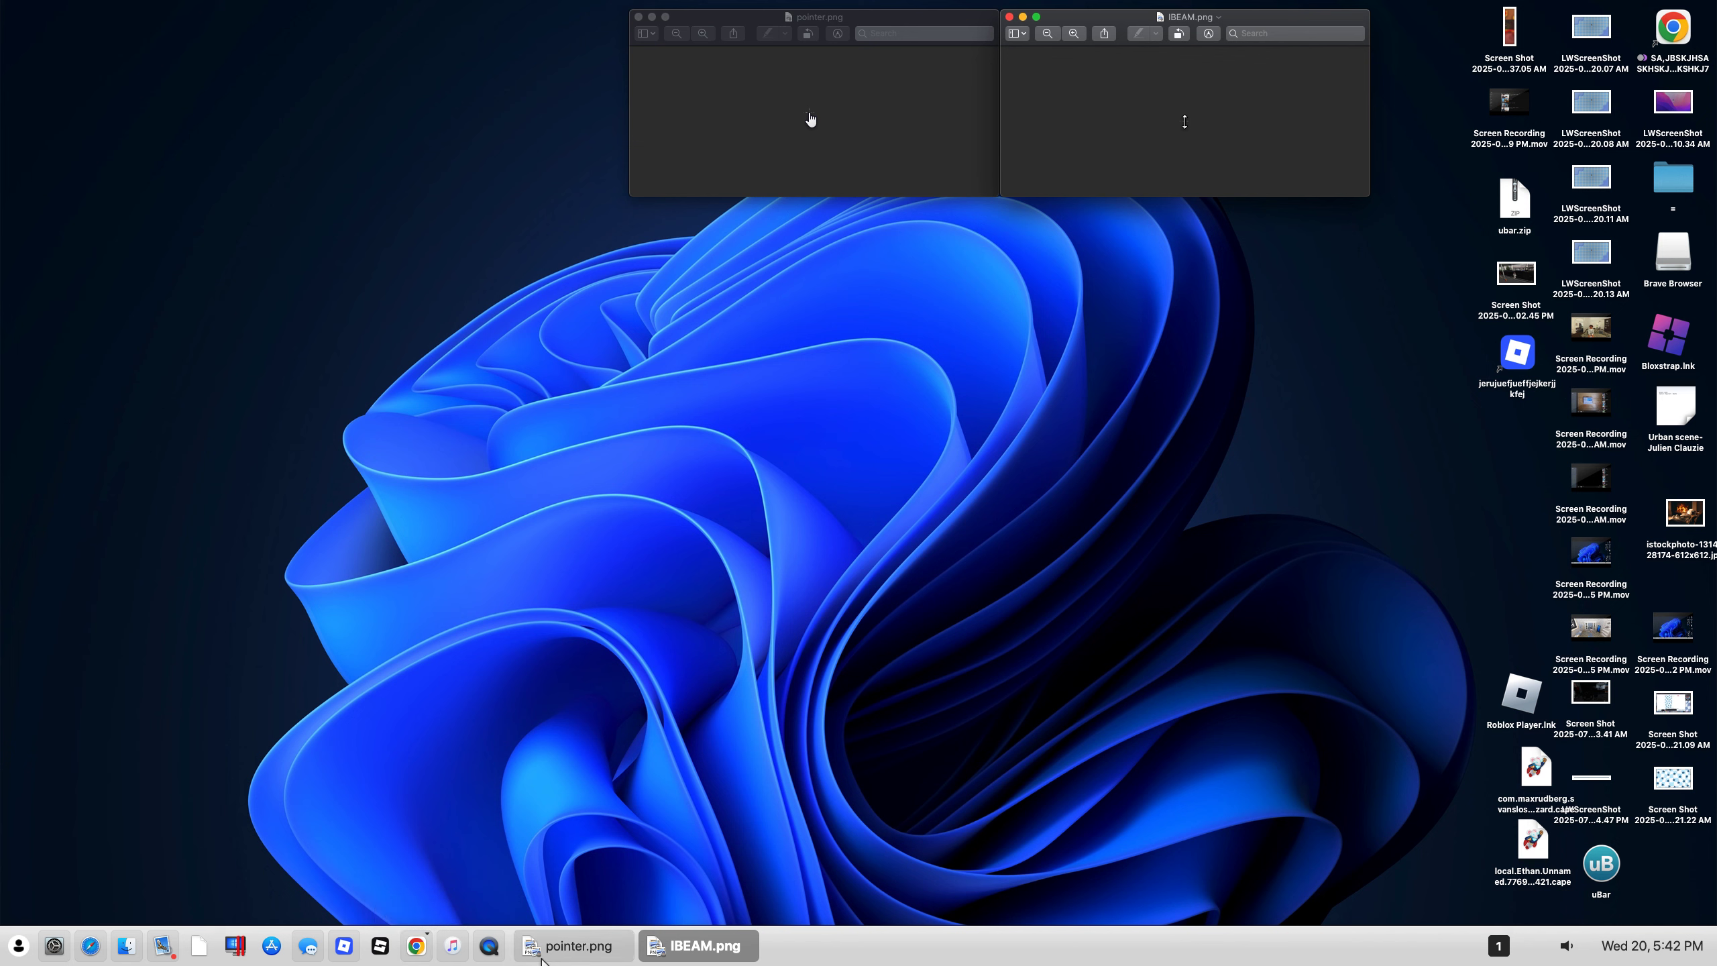
Step: Open Arrow.png again from the browser's recent downloads, minimise the browser and place the image window beside pointer.png
click(594, 949)
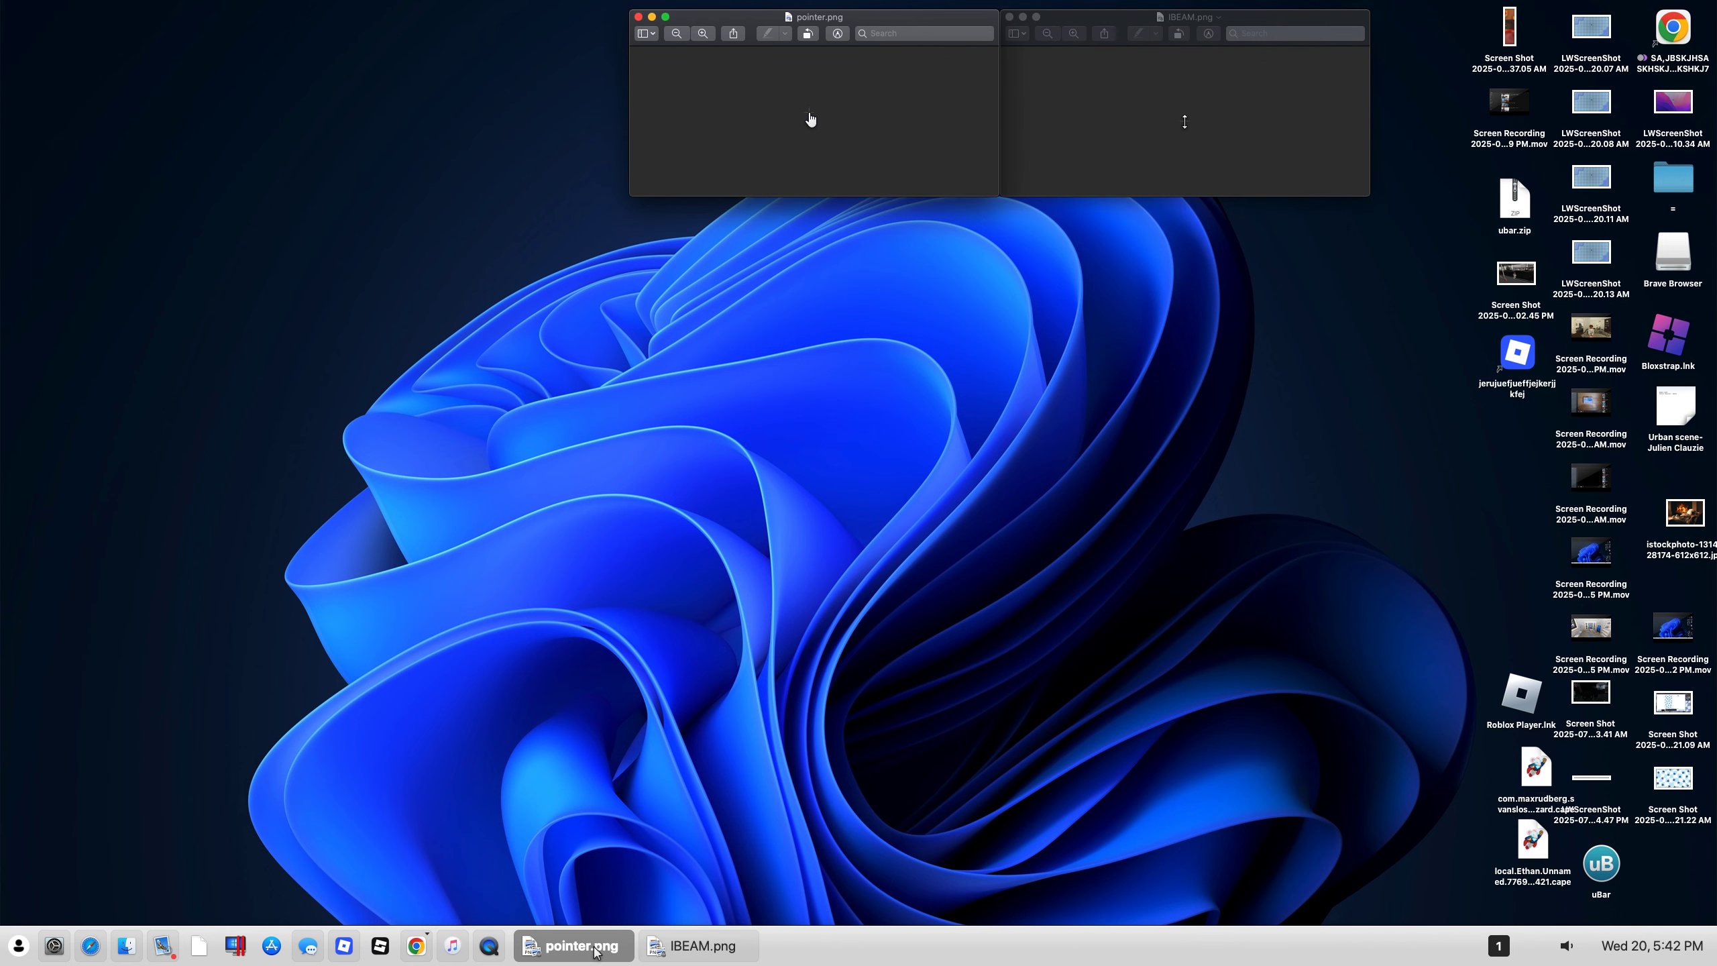
mouse_move(436, 924)
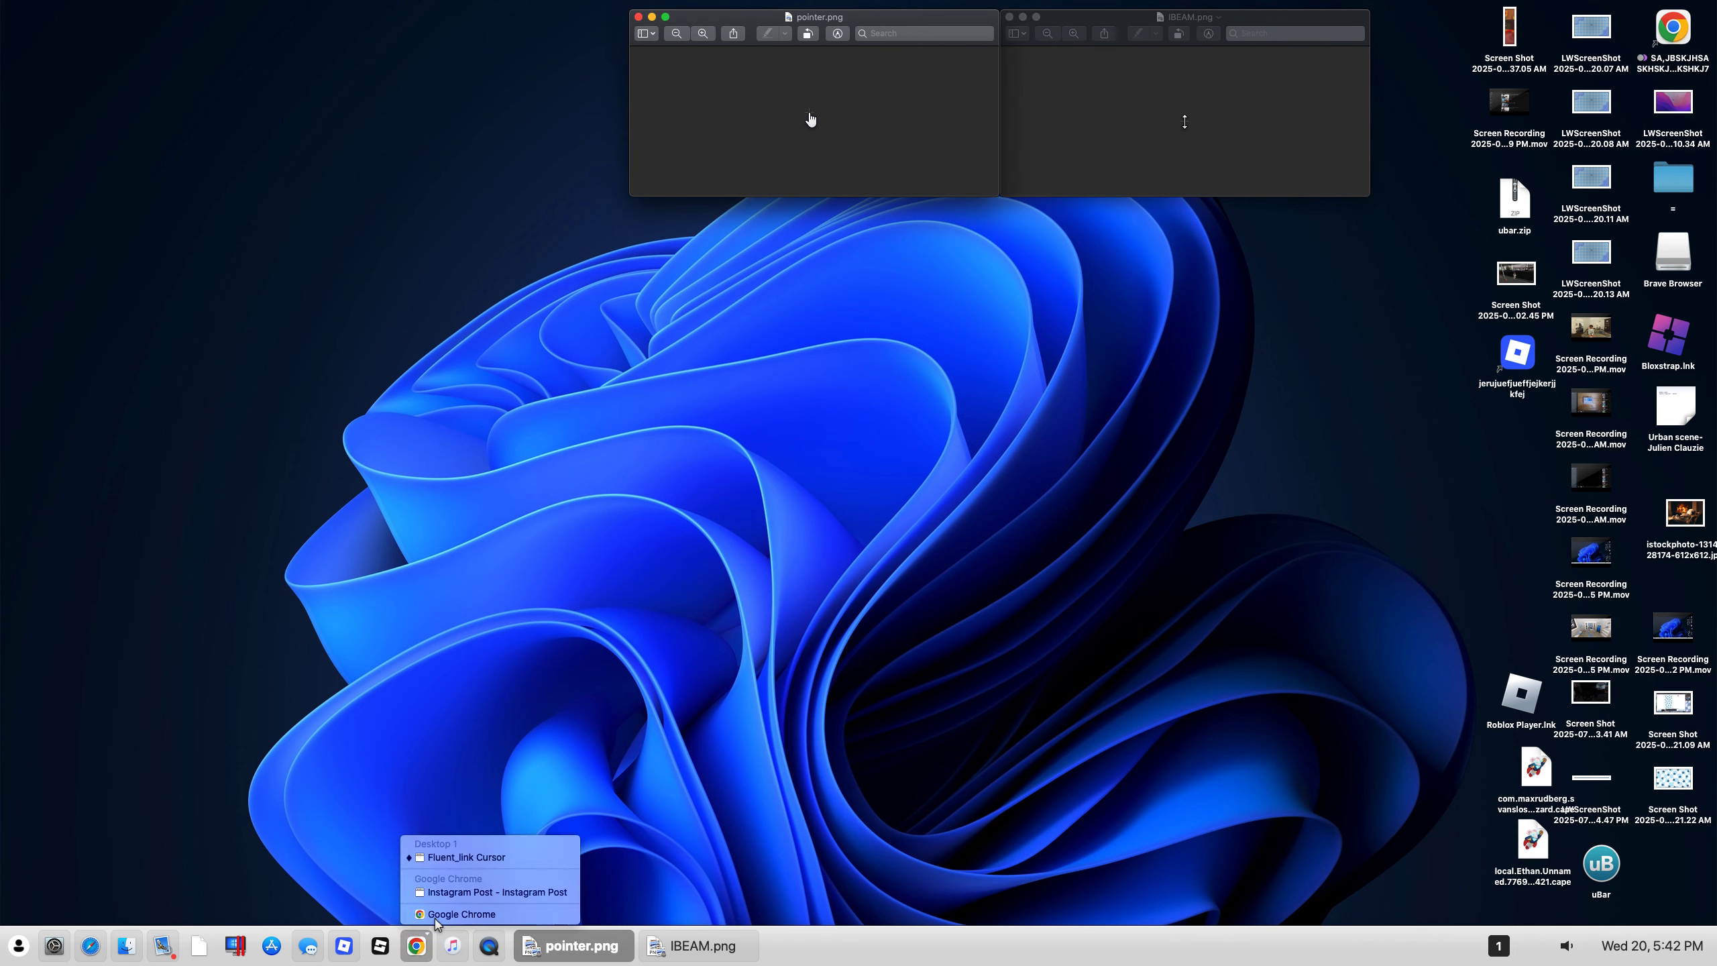
click(452, 858)
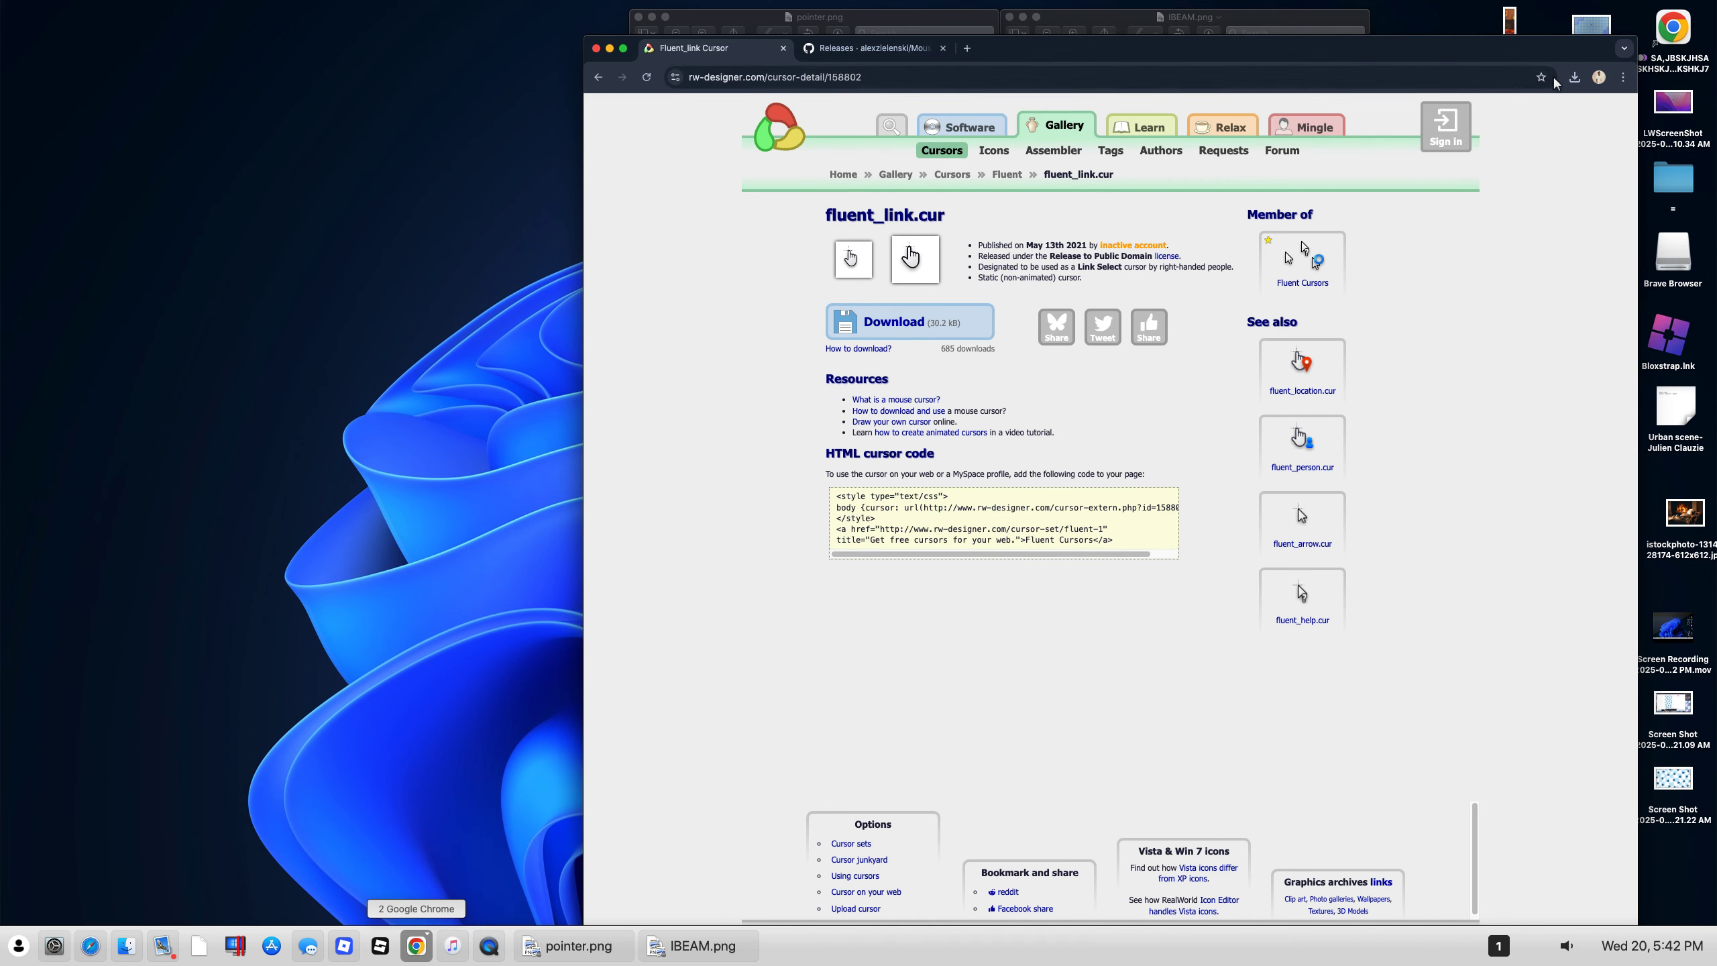
click(1574, 76)
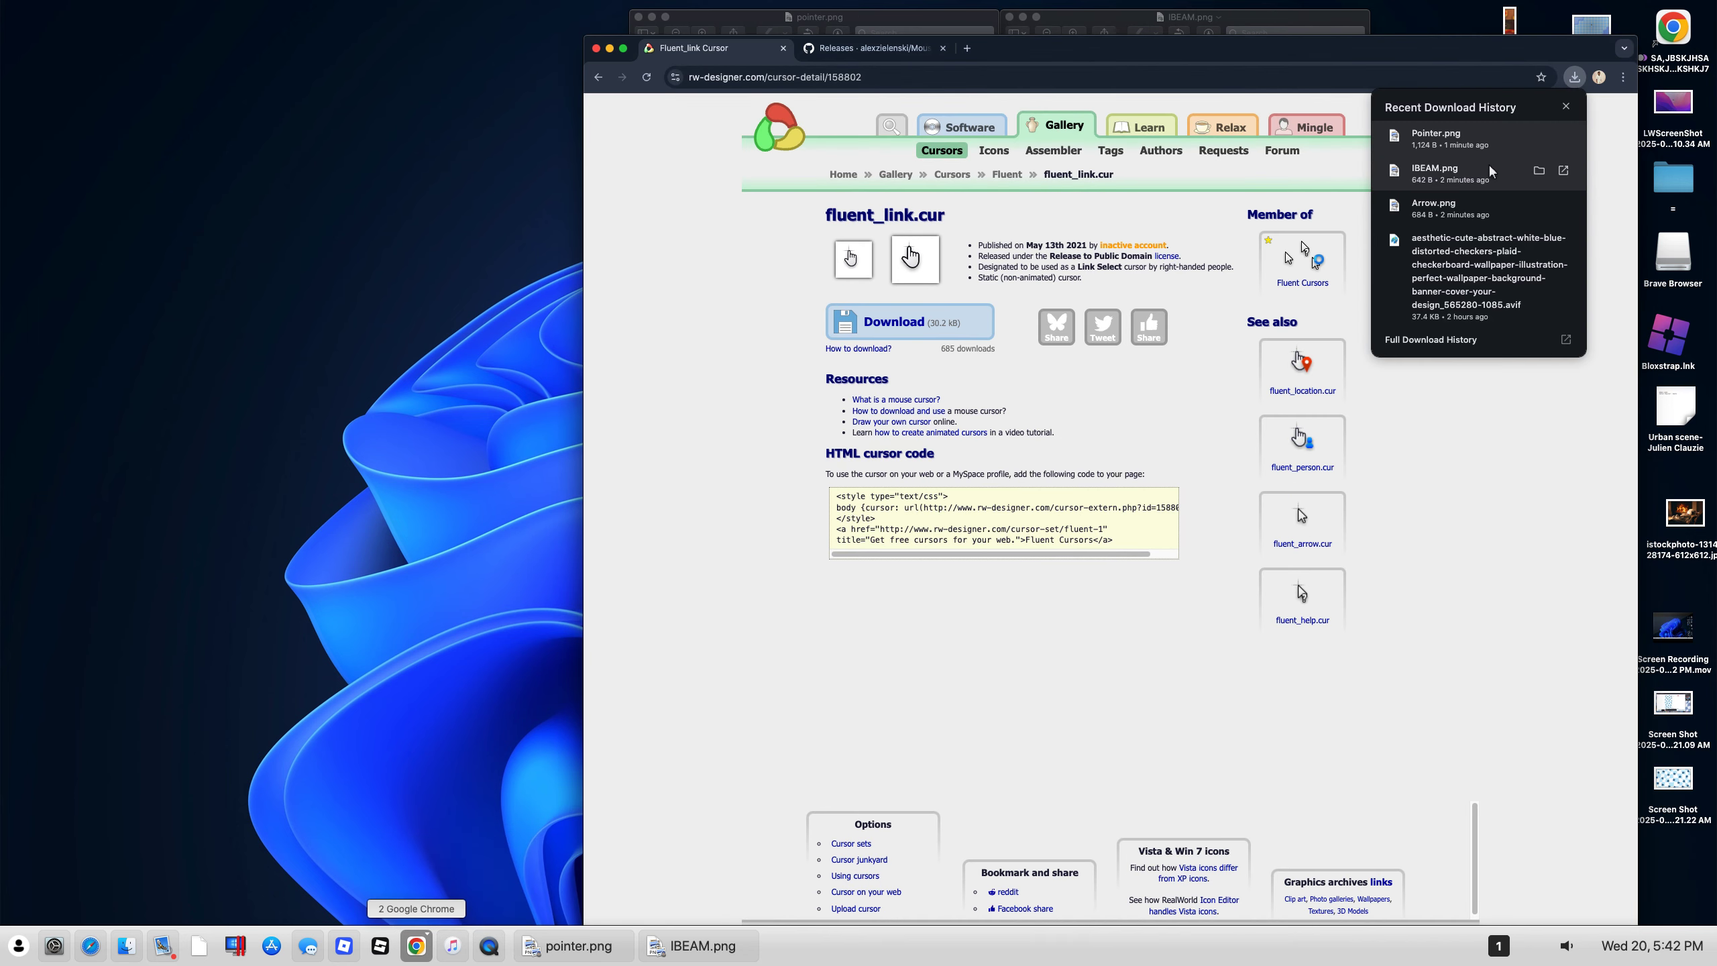
click(1443, 203)
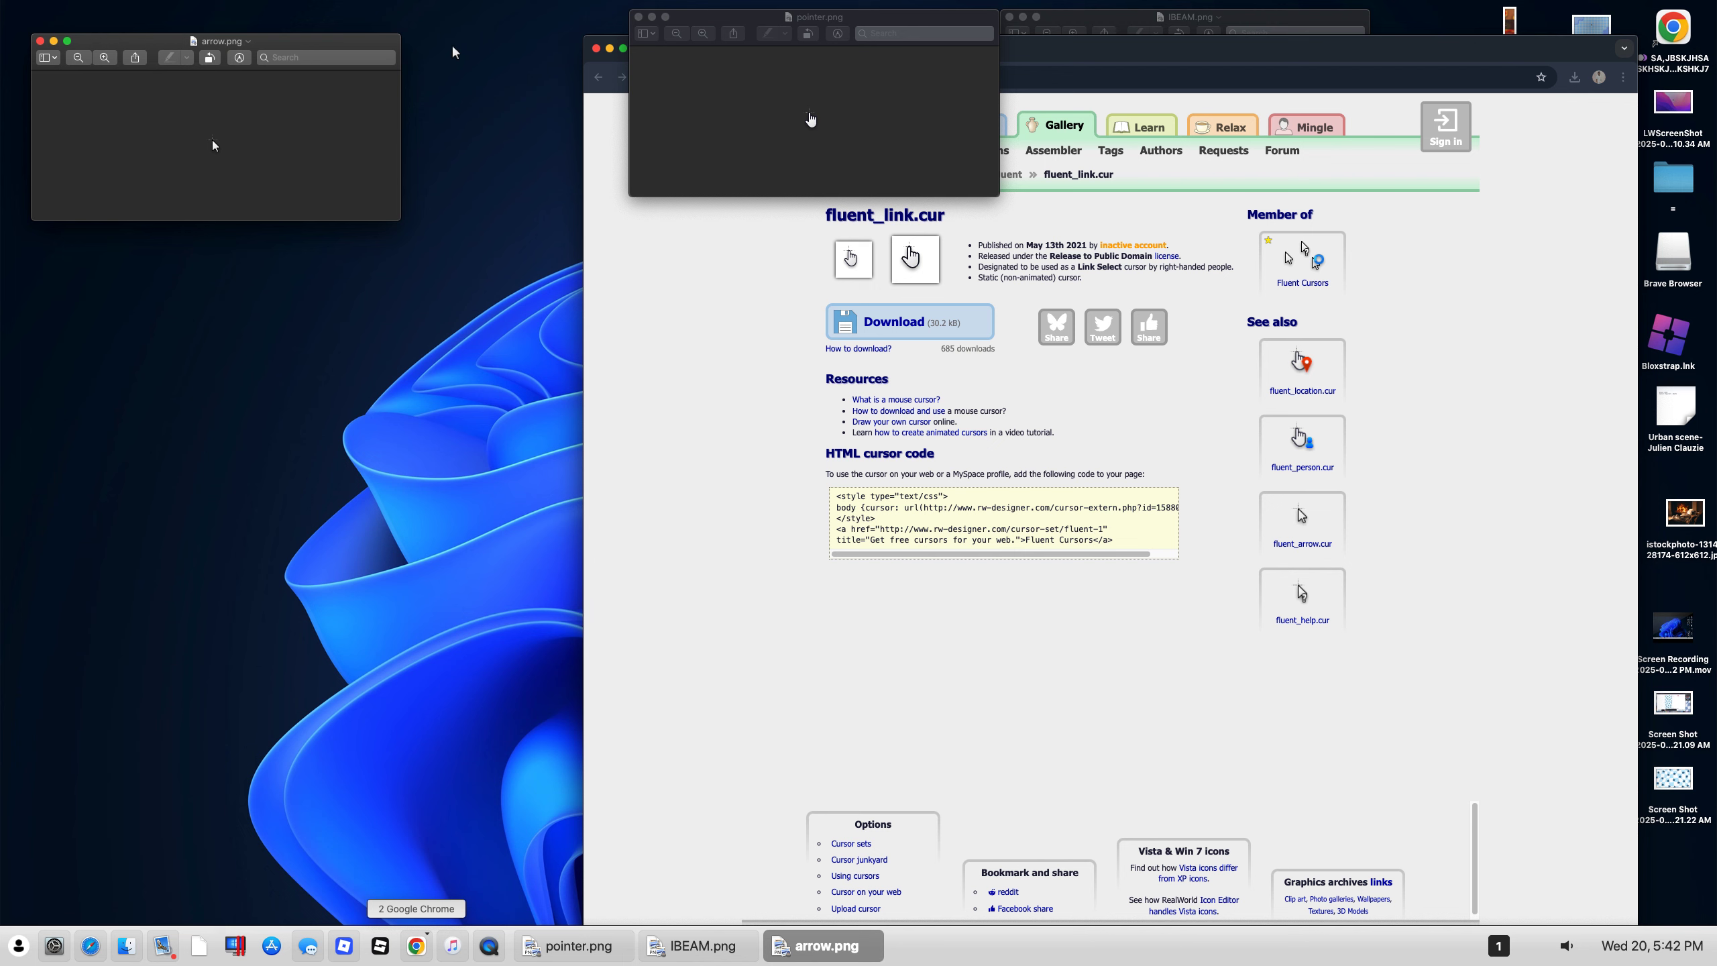
click(610, 49)
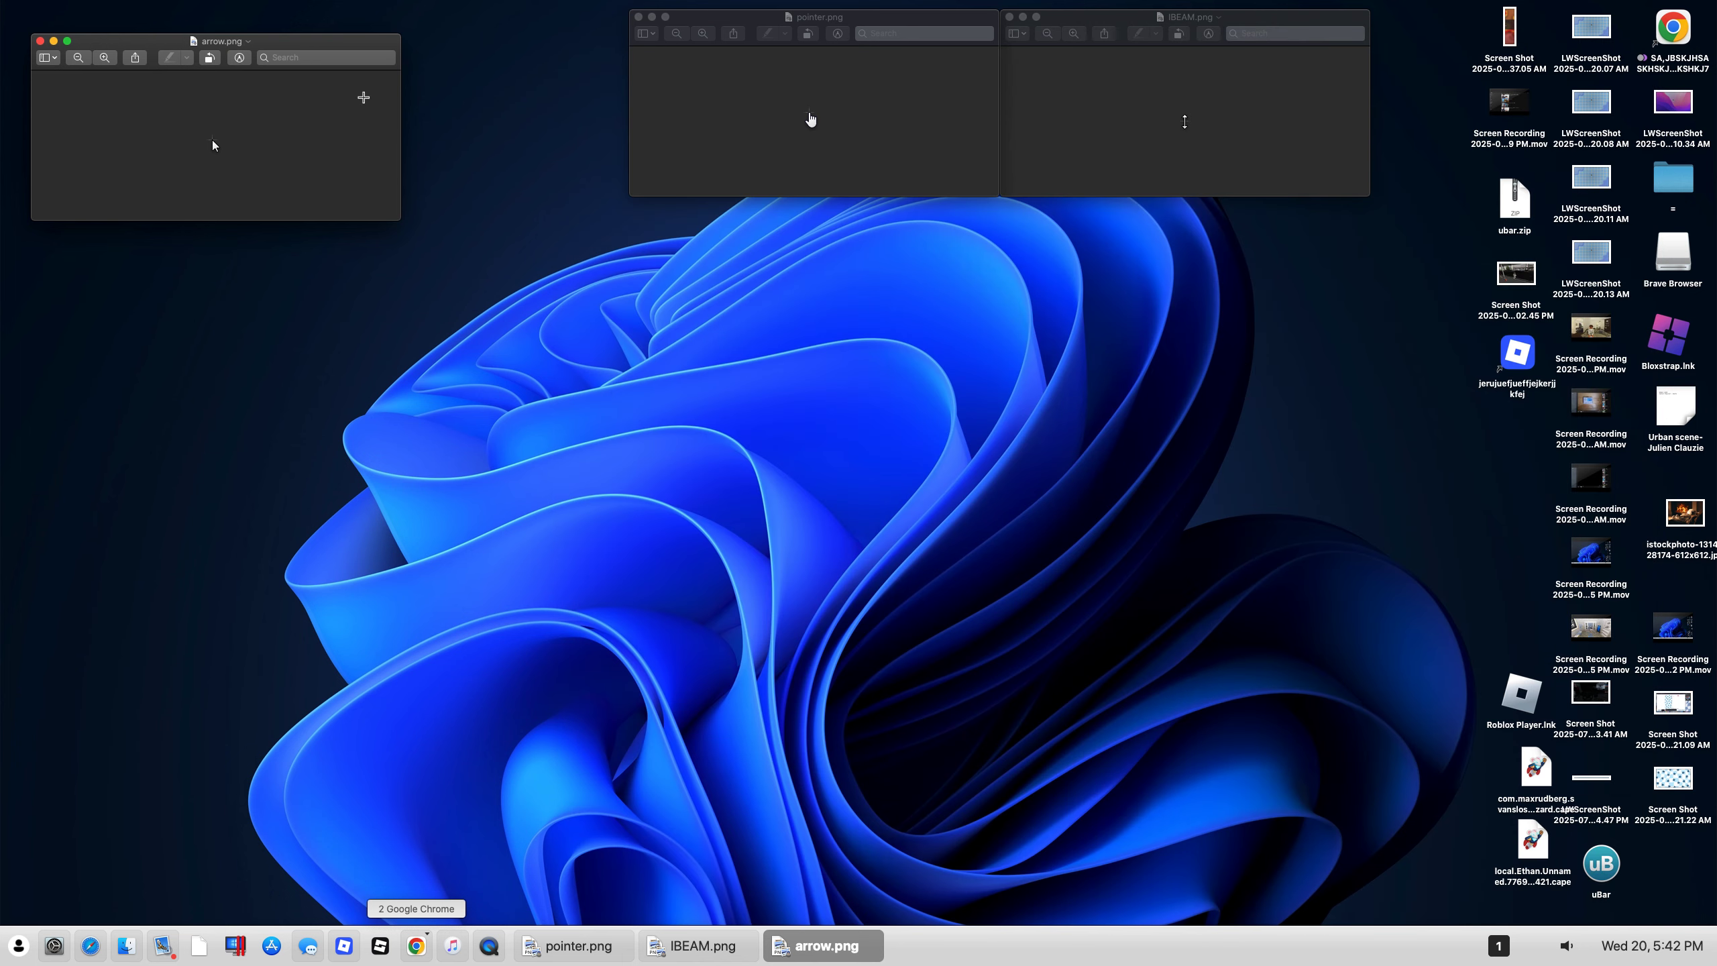
drag(362, 42, 595, 21)
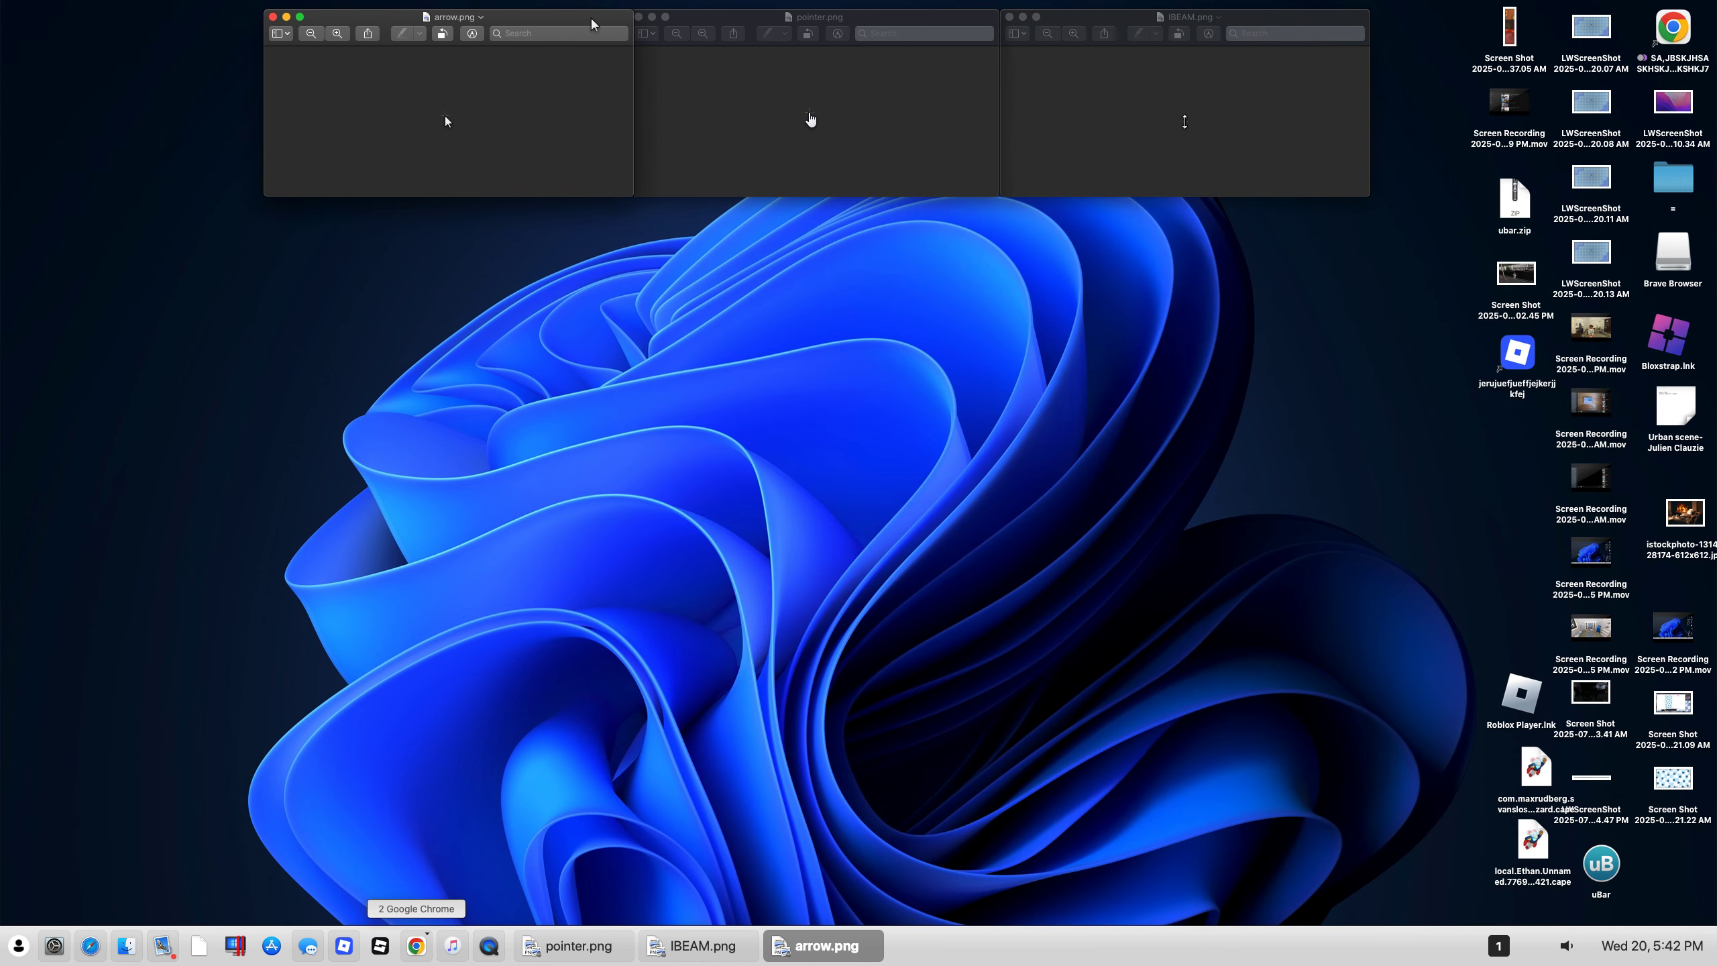
Step: Enlarge arrow.png and delete the dotted guide marks above and on both sides of the arrow tip
click(336, 33)
click(336, 33)
click(336, 33)
click(336, 33)
click(336, 34)
click(336, 33)
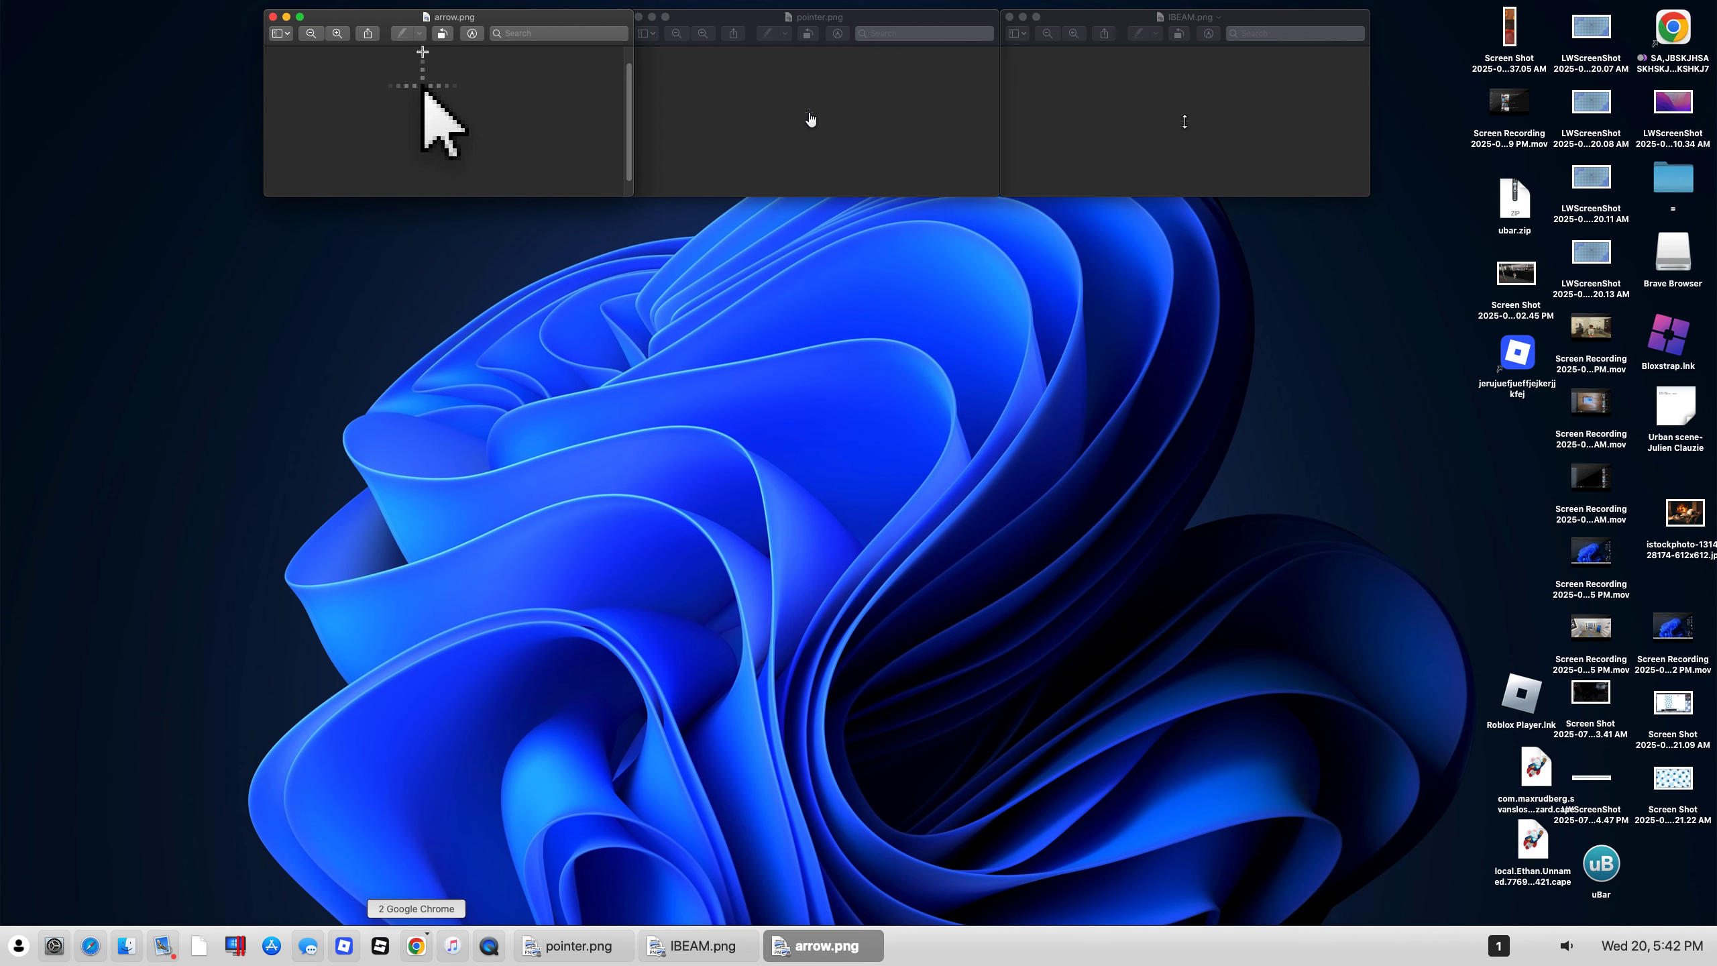
drag(422, 67, 423, 84)
key(Delete)
drag(424, 84, 464, 89)
key(Delete)
drag(385, 82, 416, 91)
key(Delete)
Step: Enlarge pointer.png and delete the dotted guide marks above and beside the hand's fingertip
click(755, 41)
click(701, 34)
click(702, 34)
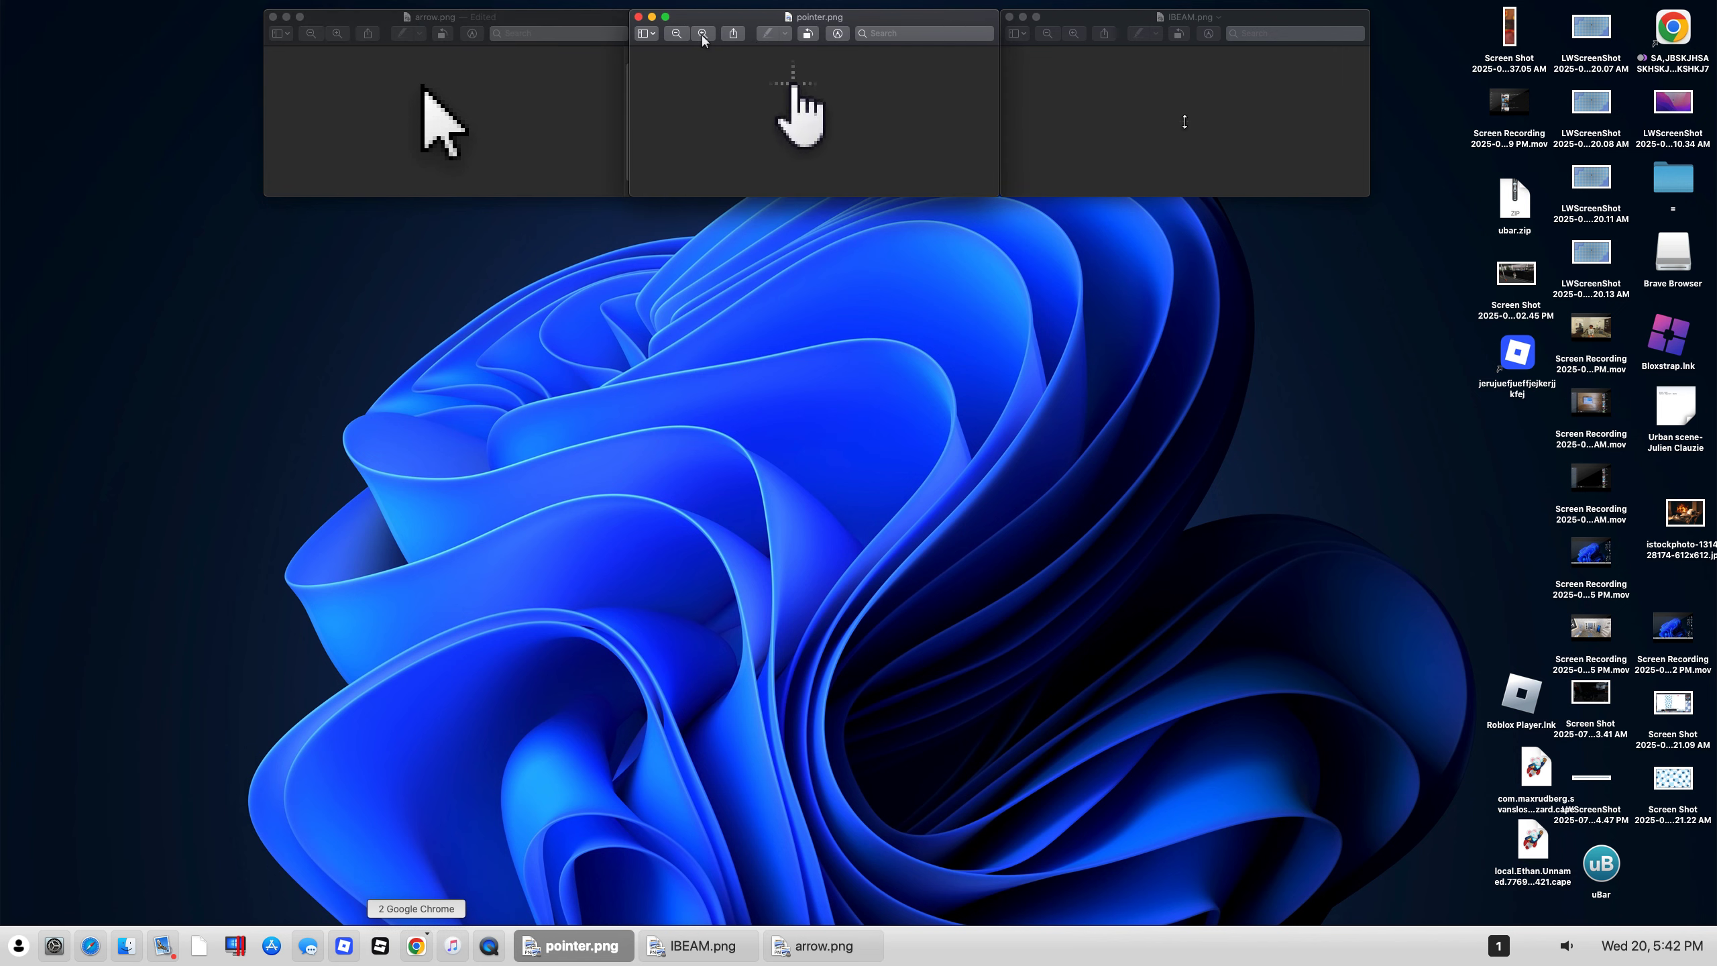
click(702, 35)
drag(790, 53, 792, 81)
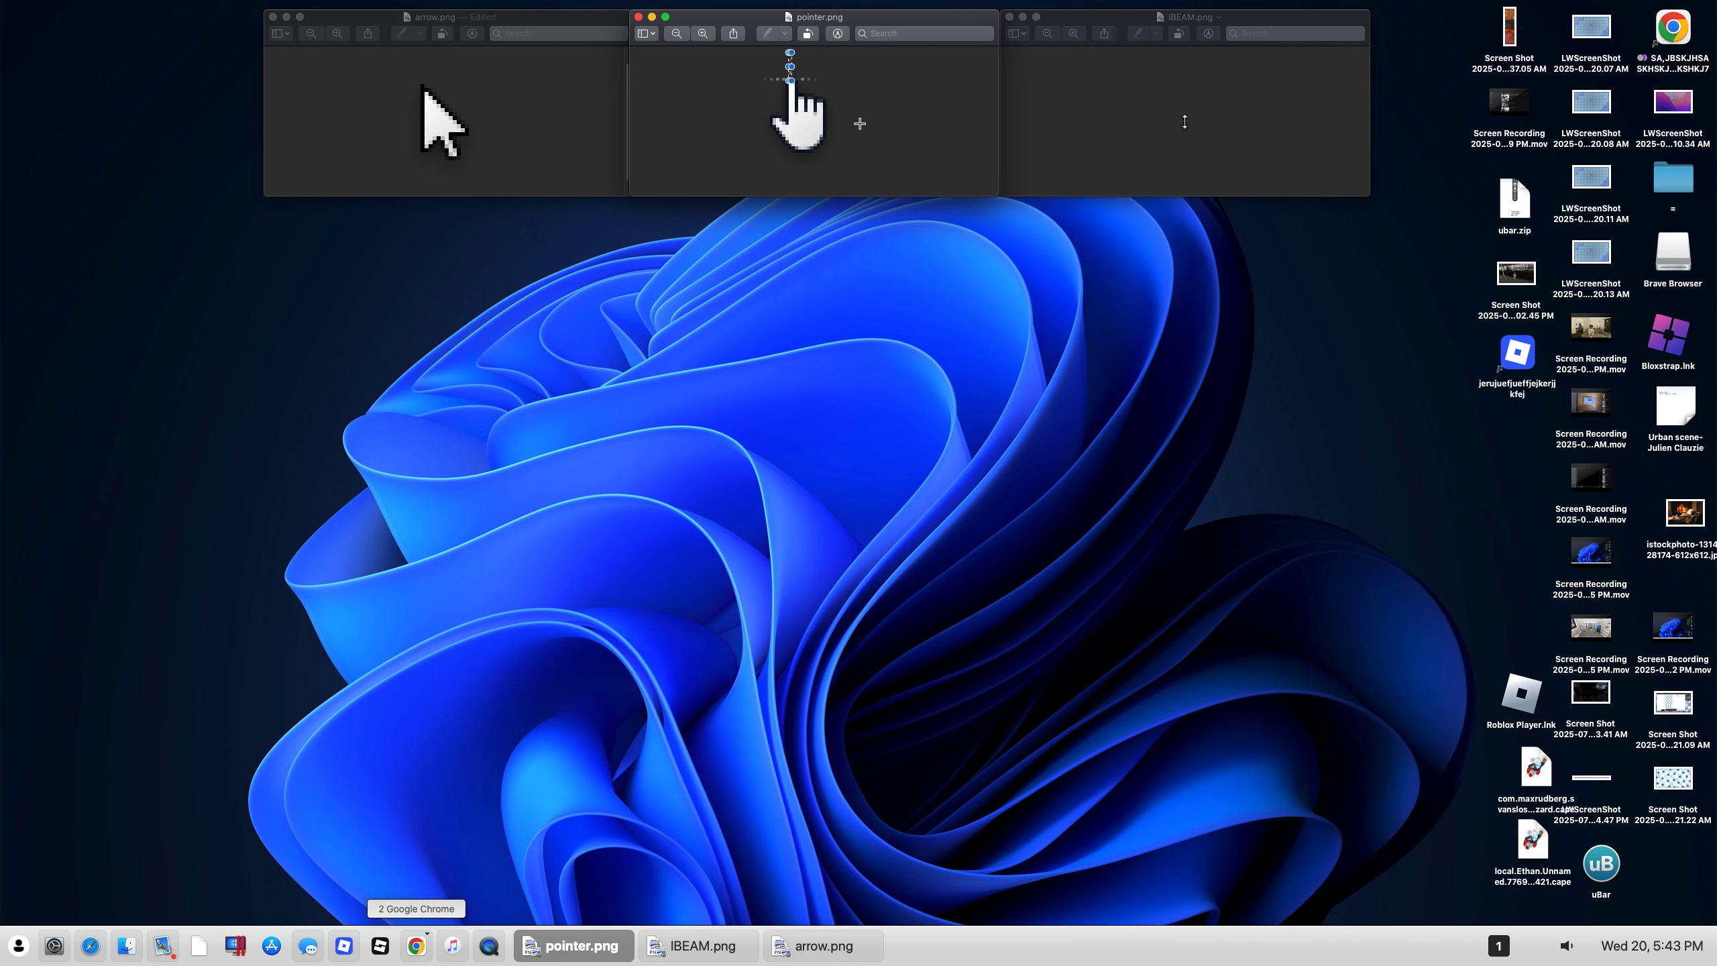
key(Delete)
mouse_move(794, 80)
mouse_down()
mouse_move(824, 81)
mouse_move(788, 83)
mouse_up()
key(Delete)
key(Delete)
Step: Enlarge IBEAM.png and delete the dotted guide marks on both sides of the double-headed arrow
click(1081, 35)
click(1081, 35)
click(1080, 35)
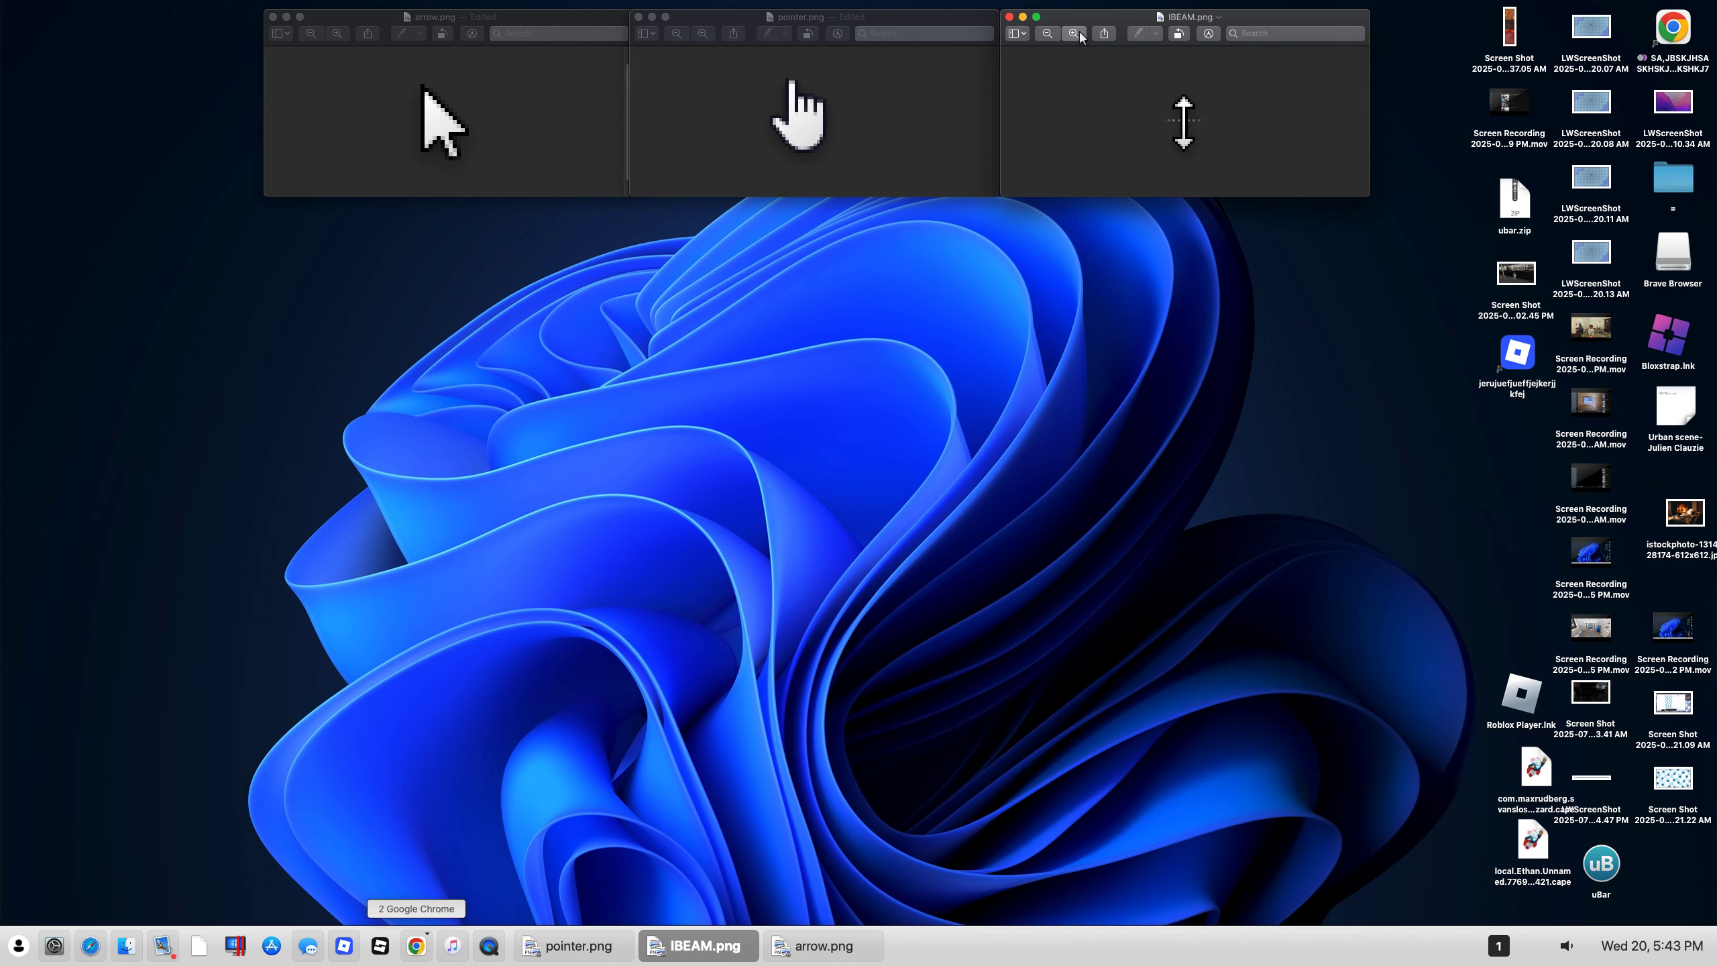
click(1081, 35)
click(1080, 35)
click(1080, 35)
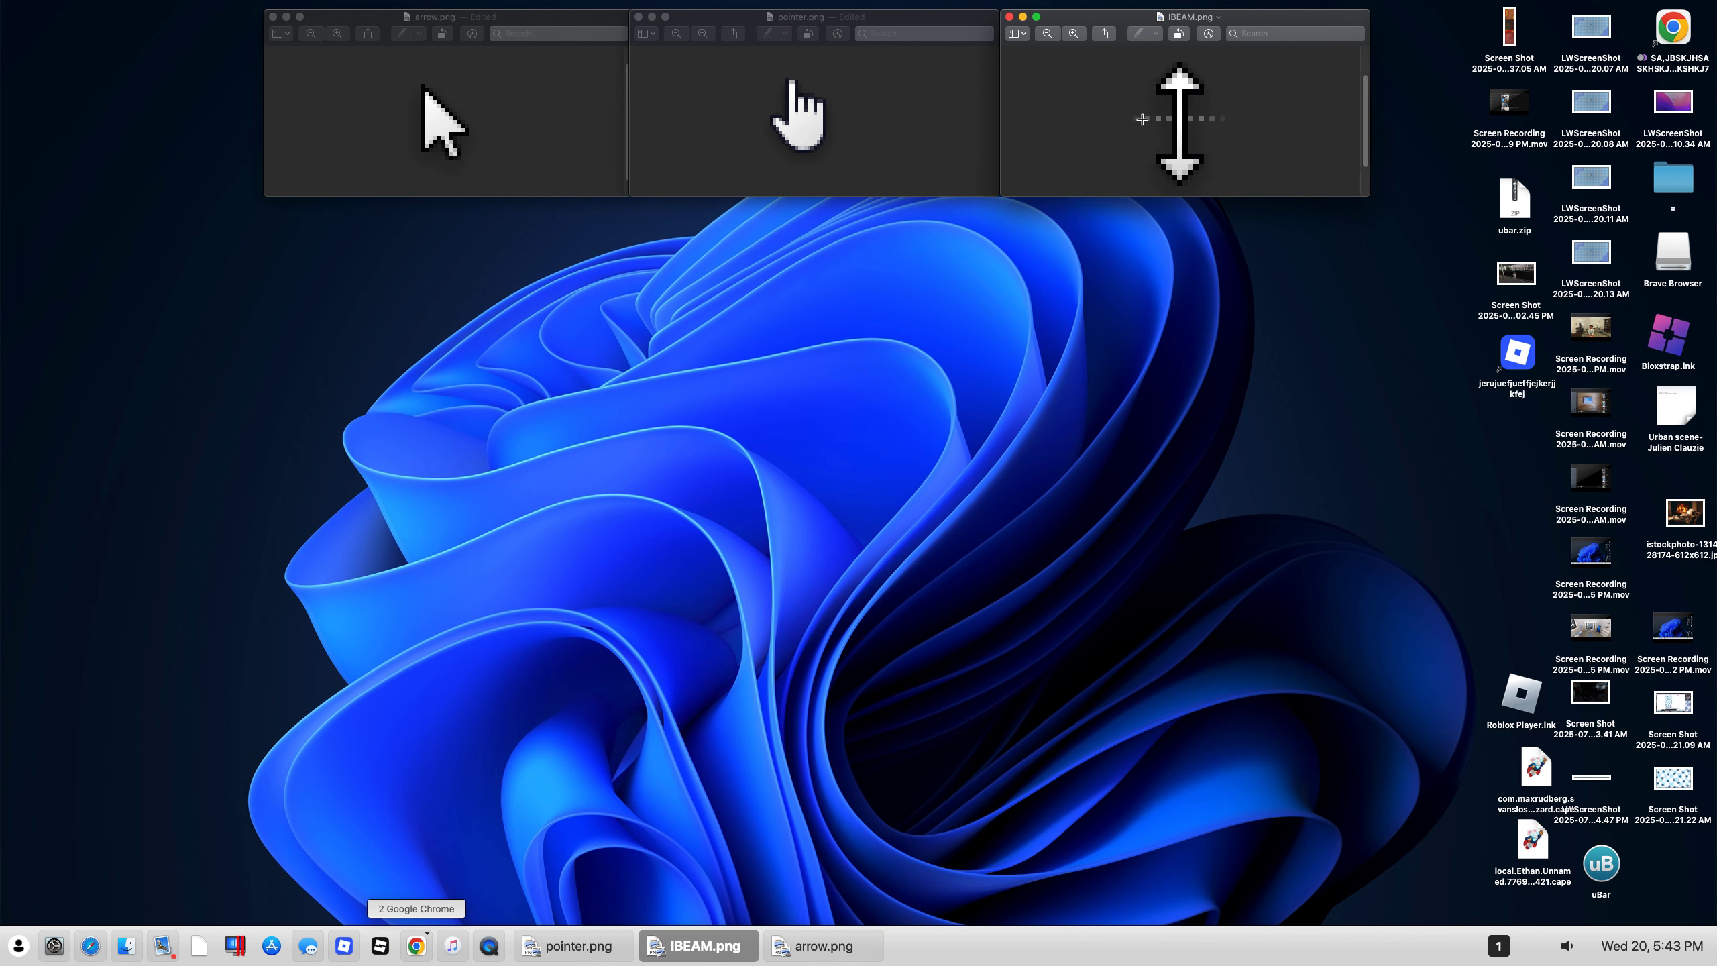
drag(1135, 119, 1174, 125)
key(Delete)
drag(1189, 118, 1250, 122)
key(Delete)
click(900, 33)
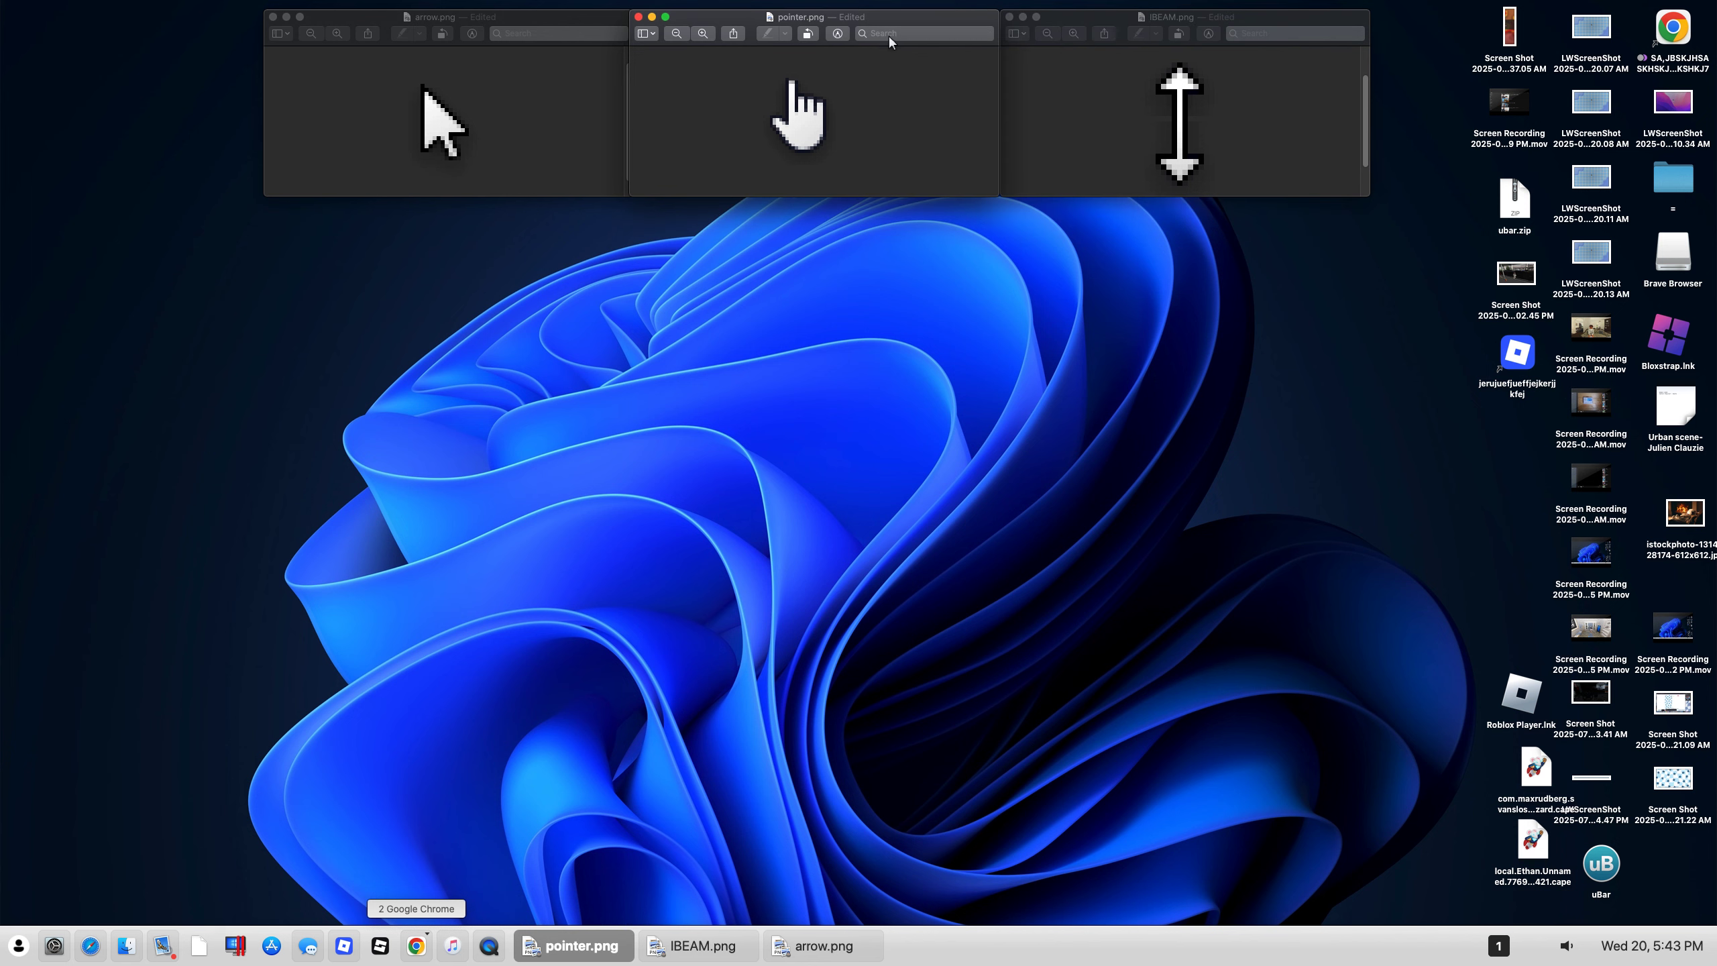
click(1071, 28)
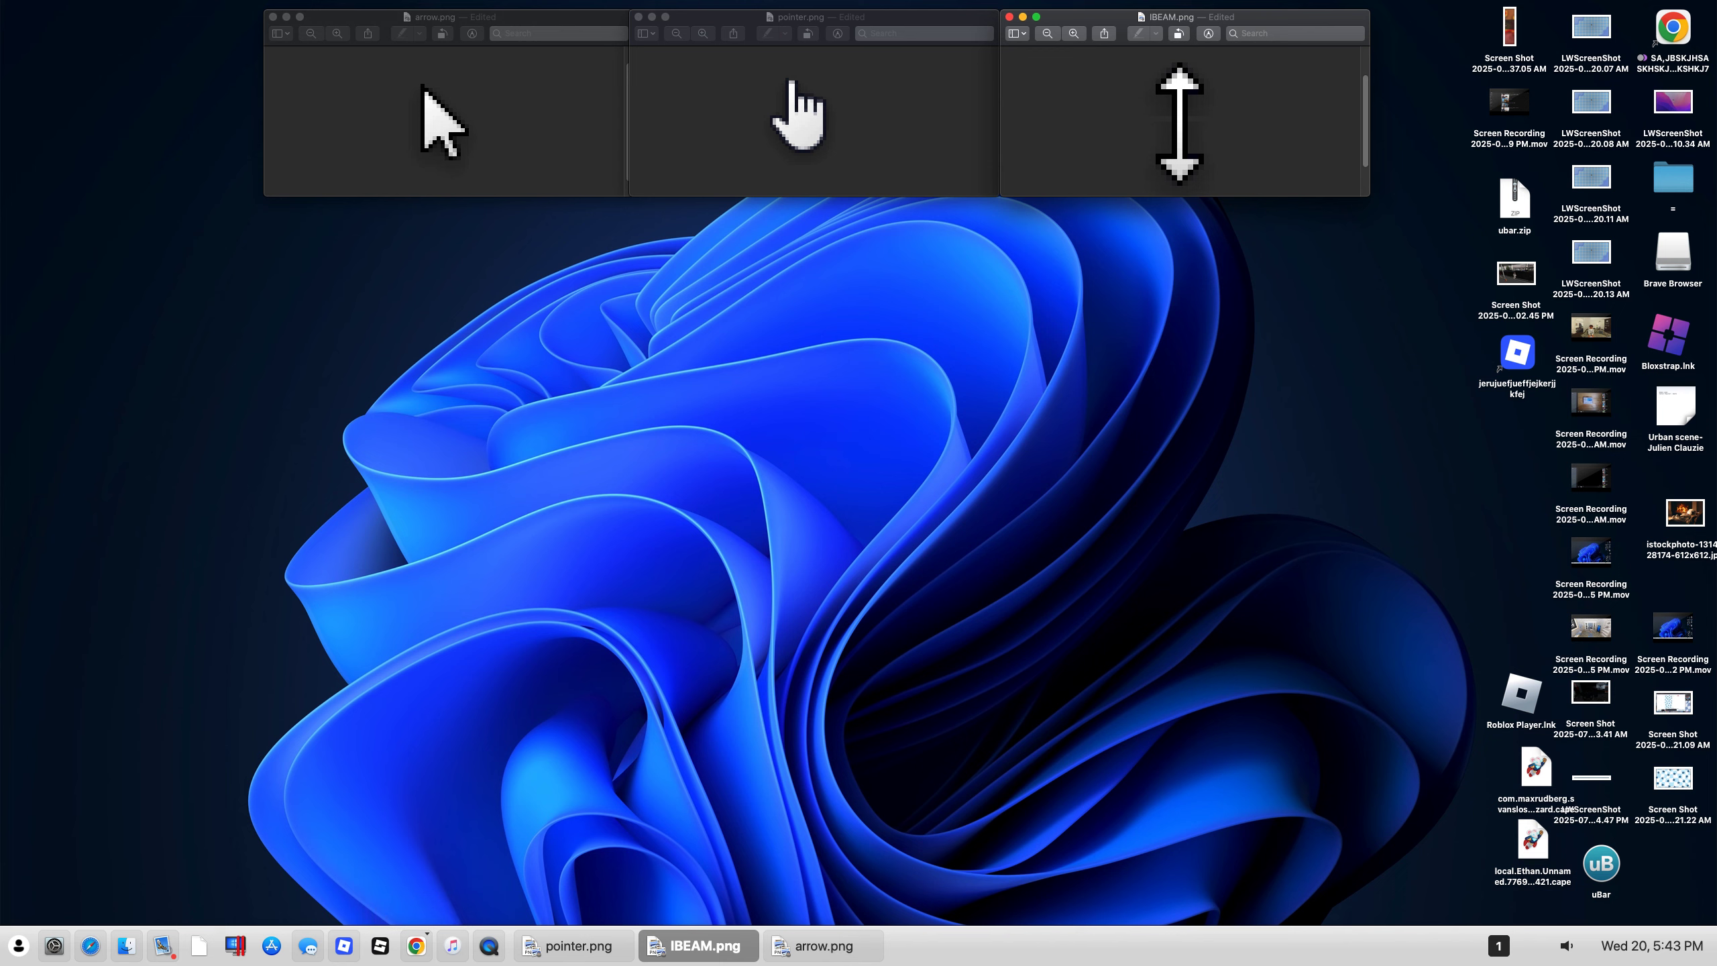
click(416, 945)
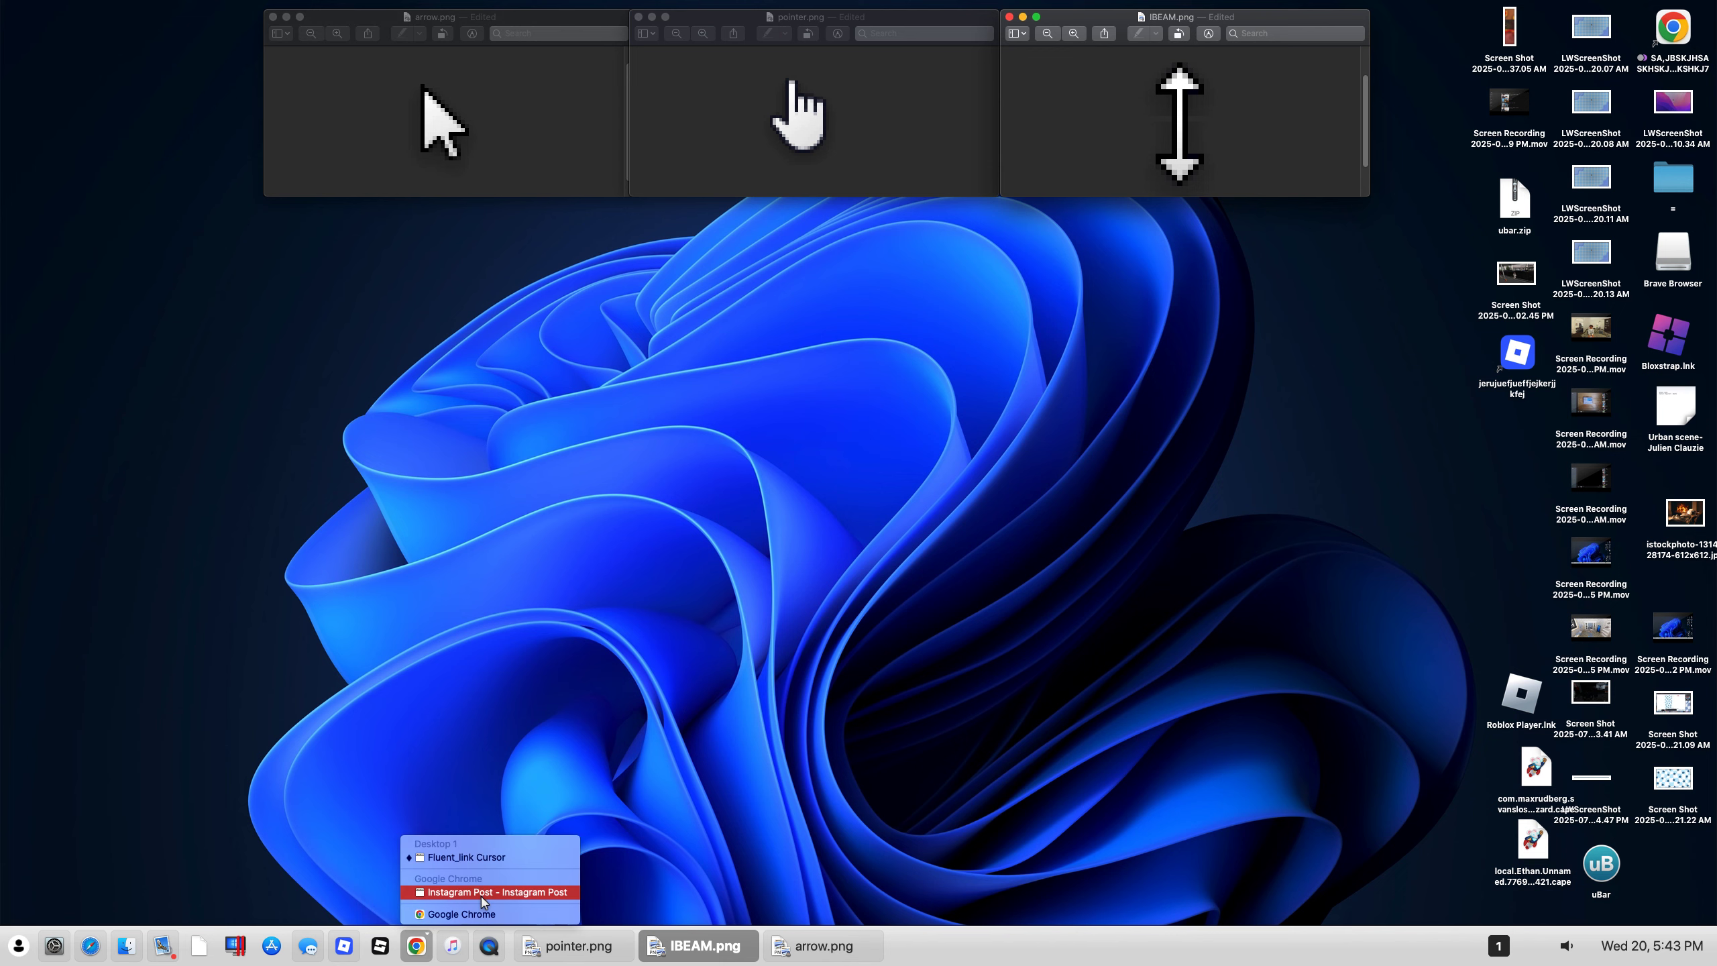
click(466, 857)
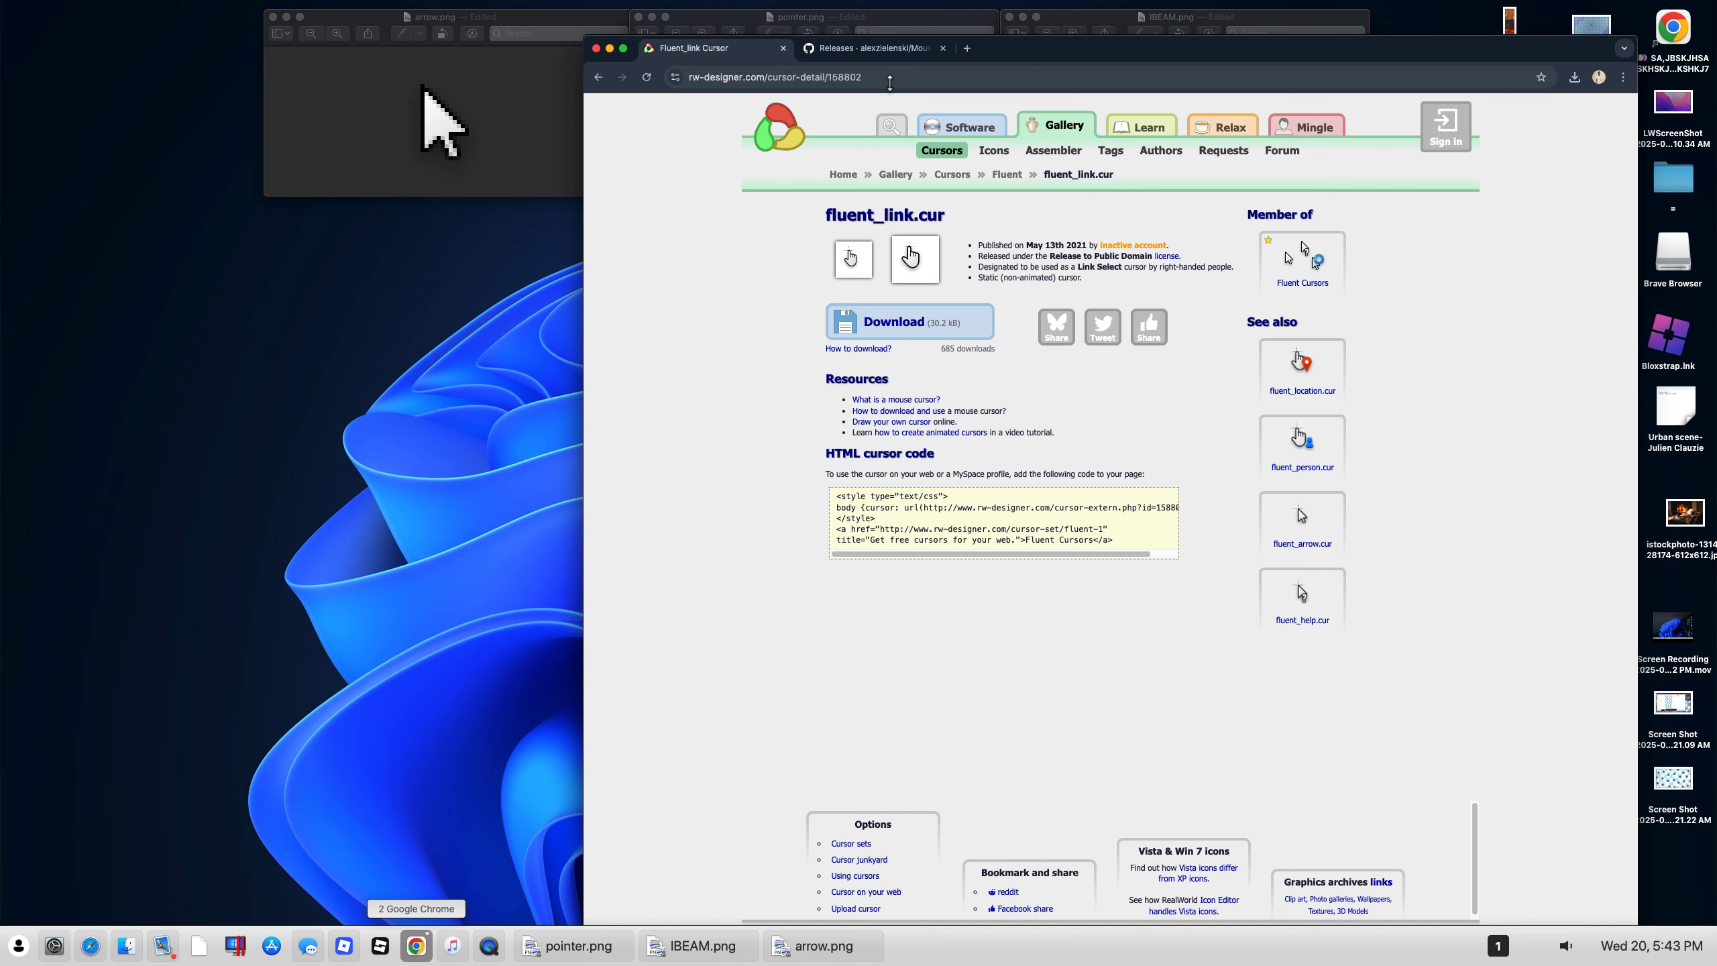
click(611, 50)
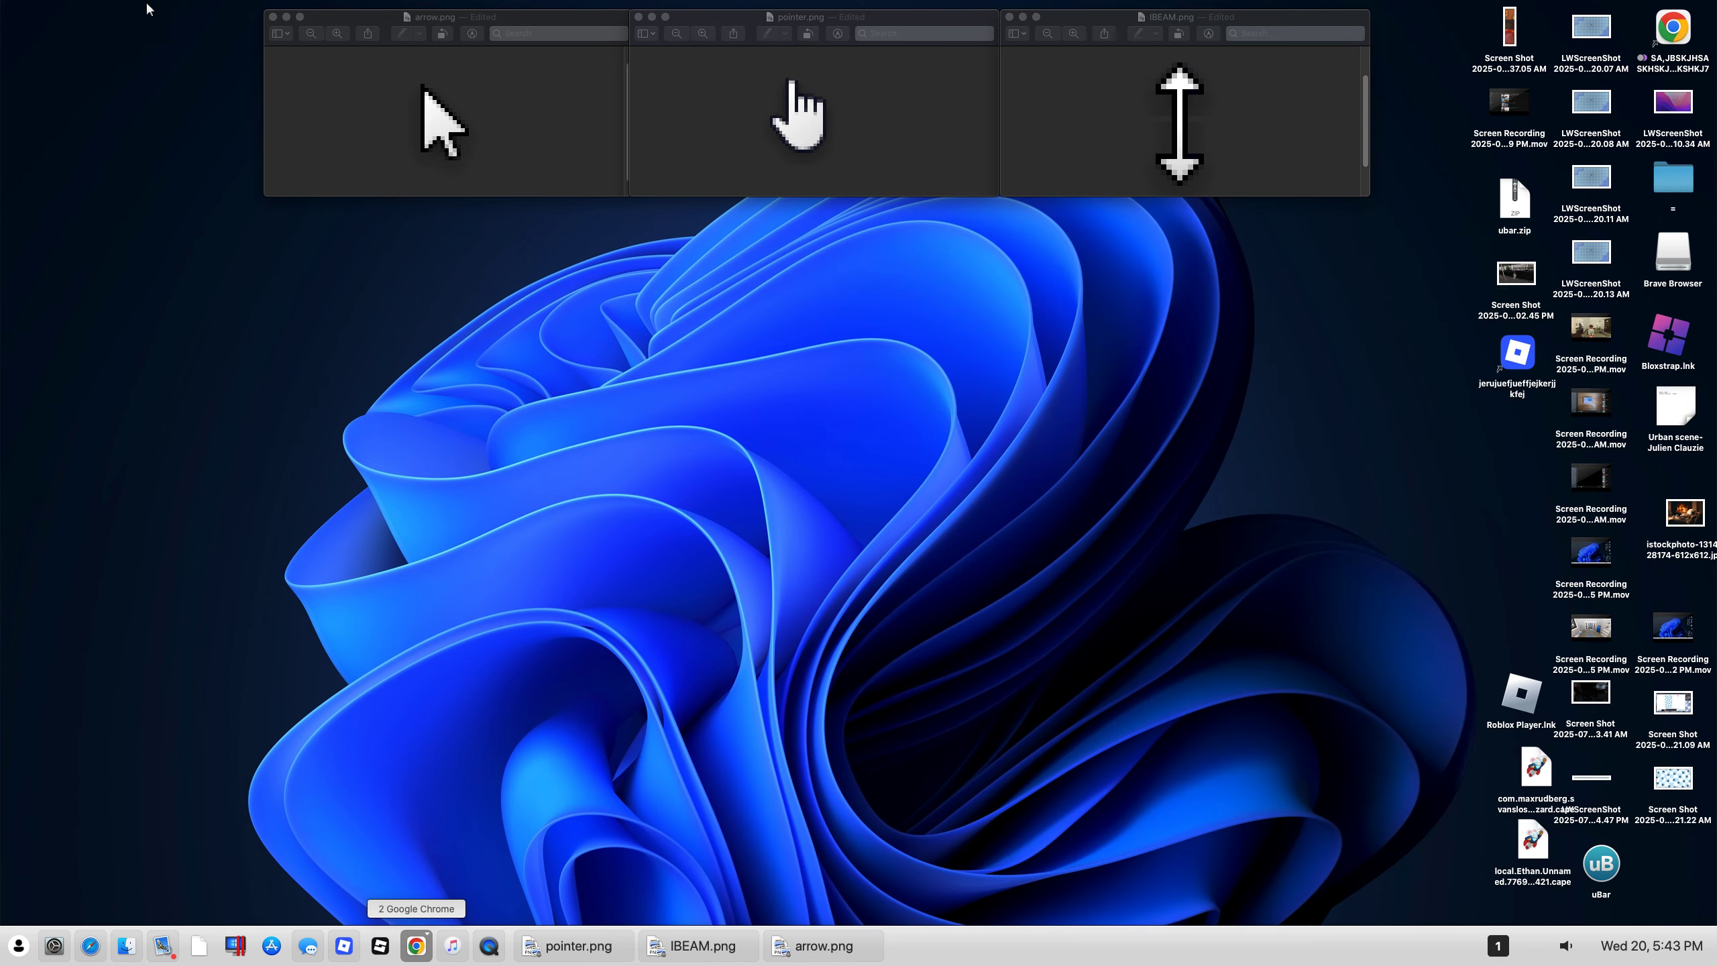
Step: Close the arrow.png, pointer.png and IBEAM.png windows
click(273, 18)
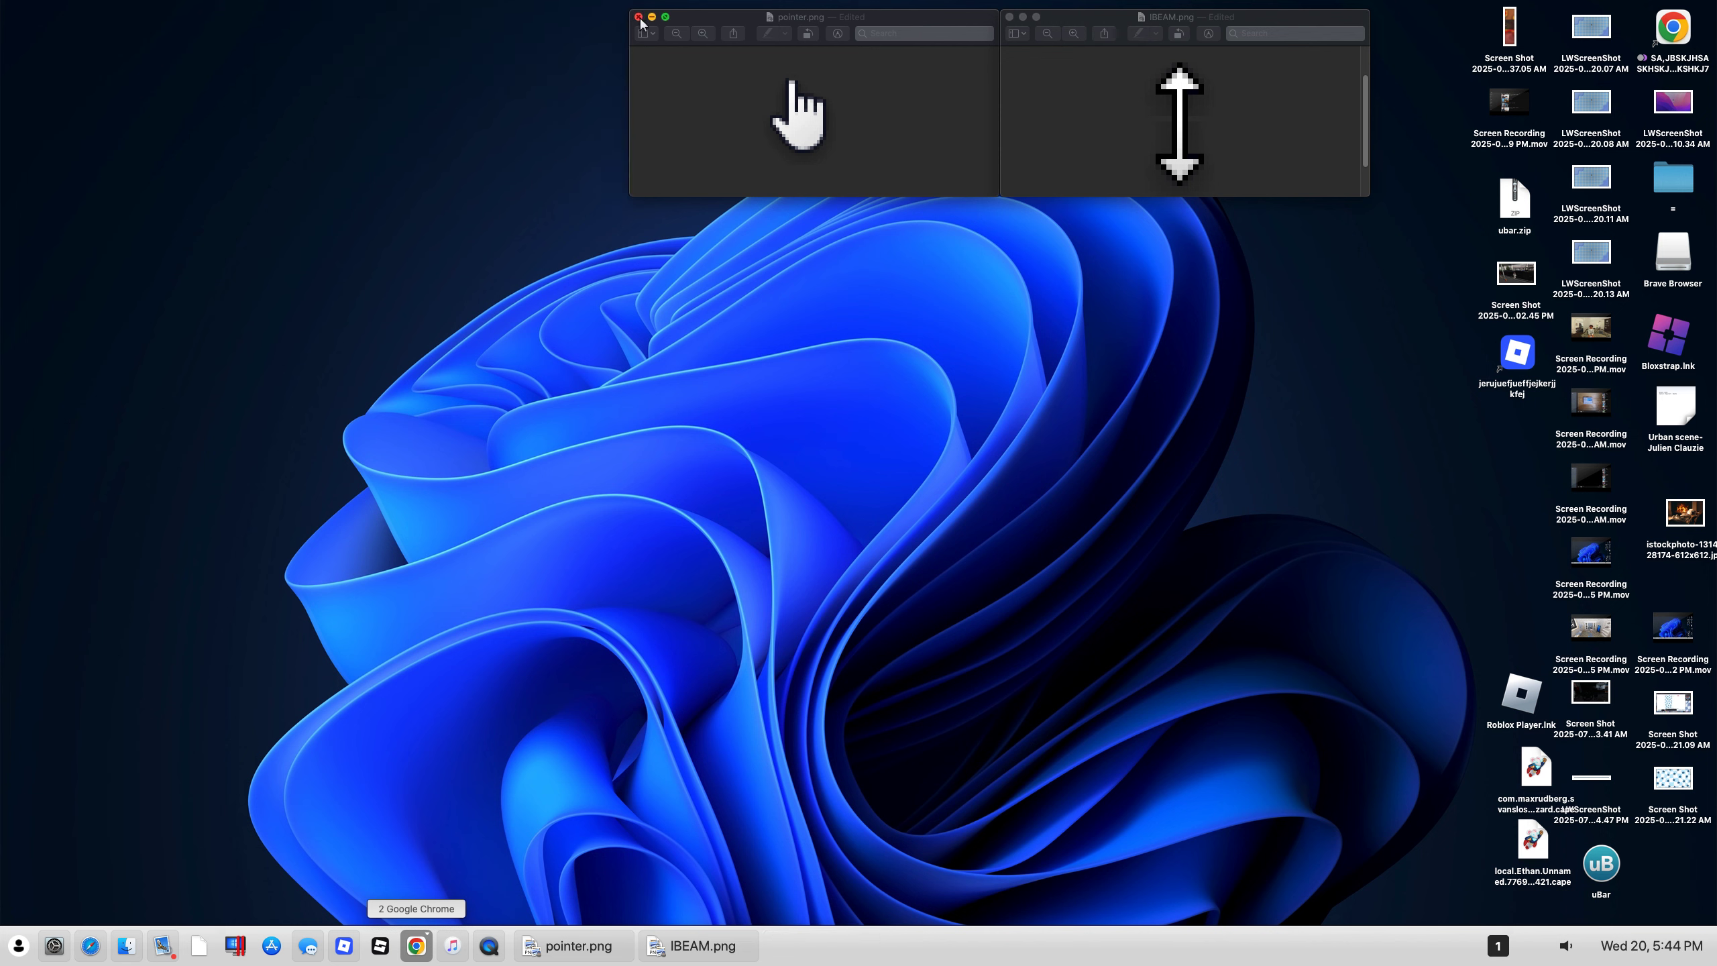
click(639, 17)
click(1009, 17)
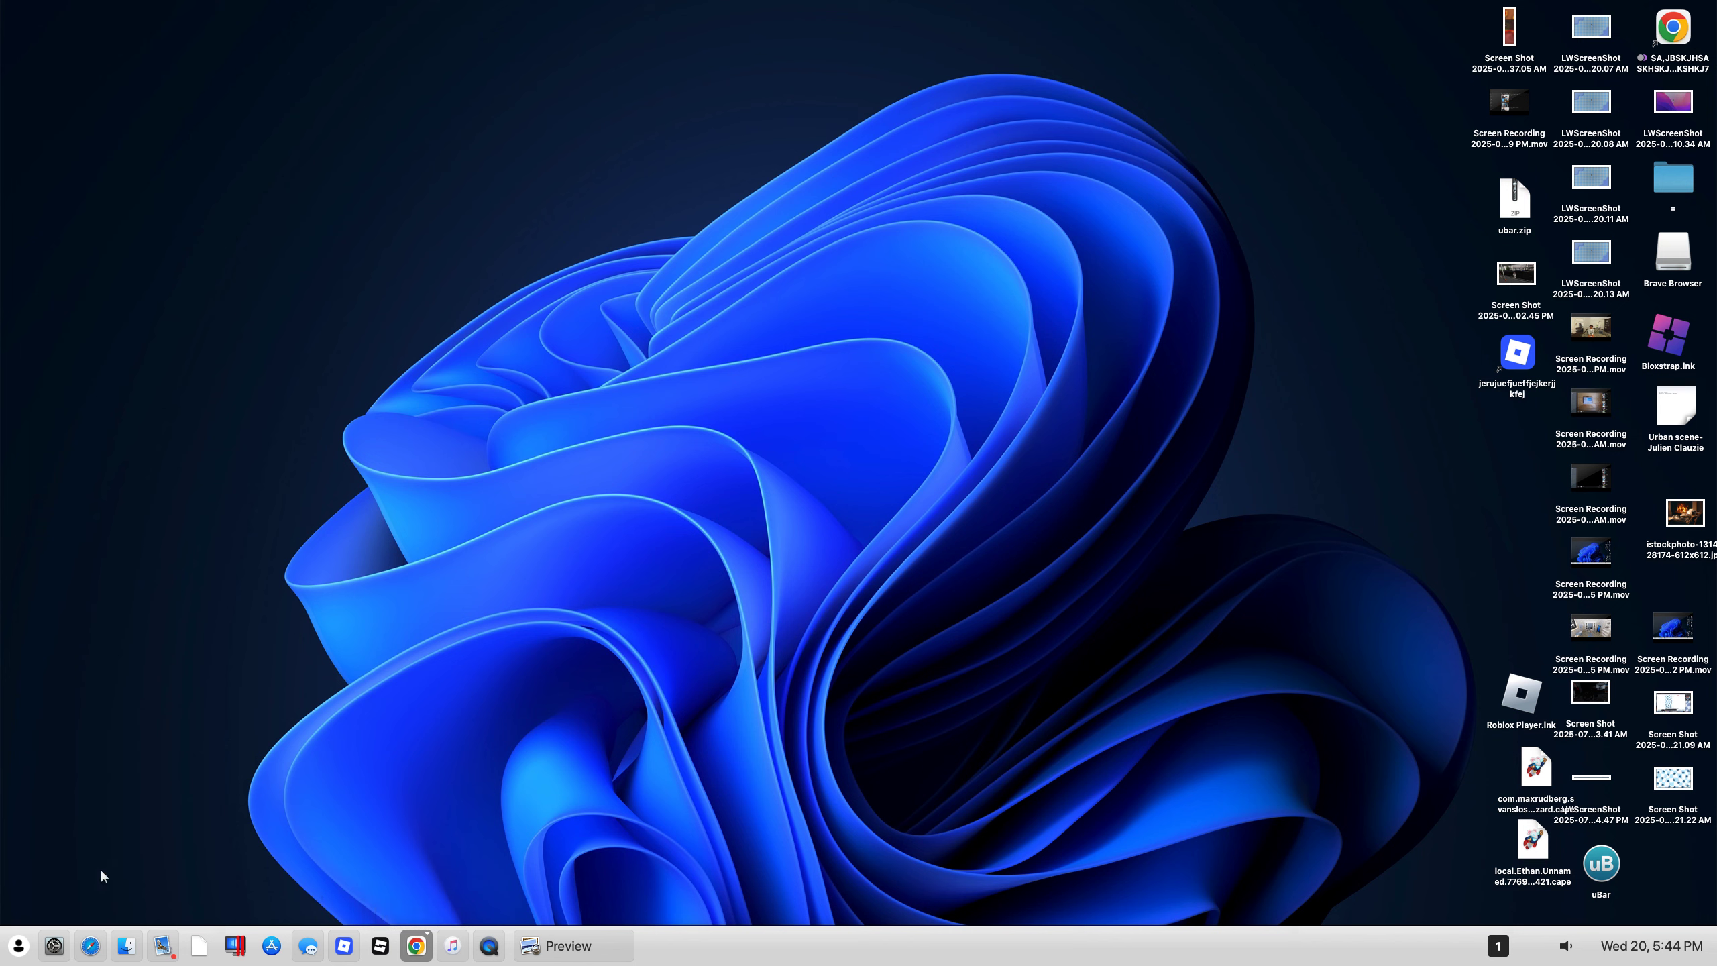
Step: Switch to Chrome and download Mousecape_1813.zip from release 1813 on the Mousecape GitHub releases page
click(416, 945)
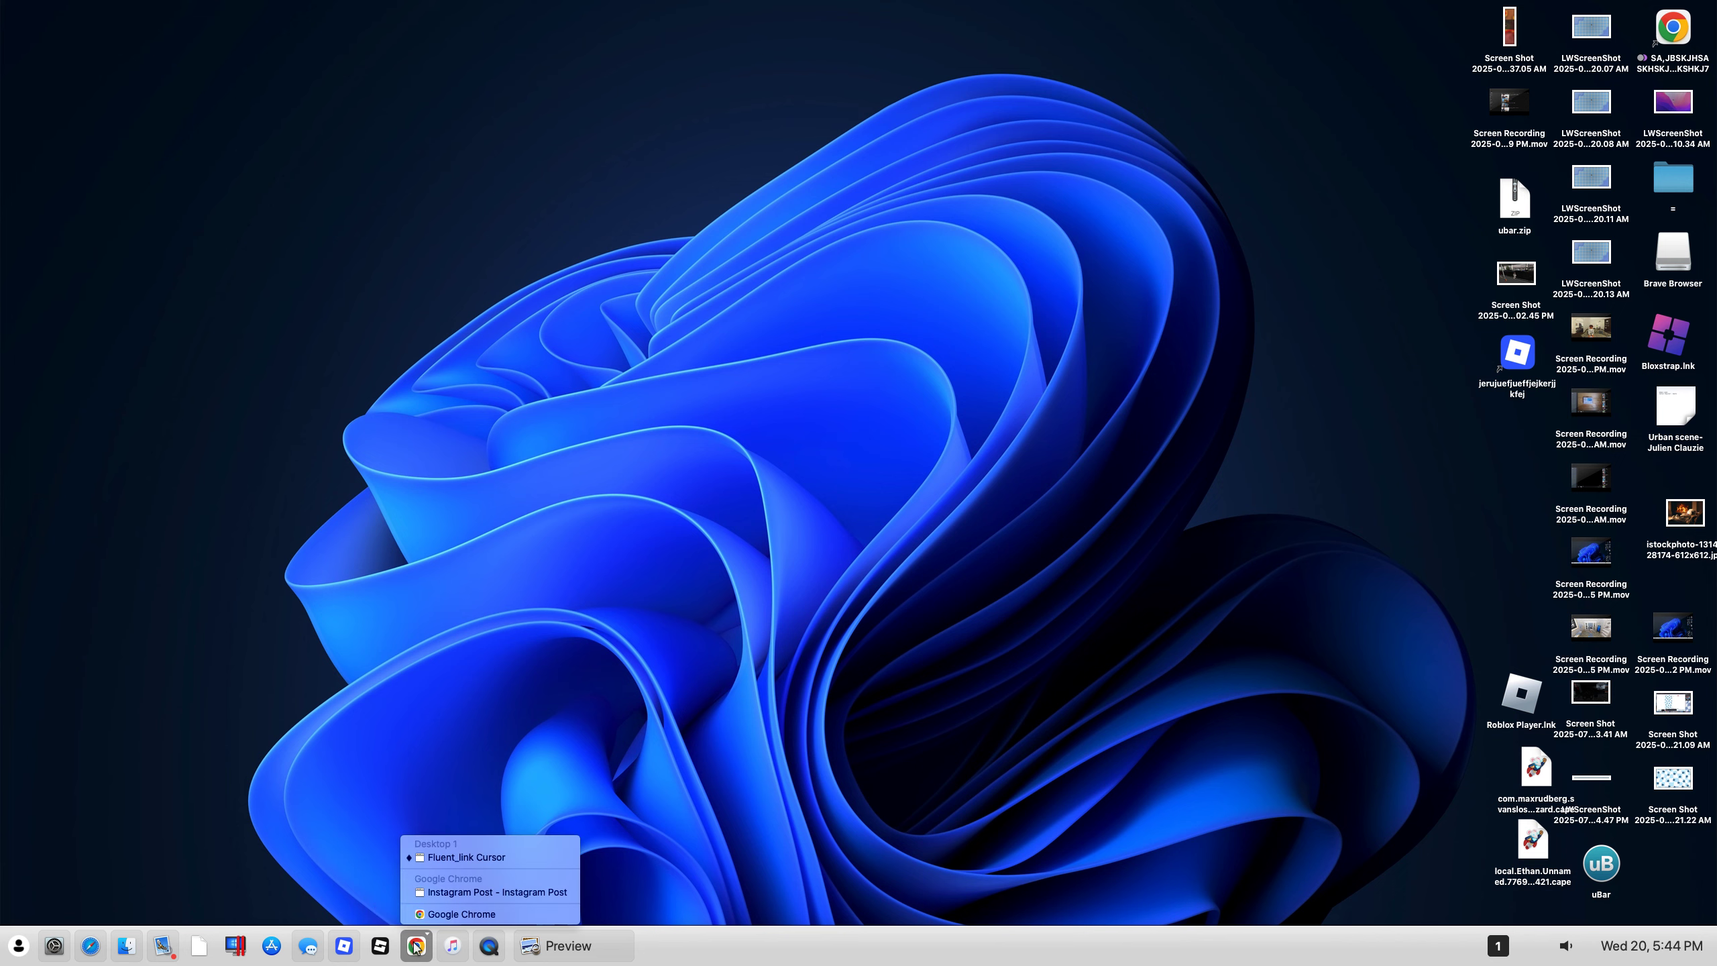
click(429, 859)
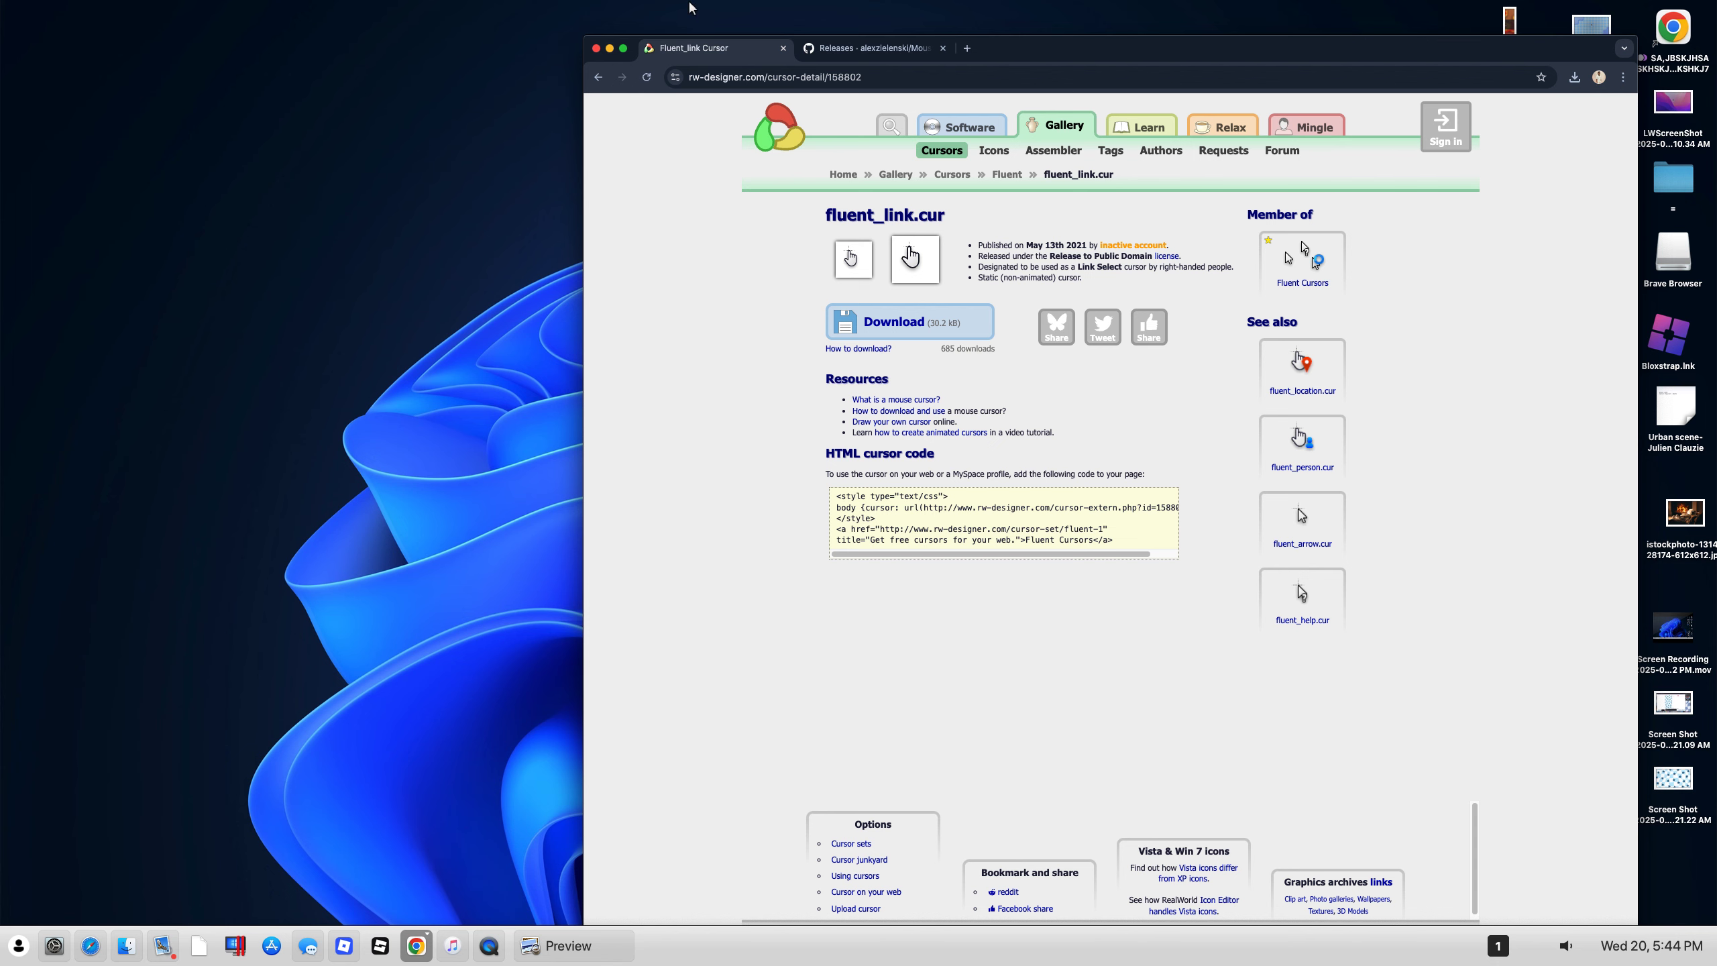
click(848, 48)
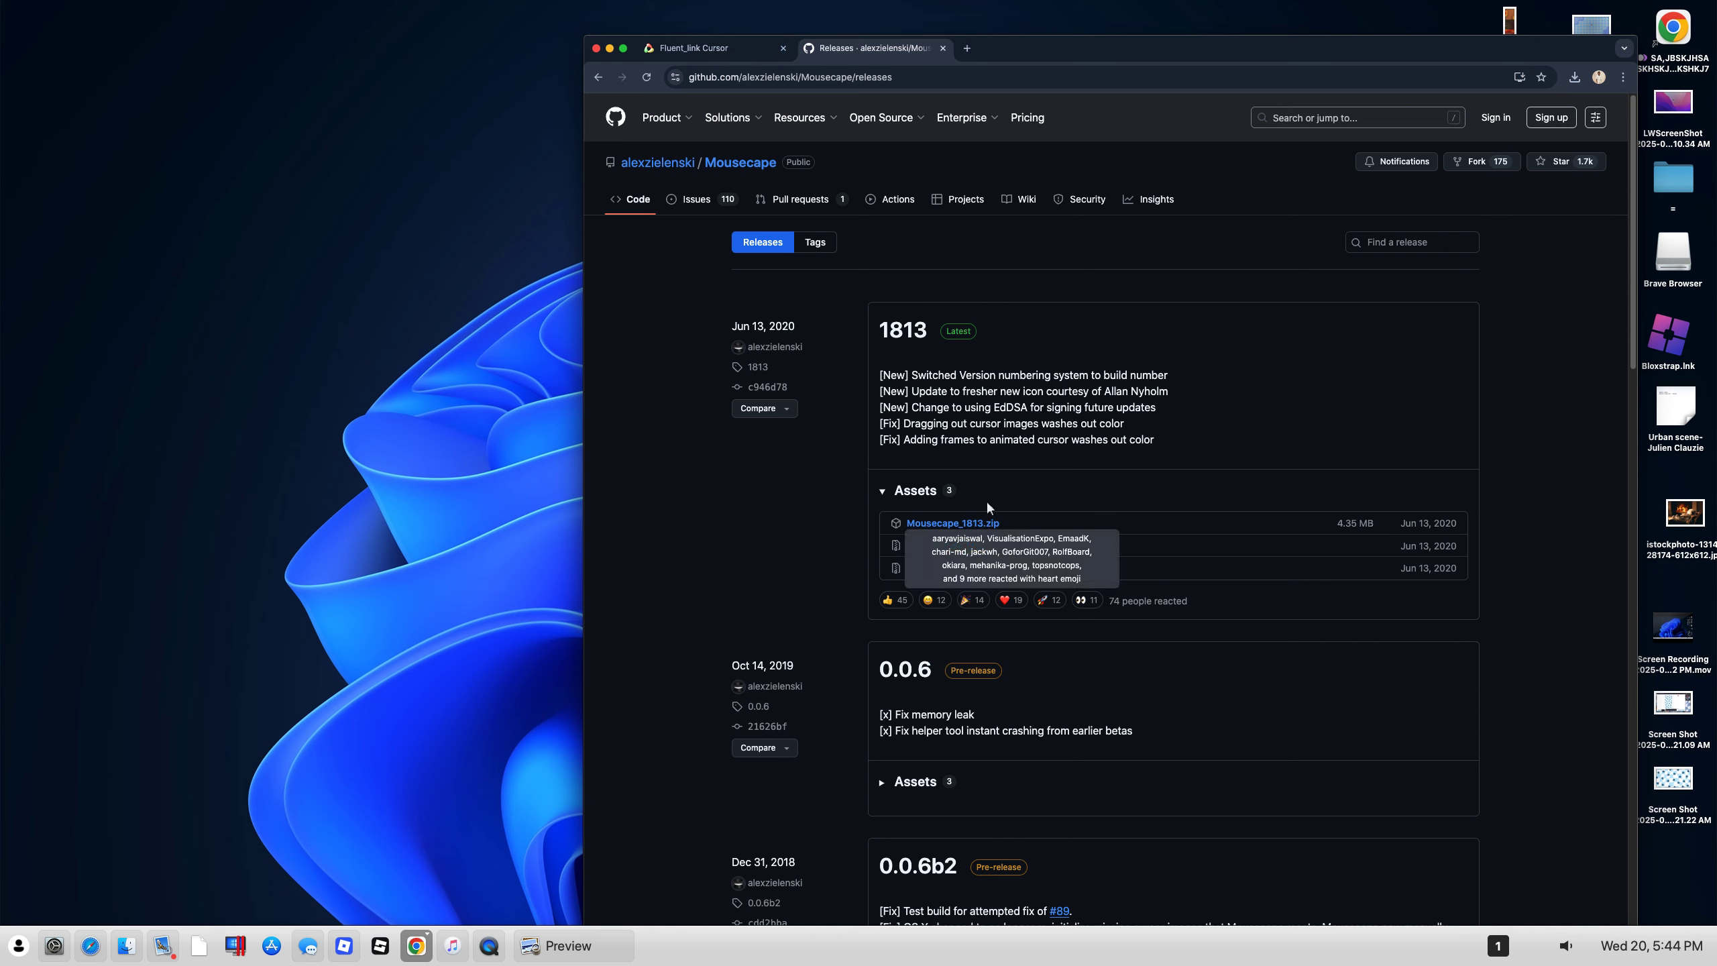
click(971, 523)
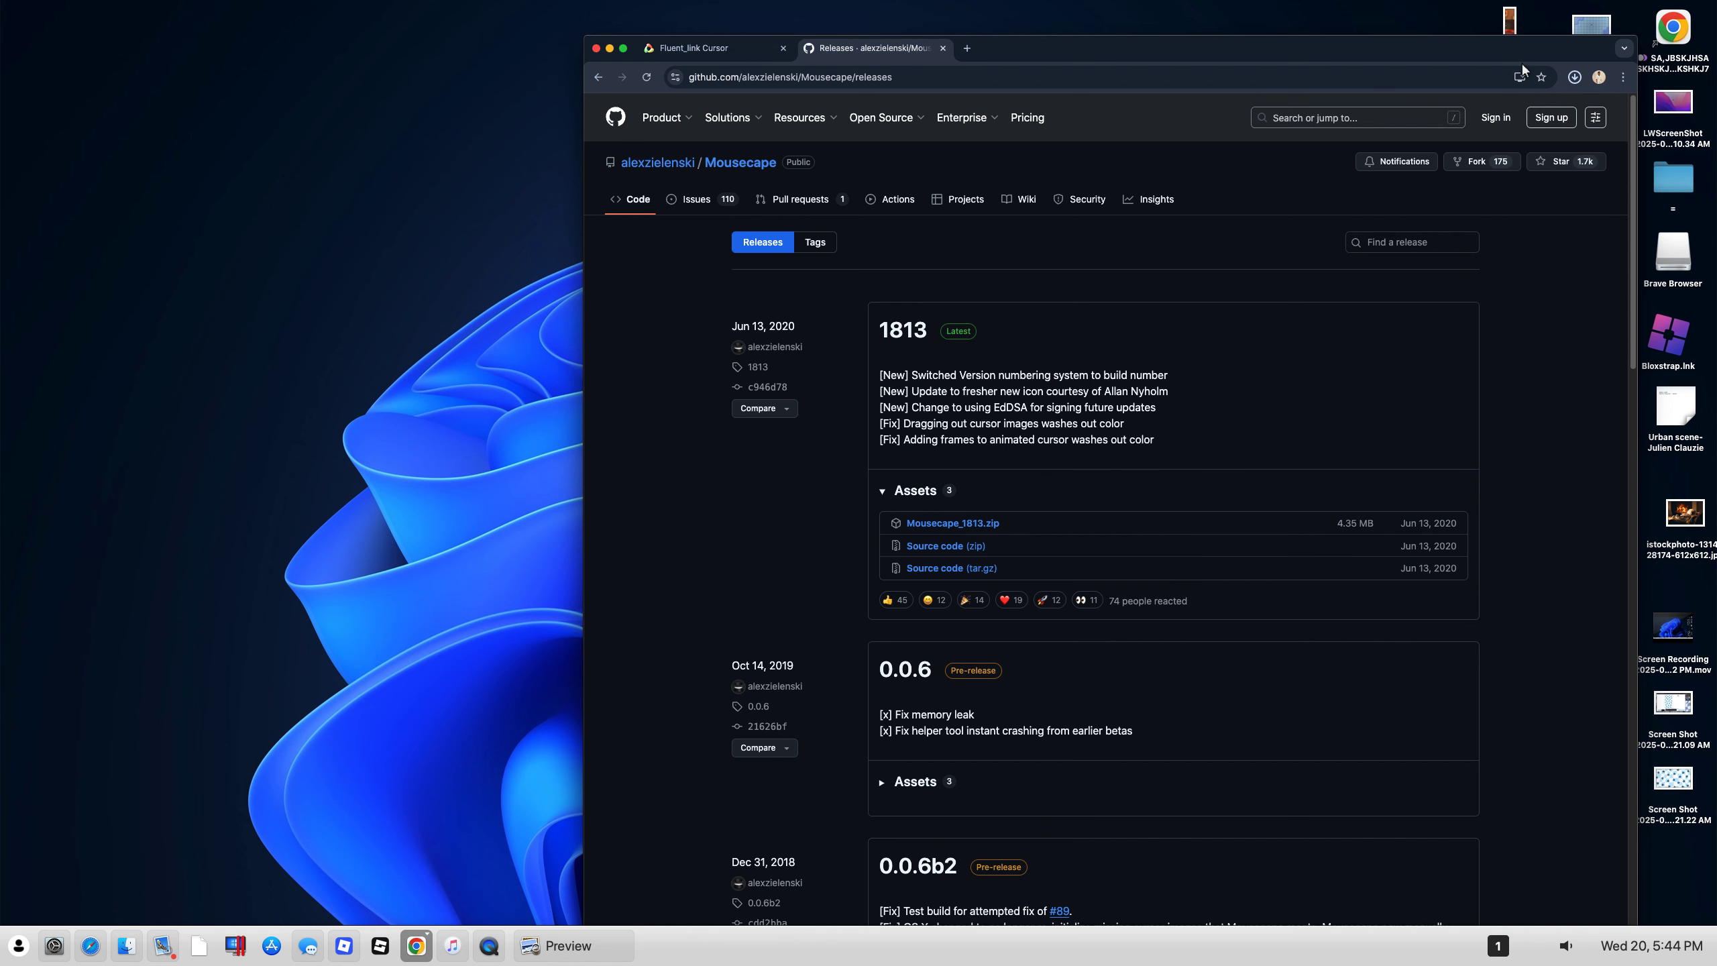
Step: Reveal the download in the Downloads folder and try to open the Mousecape 2 application
click(1570, 73)
right_click(1441, 130)
click(1467, 134)
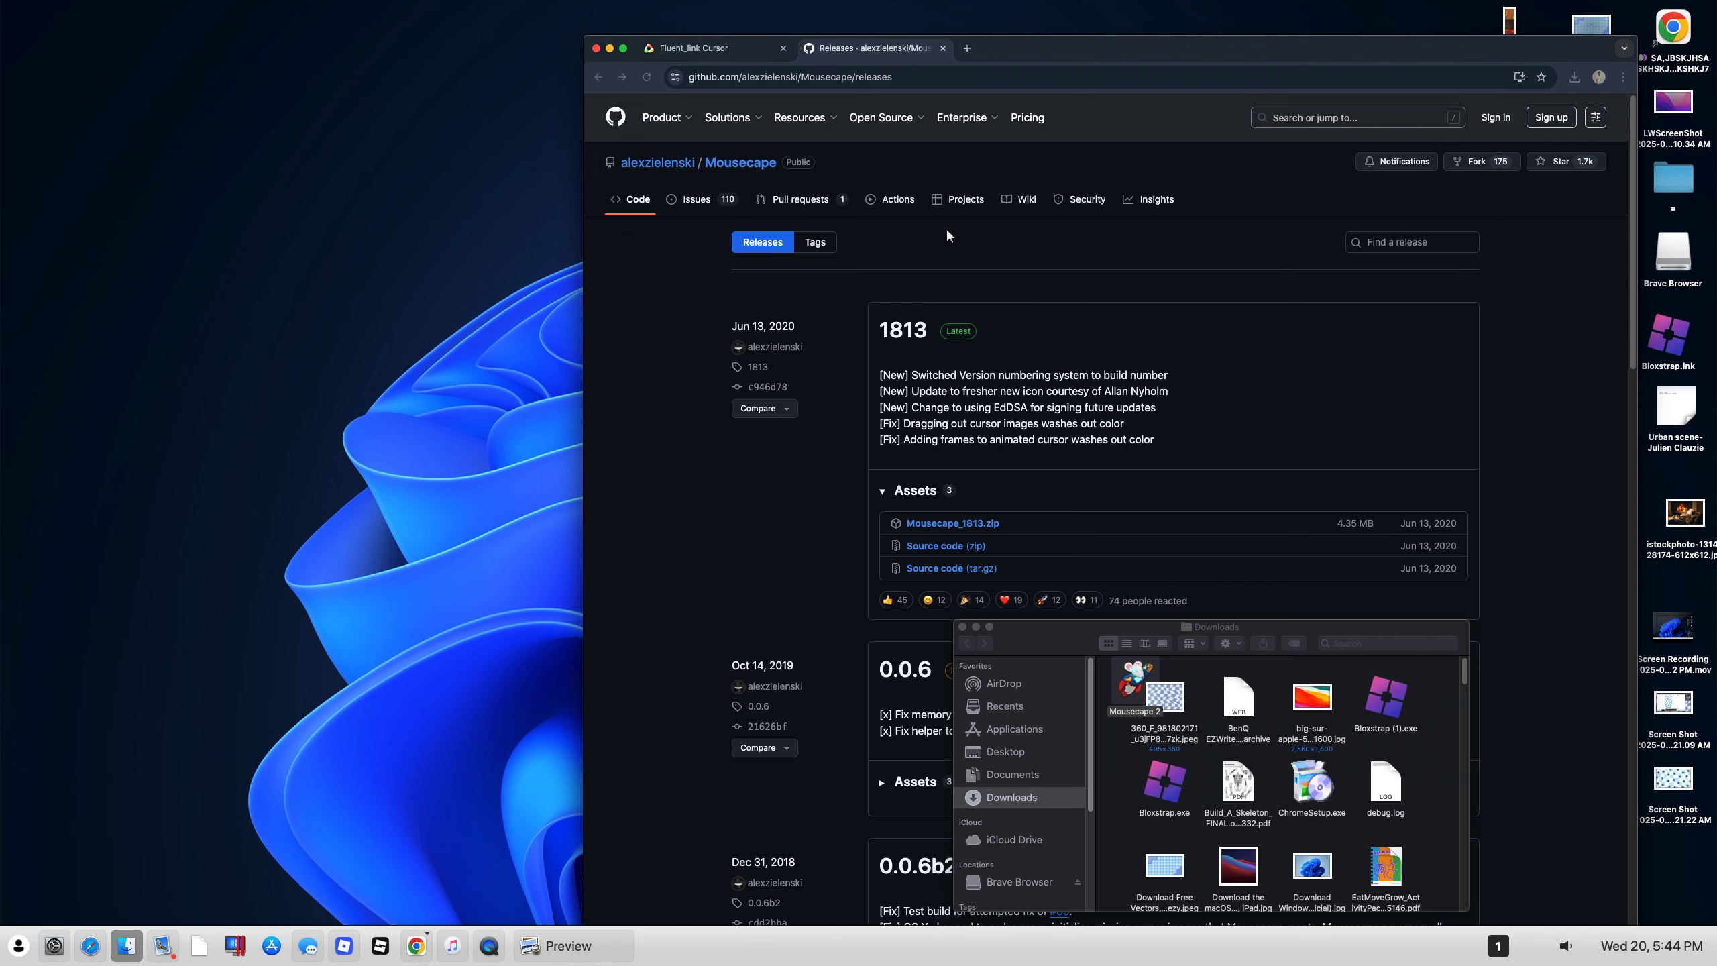
right_click(1141, 693)
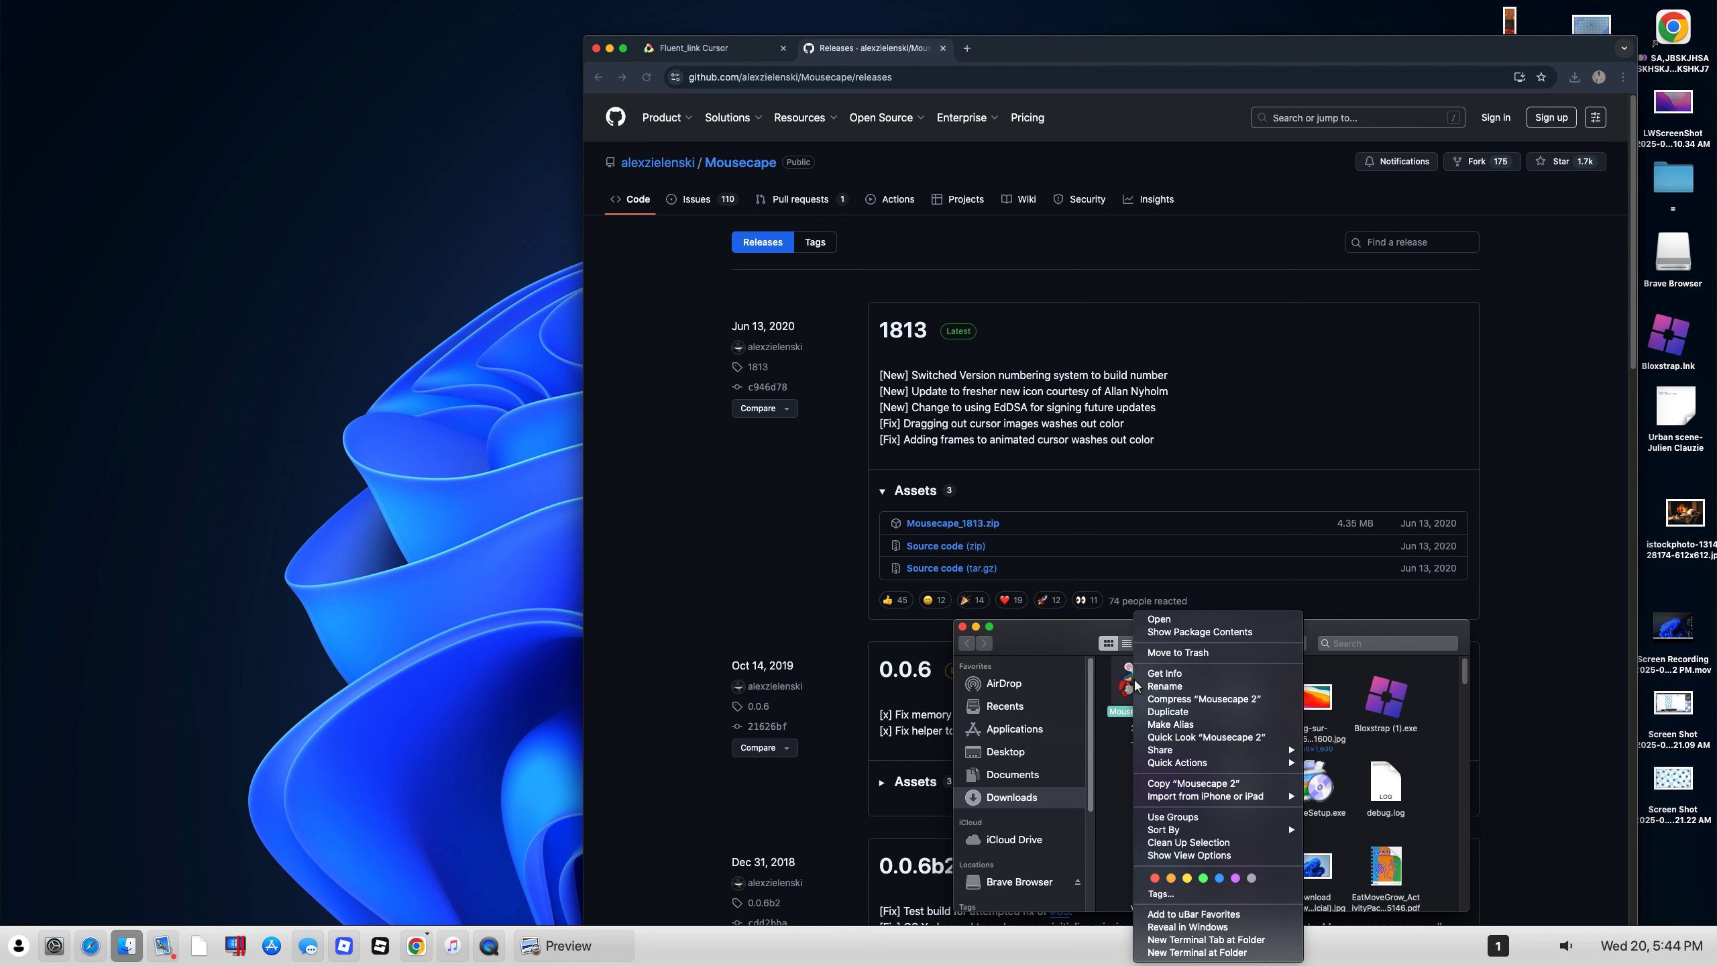
click(1154, 627)
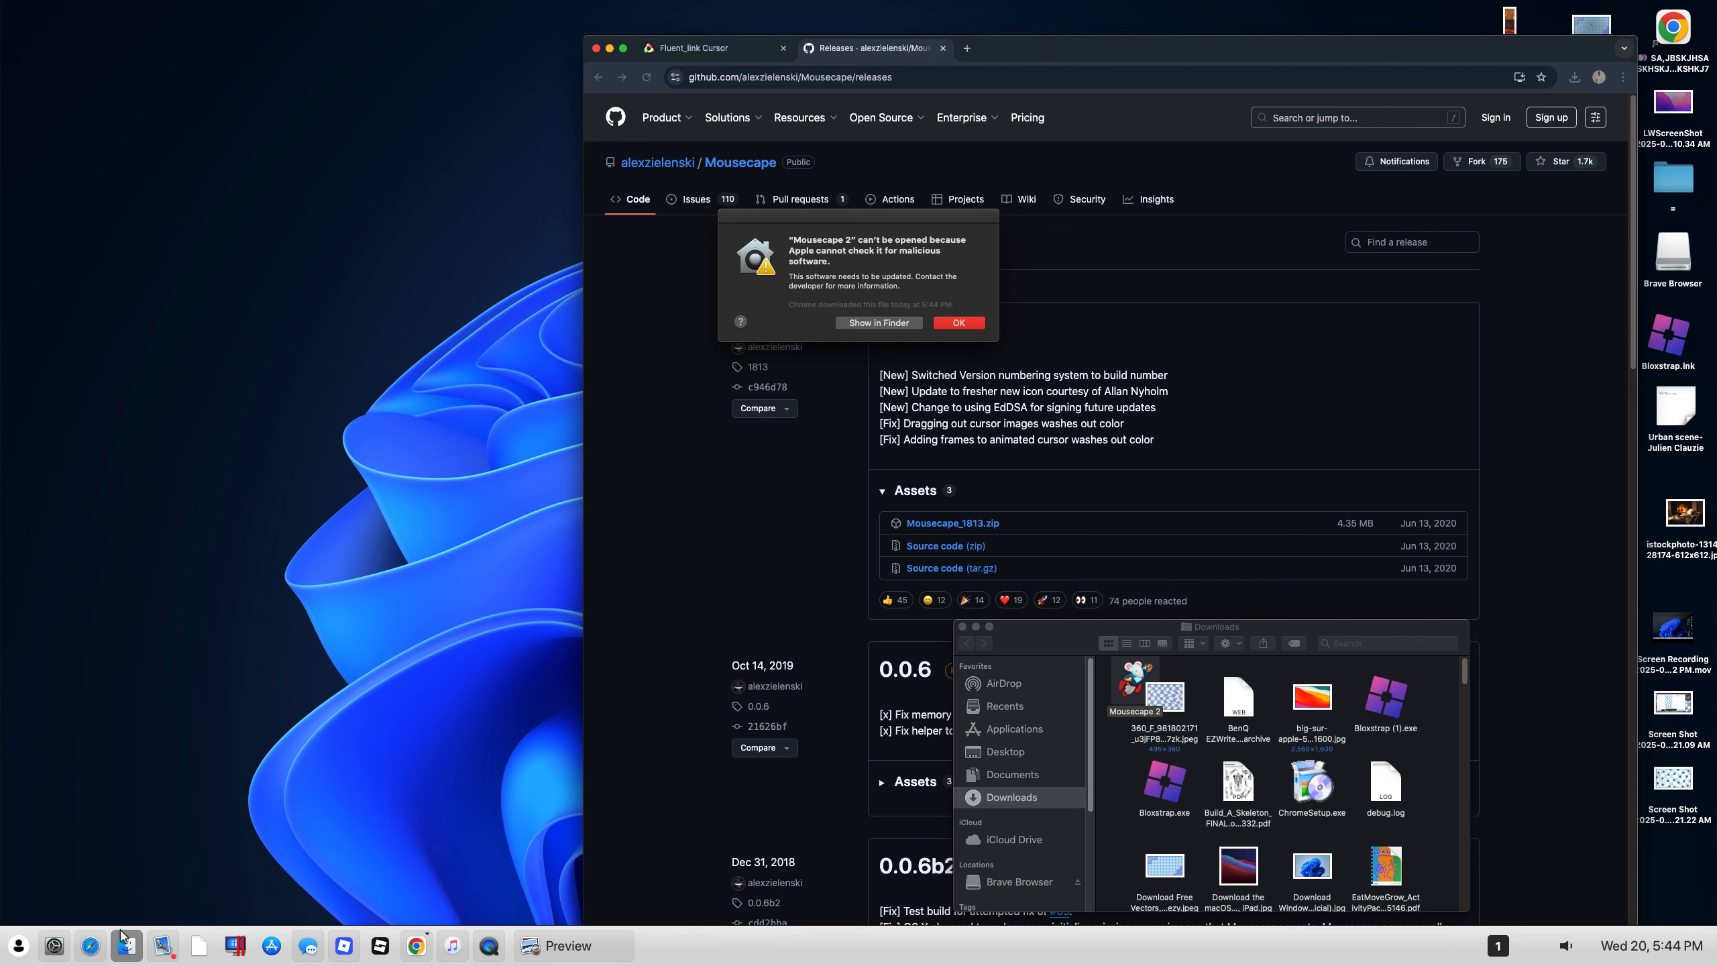
Step: Open Security & Privacy in System Preferences and show the apps listed under the Accessibility privacy category
click(55, 945)
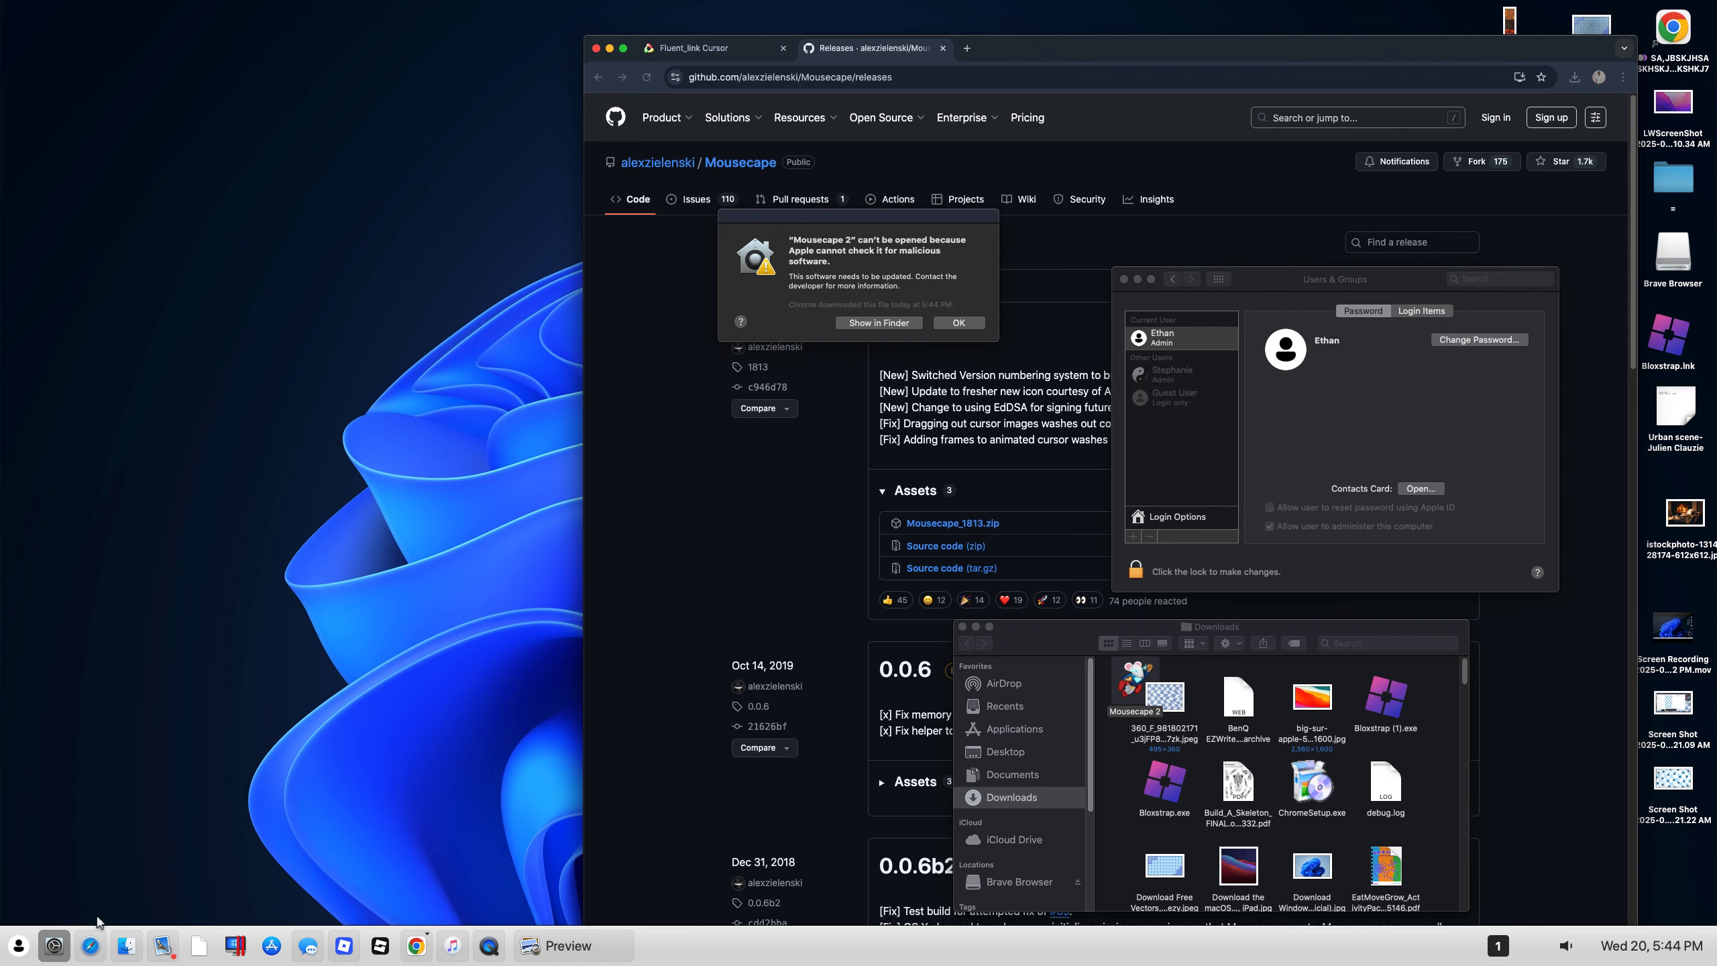
click(1219, 278)
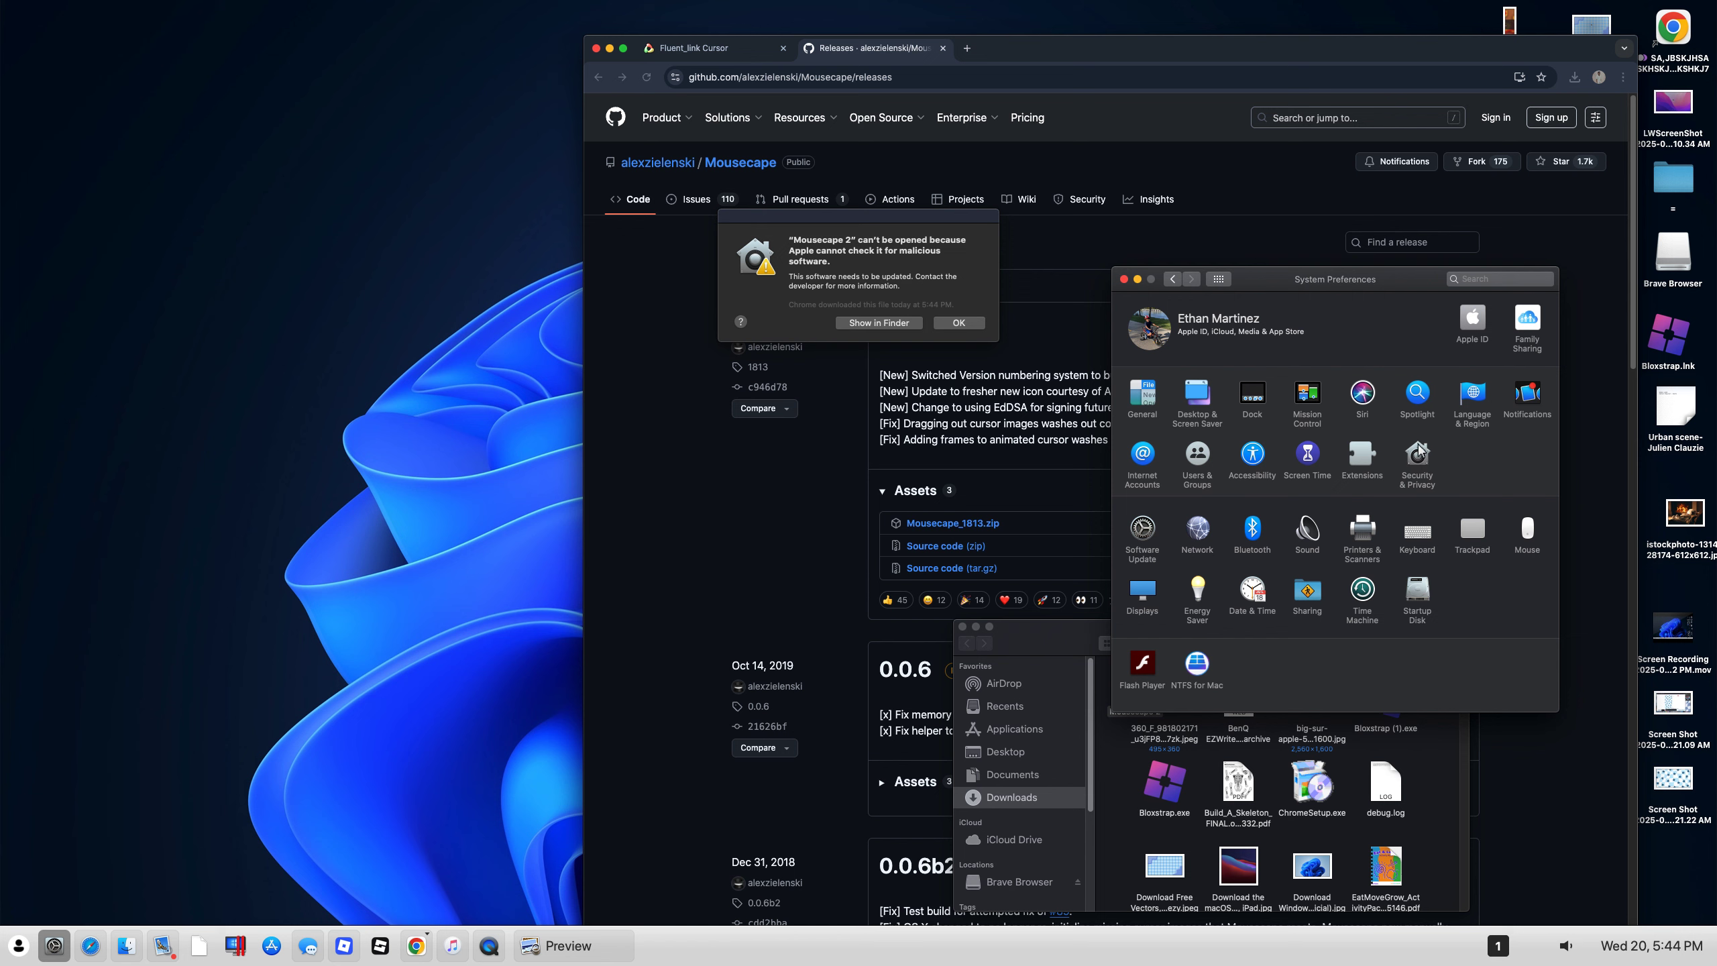
click(1419, 455)
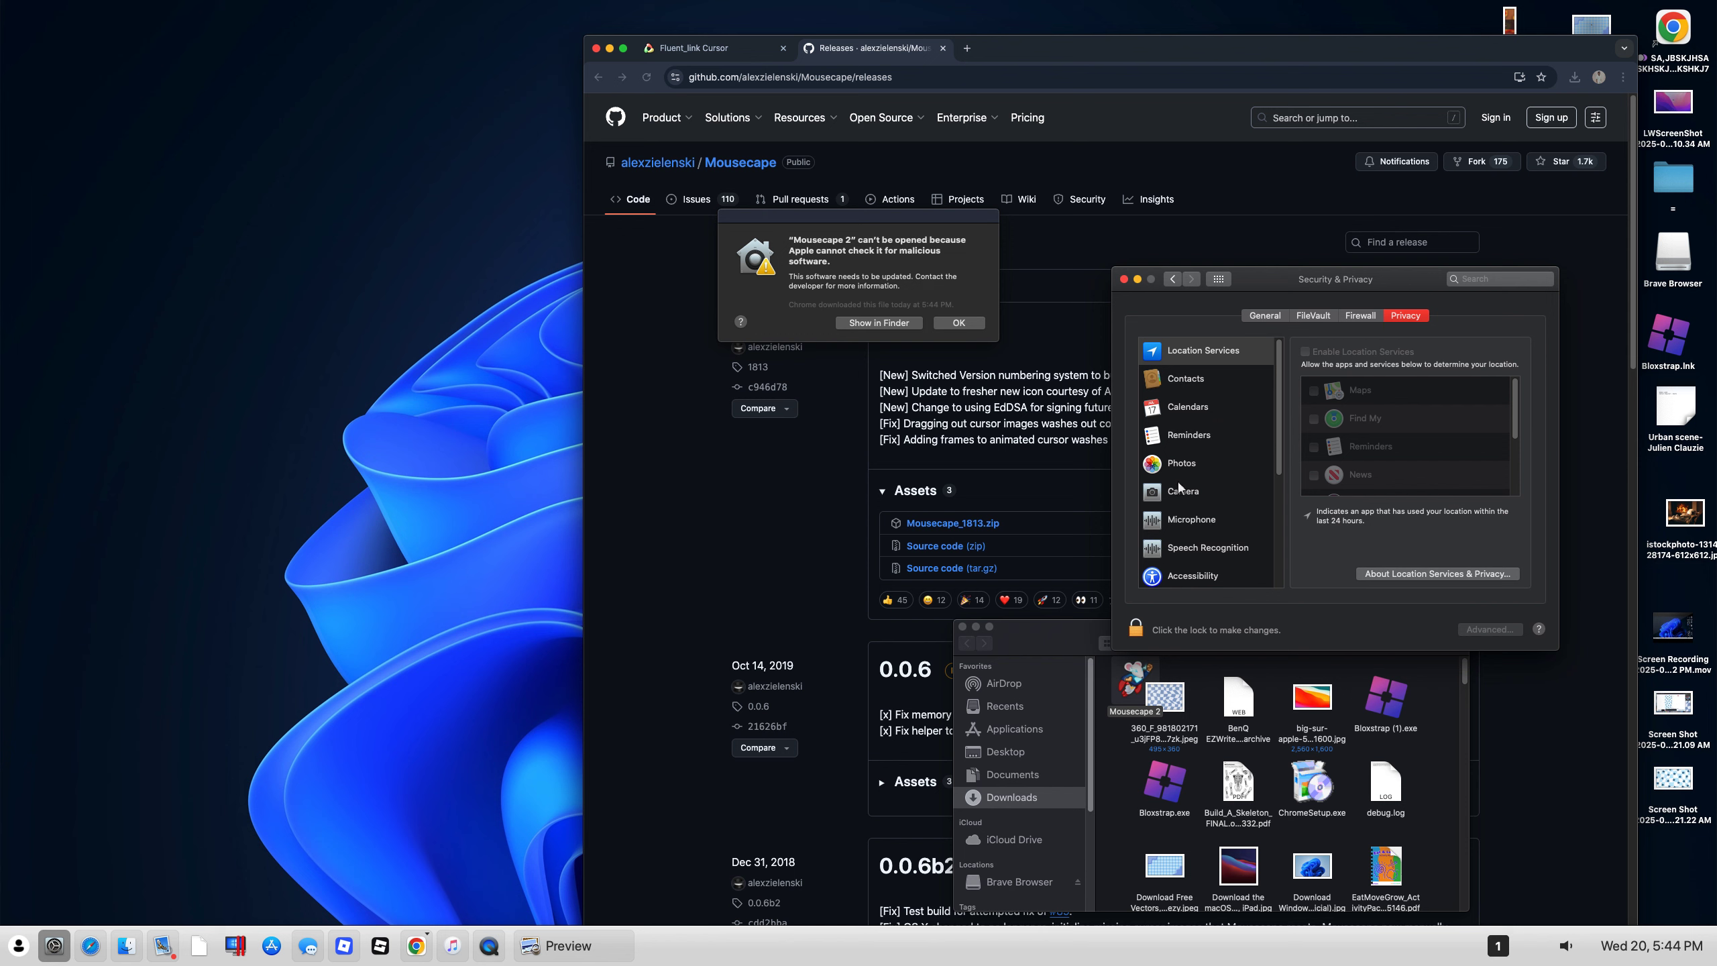
scroll(1178, 490, down, 5)
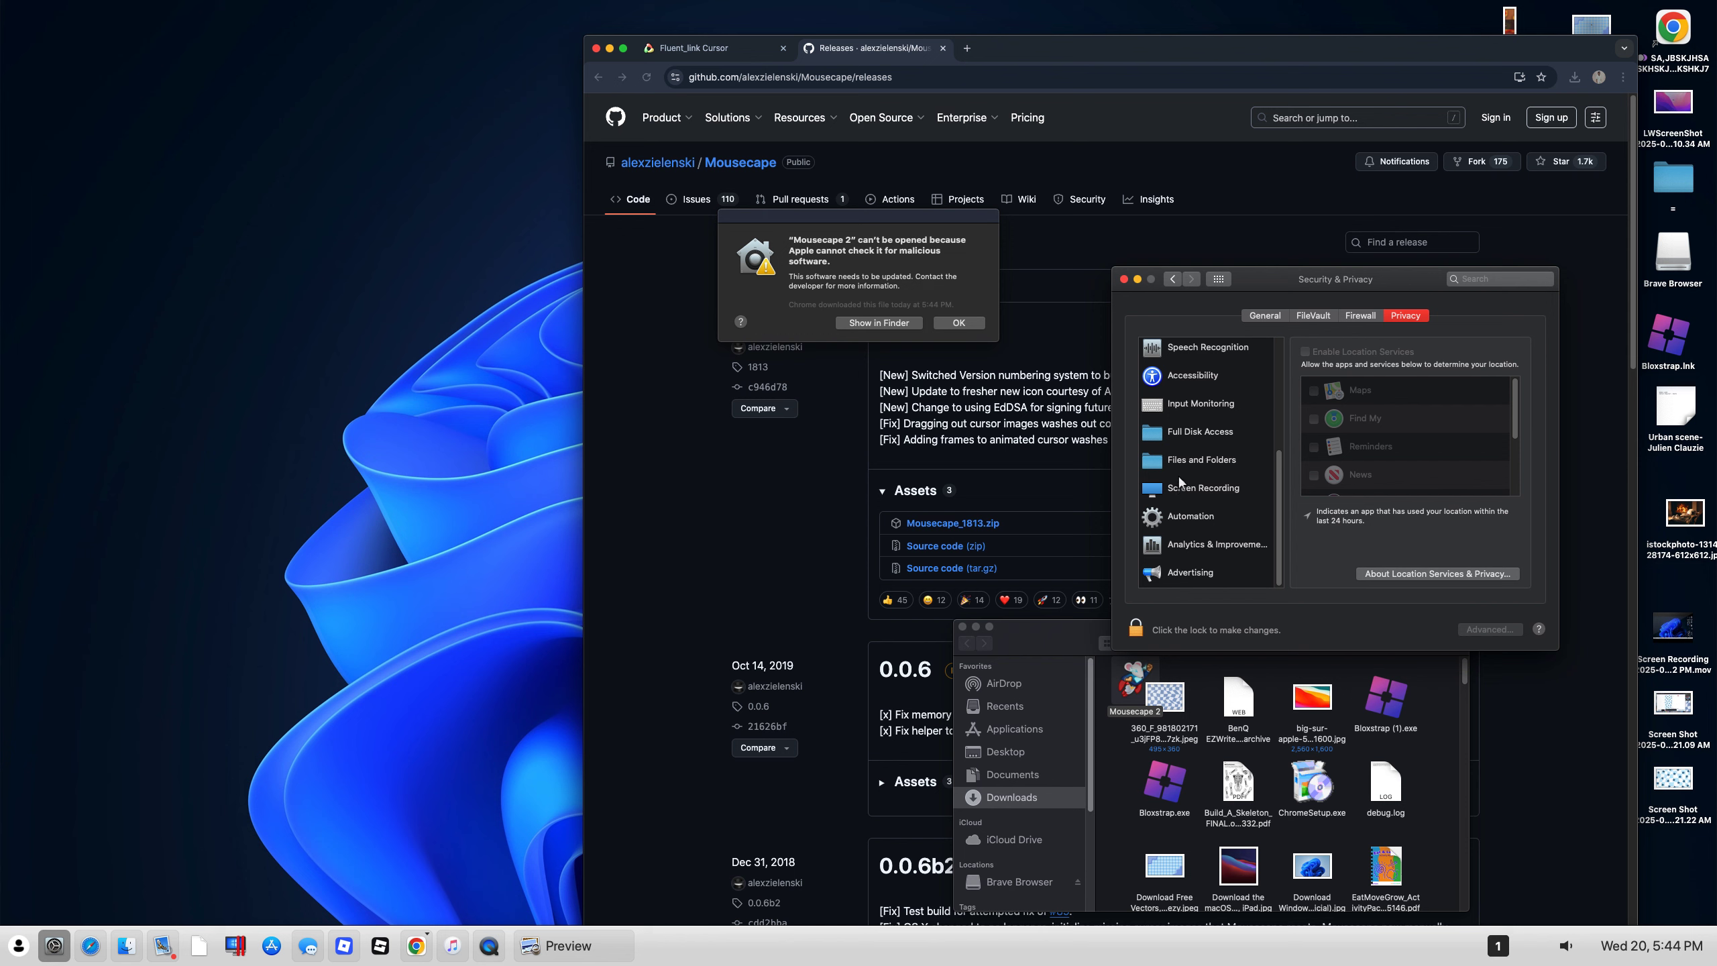
scroll(1193, 426, up, 5)
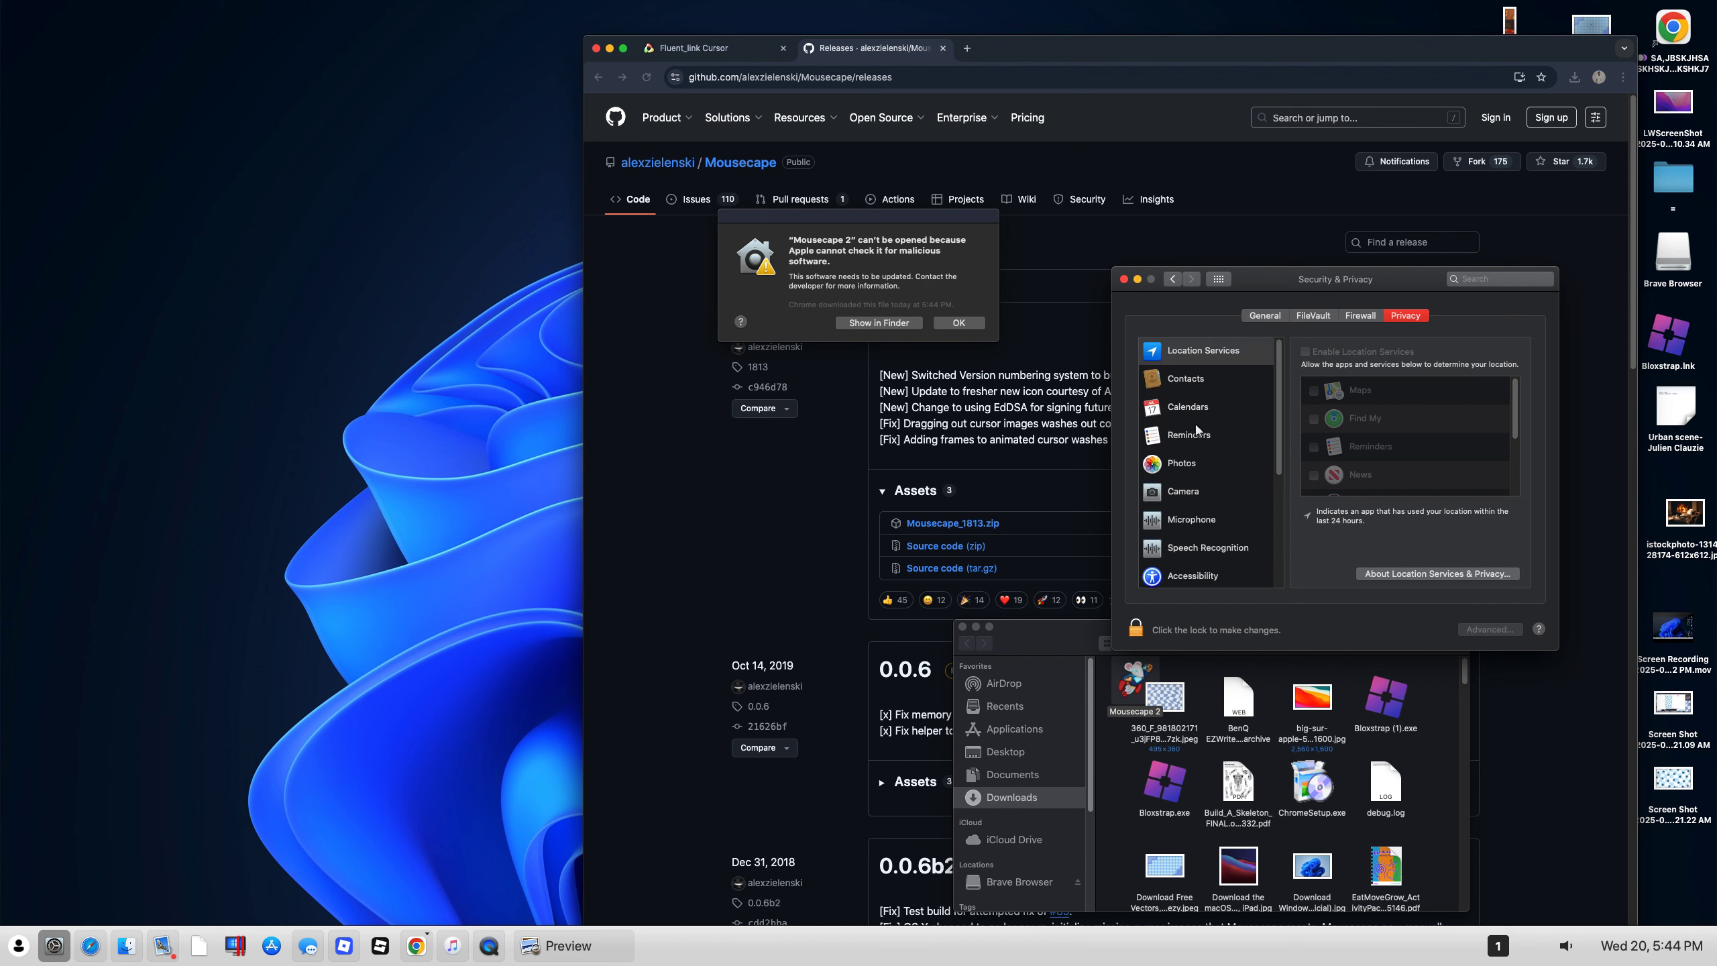
click(1160, 575)
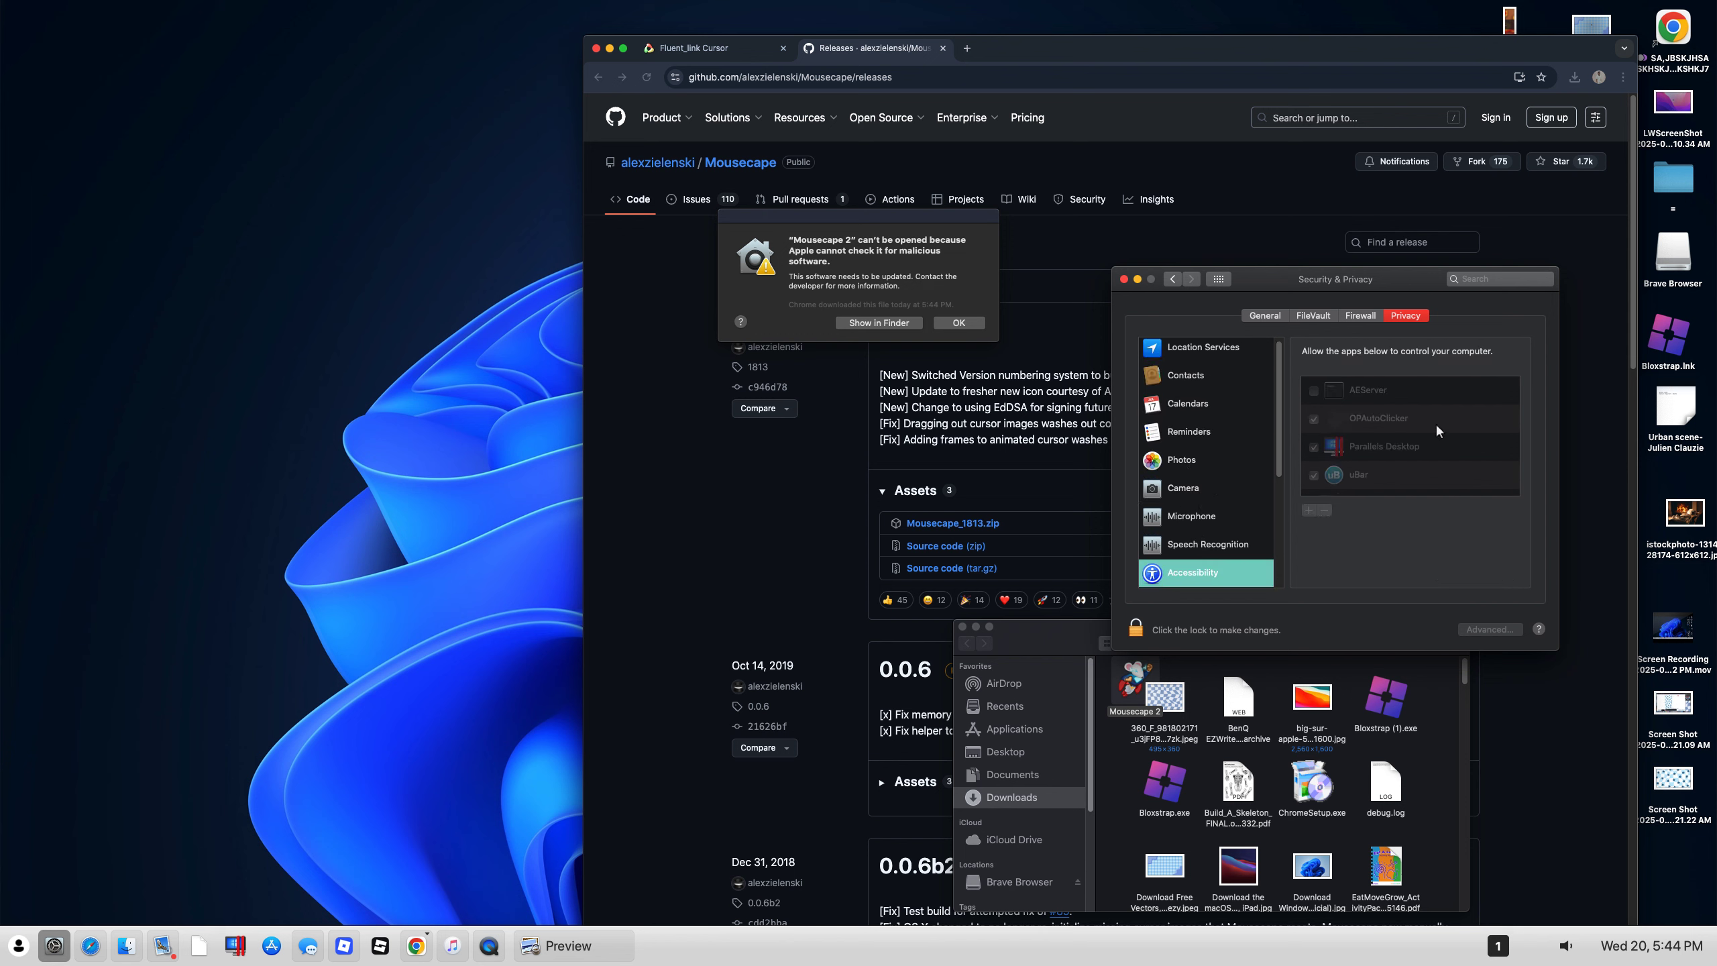
Step: Unlock the Security & Privacy preferences by entering the account password
click(1135, 629)
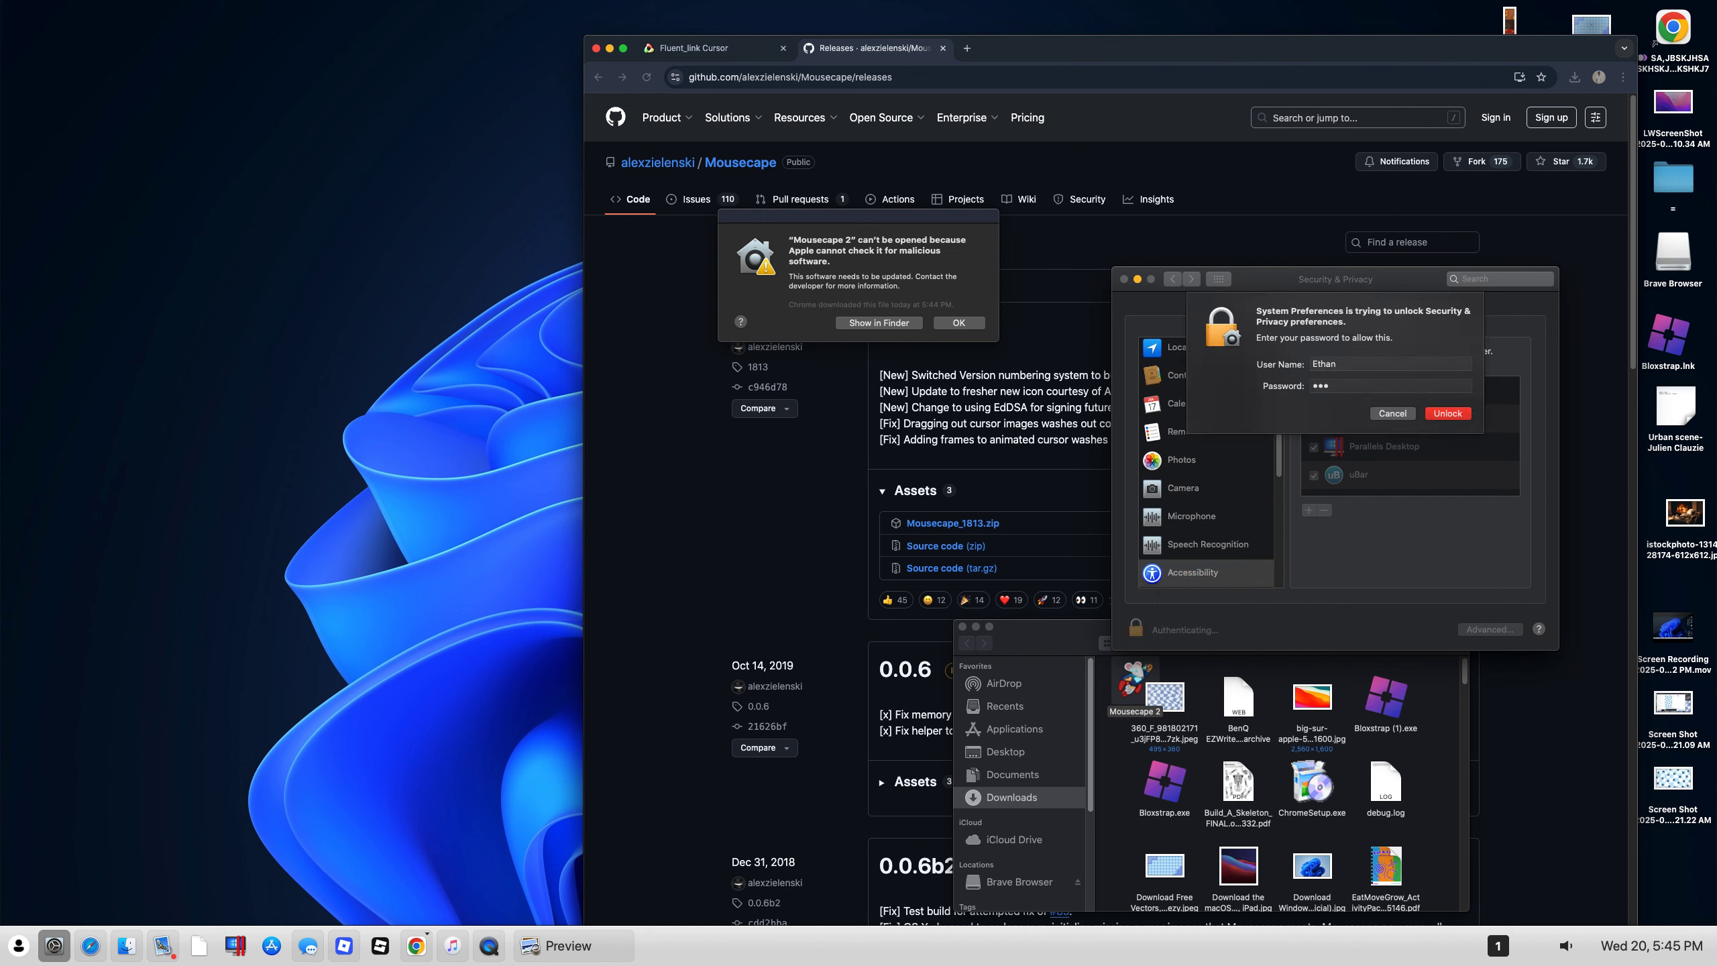
text(•)
click(1447, 414)
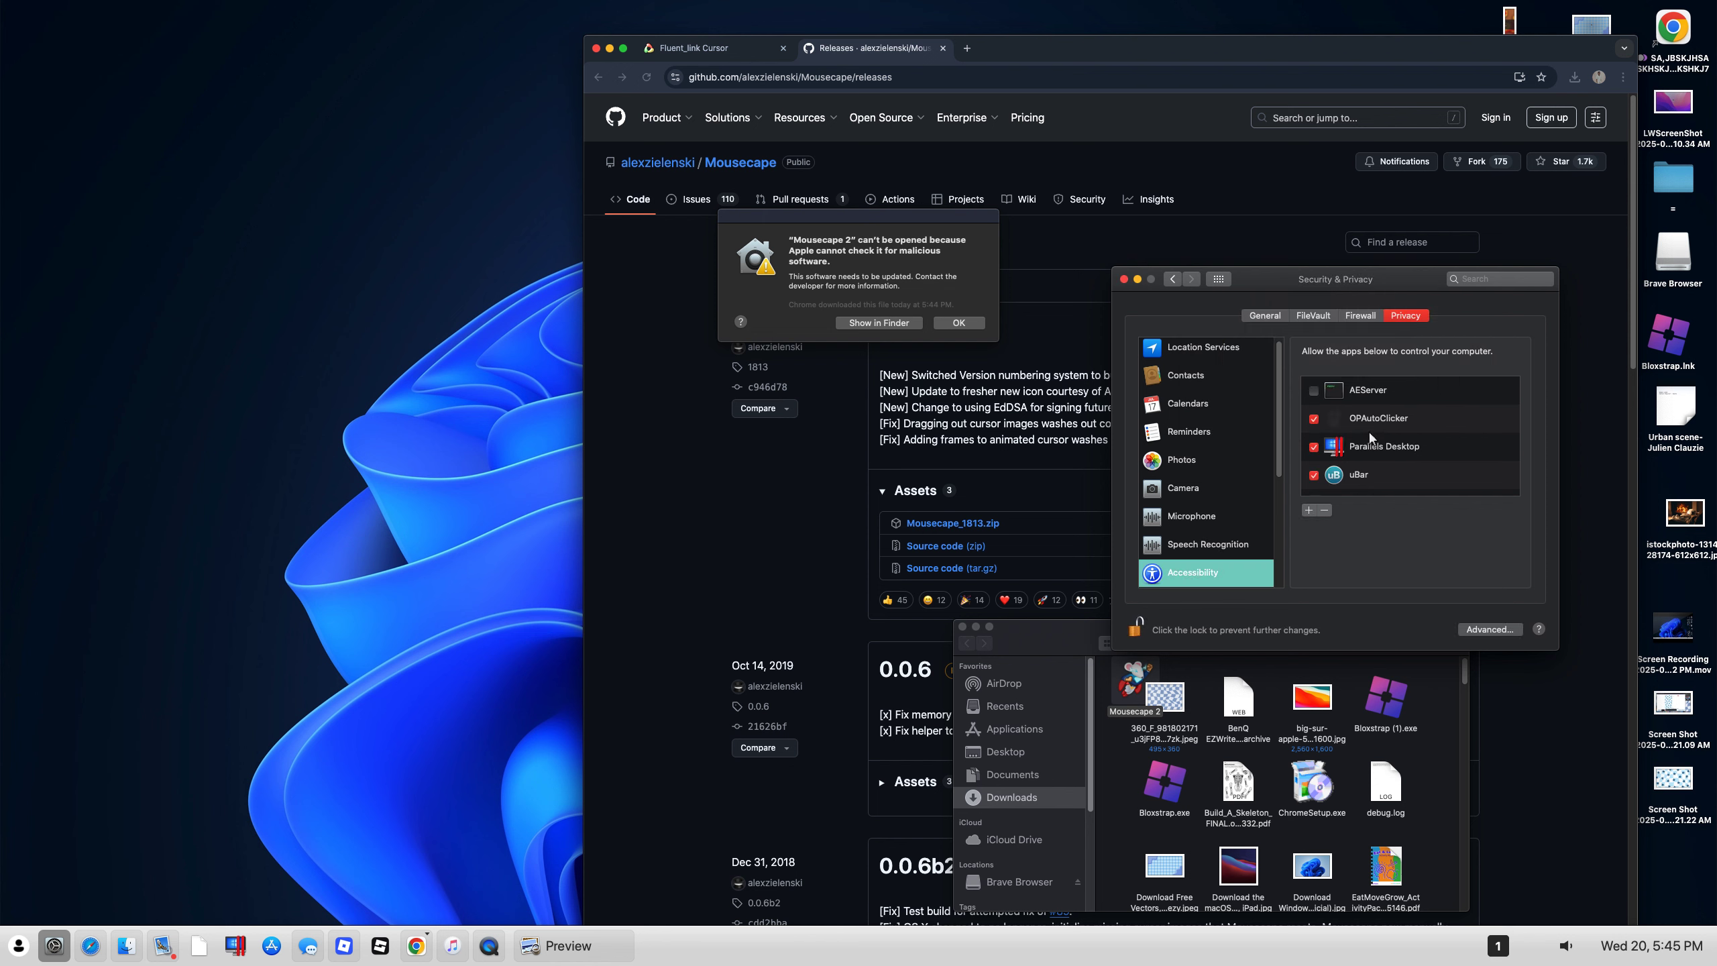
Step: Check the Firewall, General and Privacy settings for a way to allow the blocked application, and close System Preferences
click(1354, 315)
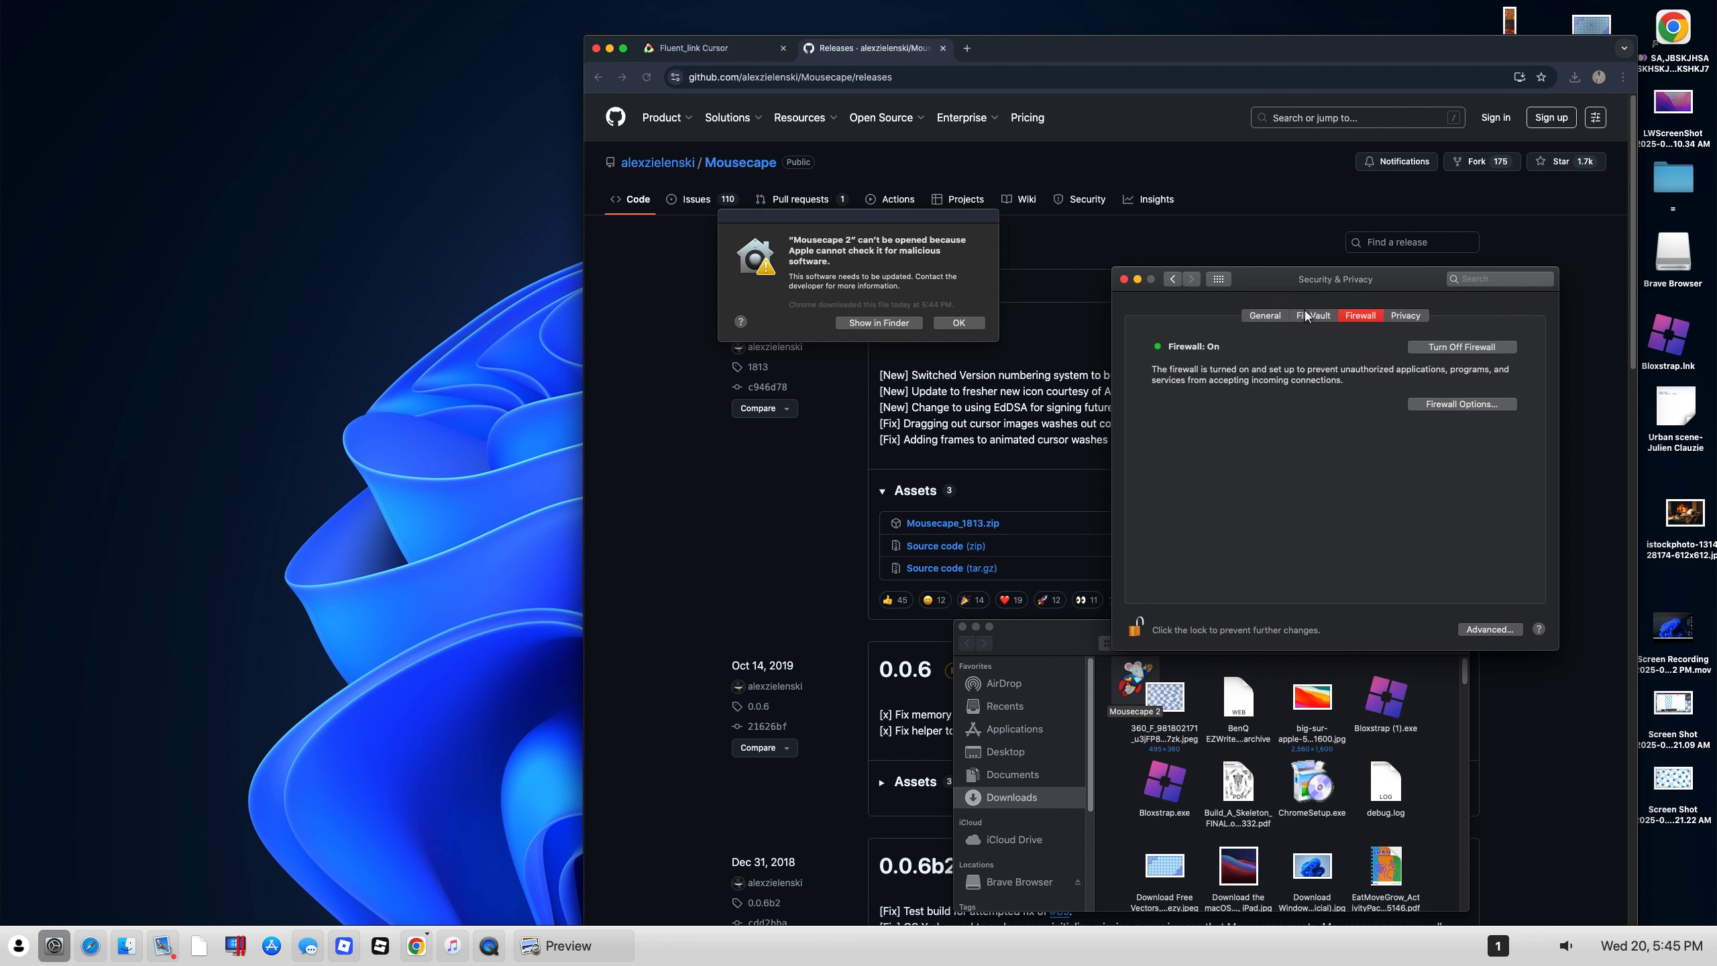
click(1269, 317)
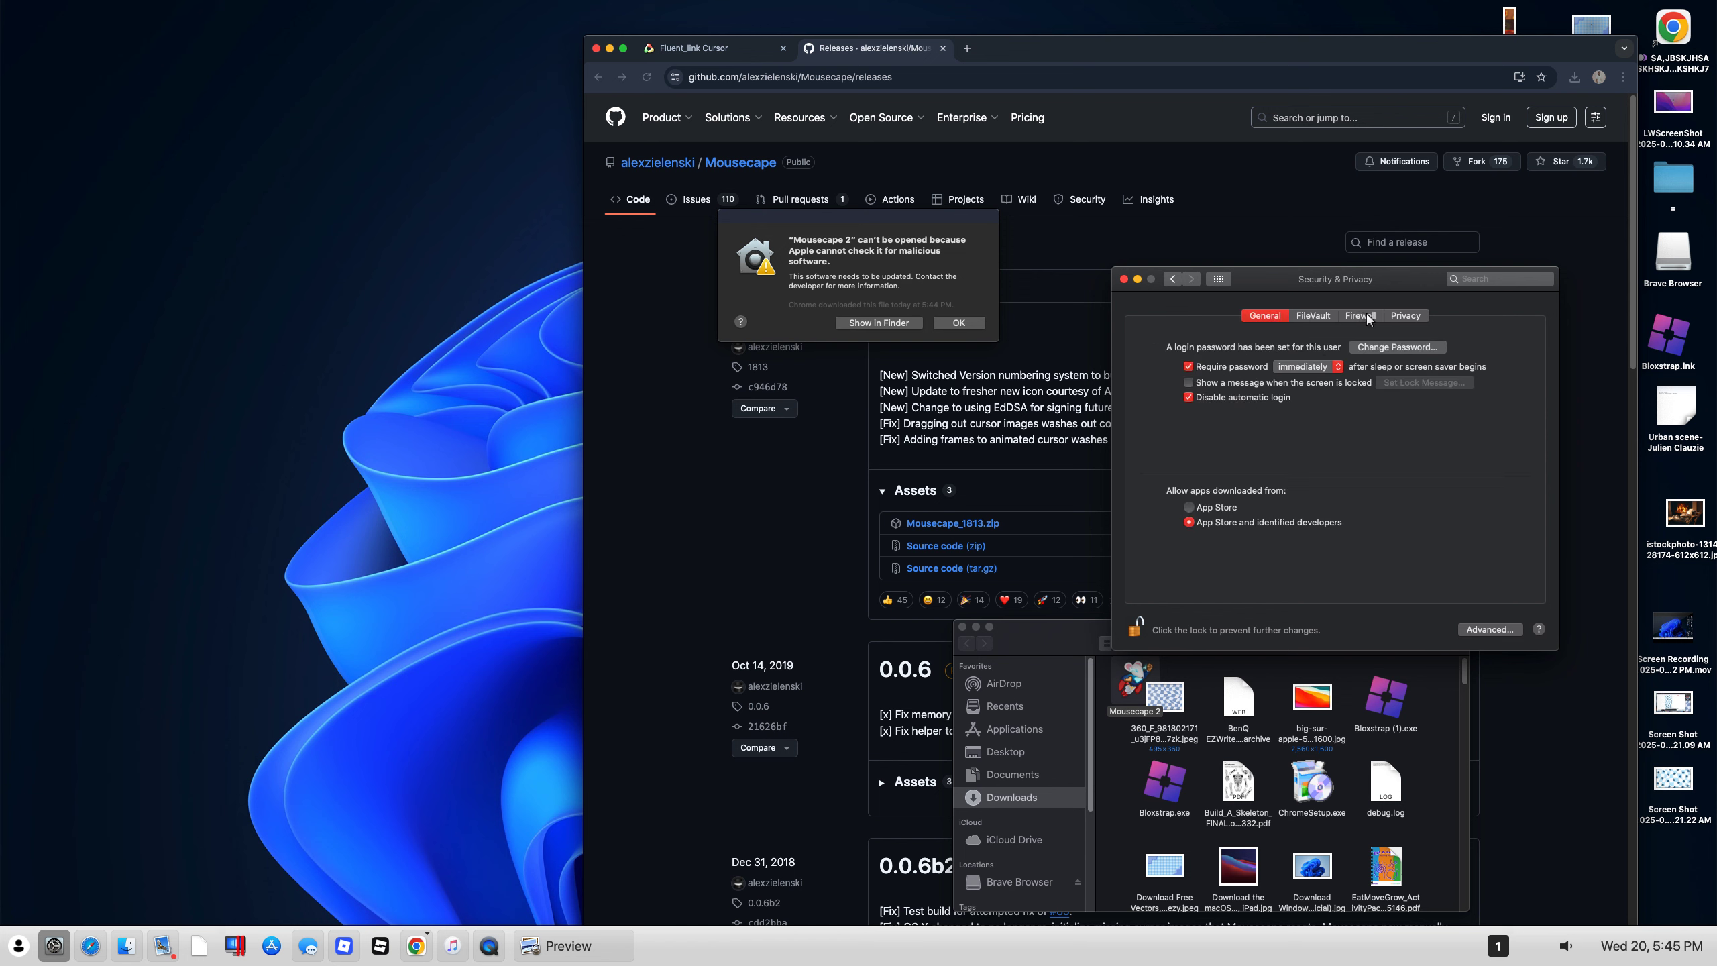
click(1391, 315)
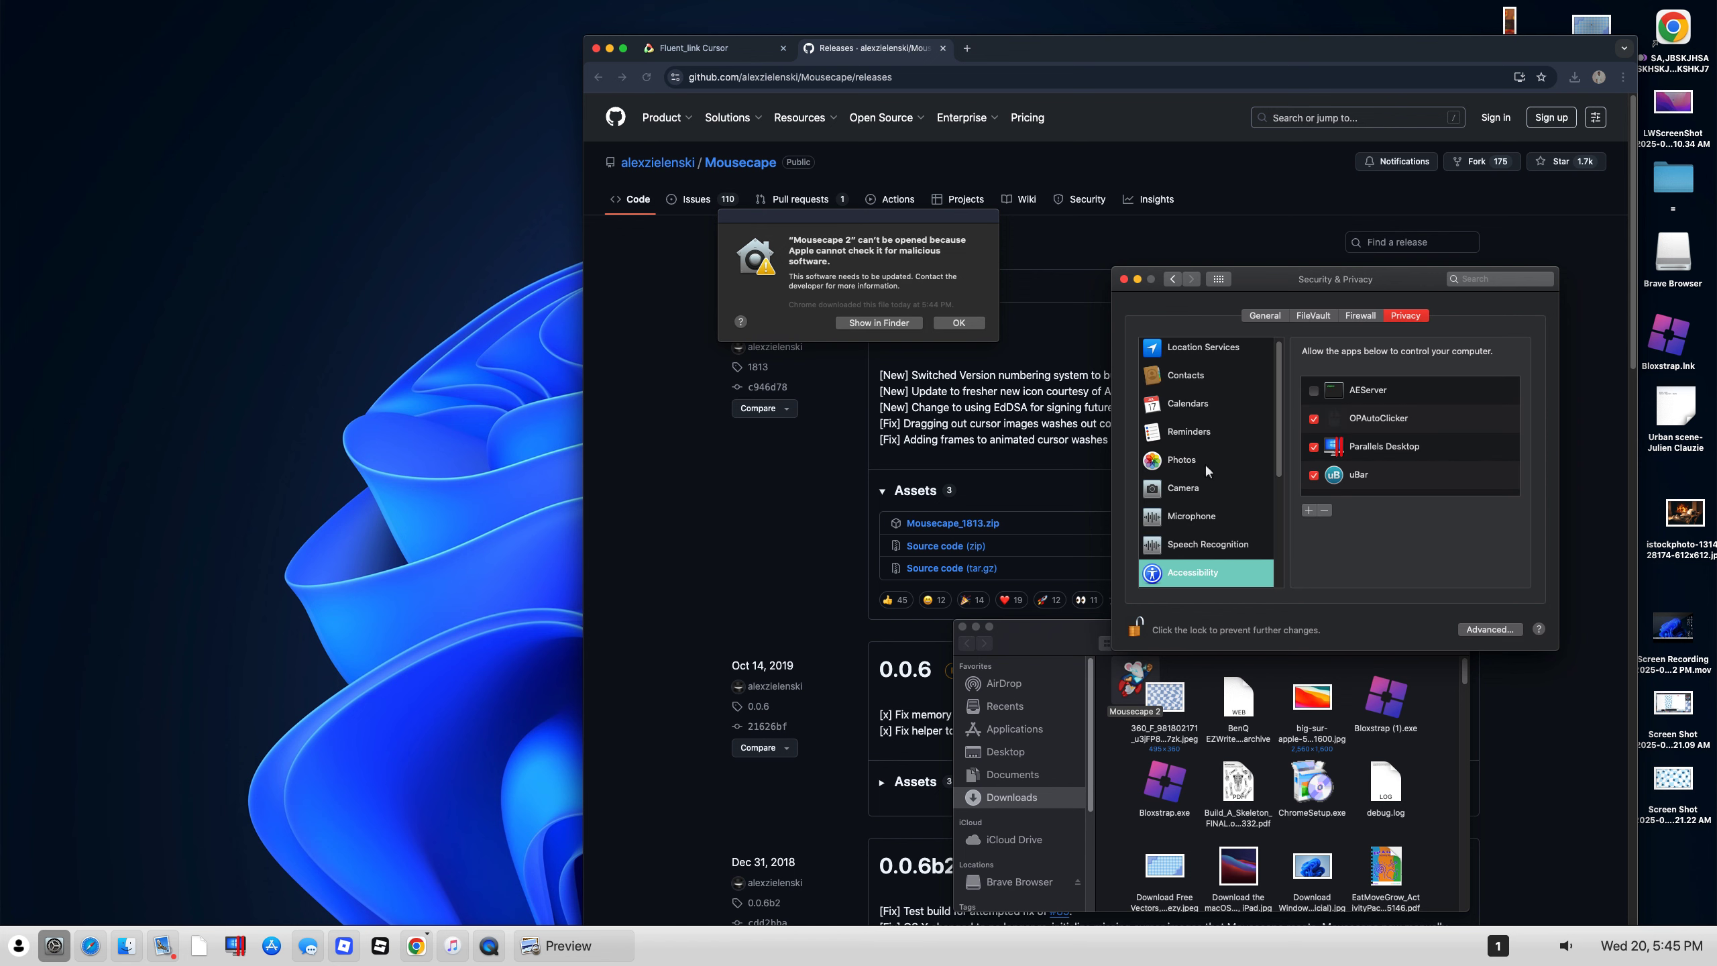
click(1204, 462)
click(1214, 430)
click(1213, 404)
click(1198, 382)
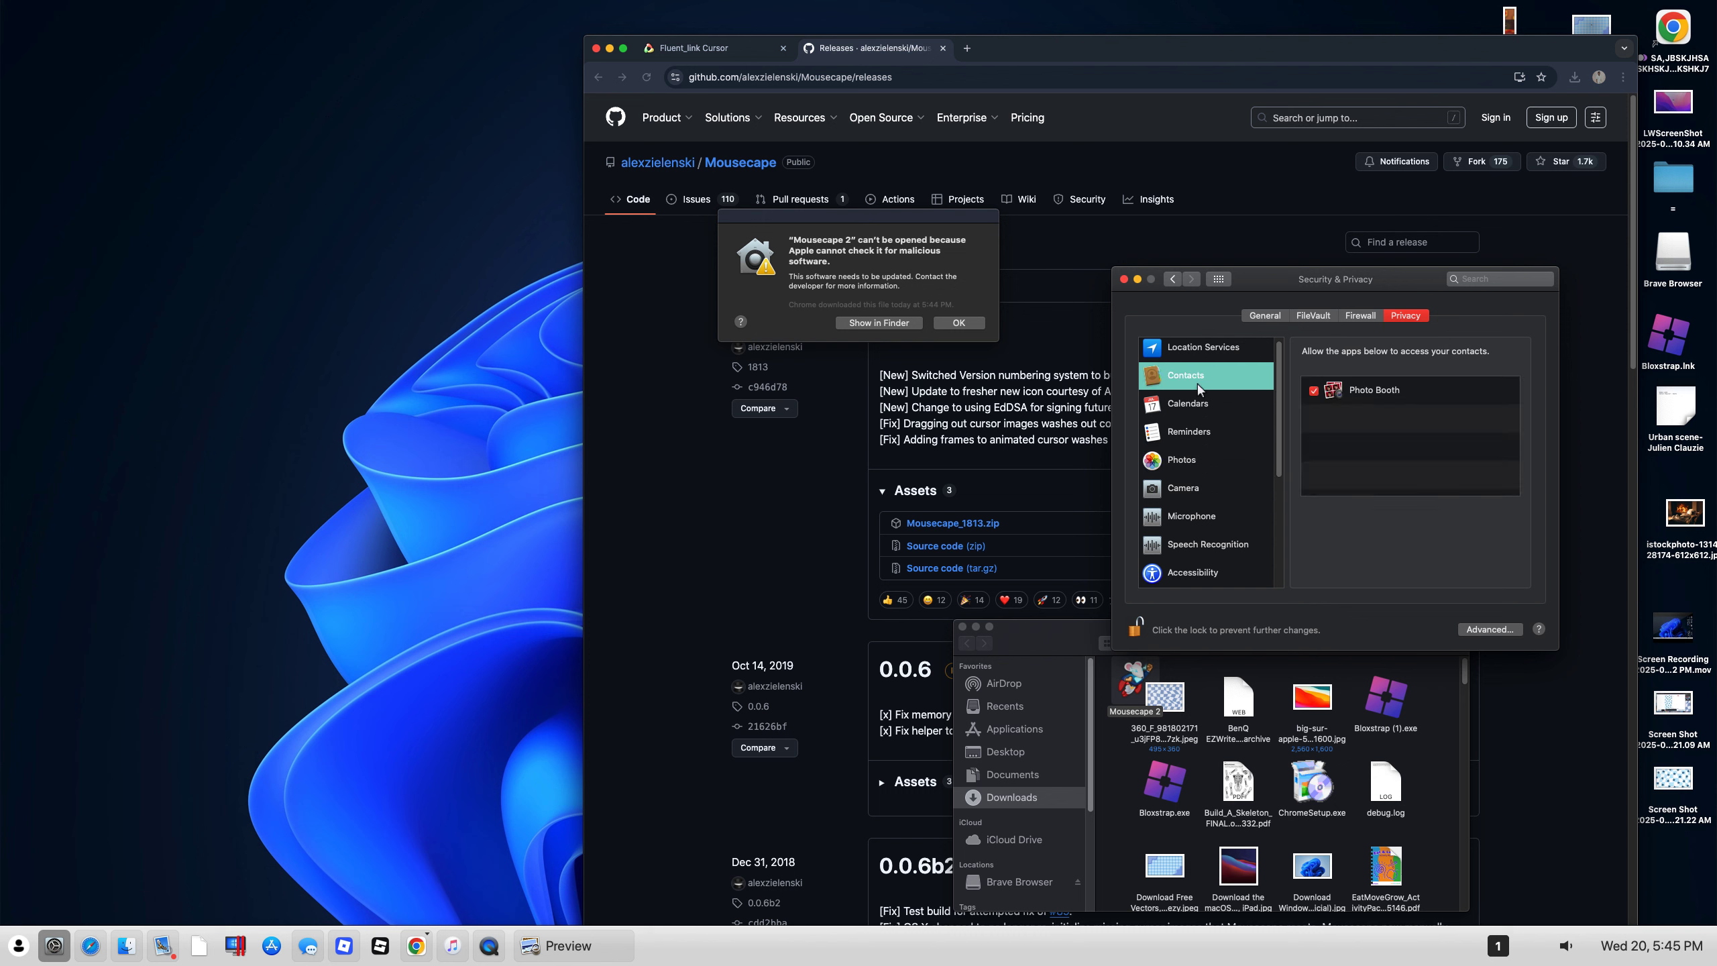
click(1200, 349)
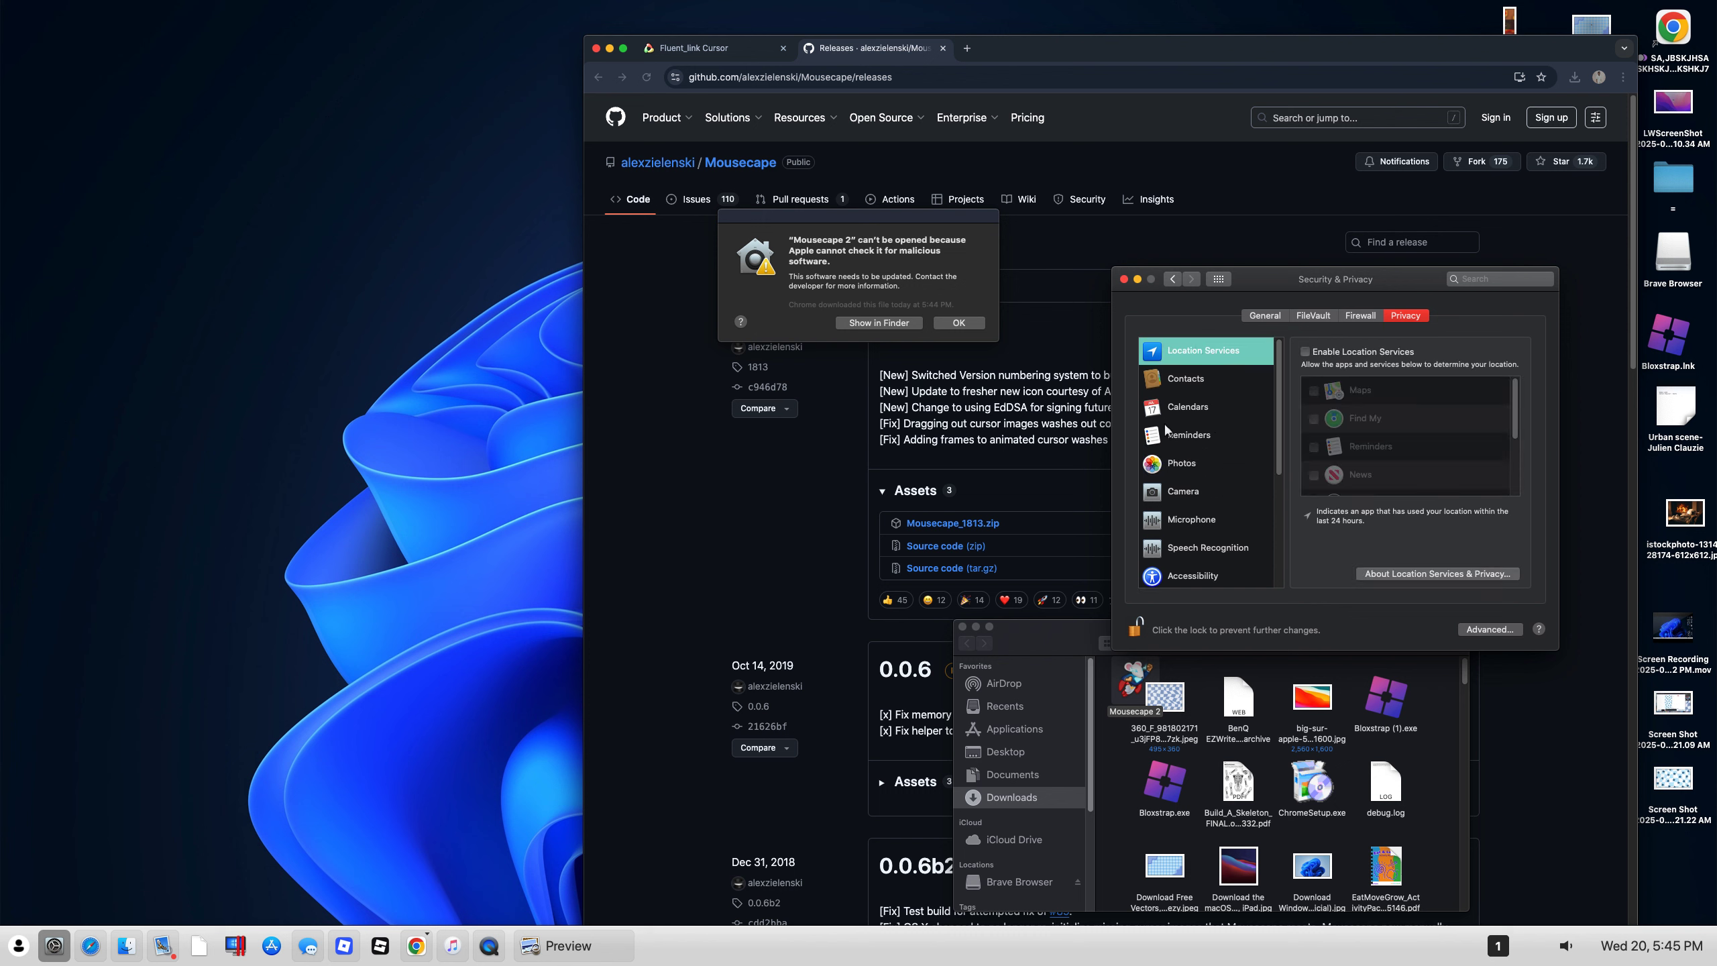
scroll(1158, 510, down, 4)
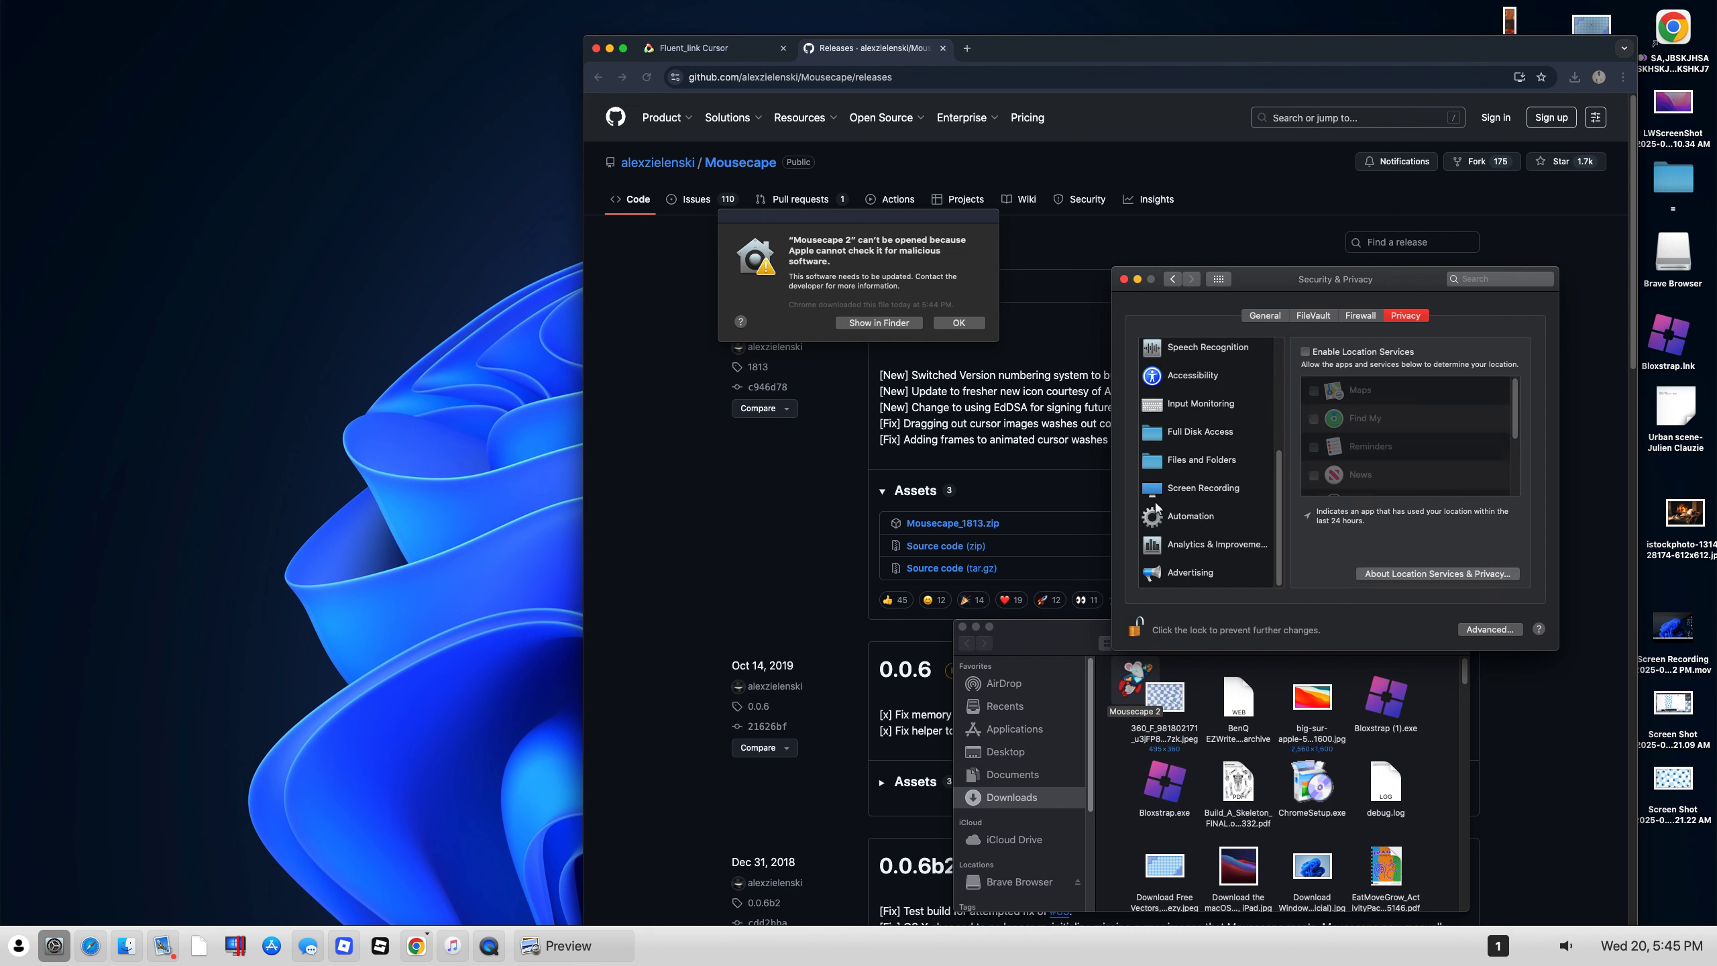
click(1163, 490)
click(1163, 463)
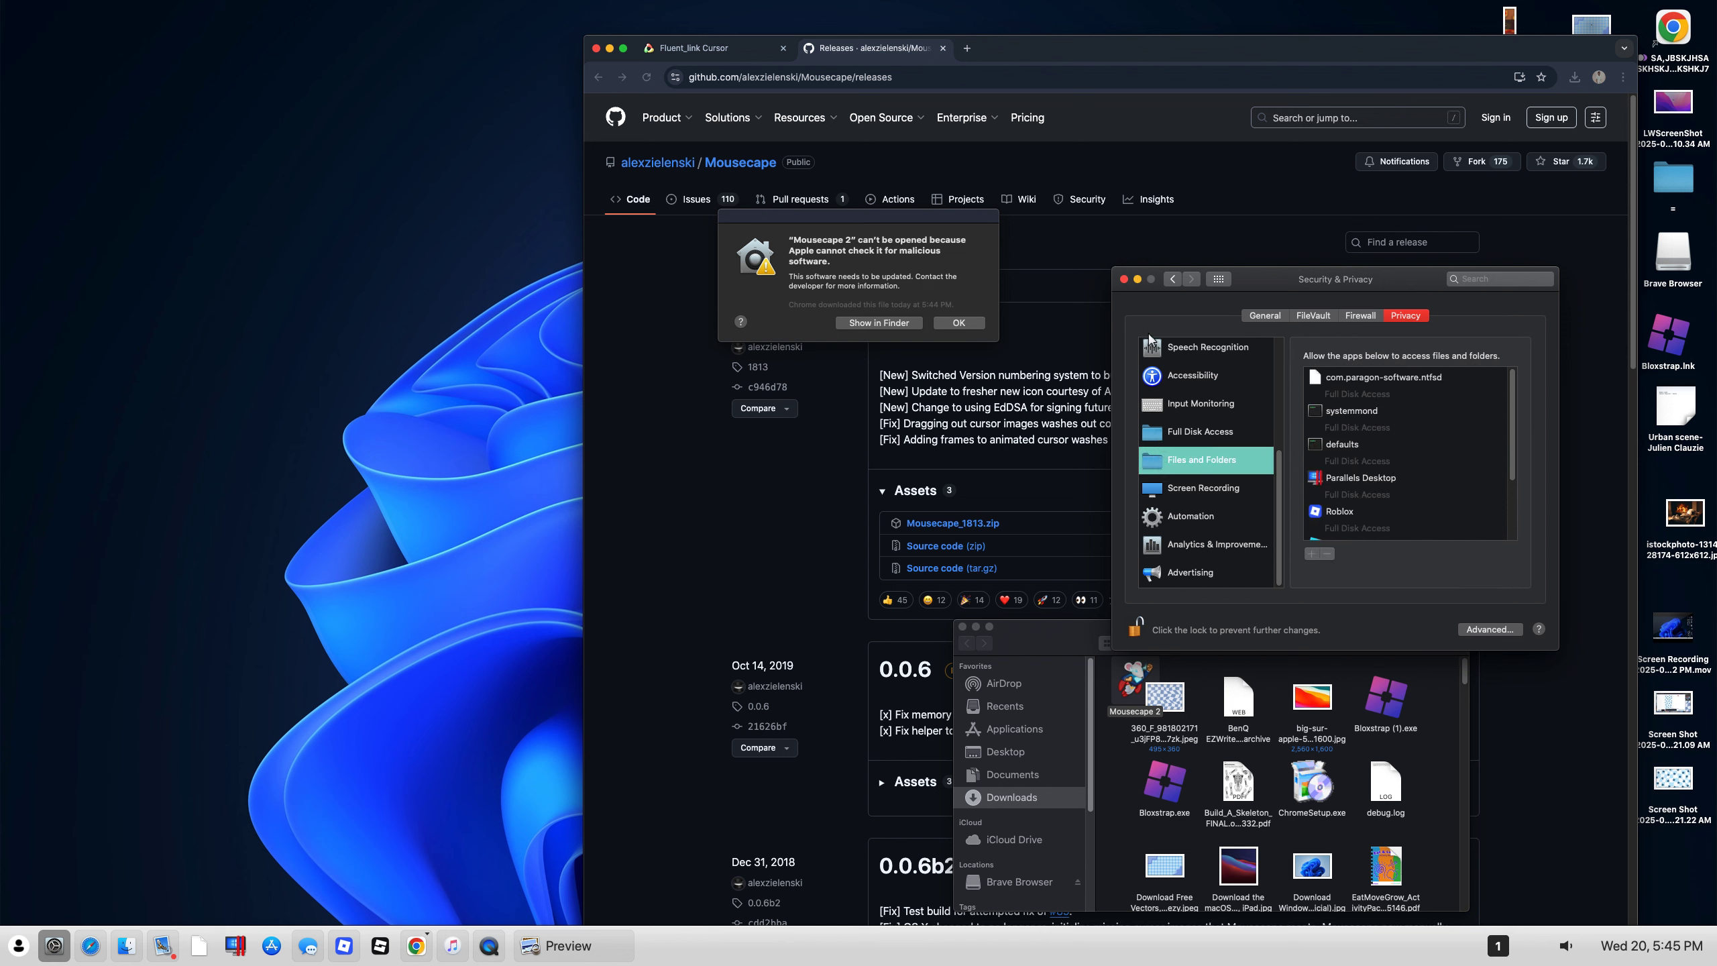
click(1124, 279)
Step: Dismiss the blocked-app warning and open Mousecape 2 from the Downloads folder, overriding the malicious software check
click(953, 324)
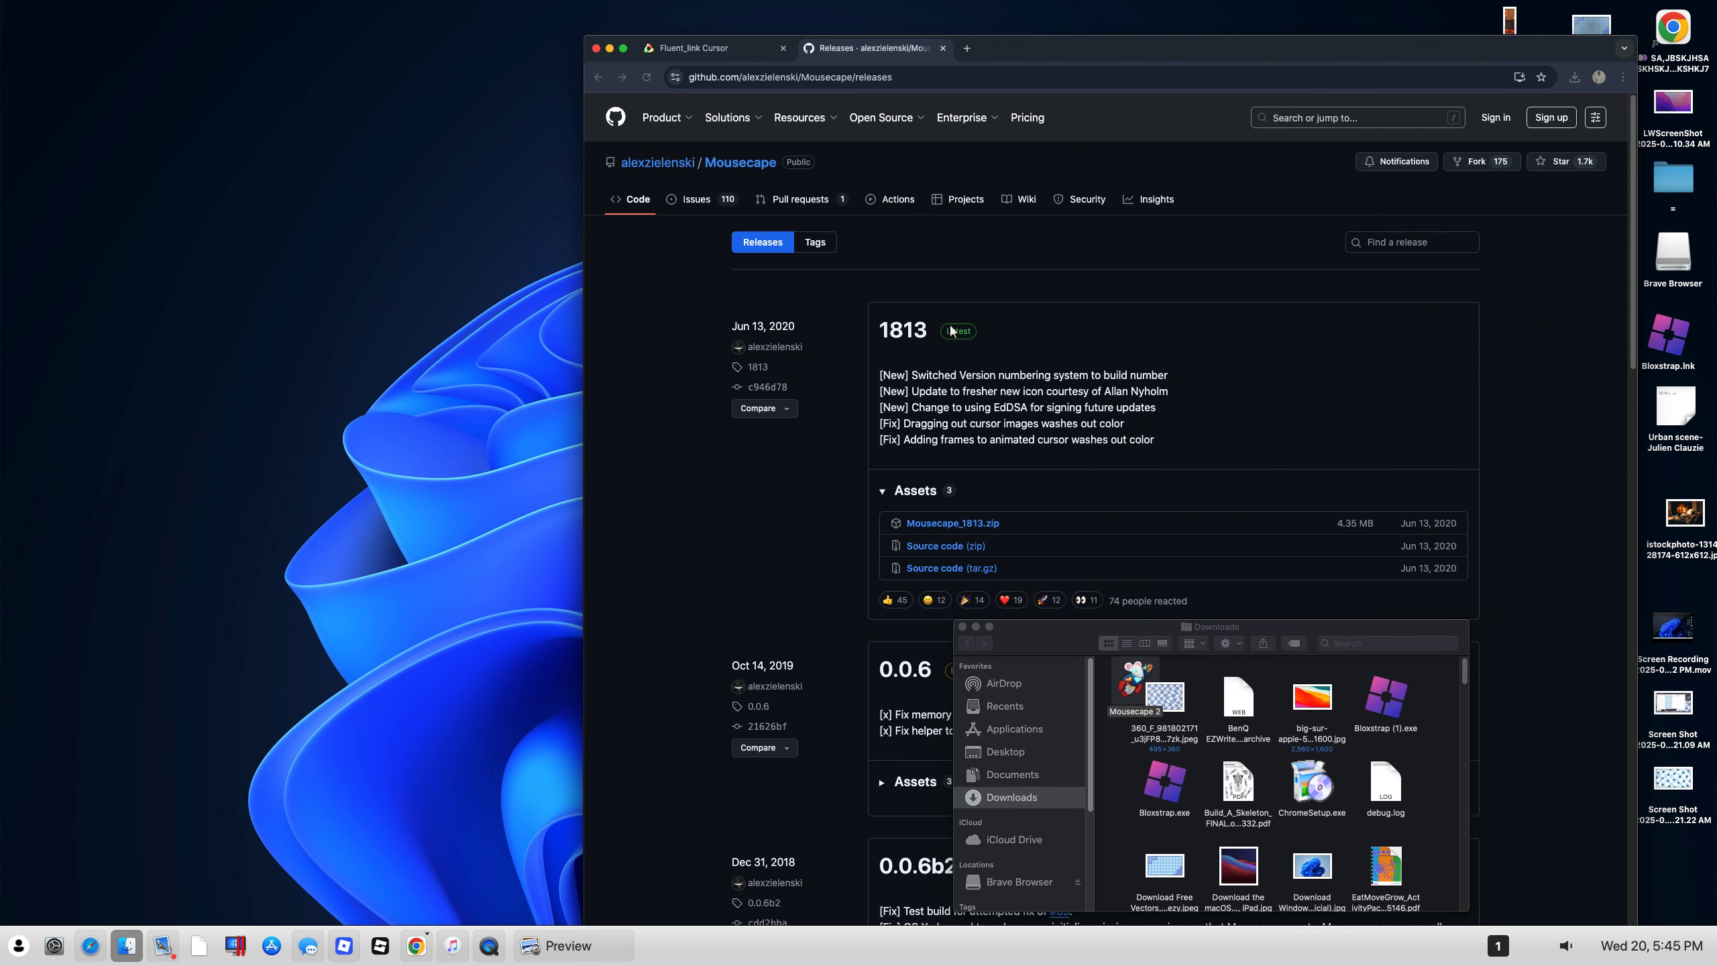
click(1130, 701)
right_click(1129, 701)
click(1143, 617)
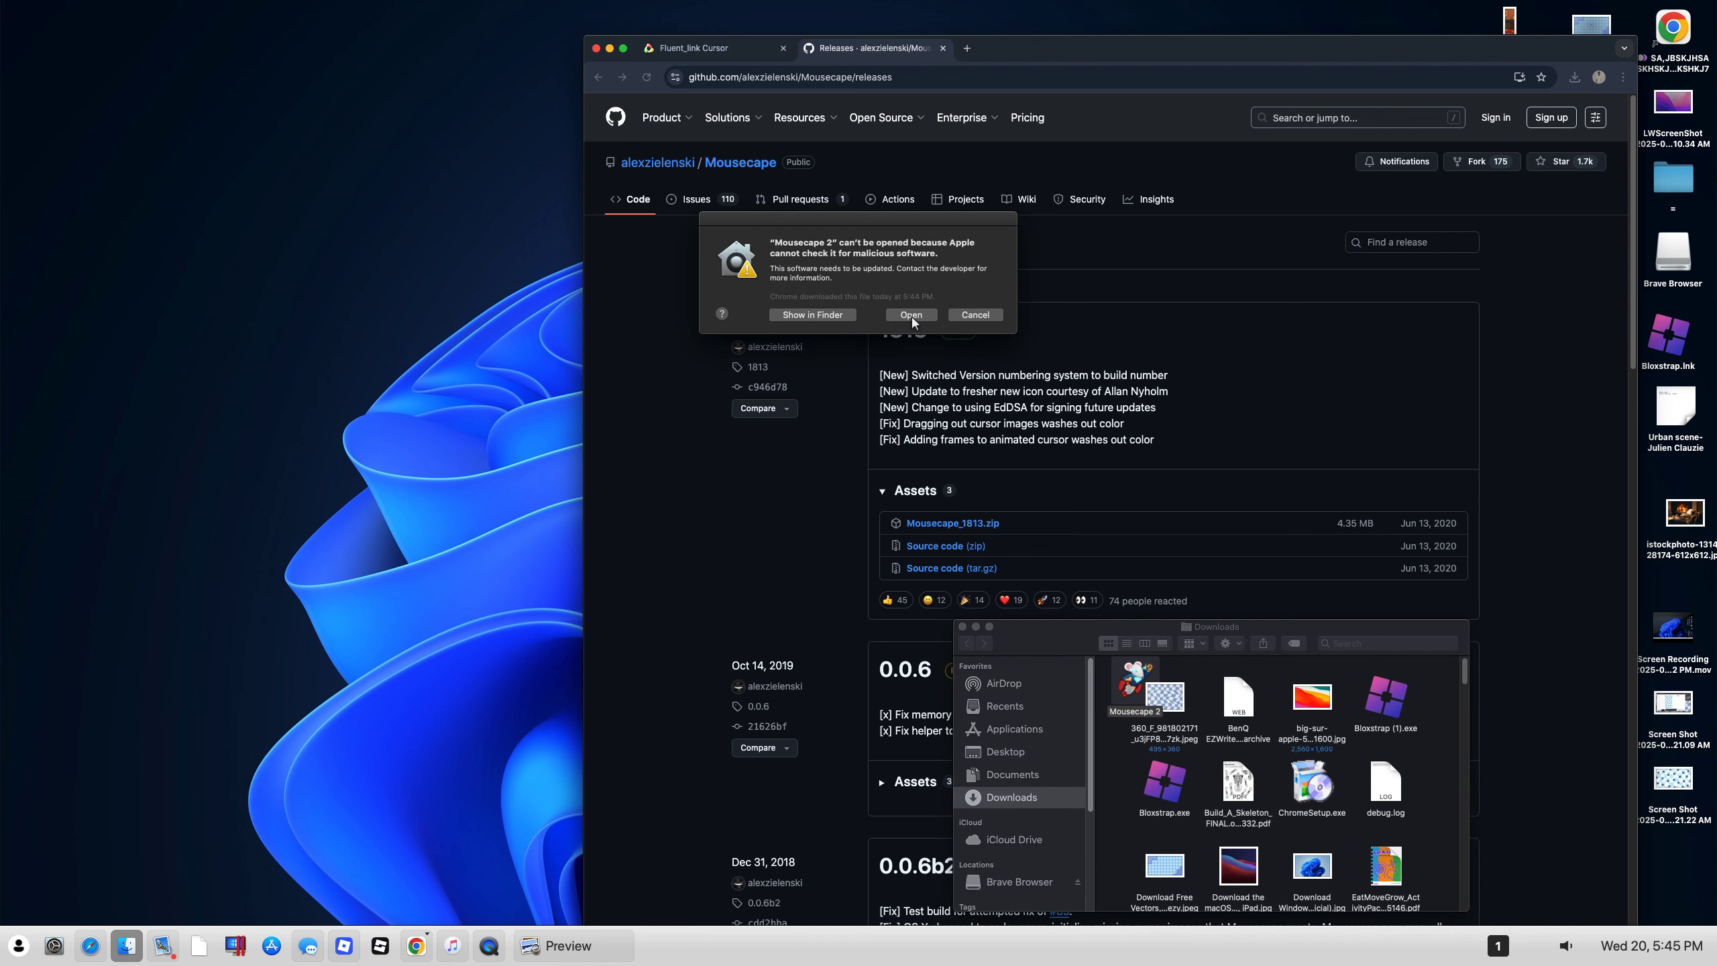
click(910, 315)
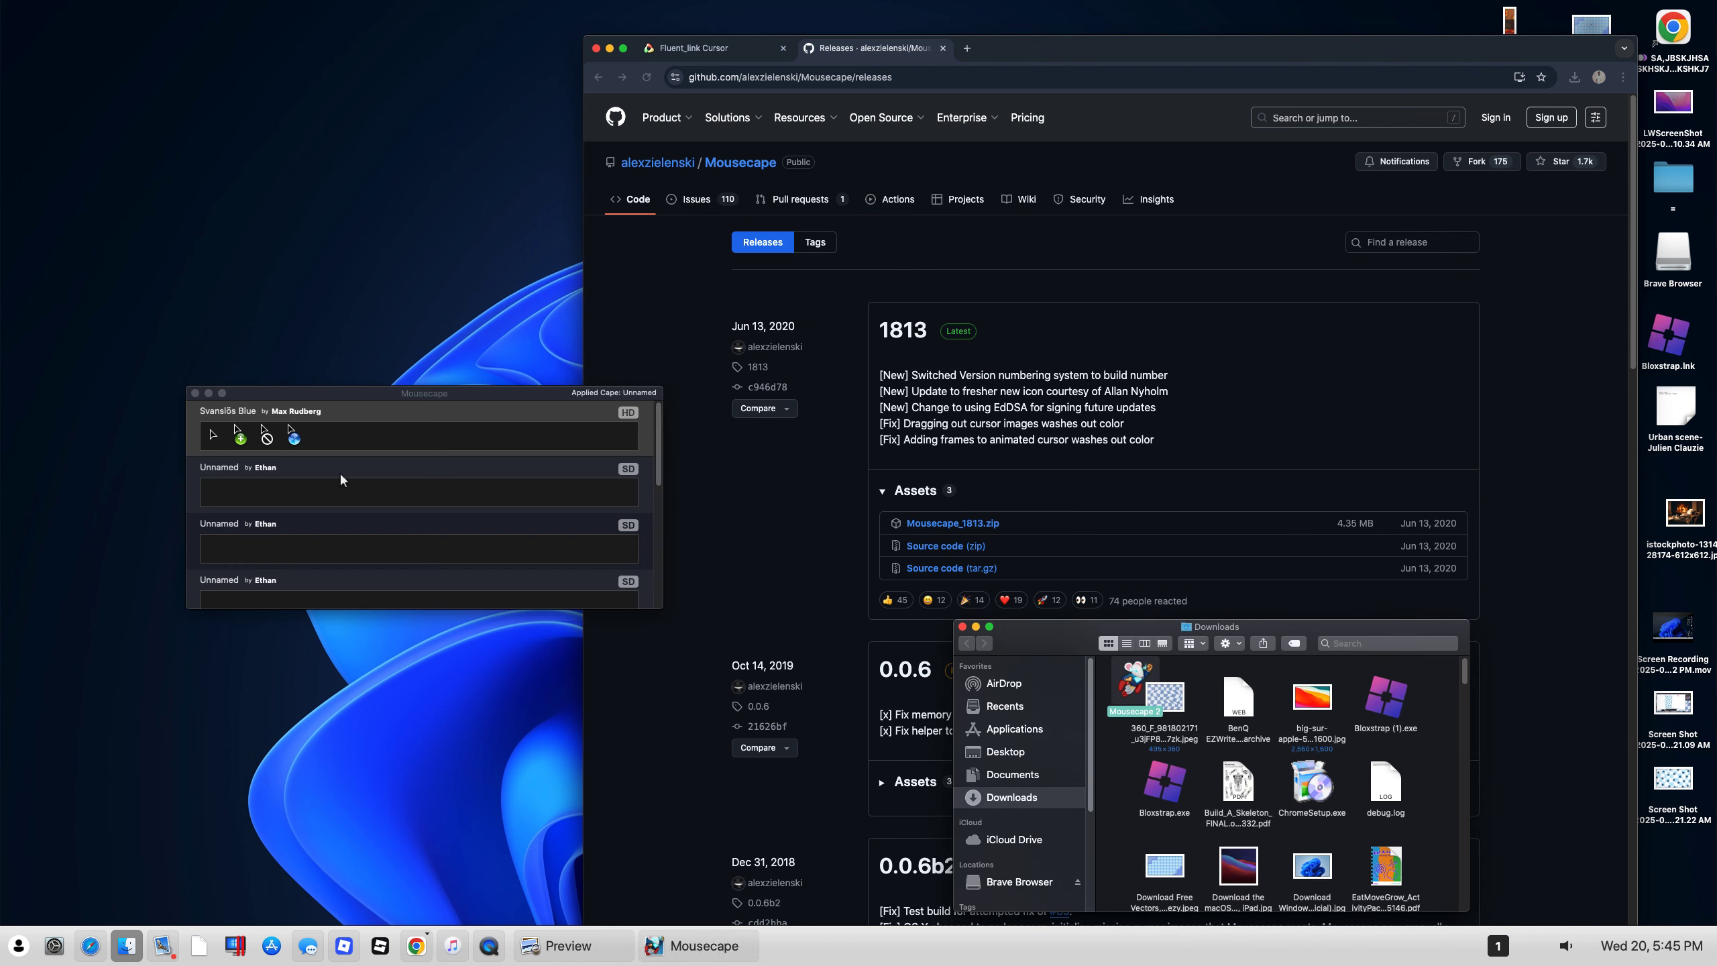
Step: Look through the existing capes in Mousecape and the available menu commands for a way to create one
scroll(338, 490, down, 5)
scroll(350, 495, up, 5)
scroll(346, 484, down, 3)
scroll(342, 473, up, 3)
scroll(482, 447, down, 3)
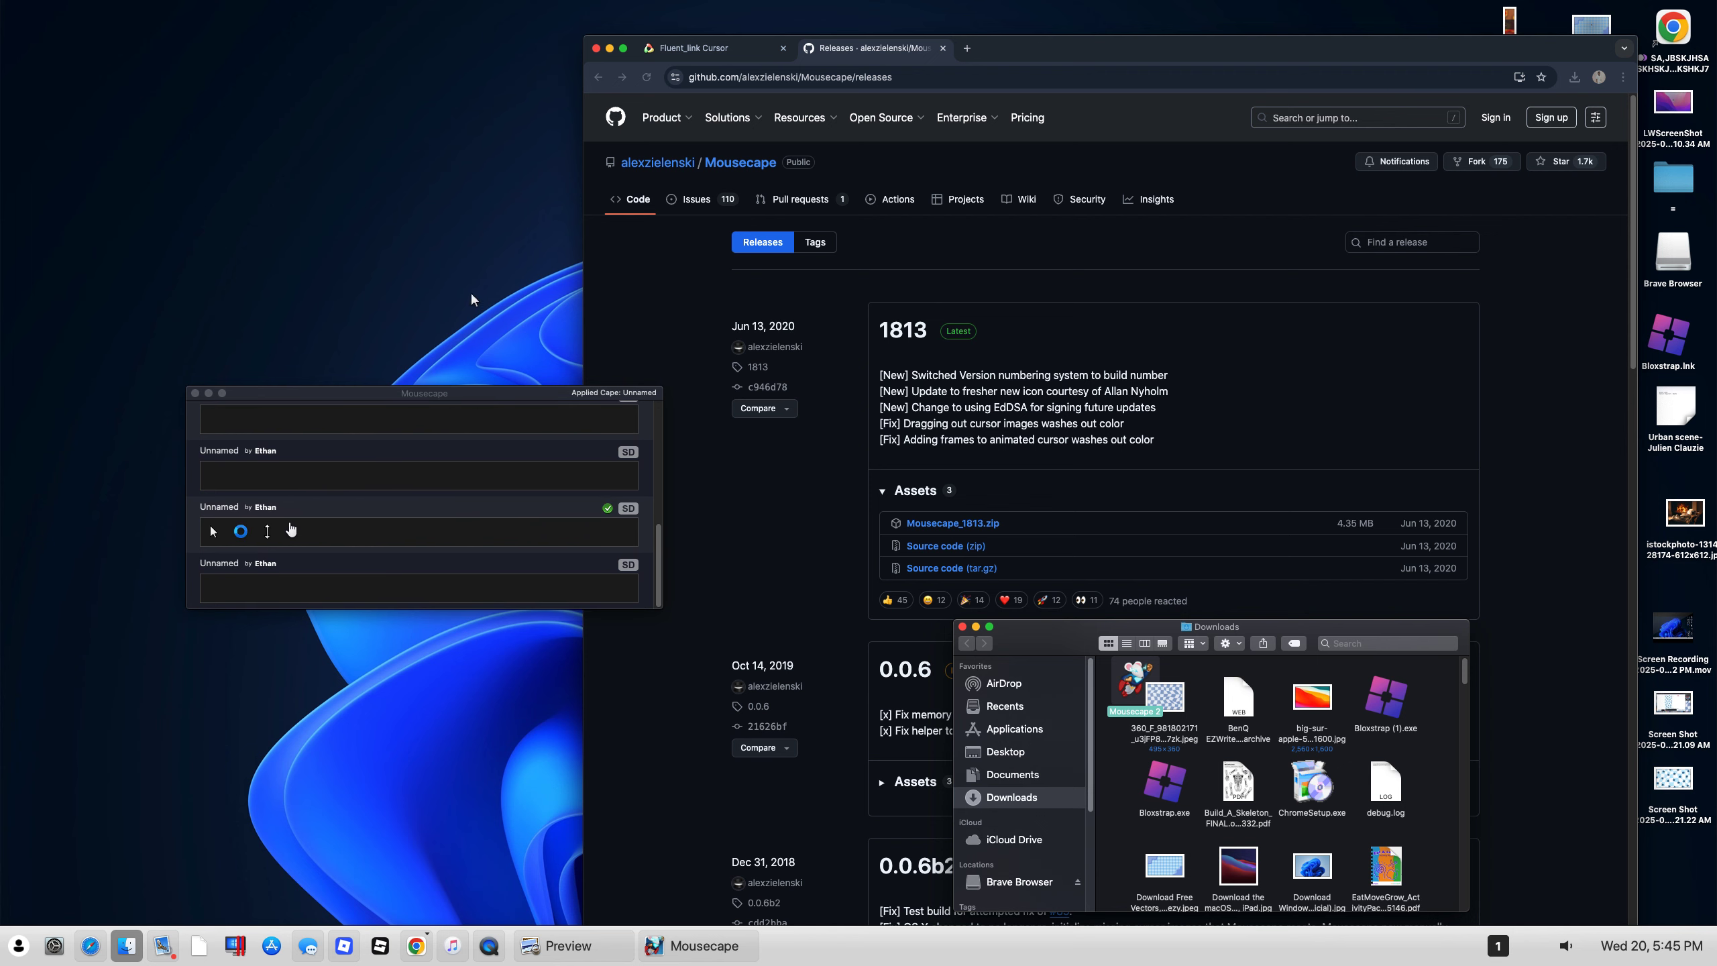
mouse_move(249, 6)
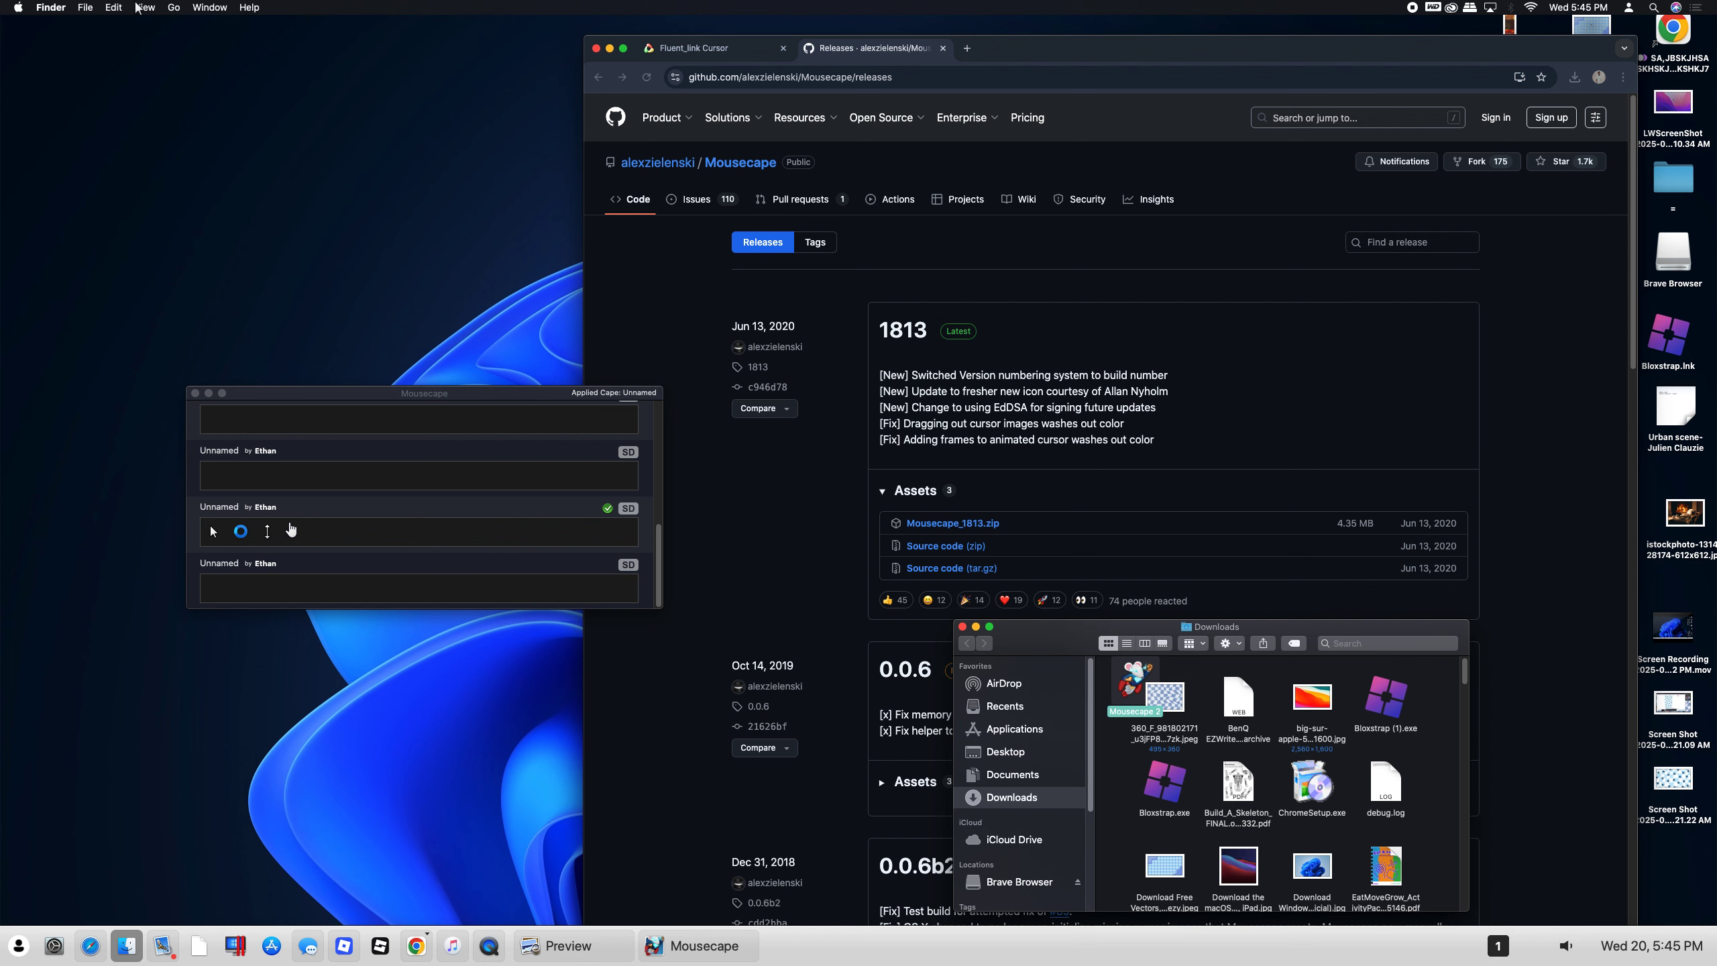
click(113, 8)
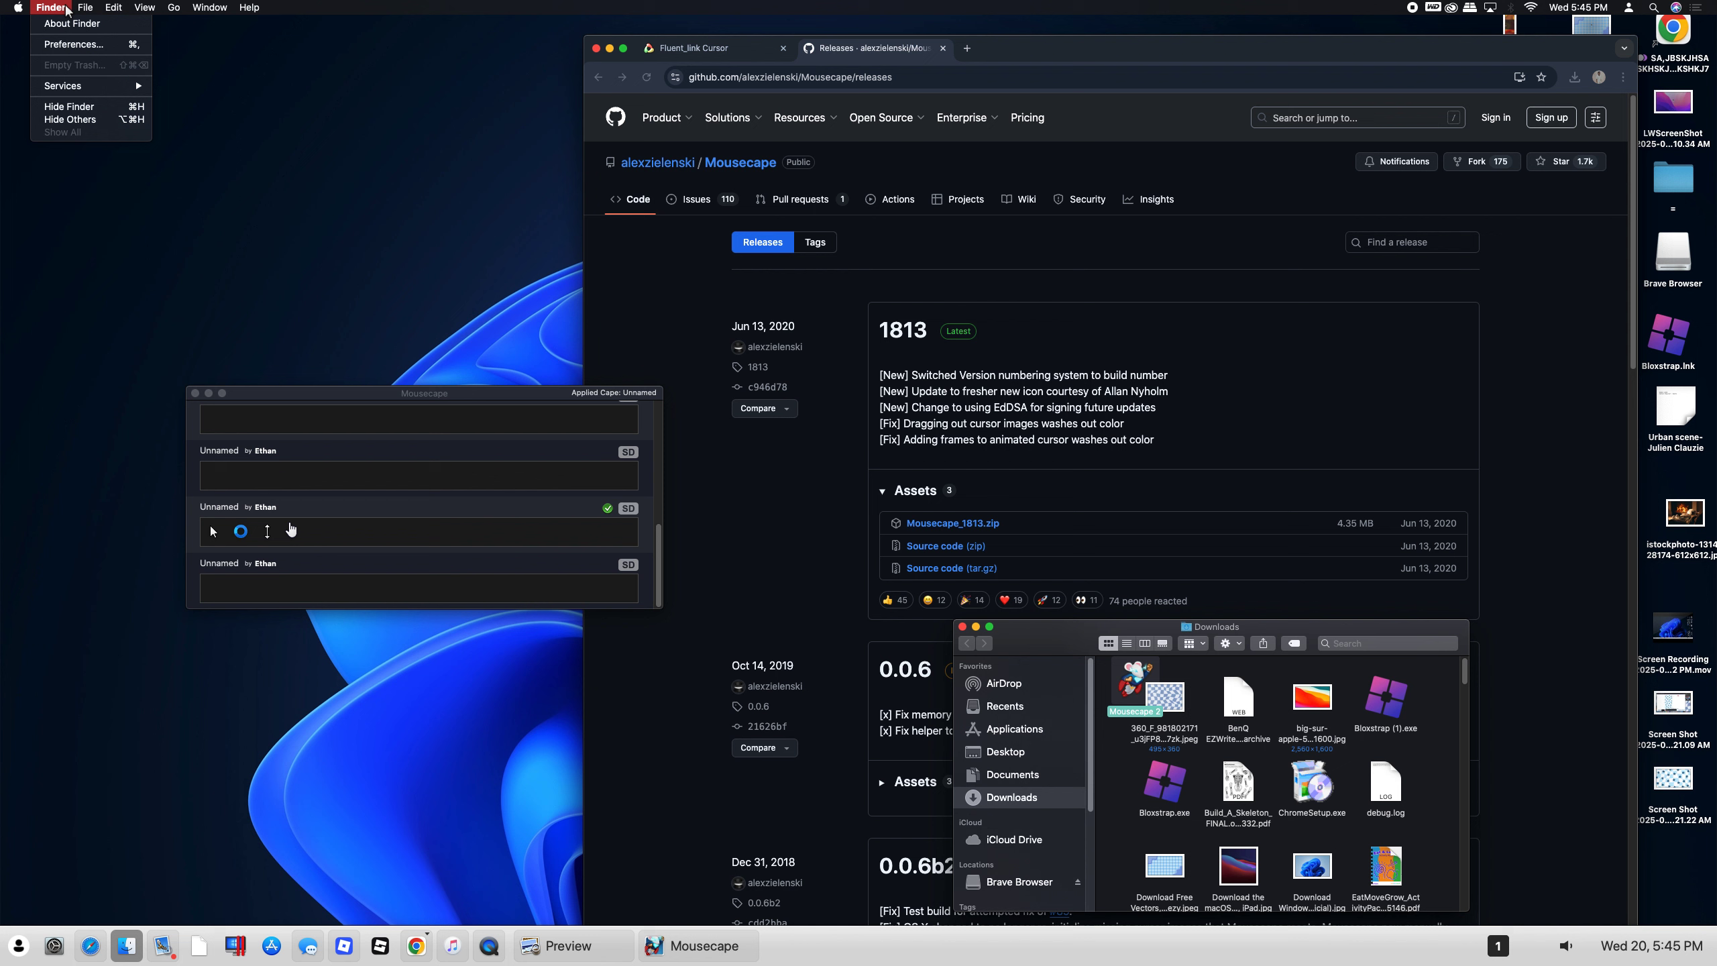
mouse_move(88, 8)
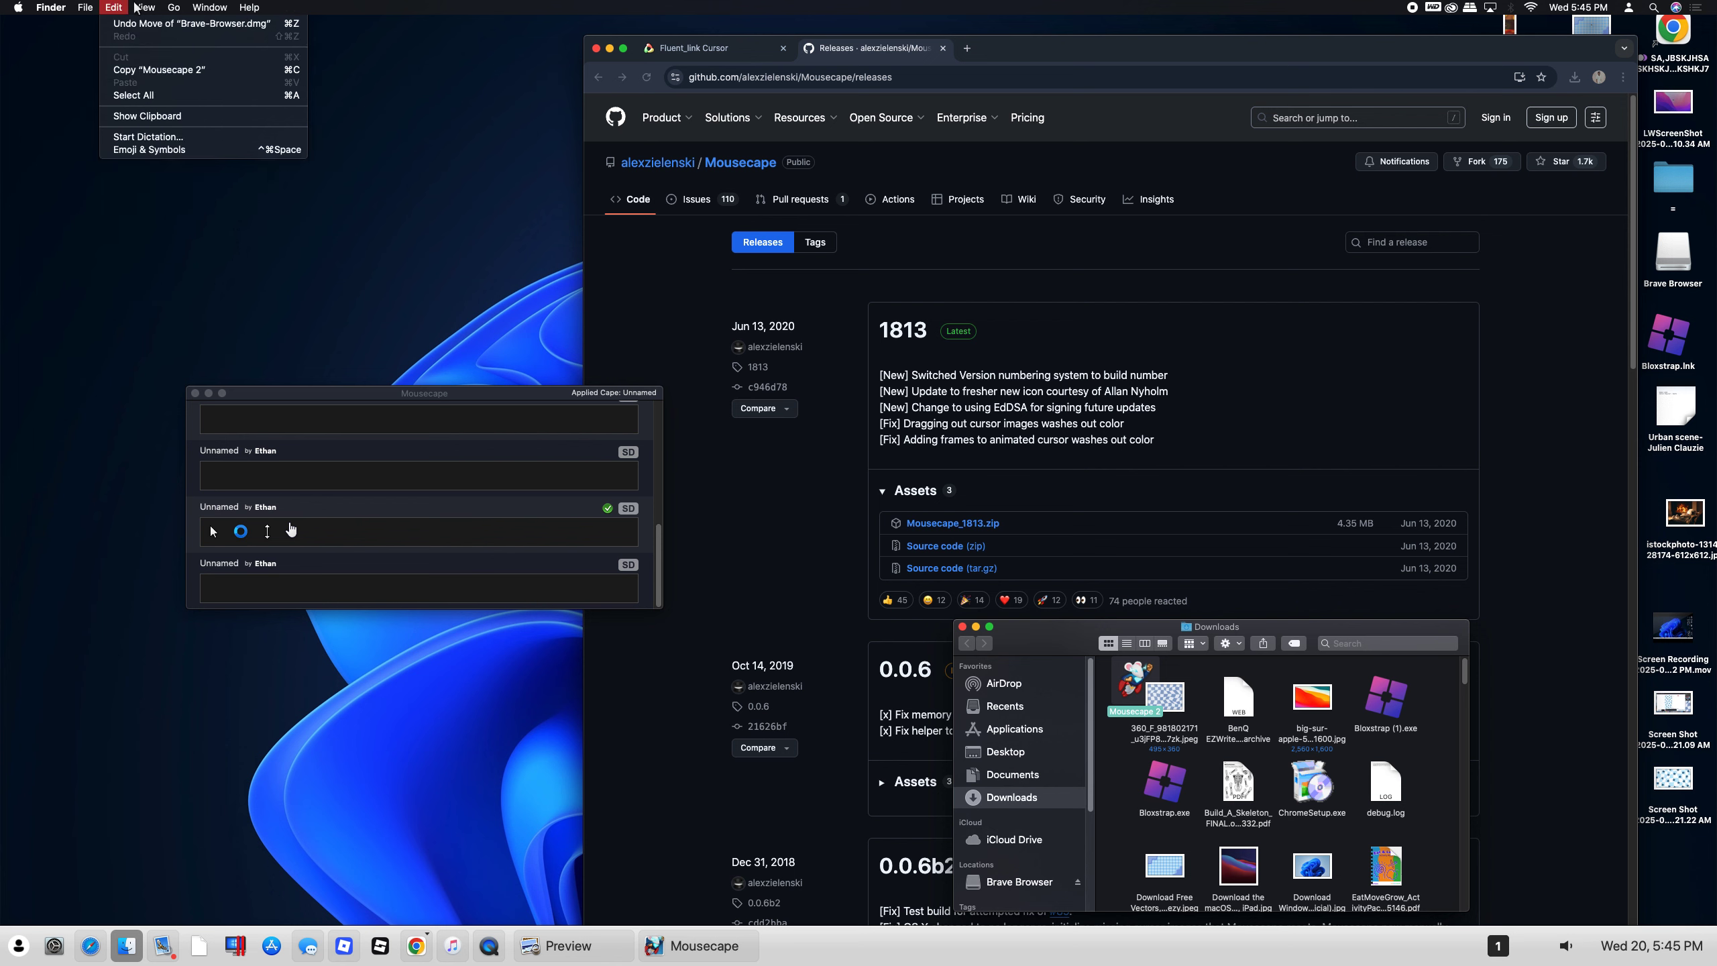
mouse_move(19, 6)
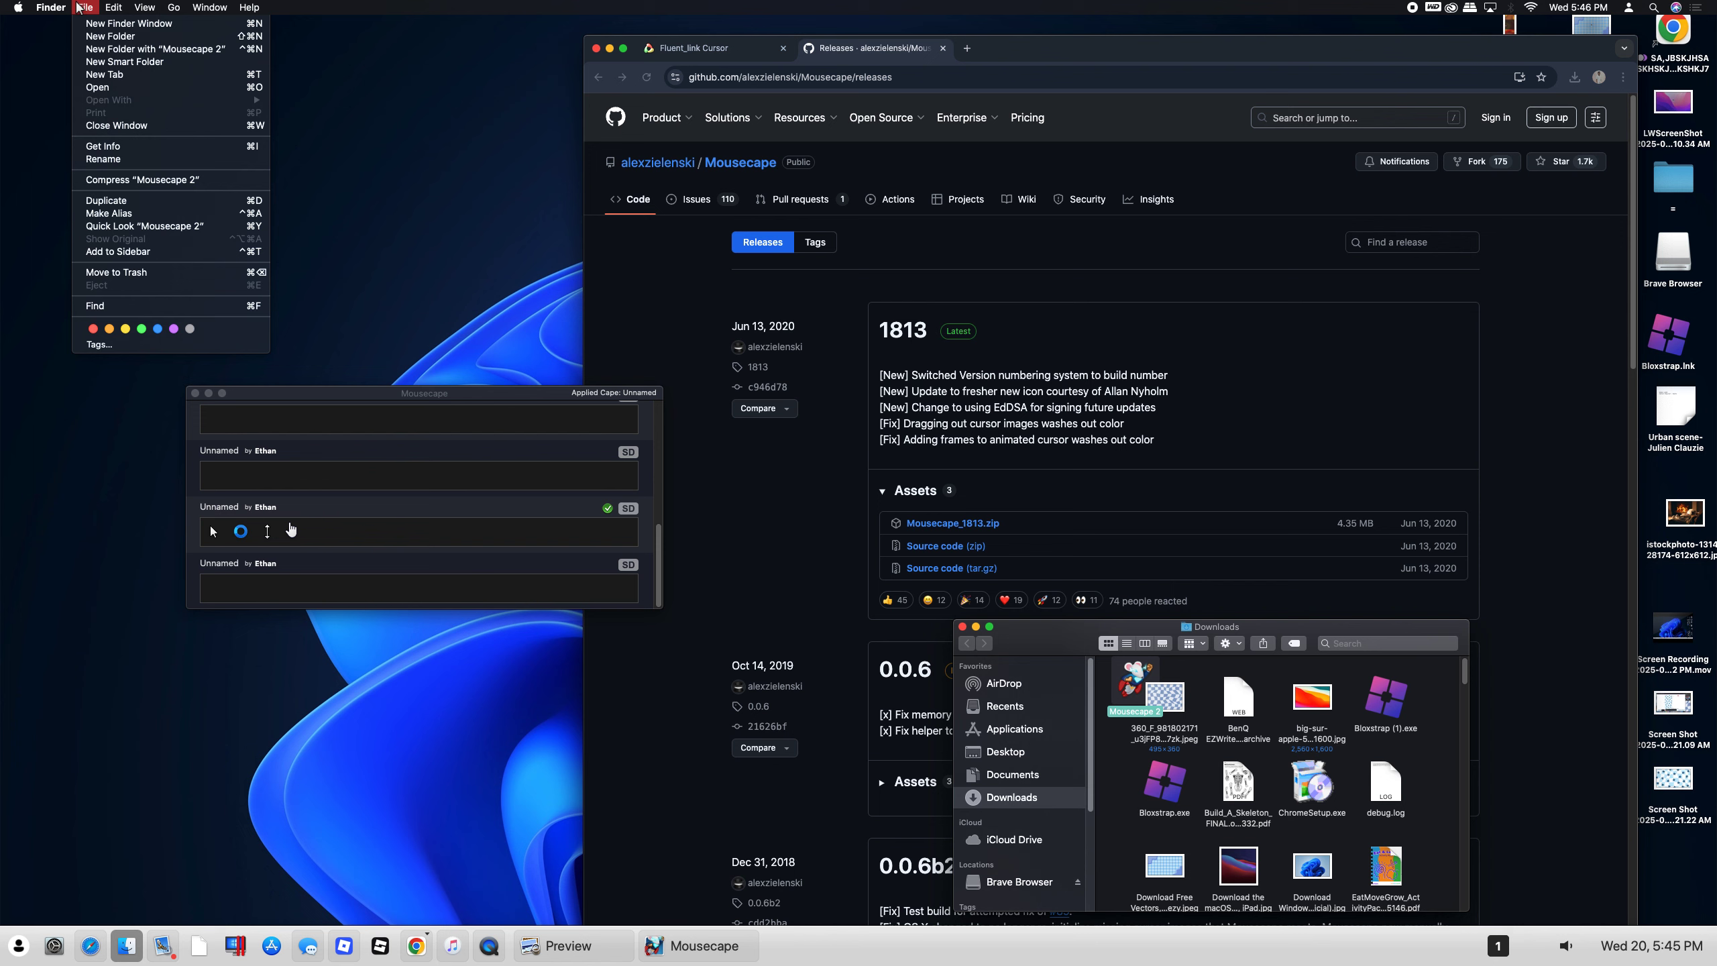
Step: Bring Mousecape to the front and create a new cape
click(446, 391)
click(355, 481)
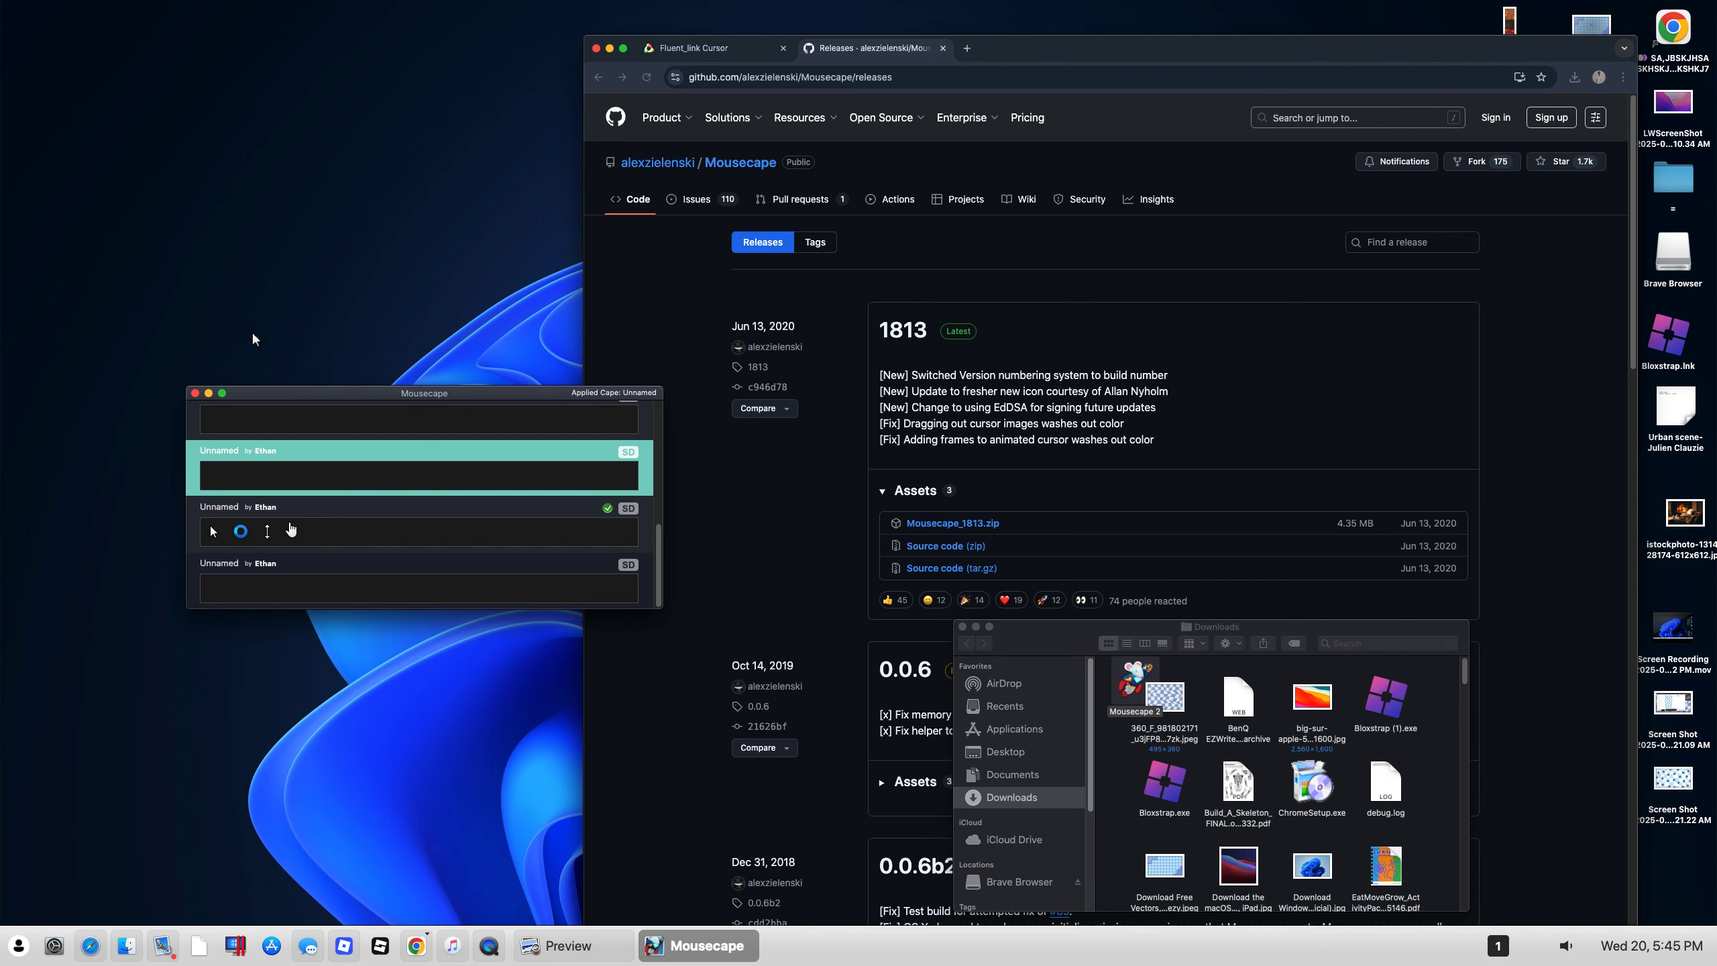
click(109, 8)
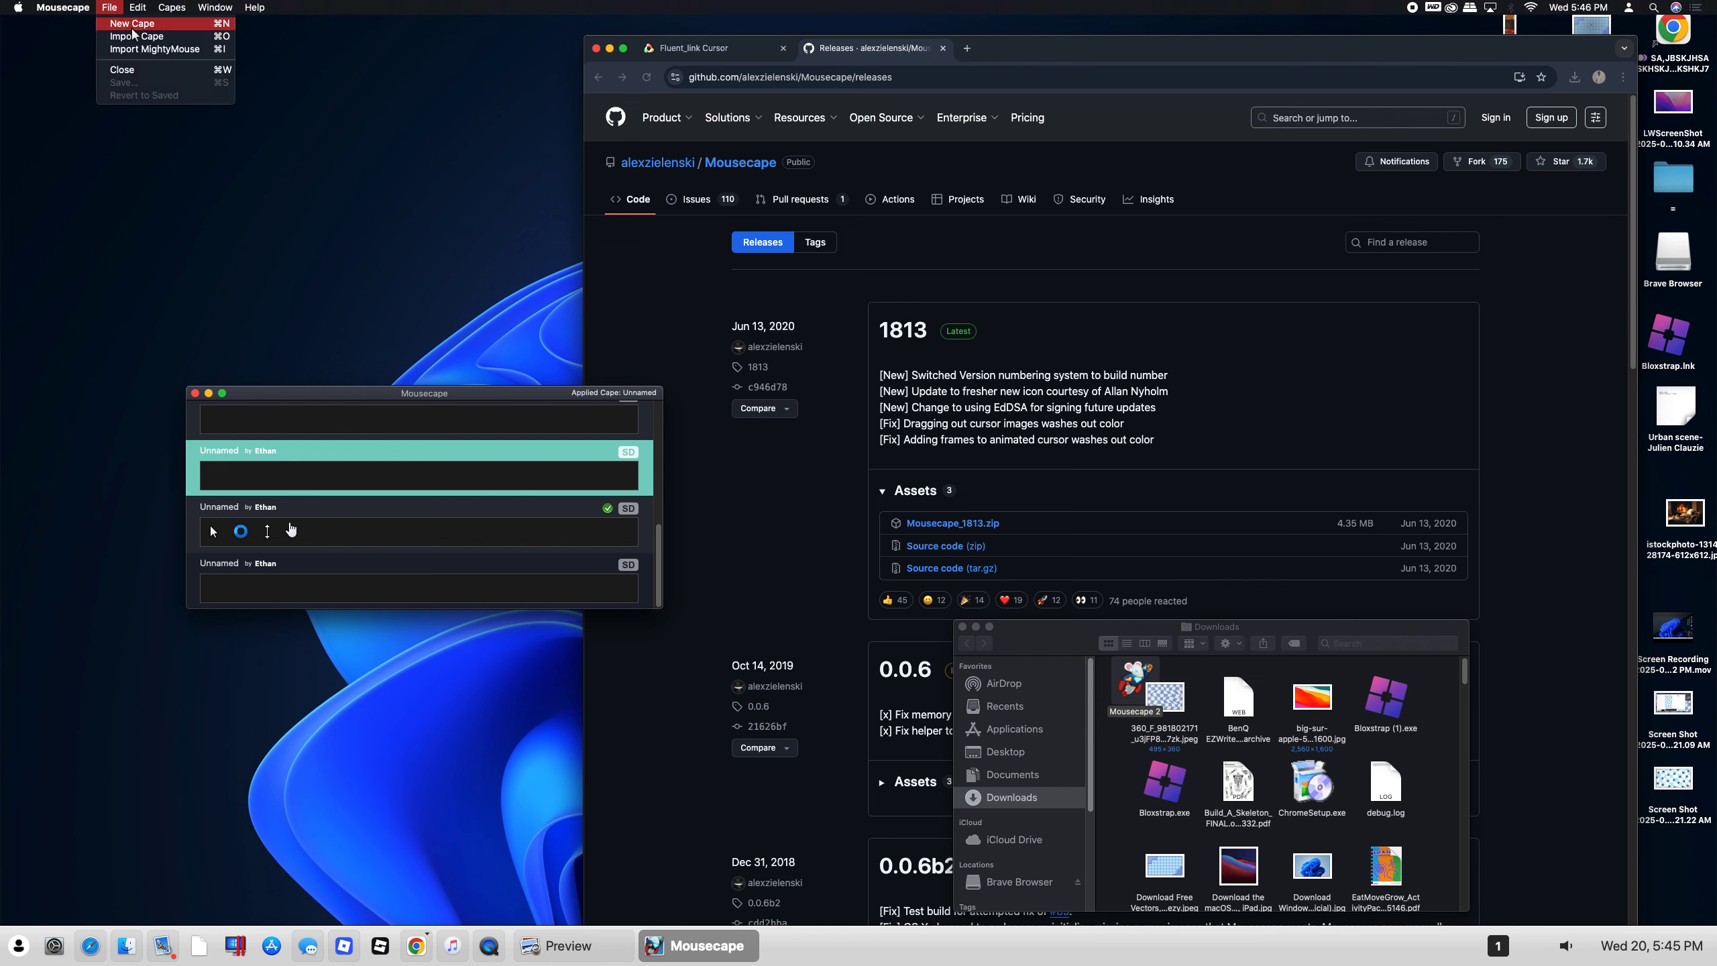
click(132, 25)
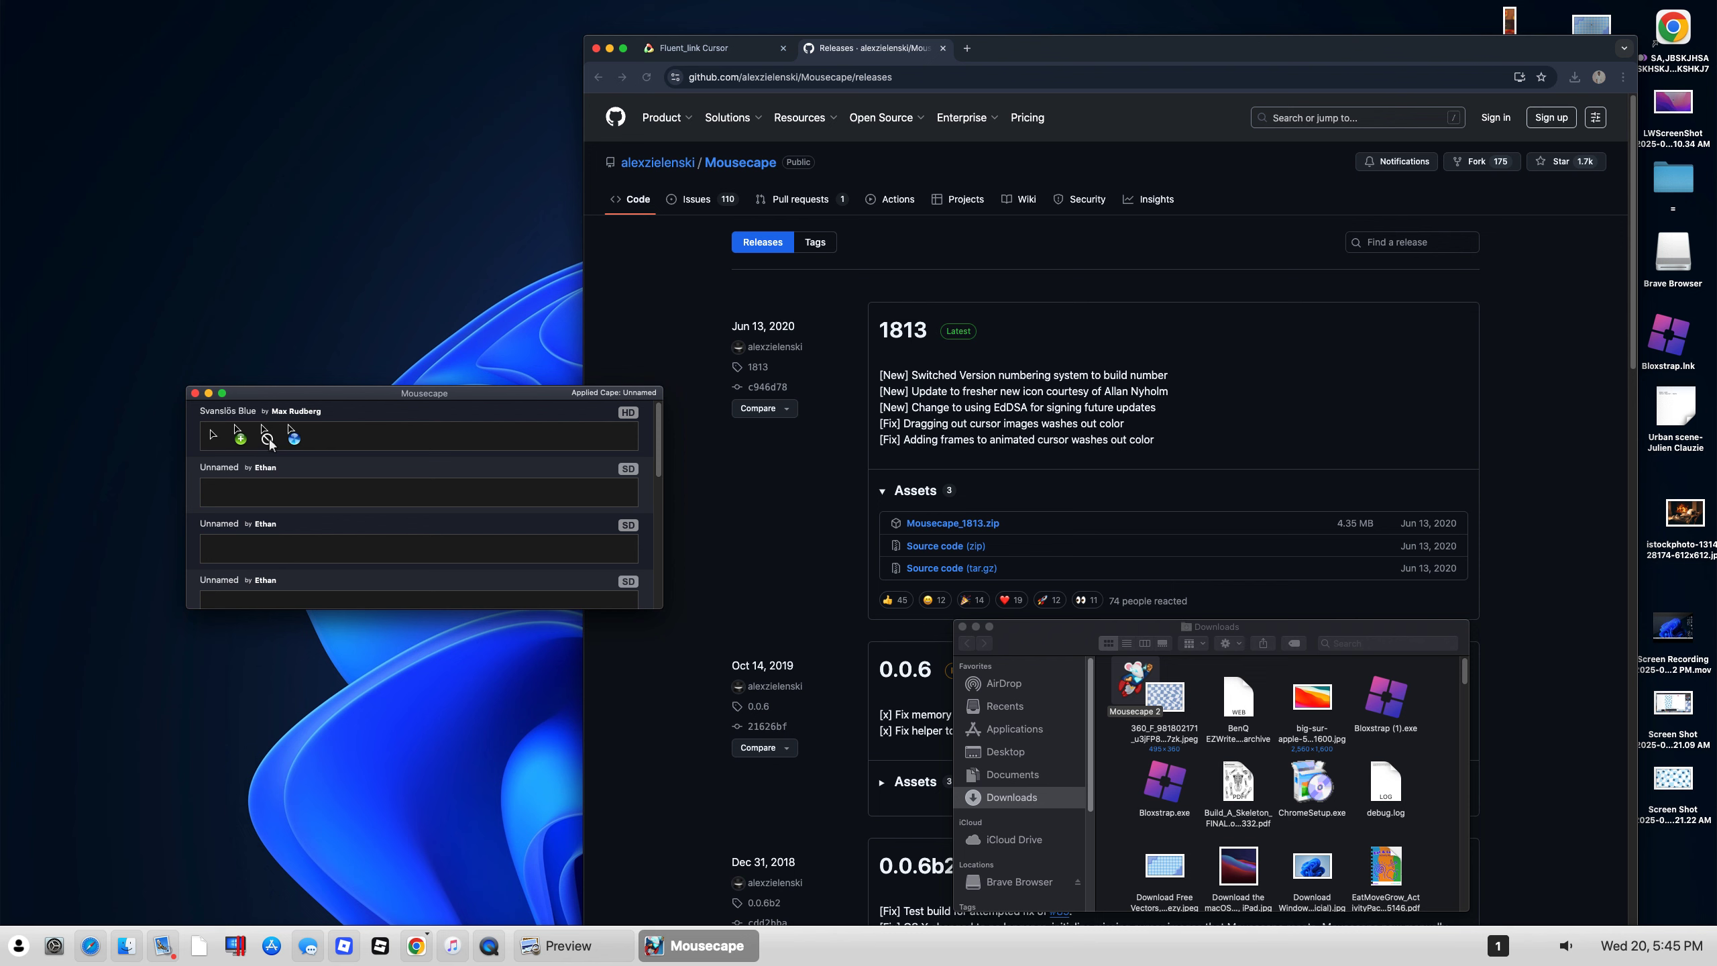
Step: Open the first unnamed cape below Svanslös Blue for editing and name it Windows Pack
click(266, 473)
right_click(266, 473)
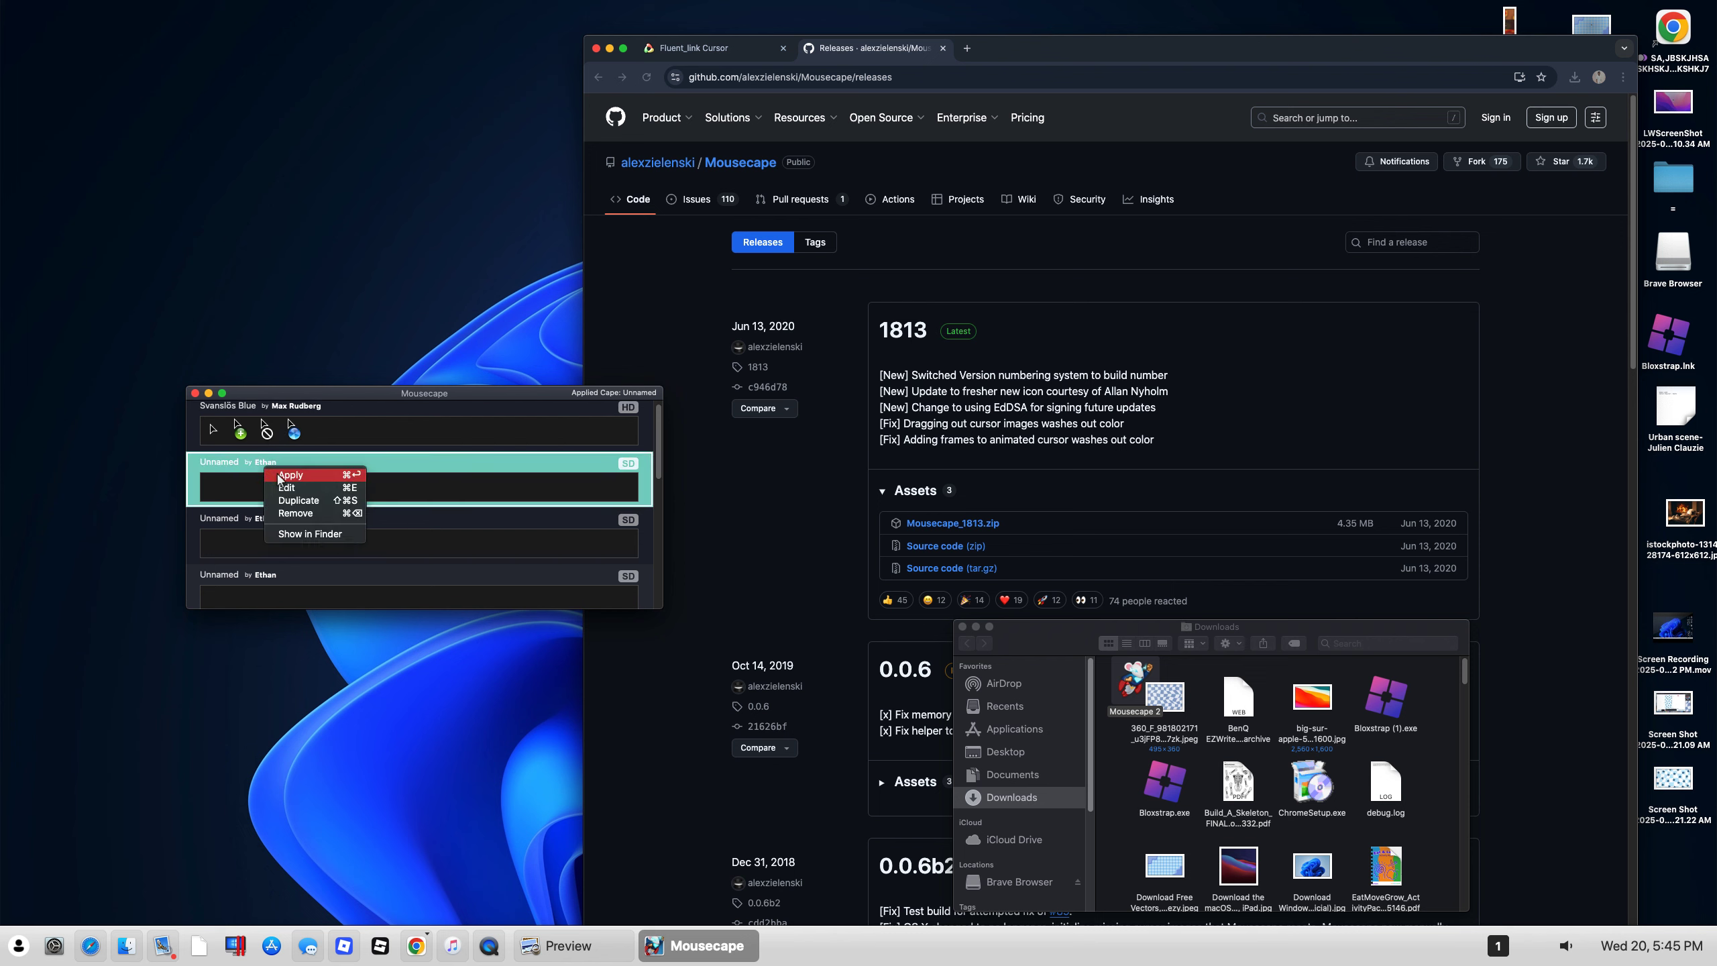
click(270, 487)
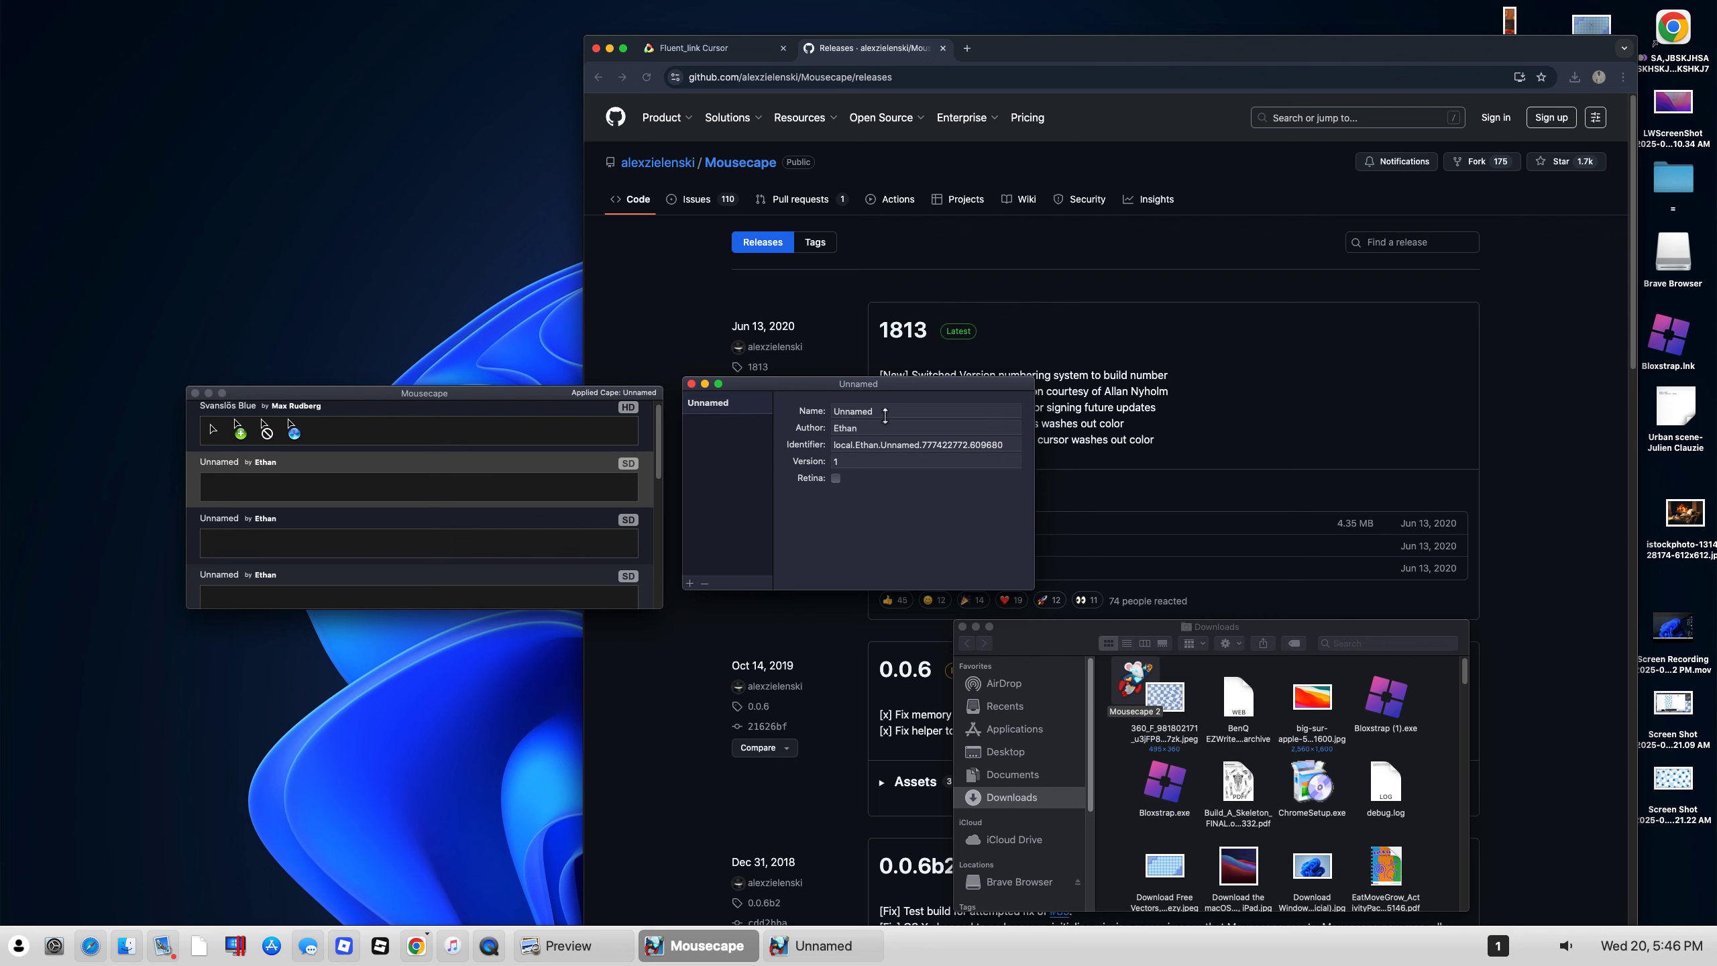
double_click(853, 411)
key(BackSpace)
text(Wi)
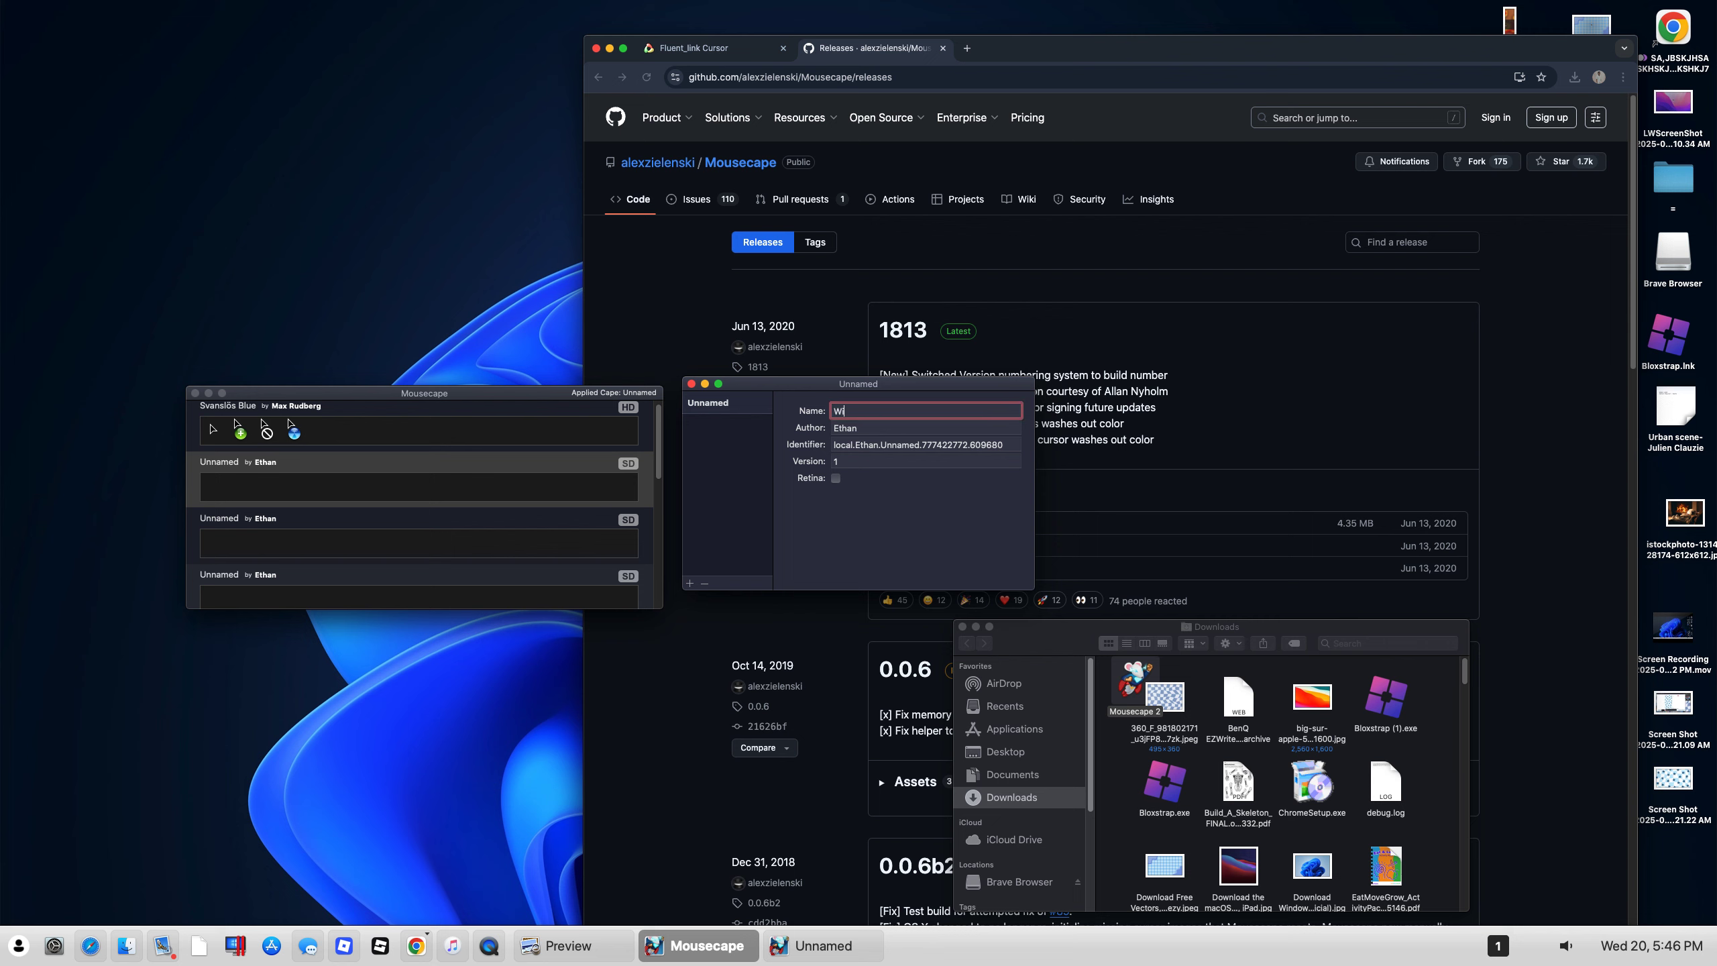
text(ndows pack)
Step: Add a new cursor to the Windows Pack cape and check the cursor types available for it
click(692, 580)
click(718, 430)
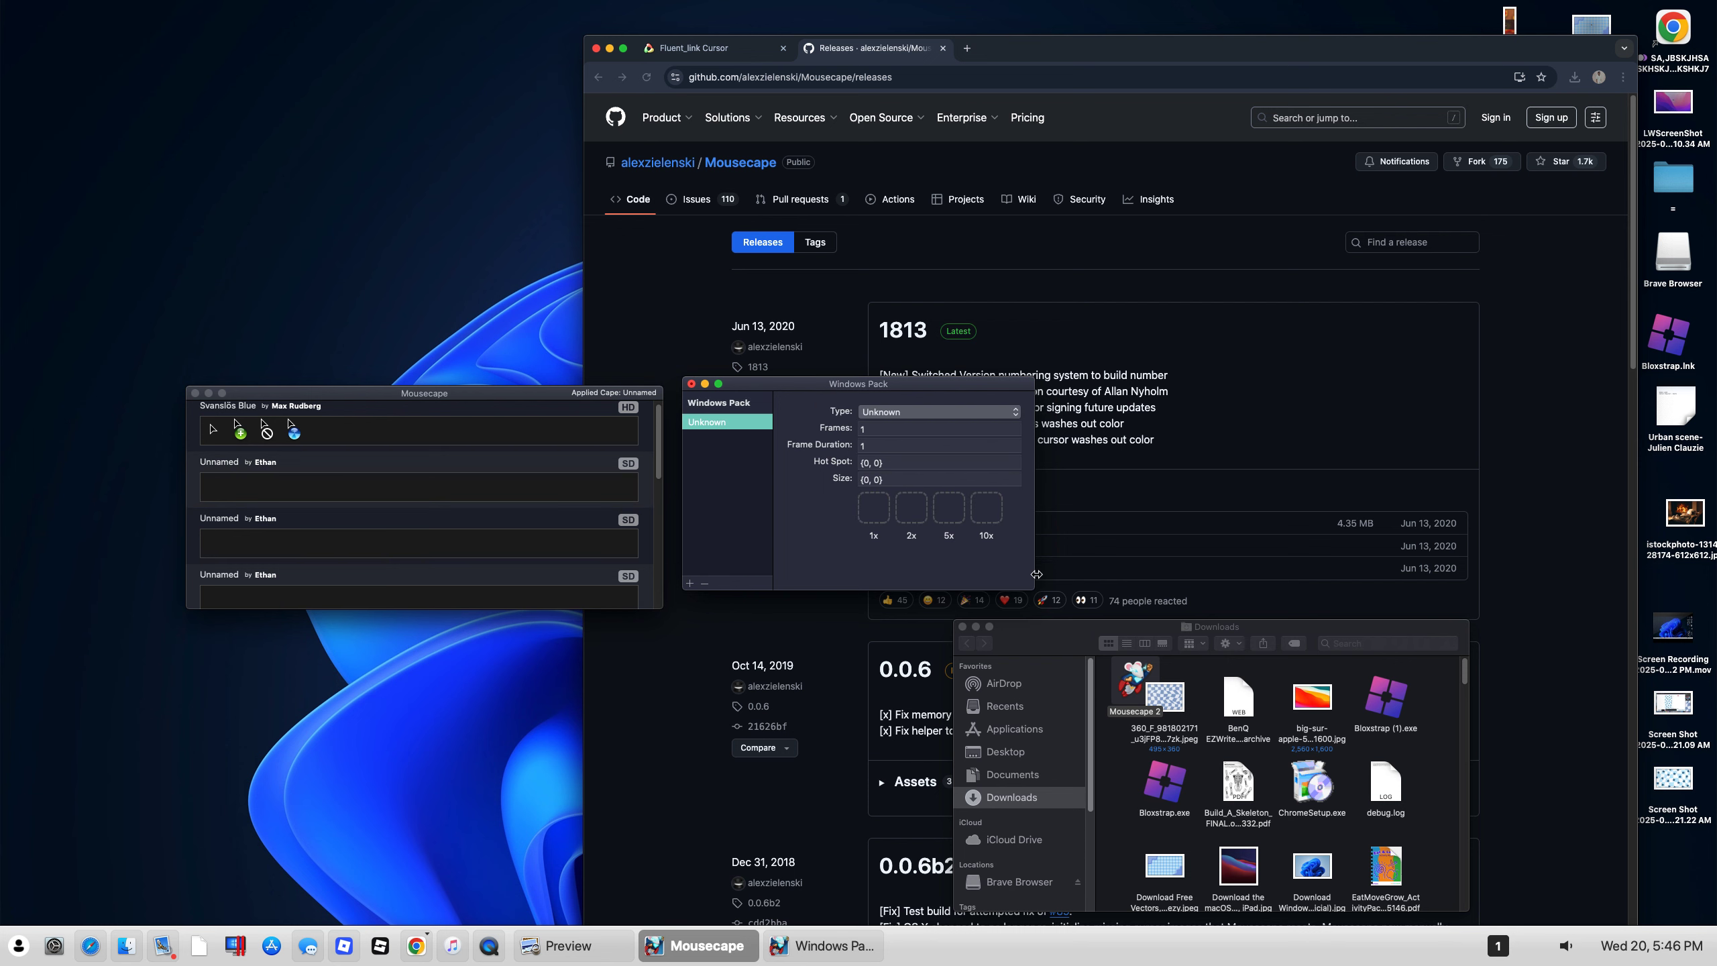
click(923, 415)
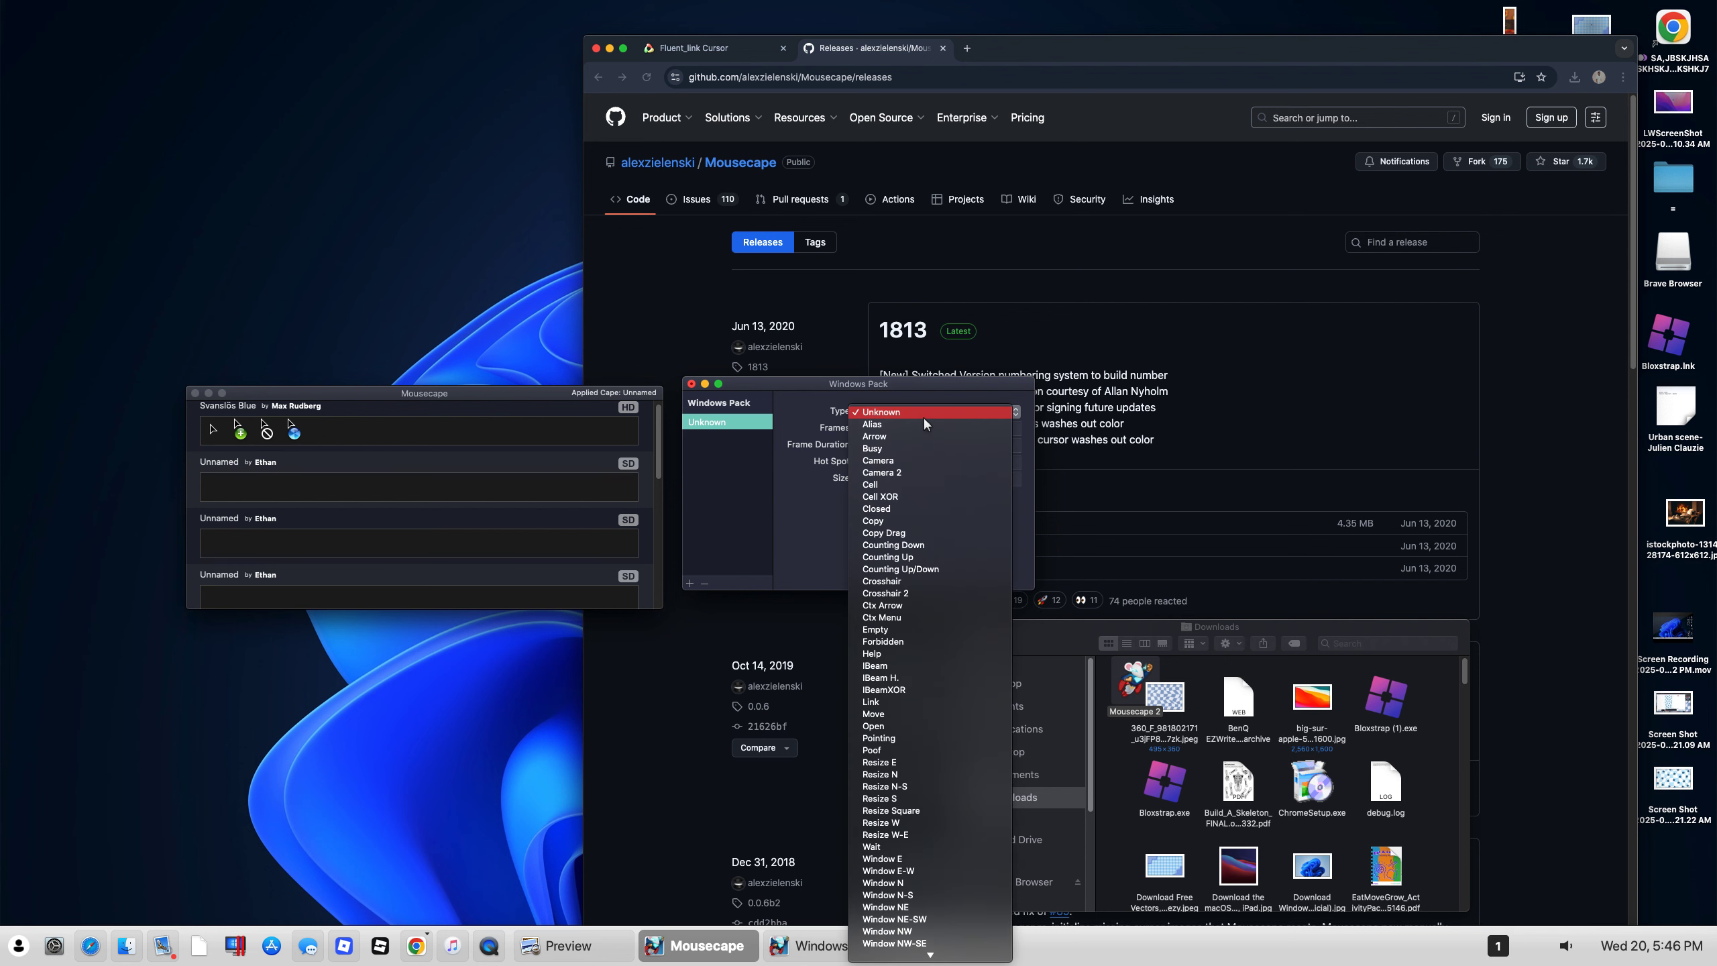
click(776, 467)
Step: Set the new Windows Pack cursor's type to Arrow and use arrow.png from Downloads as its 1x image
scroll(1237, 800, down, 5)
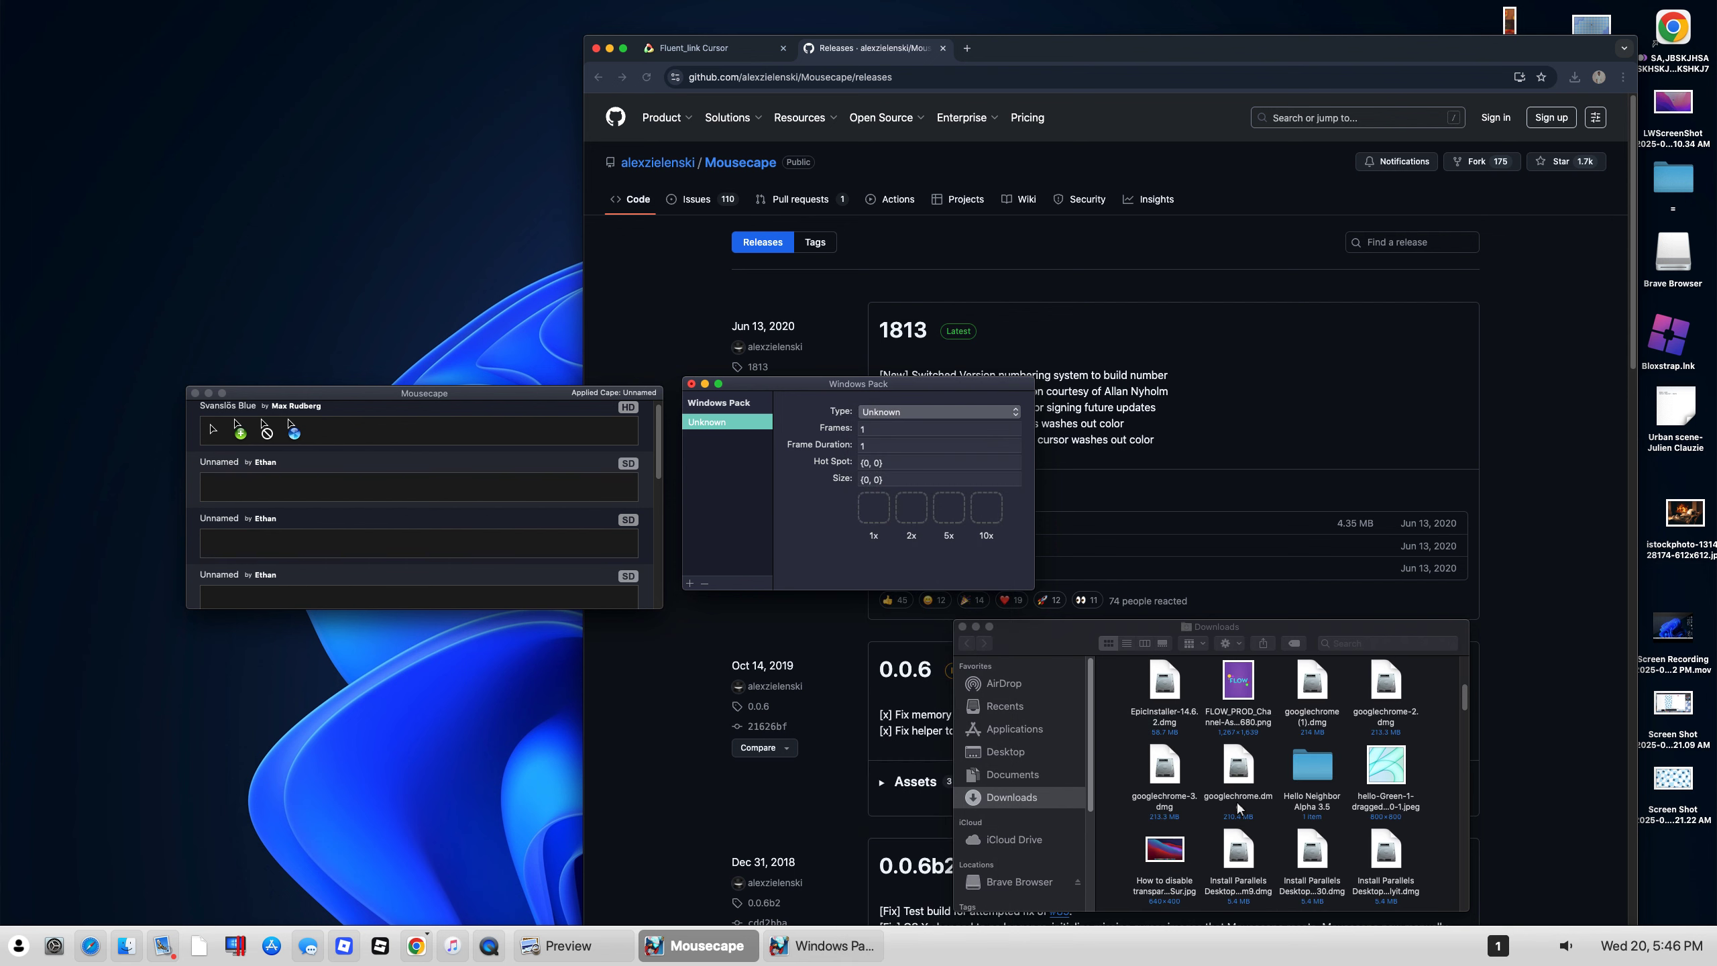
scroll(1237, 800, down, 5)
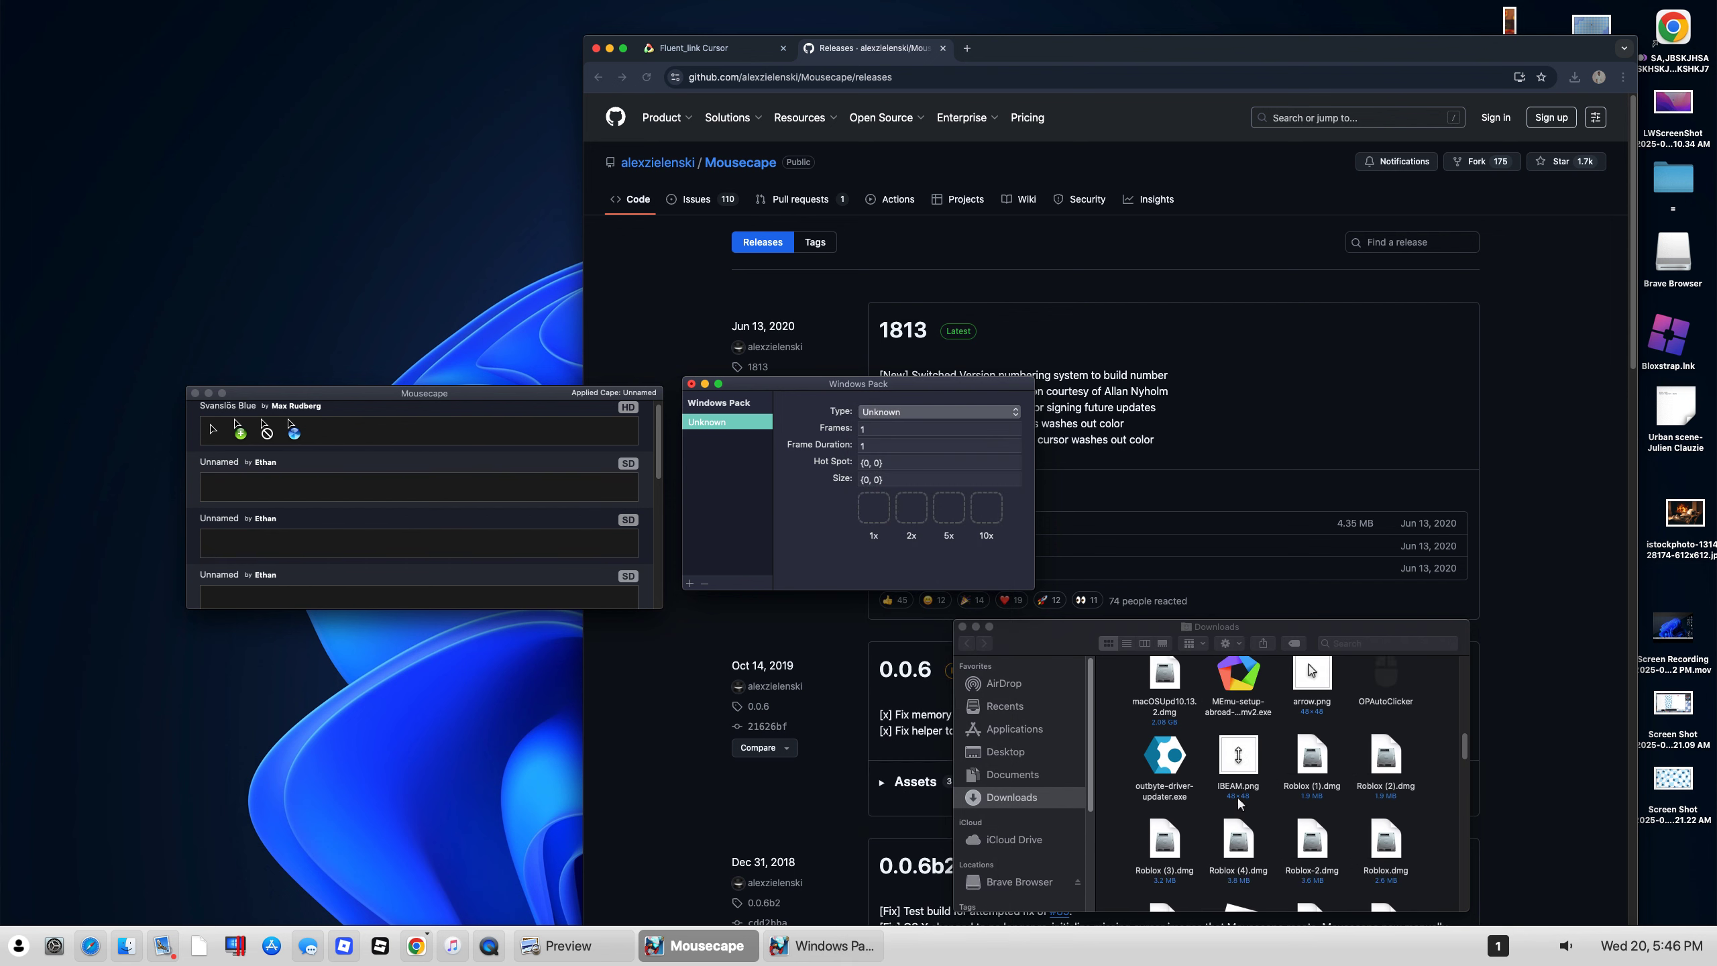
scroll(1237, 795, up, 1)
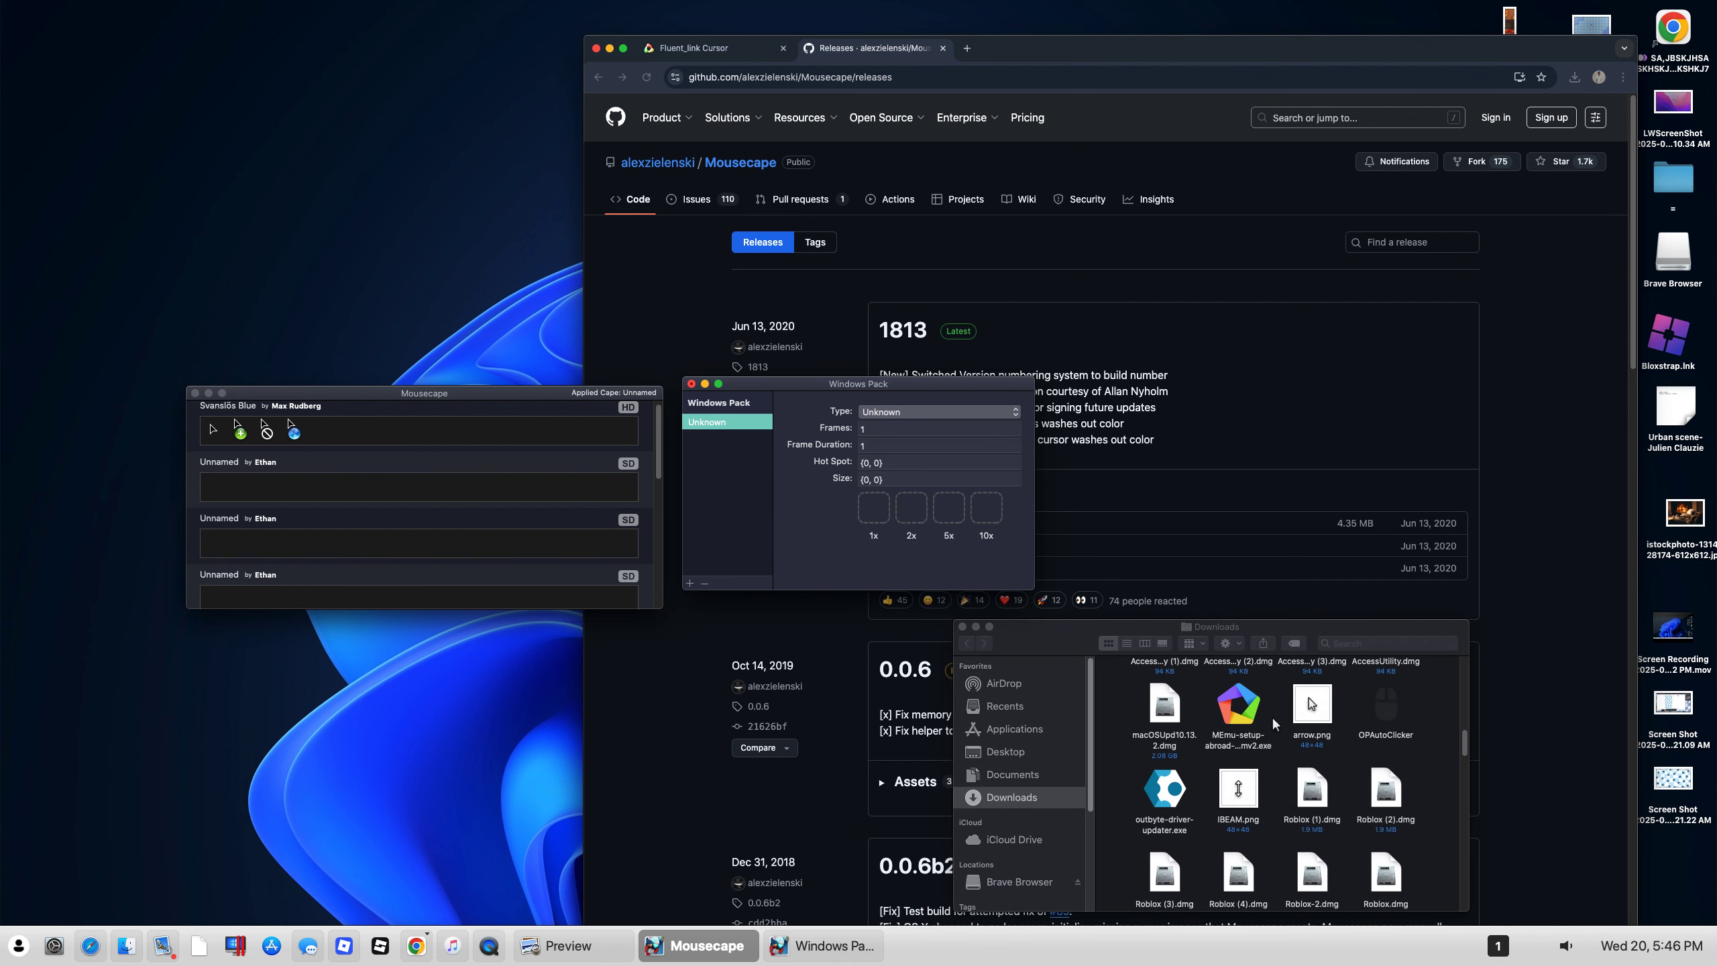
click(905, 410)
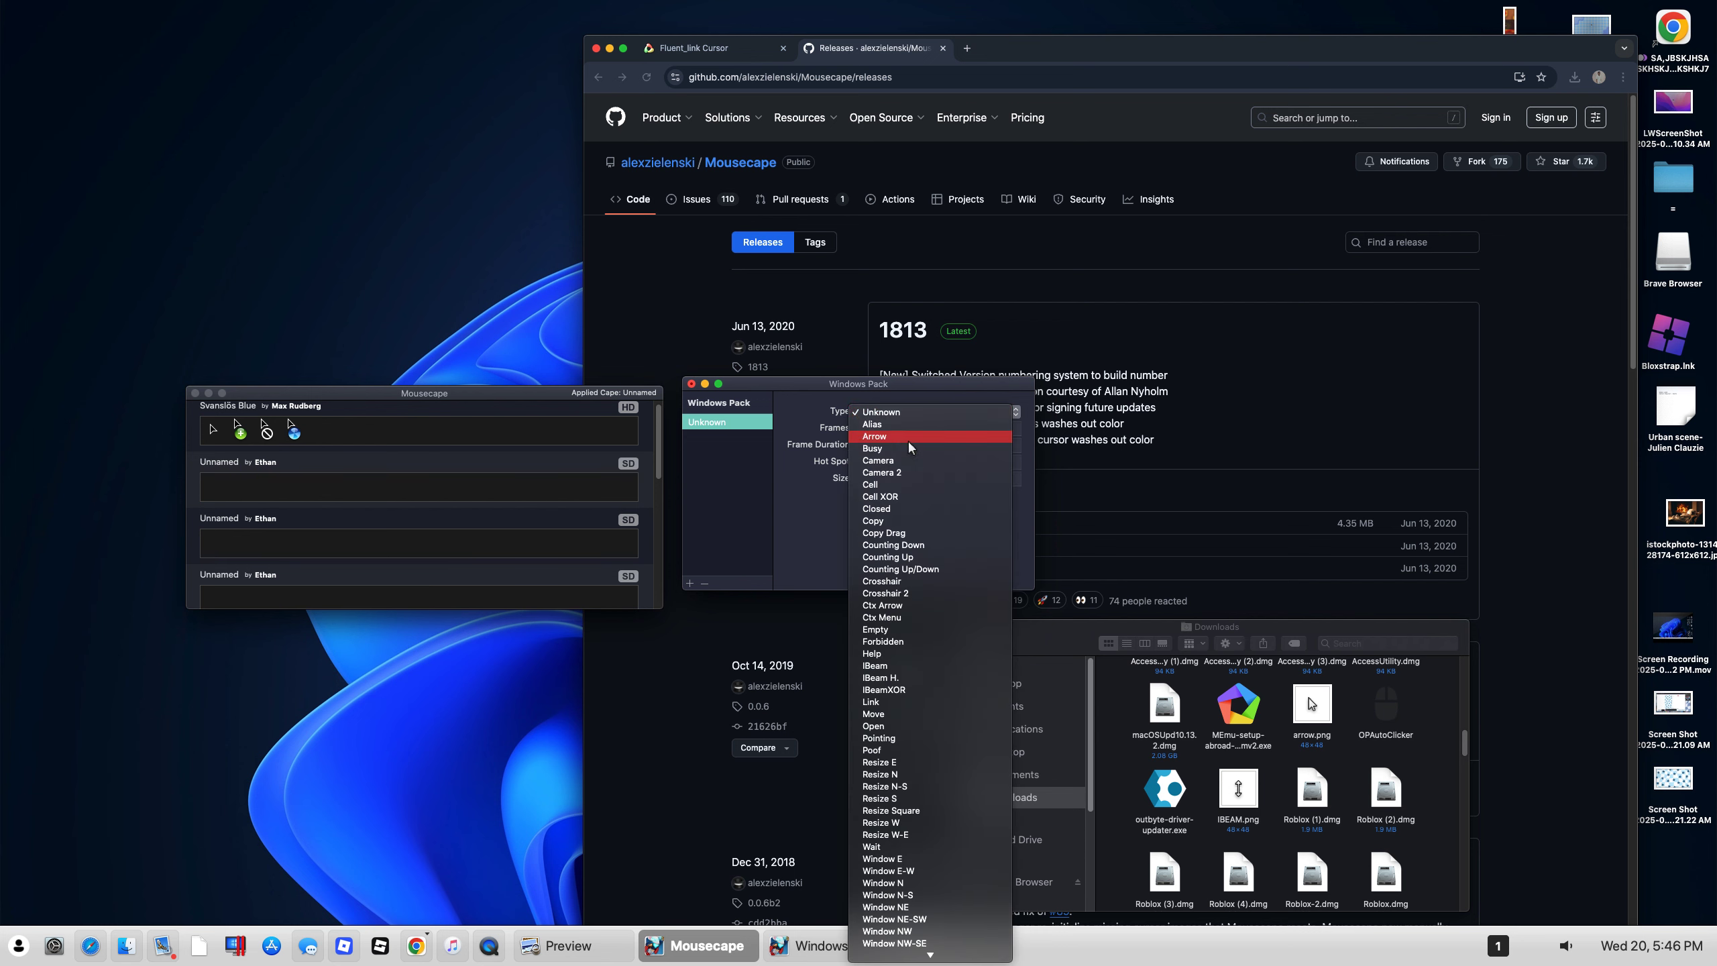
click(906, 438)
drag(1312, 707, 883, 520)
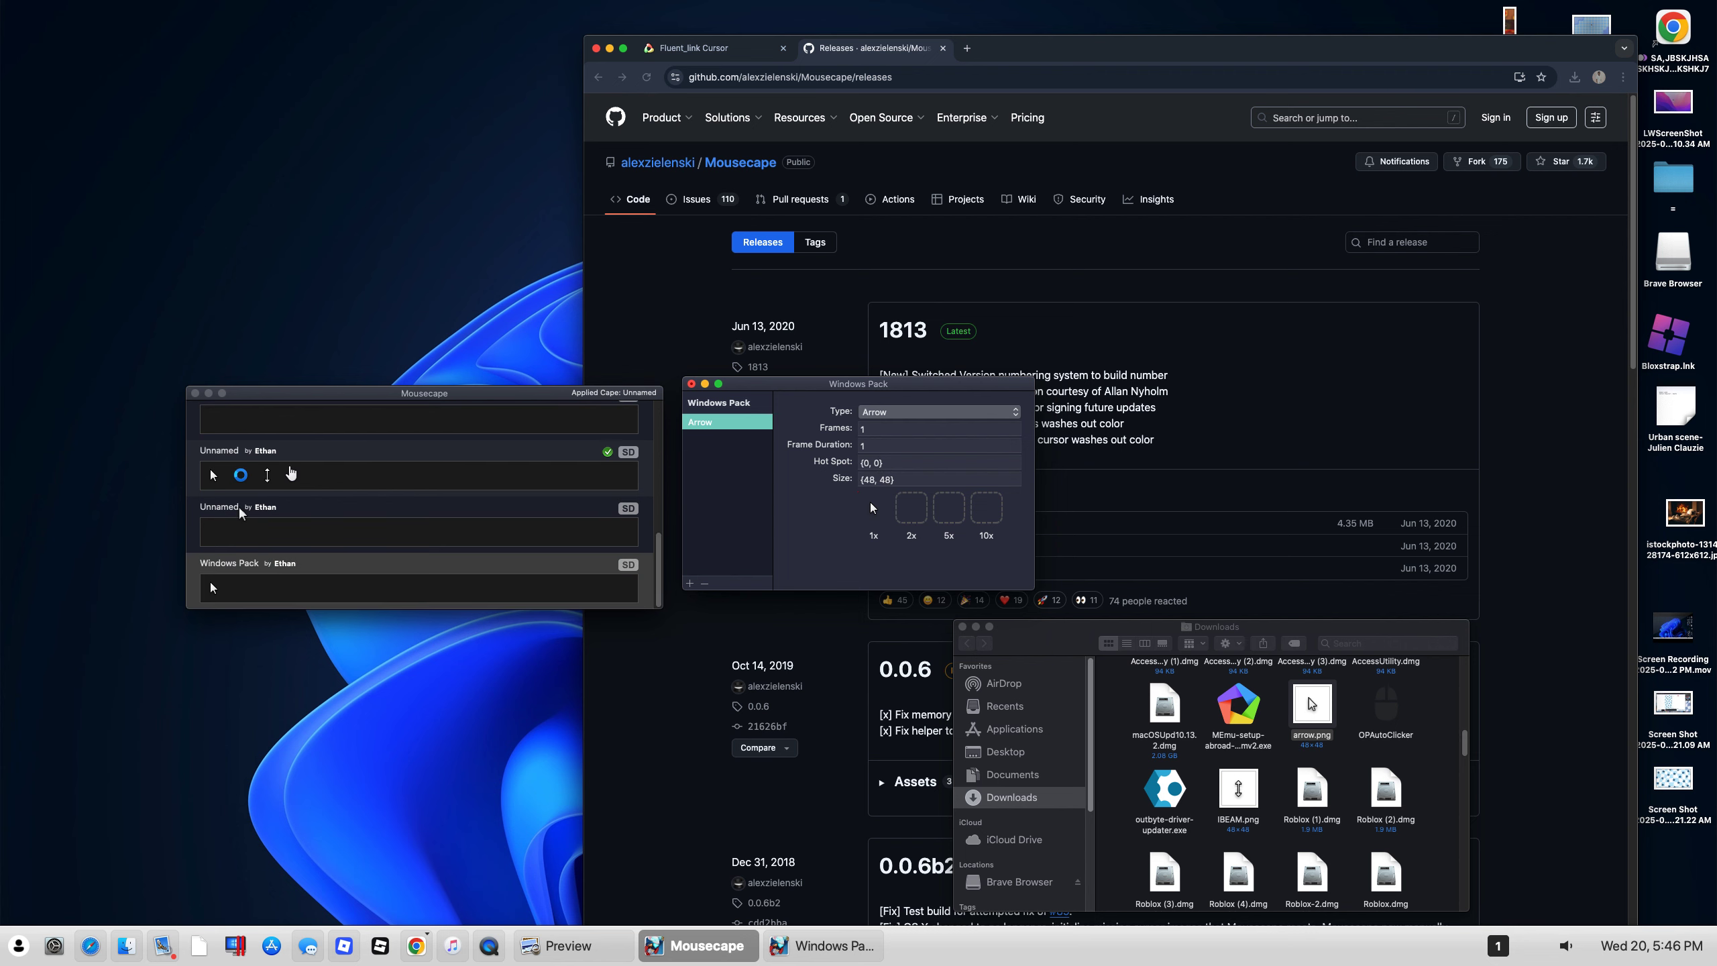
Step: Save the Windows Pack changes and open the Arrow cursor of the currently applied unnamed cape
right_click(251, 463)
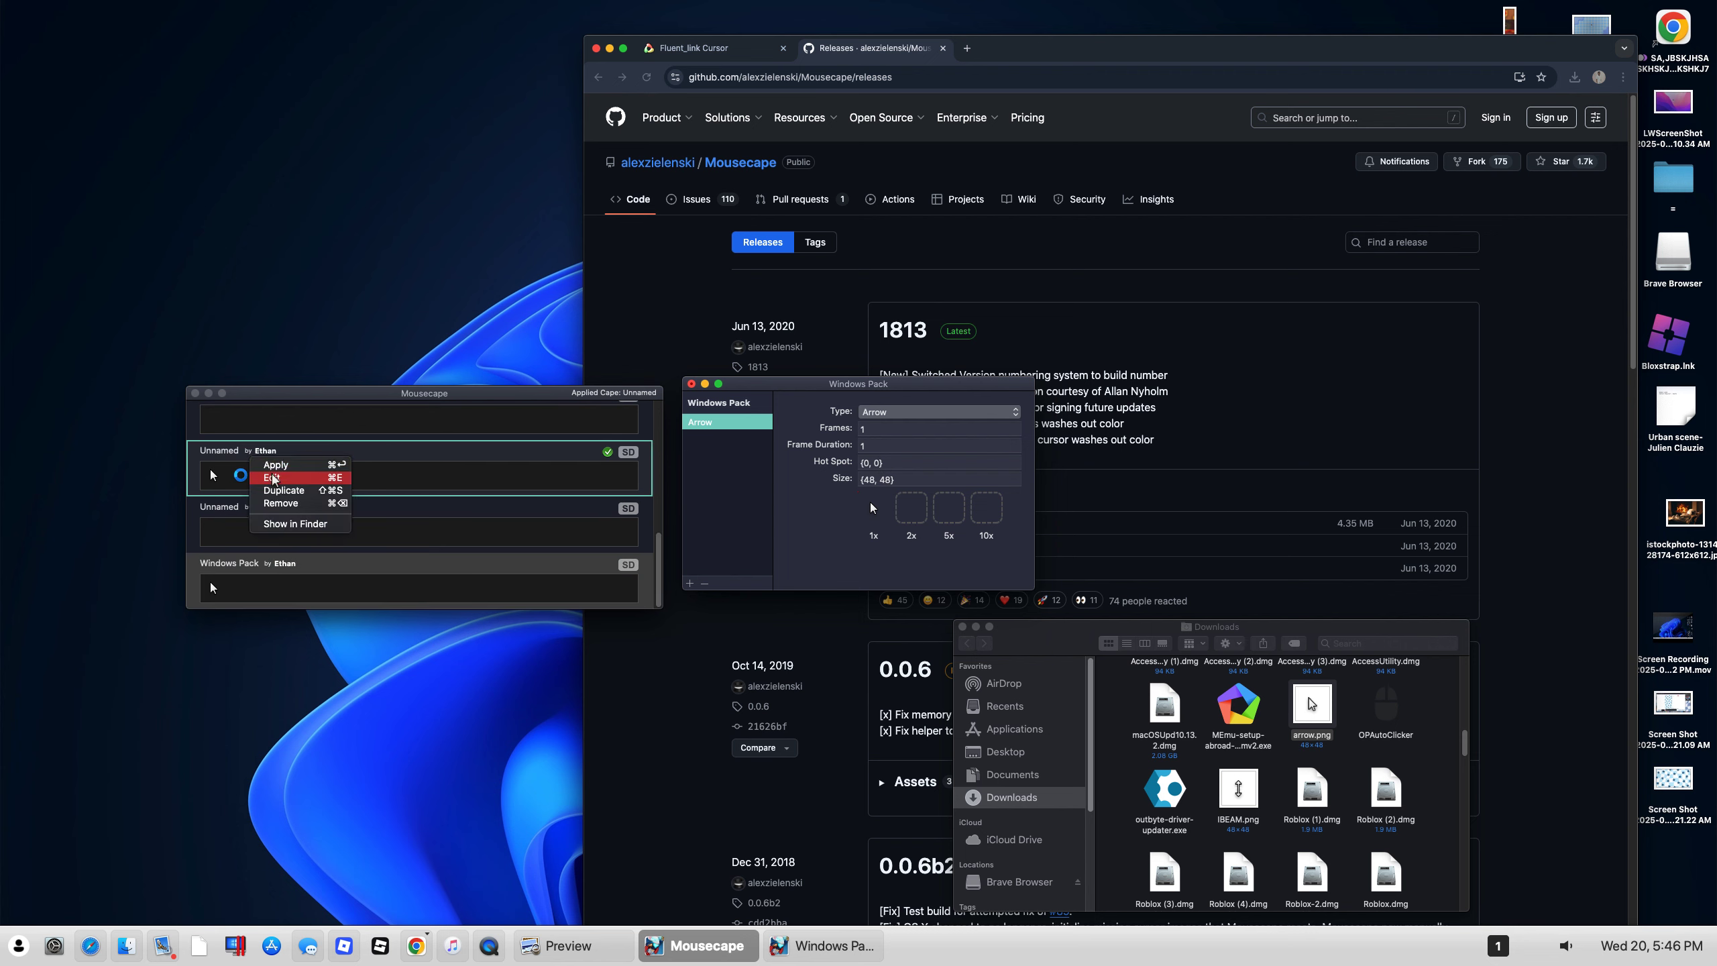
click(277, 476)
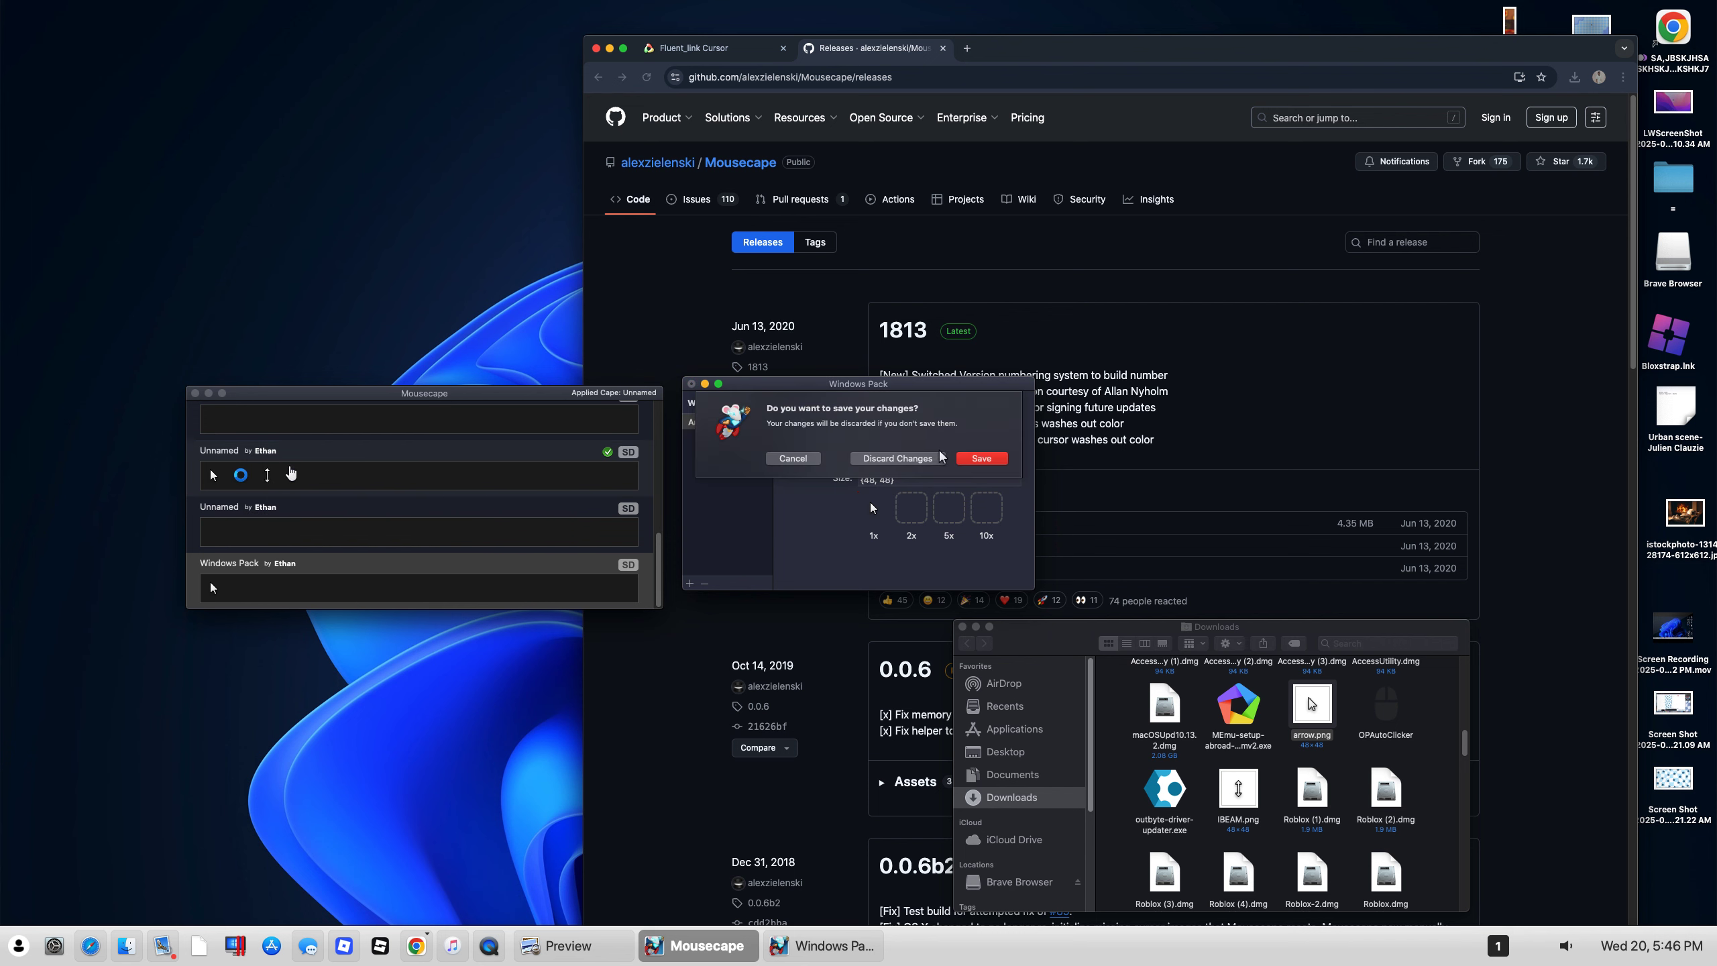
click(994, 459)
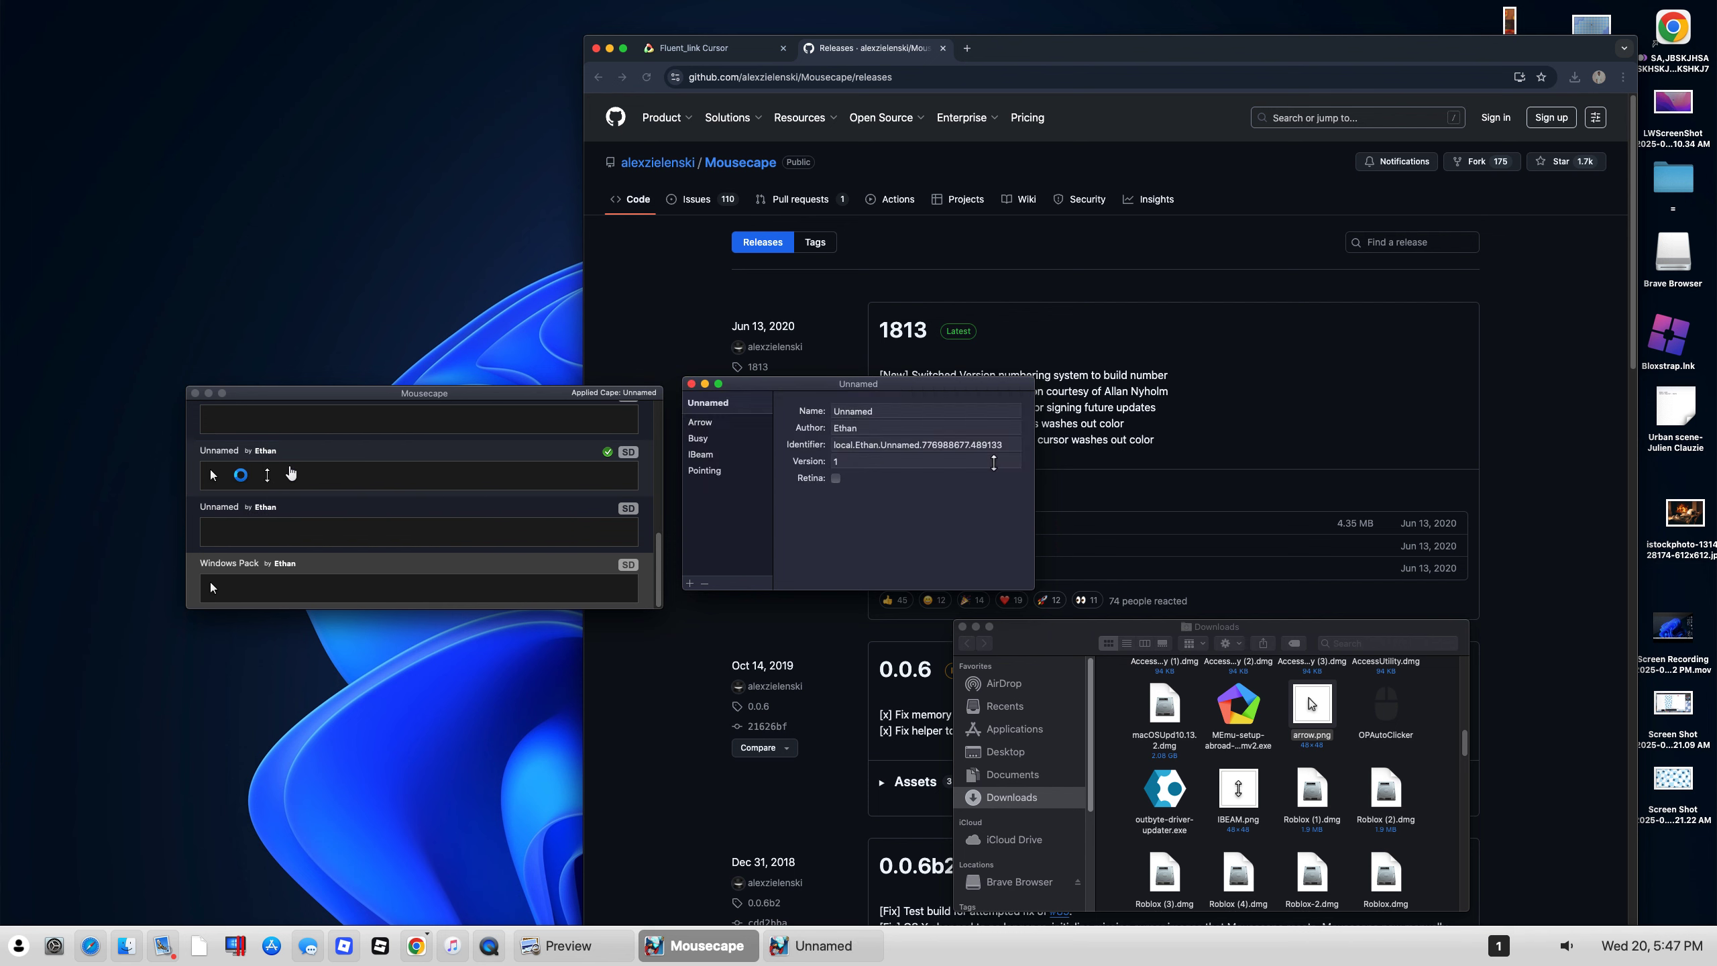
click(711, 422)
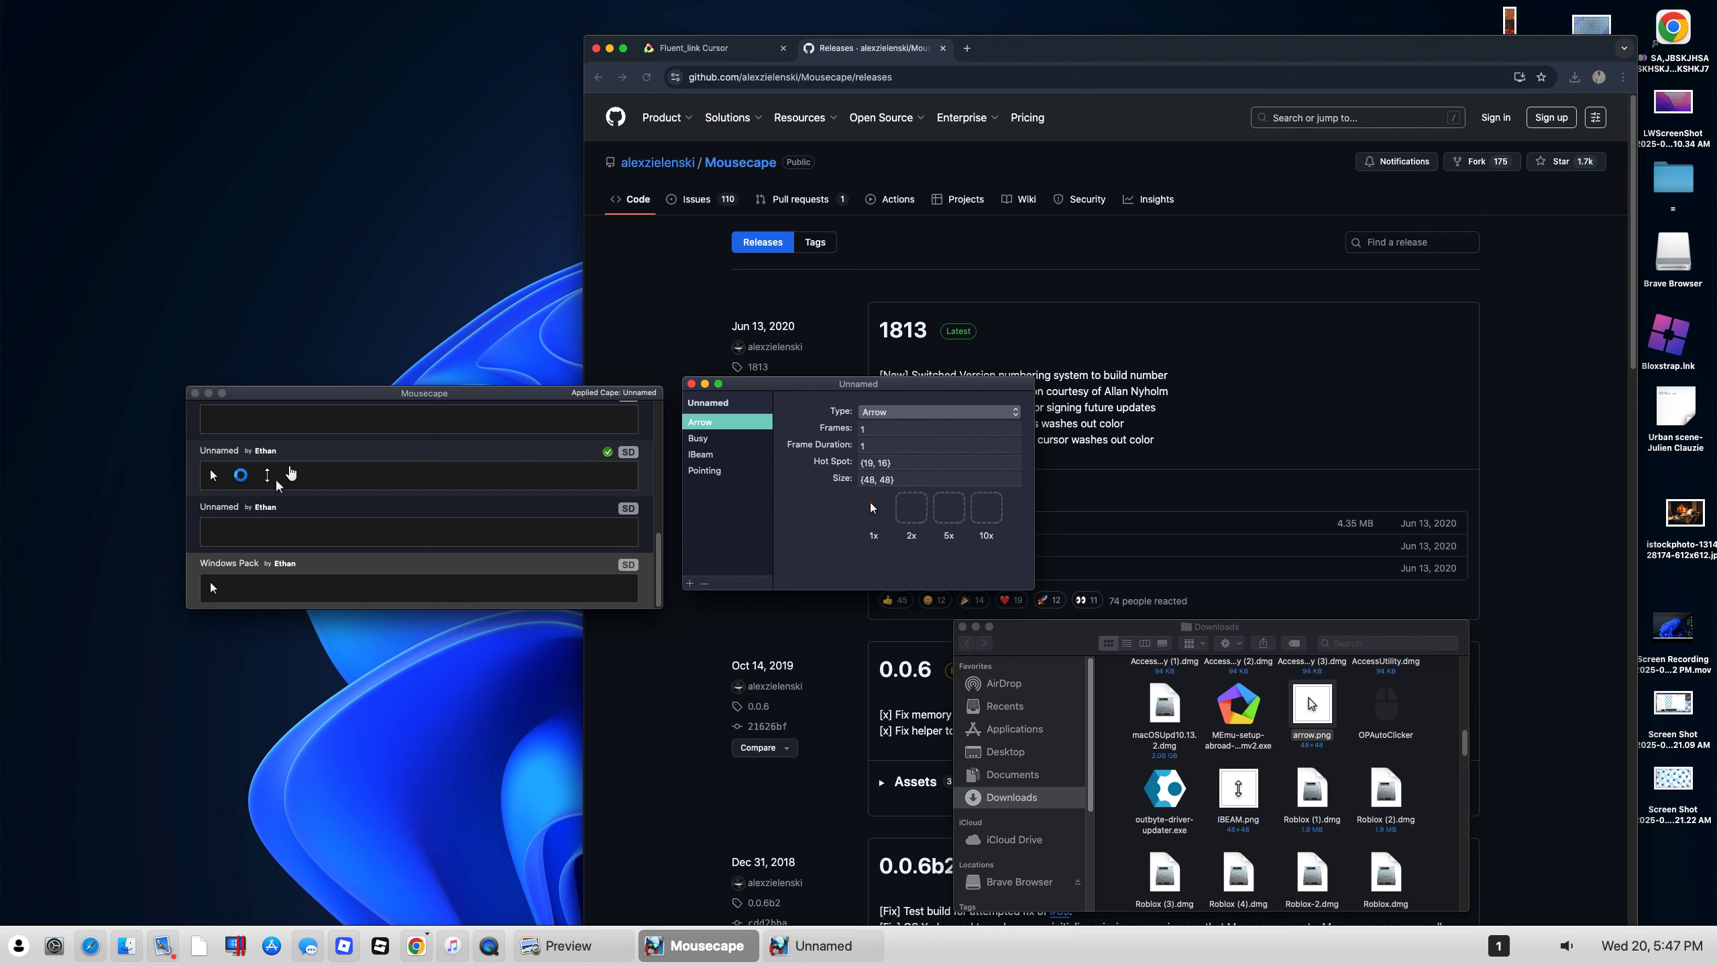
Step: Open the empty unnamed capes between Svanslös Blue and the applied cape one after another to check their contents
click(272, 515)
click(275, 502)
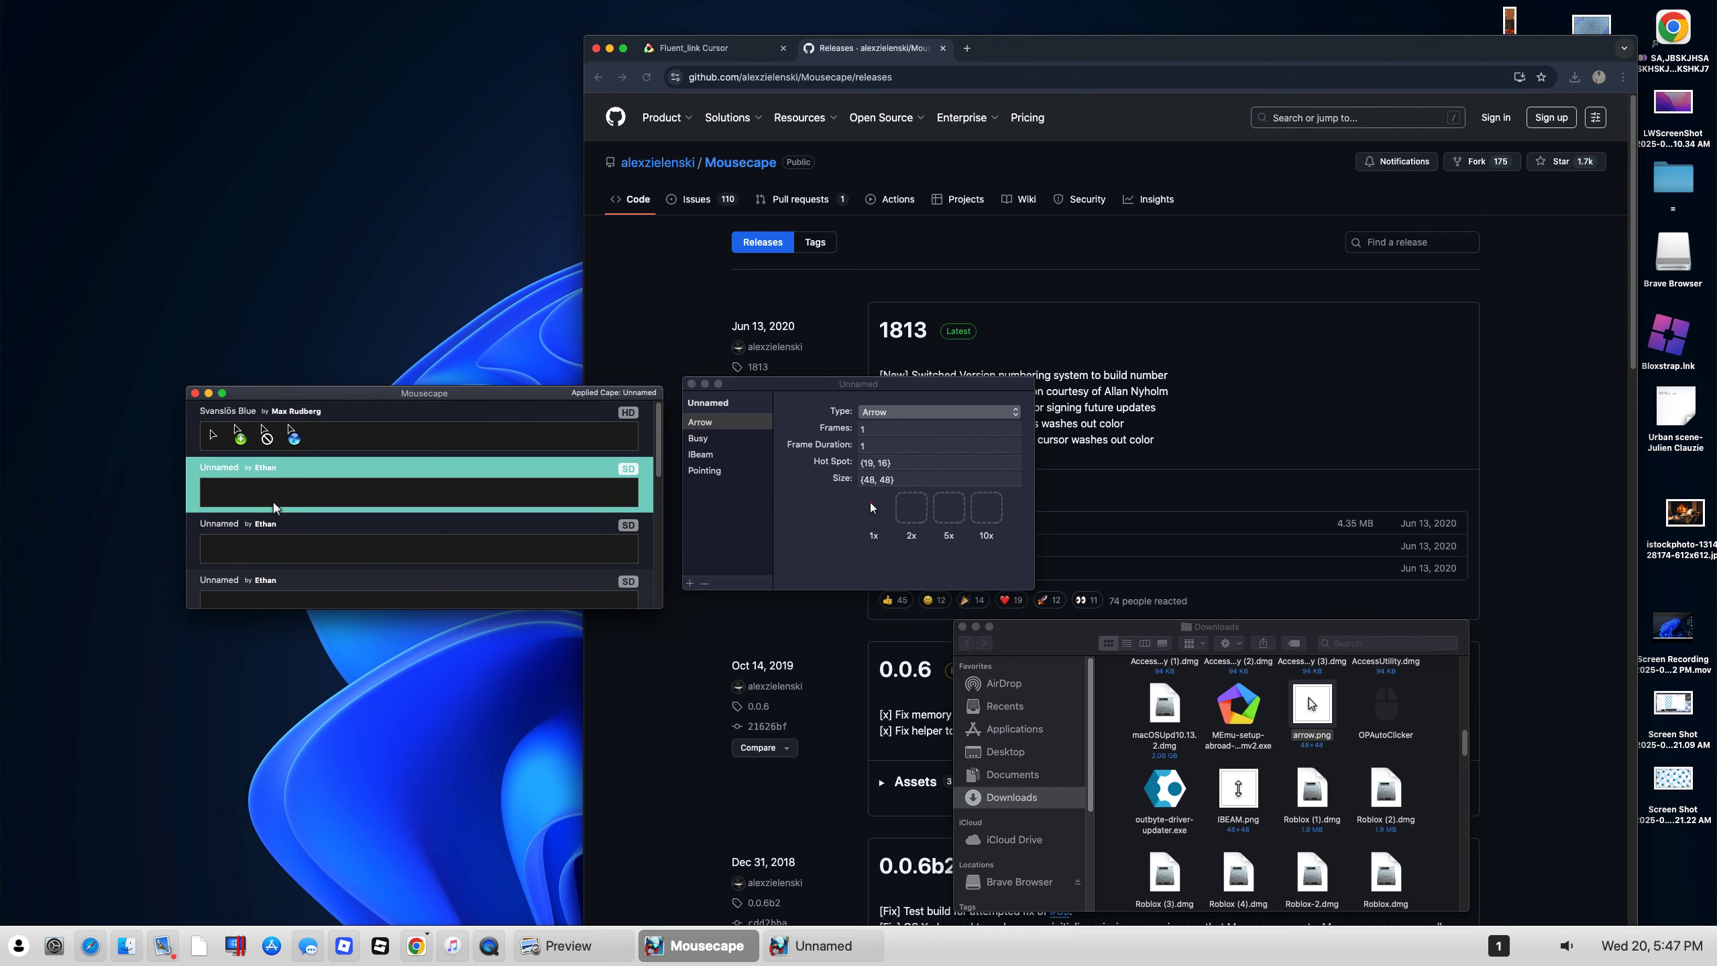
right_click(275, 503)
click(285, 517)
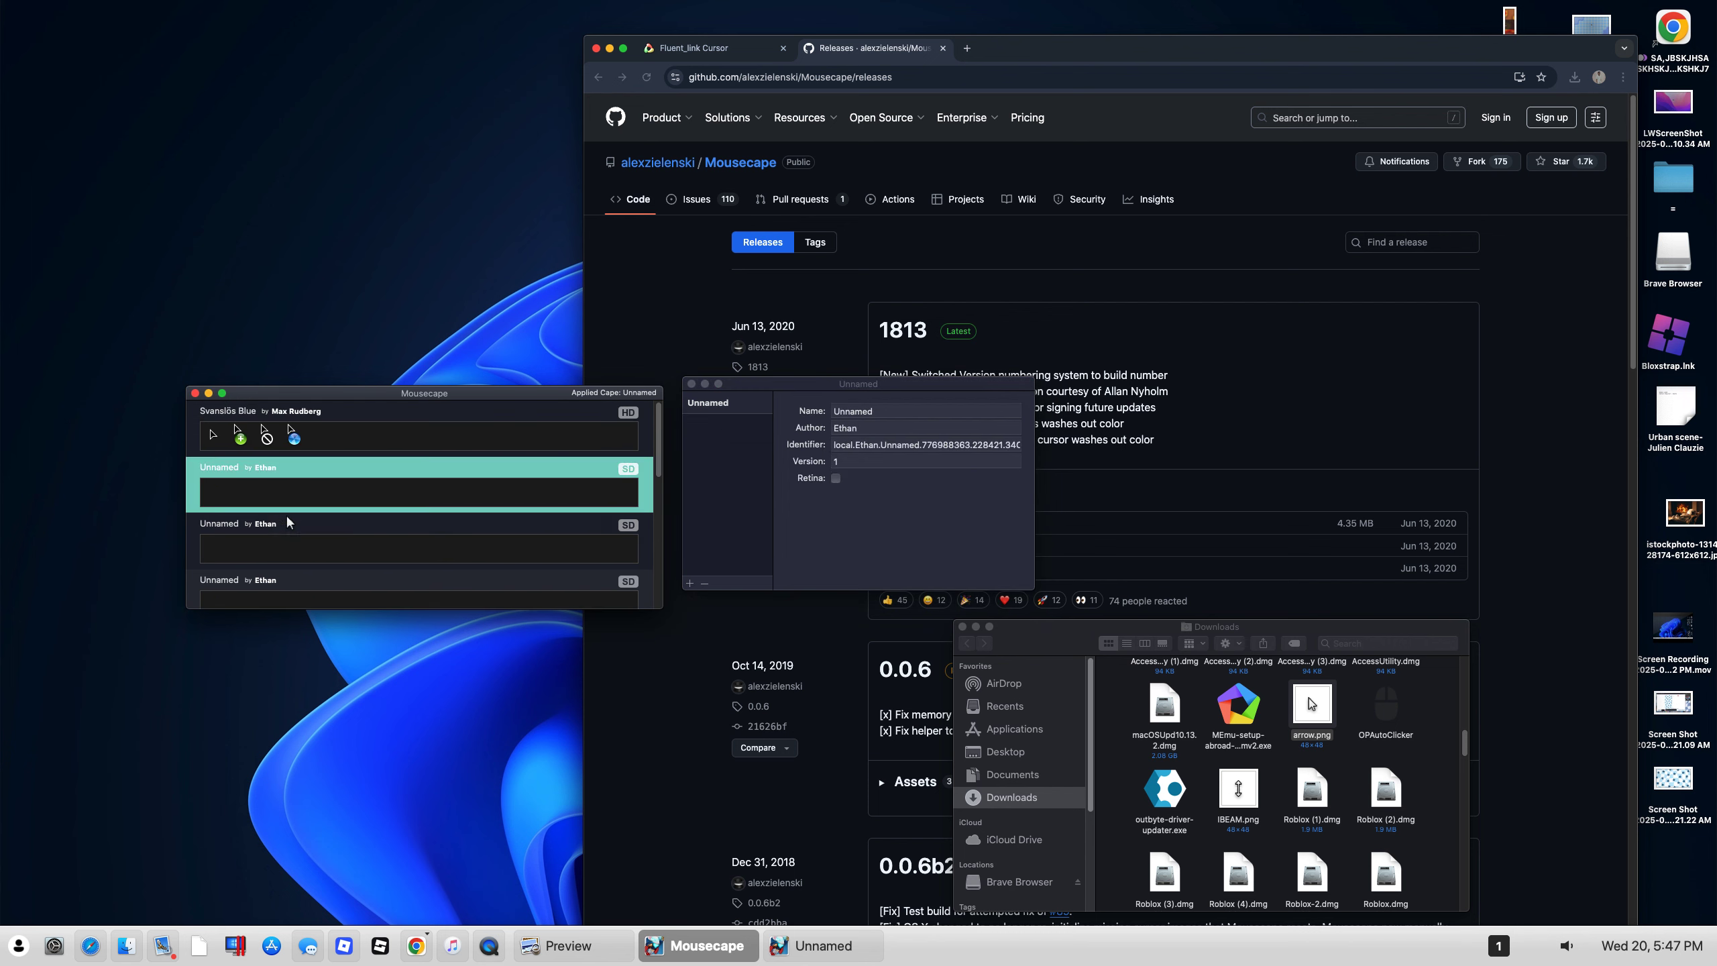
right_click(277, 533)
click(298, 557)
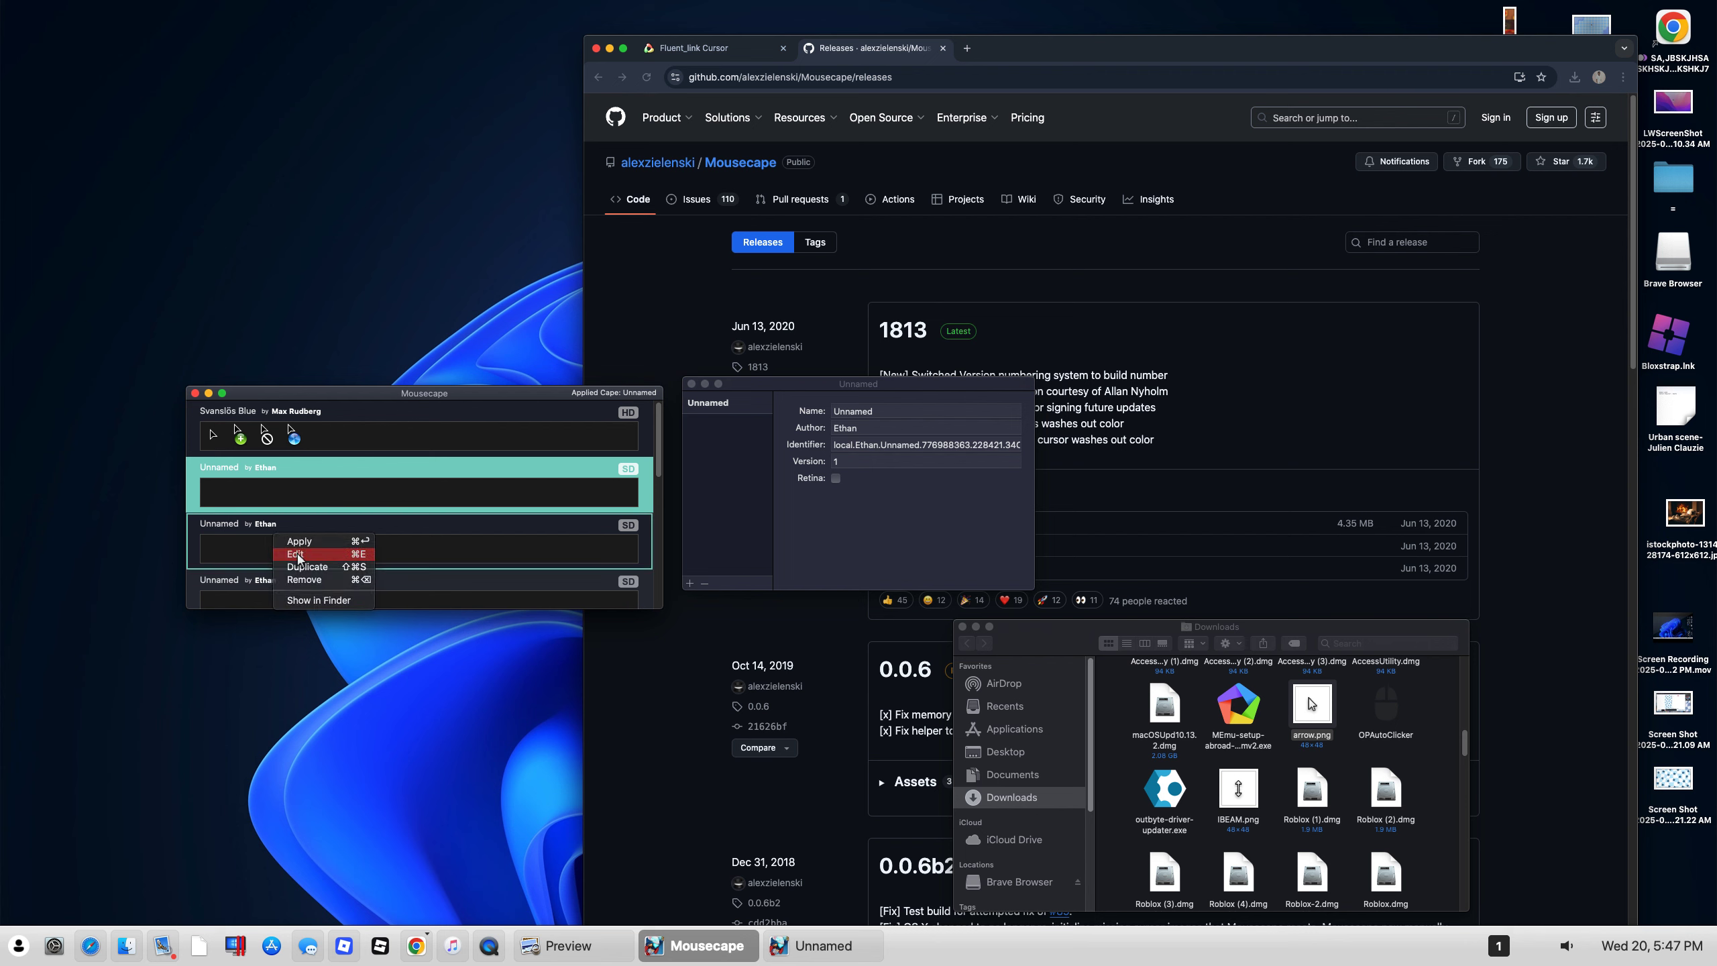
click(299, 561)
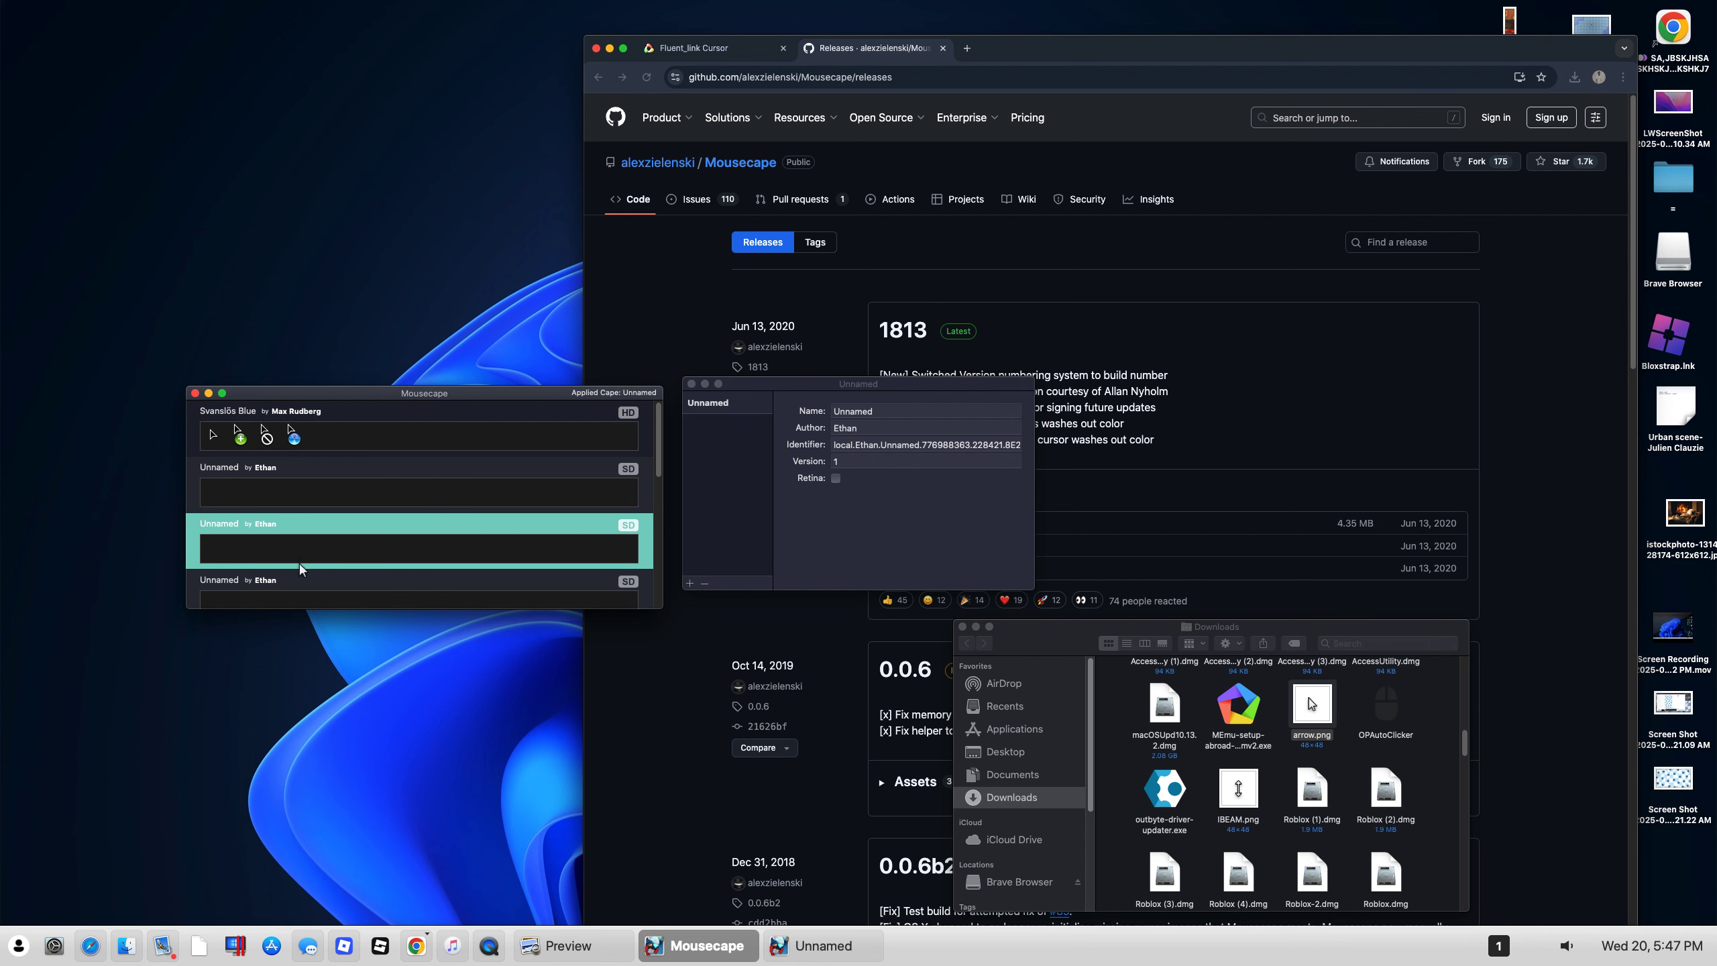
right_click(299, 563)
click(314, 574)
scroll(312, 562, down, 2)
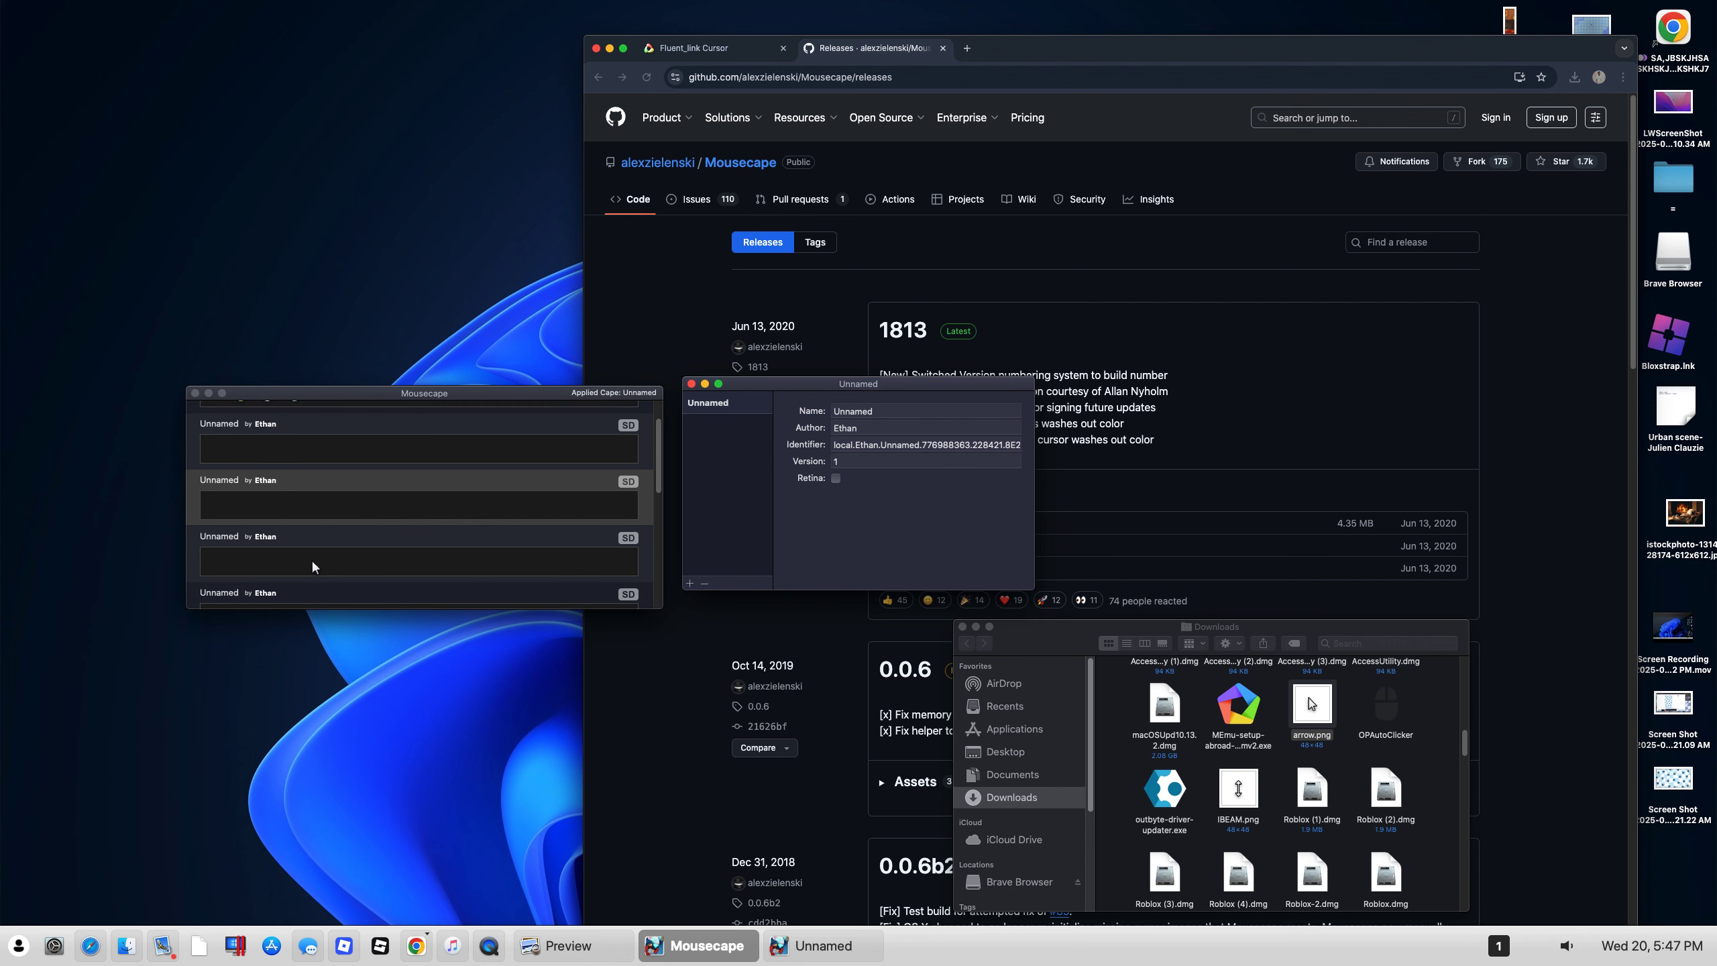
click(312, 498)
right_click(313, 498)
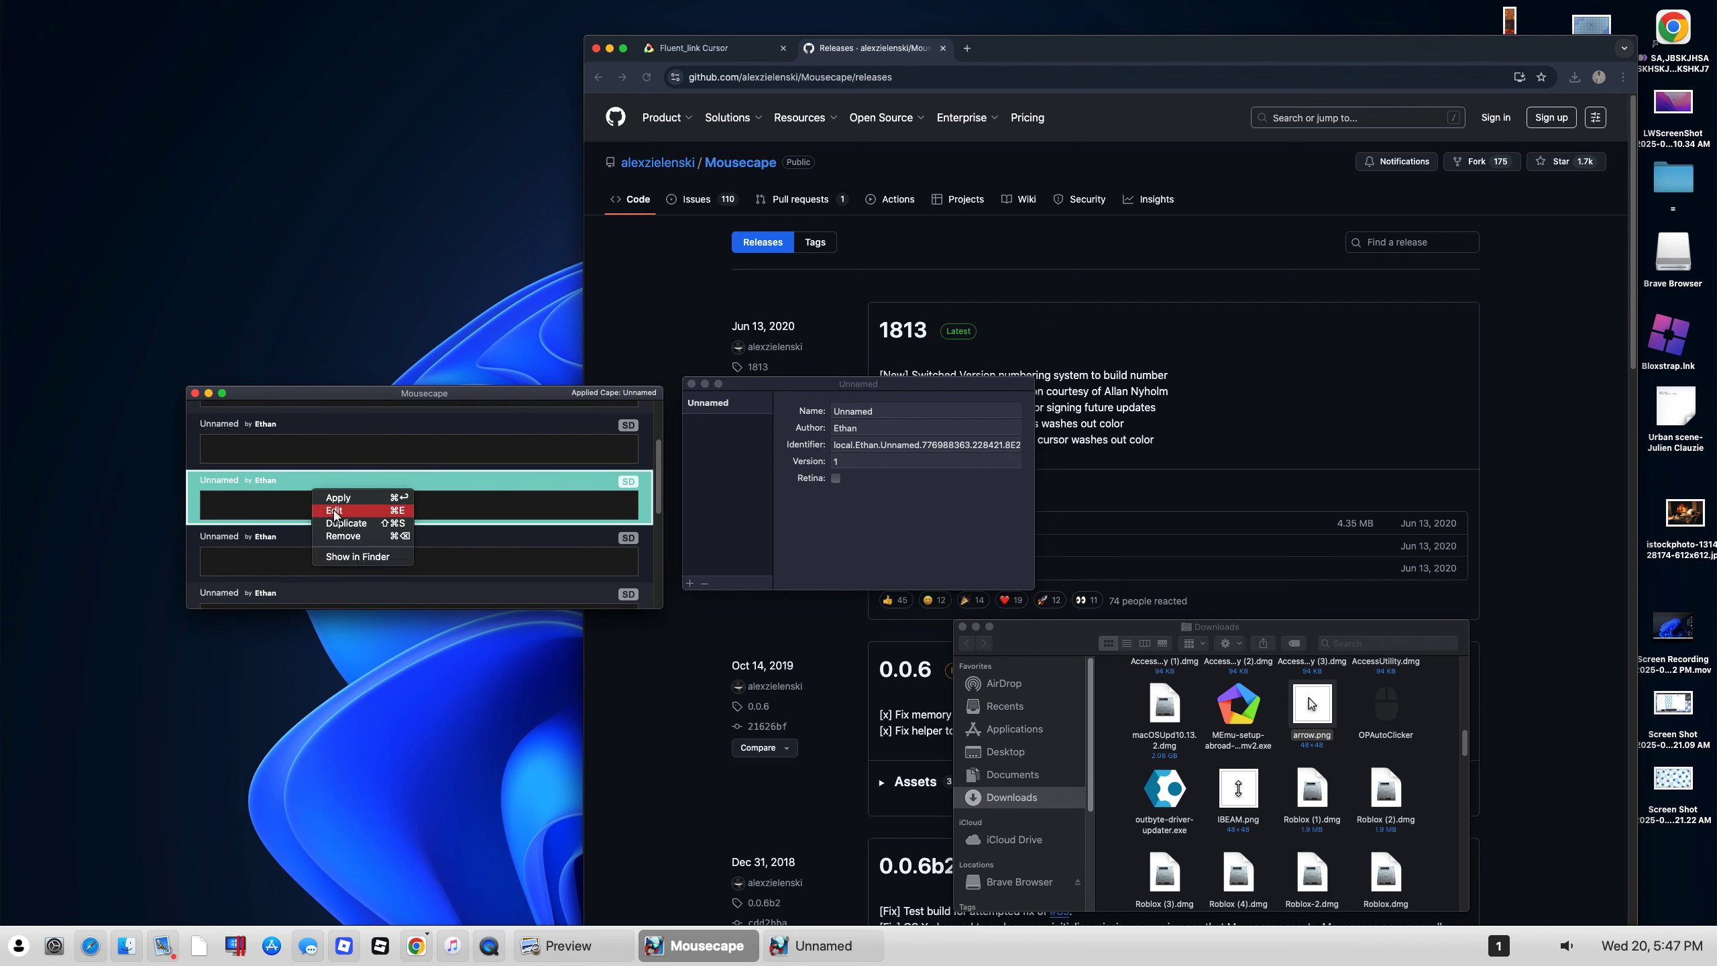
click(335, 509)
click(292, 566)
right_click(291, 567)
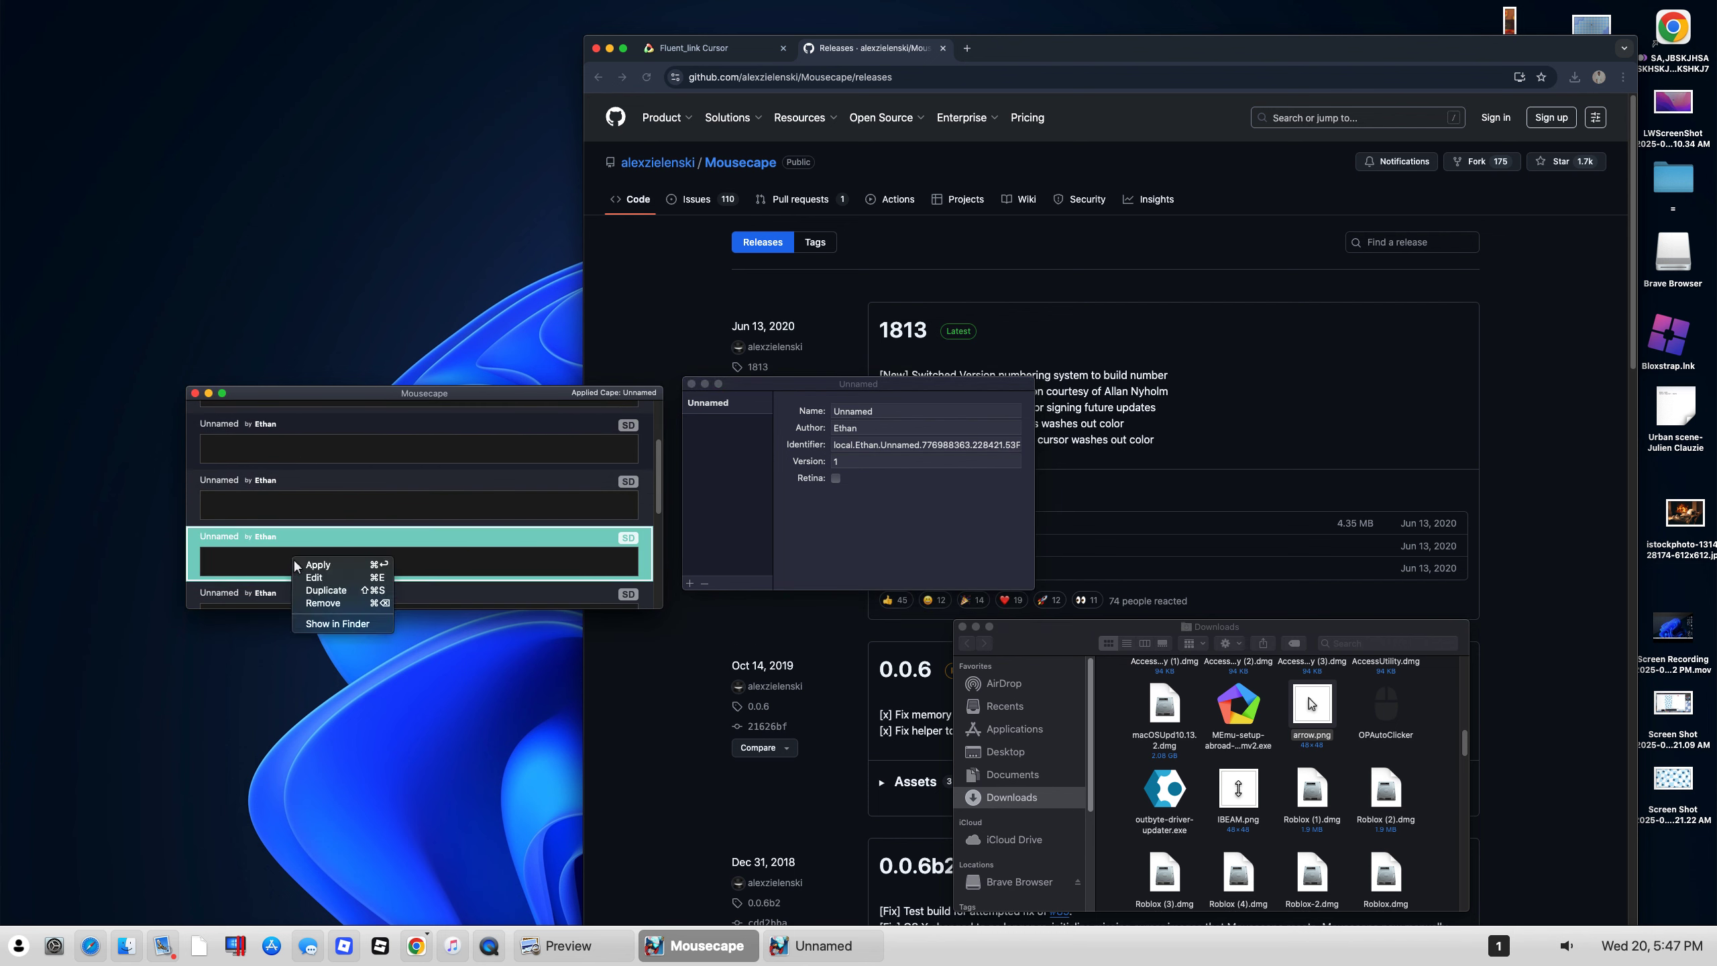
click(300, 575)
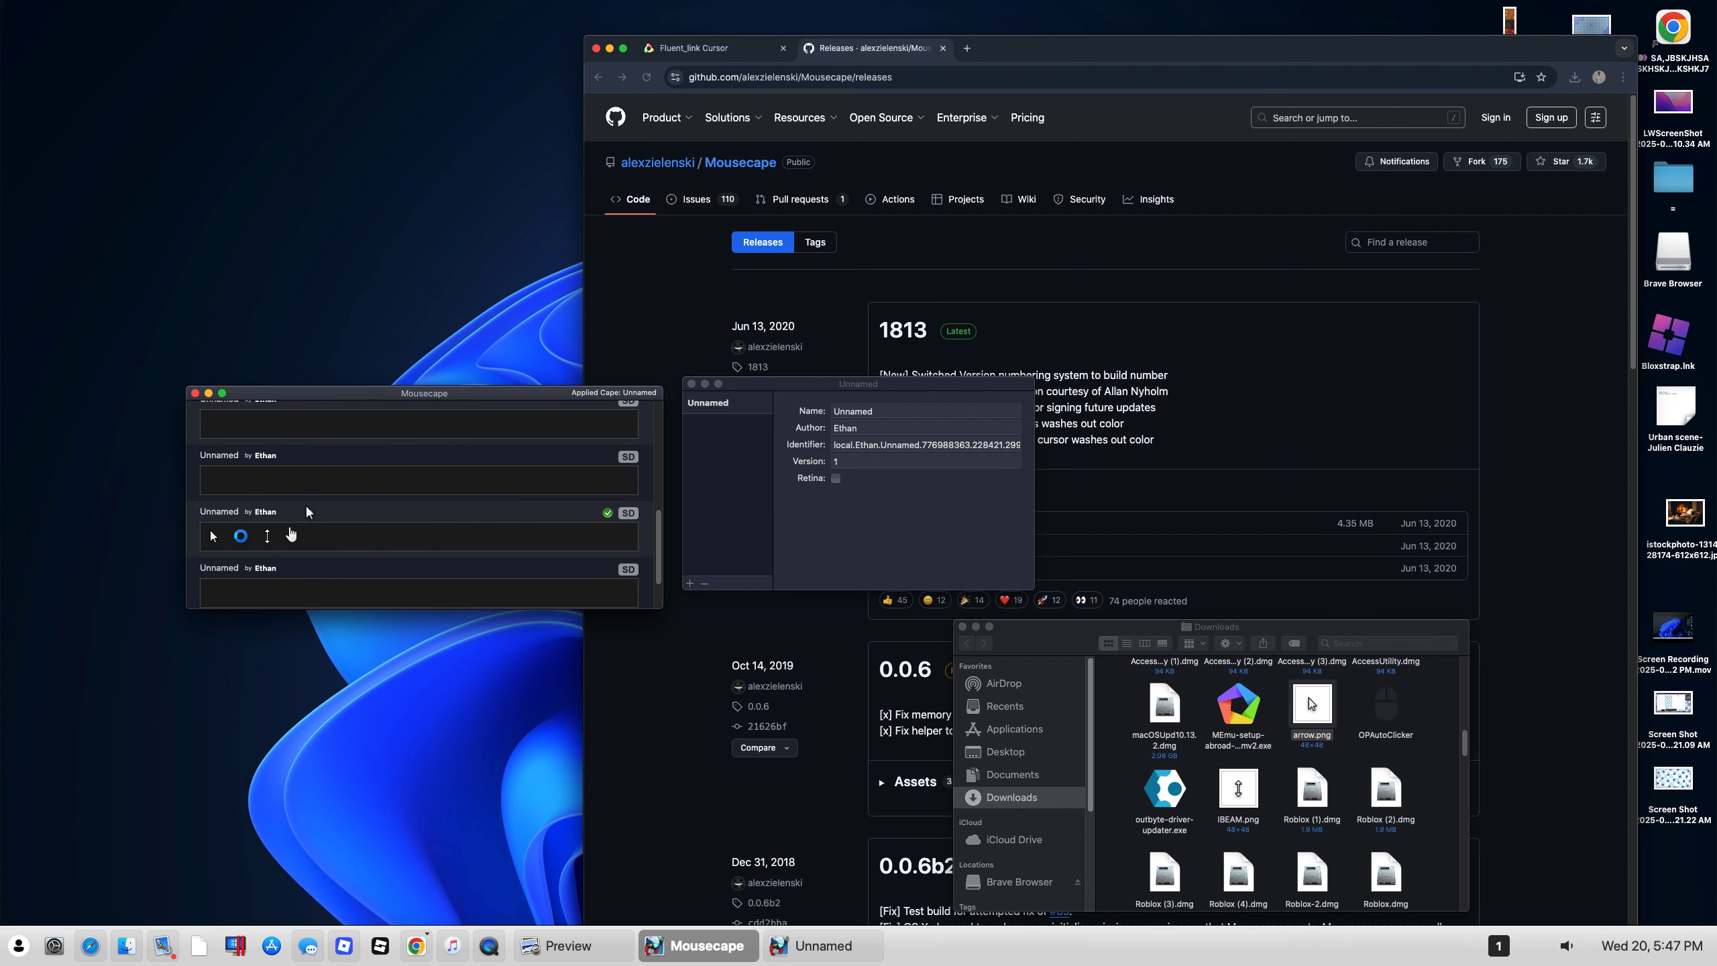
scroll(308, 504, up, 3)
click(289, 516)
right_click(288, 518)
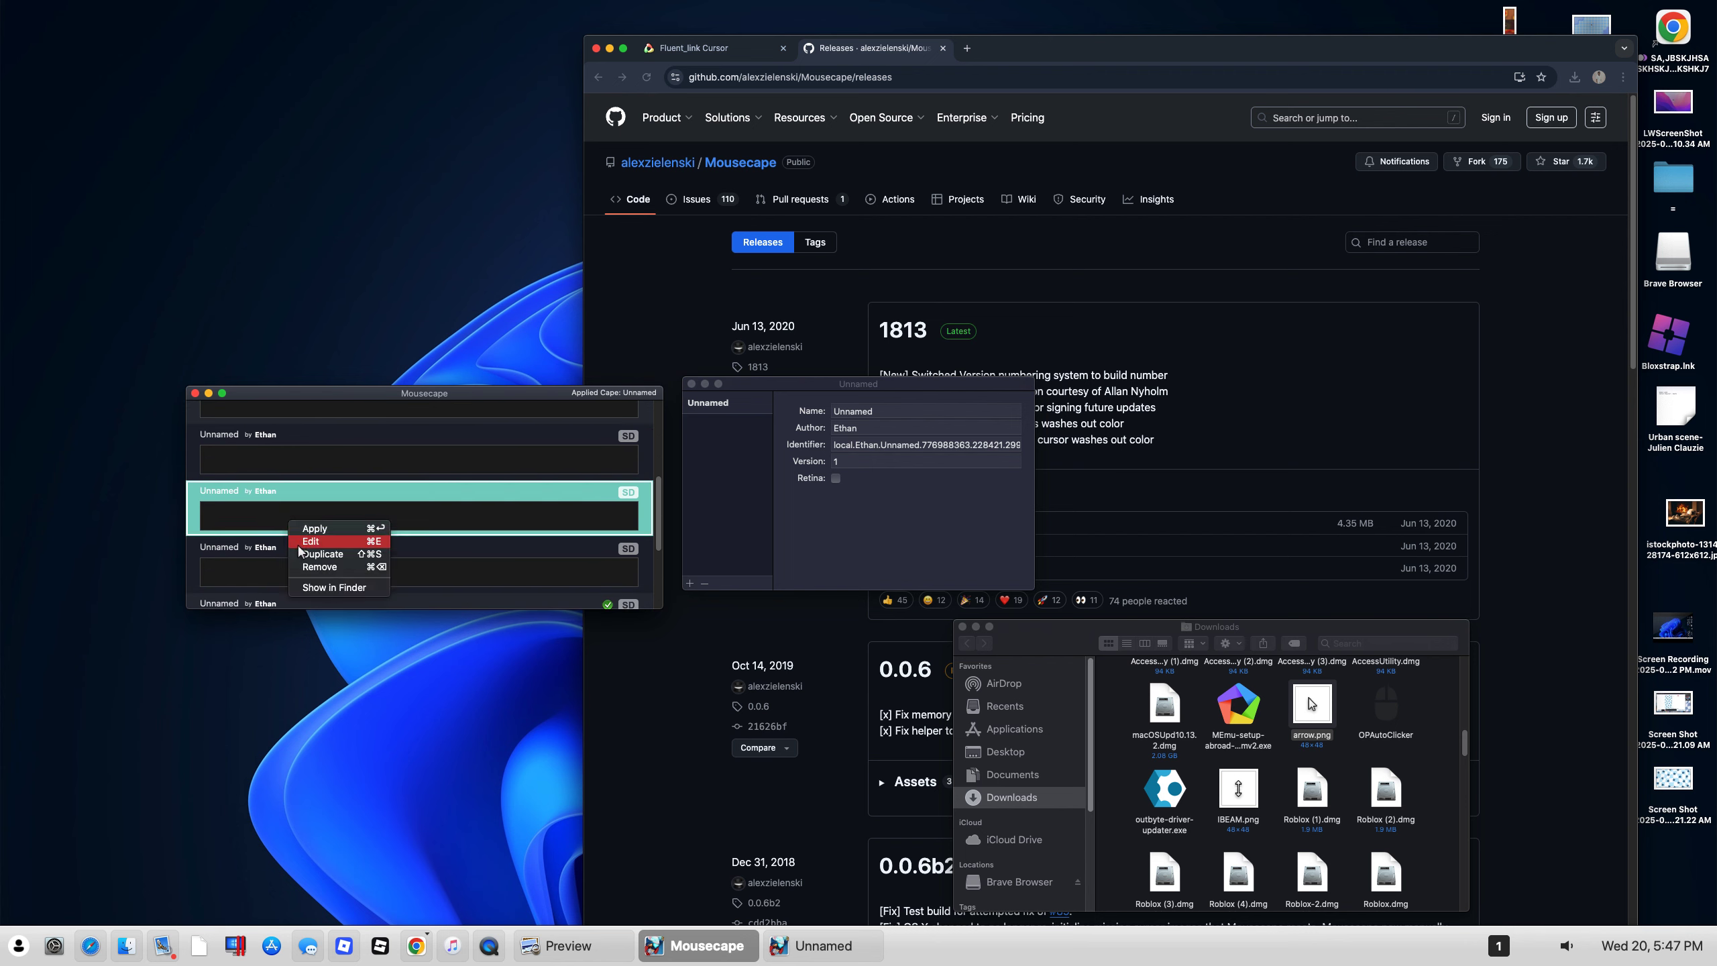
click(299, 545)
click(295, 560)
right_click(321, 571)
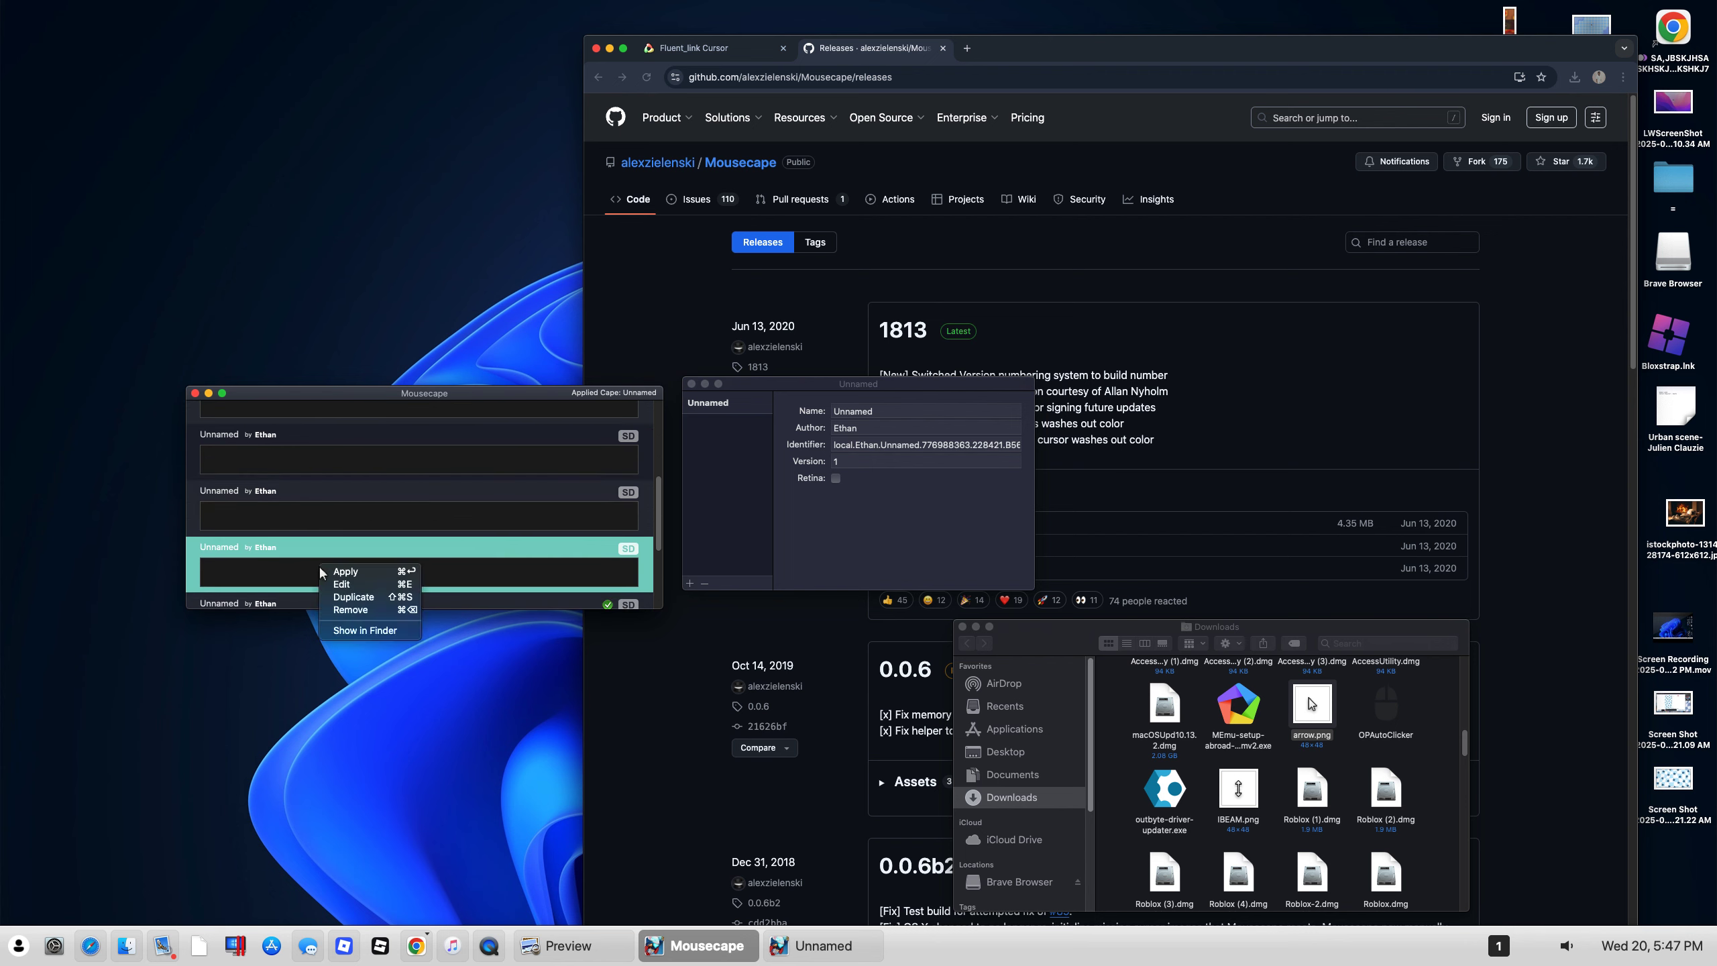
click(343, 583)
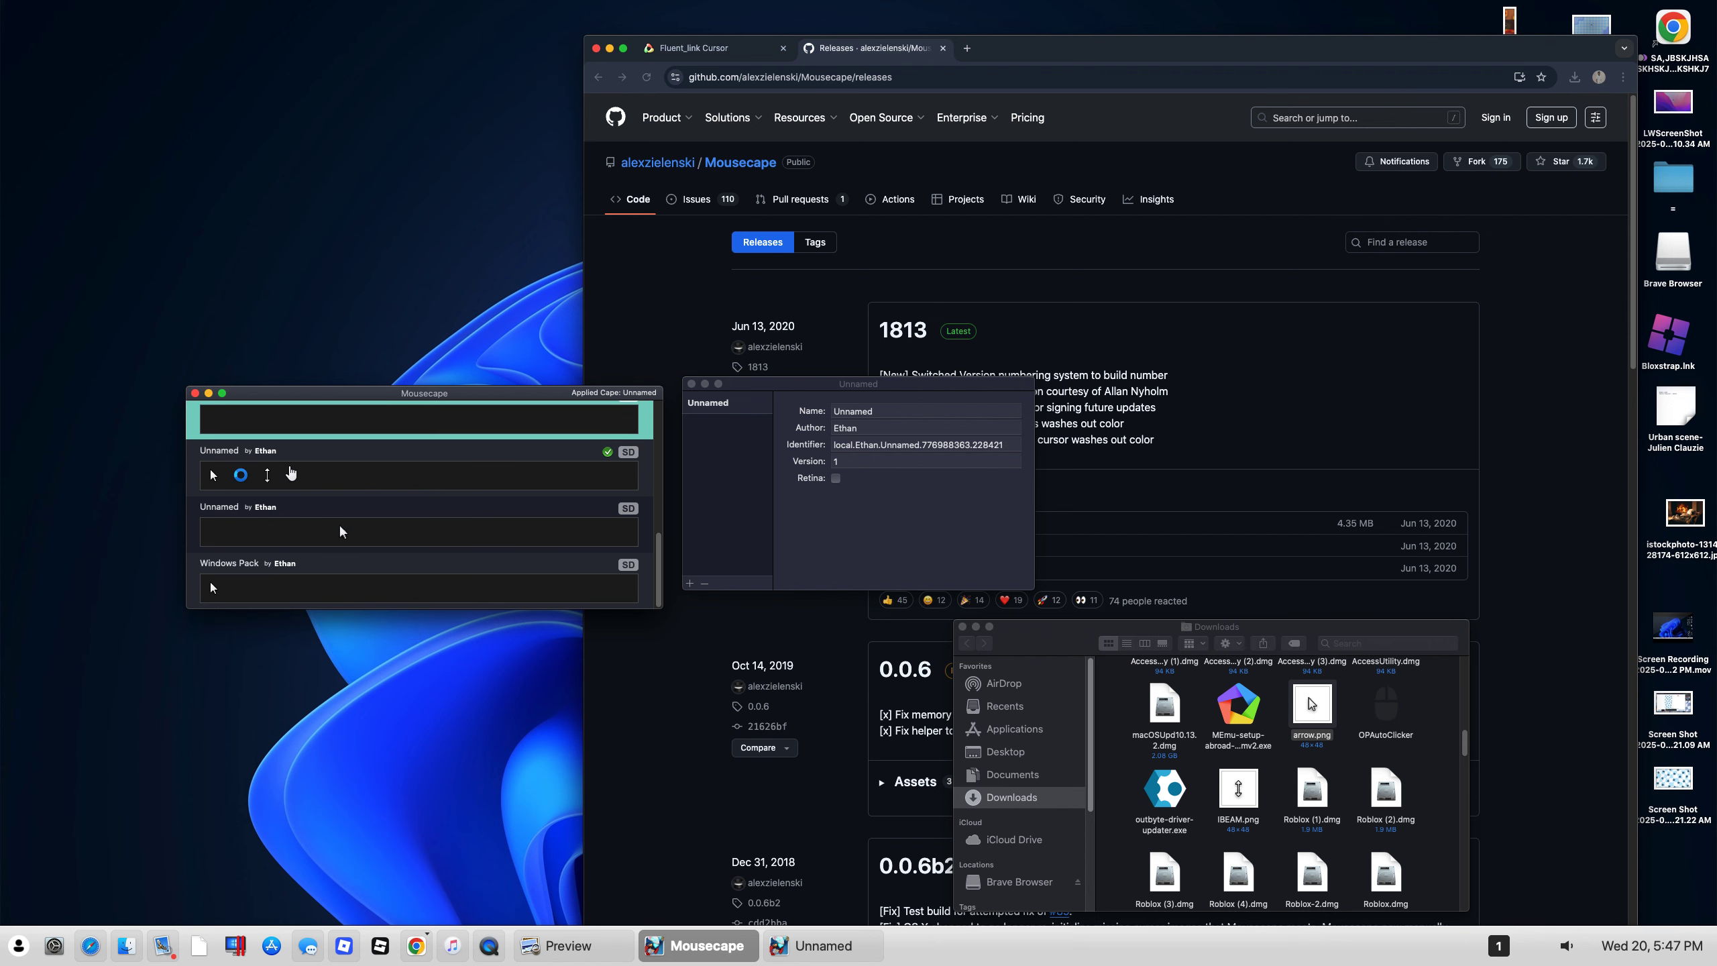
Step: Reopen the applied unnamed cape and examine the hot spot and size of its Arrow cursor
click(261, 588)
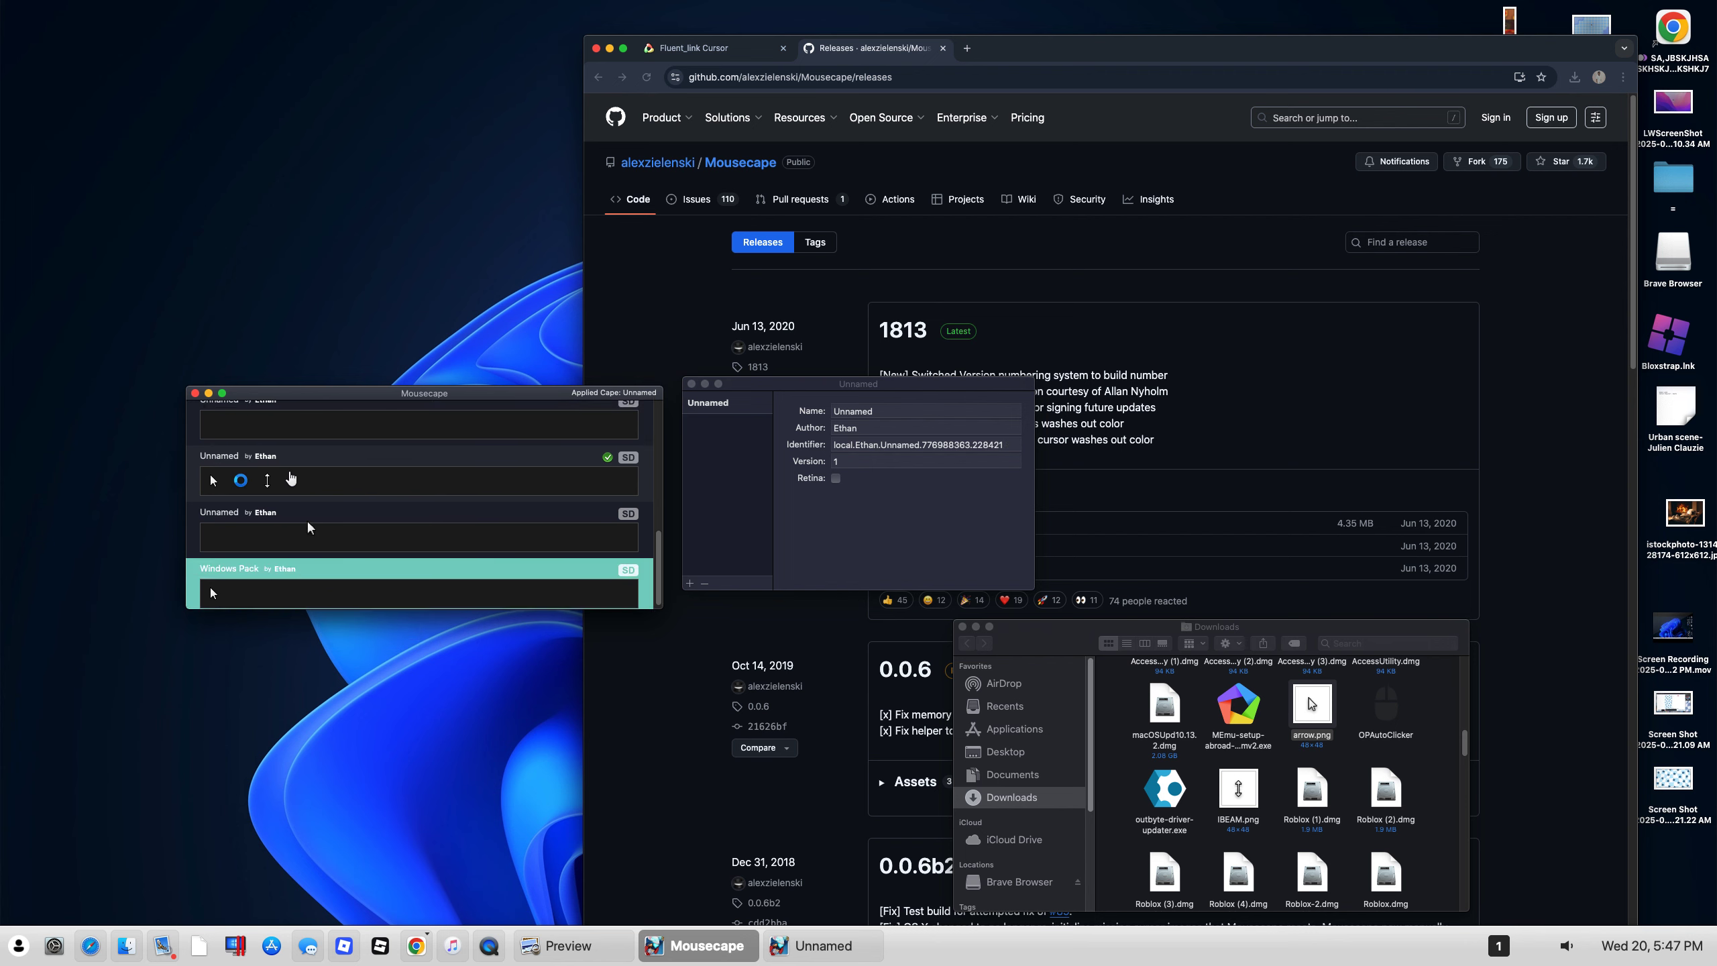
right_click(298, 482)
click(316, 500)
click(712, 425)
click(712, 424)
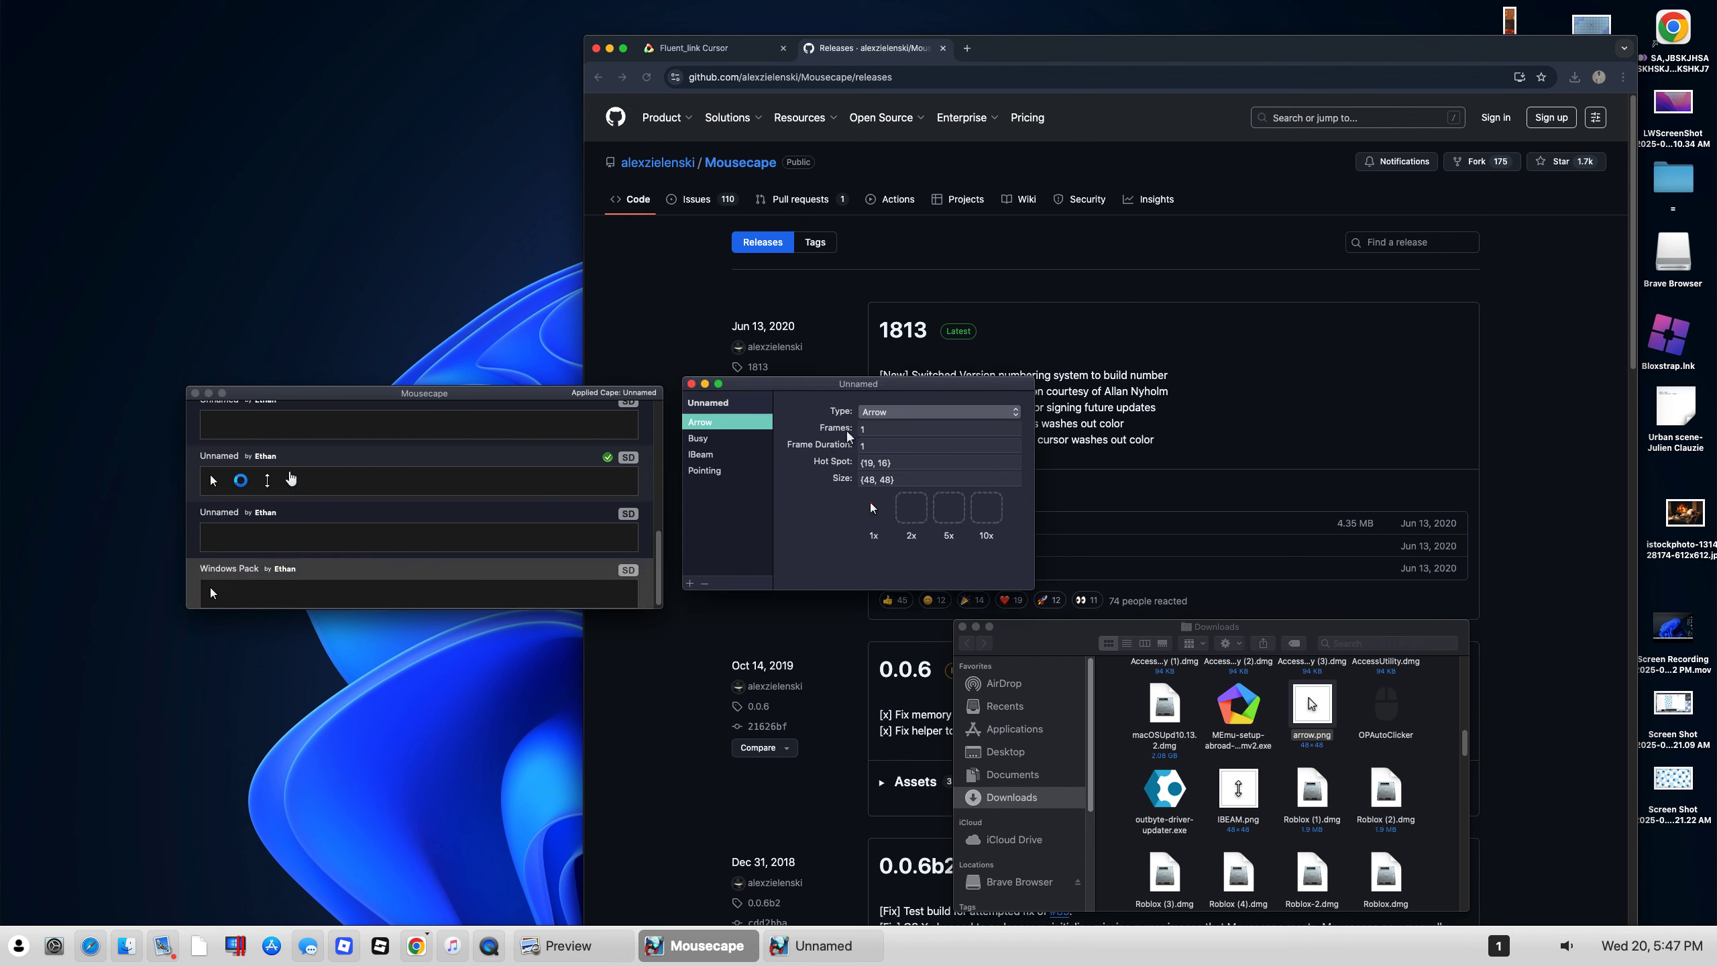
scroll(488, 440, down, 1)
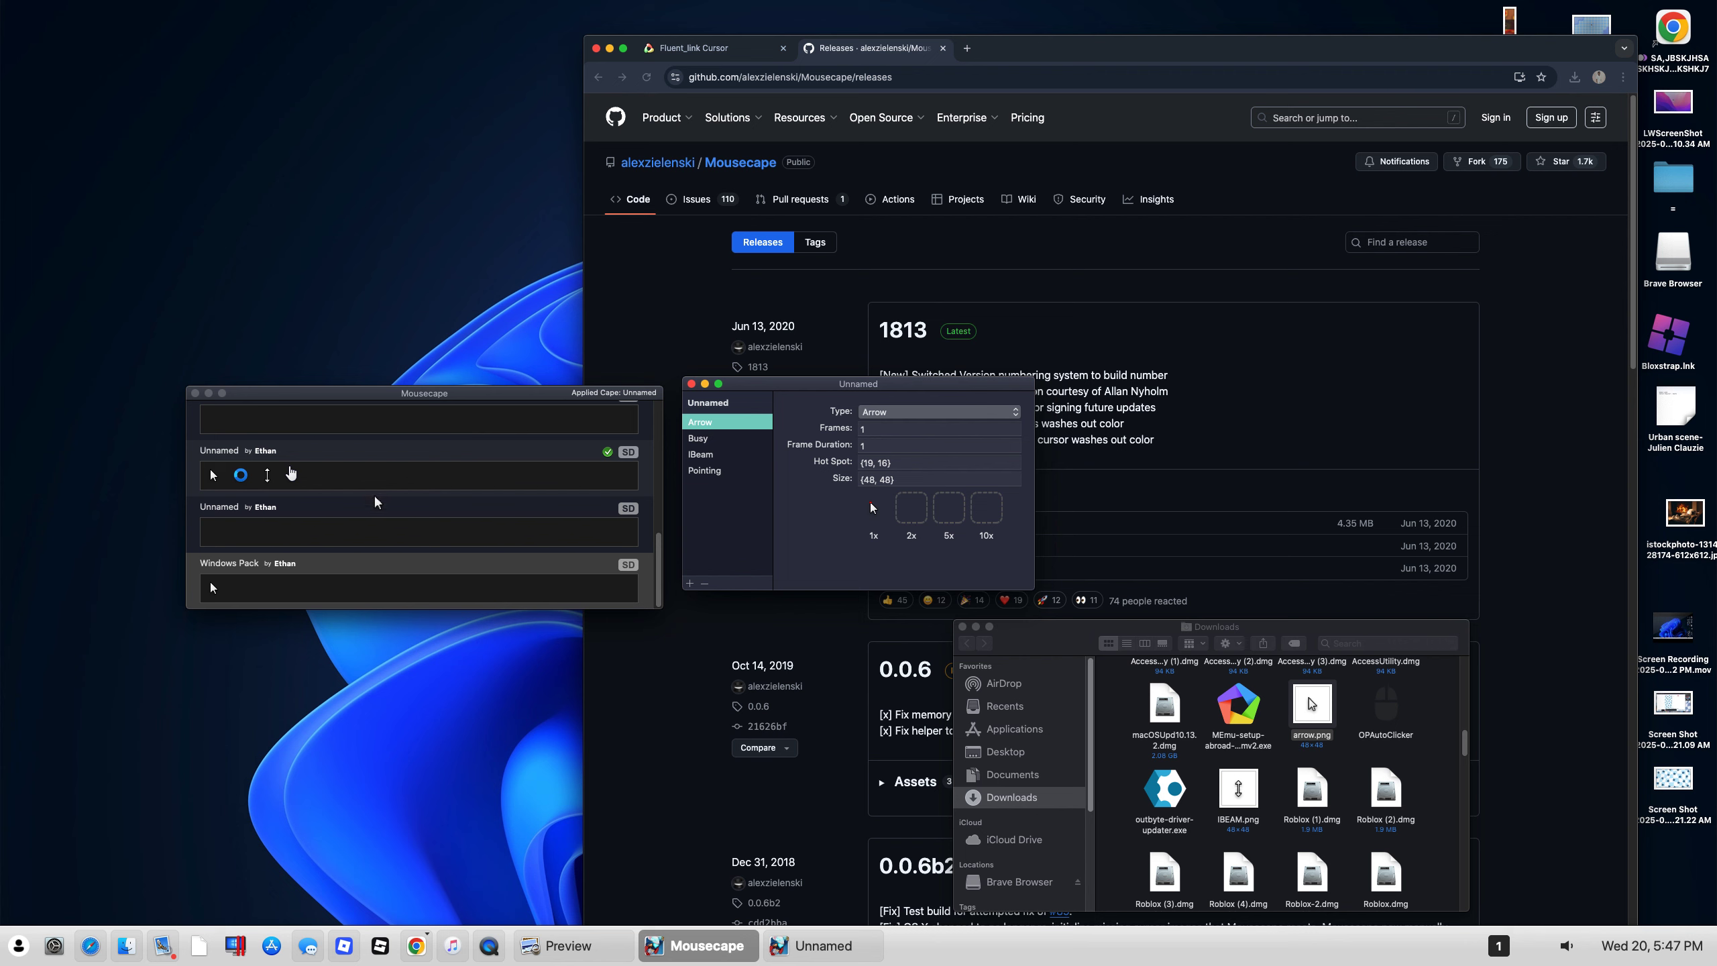
Step: Open the Windows Pack cape for editing and set its Arrow cursor's hot spot to {19, 16}
right_click(274, 573)
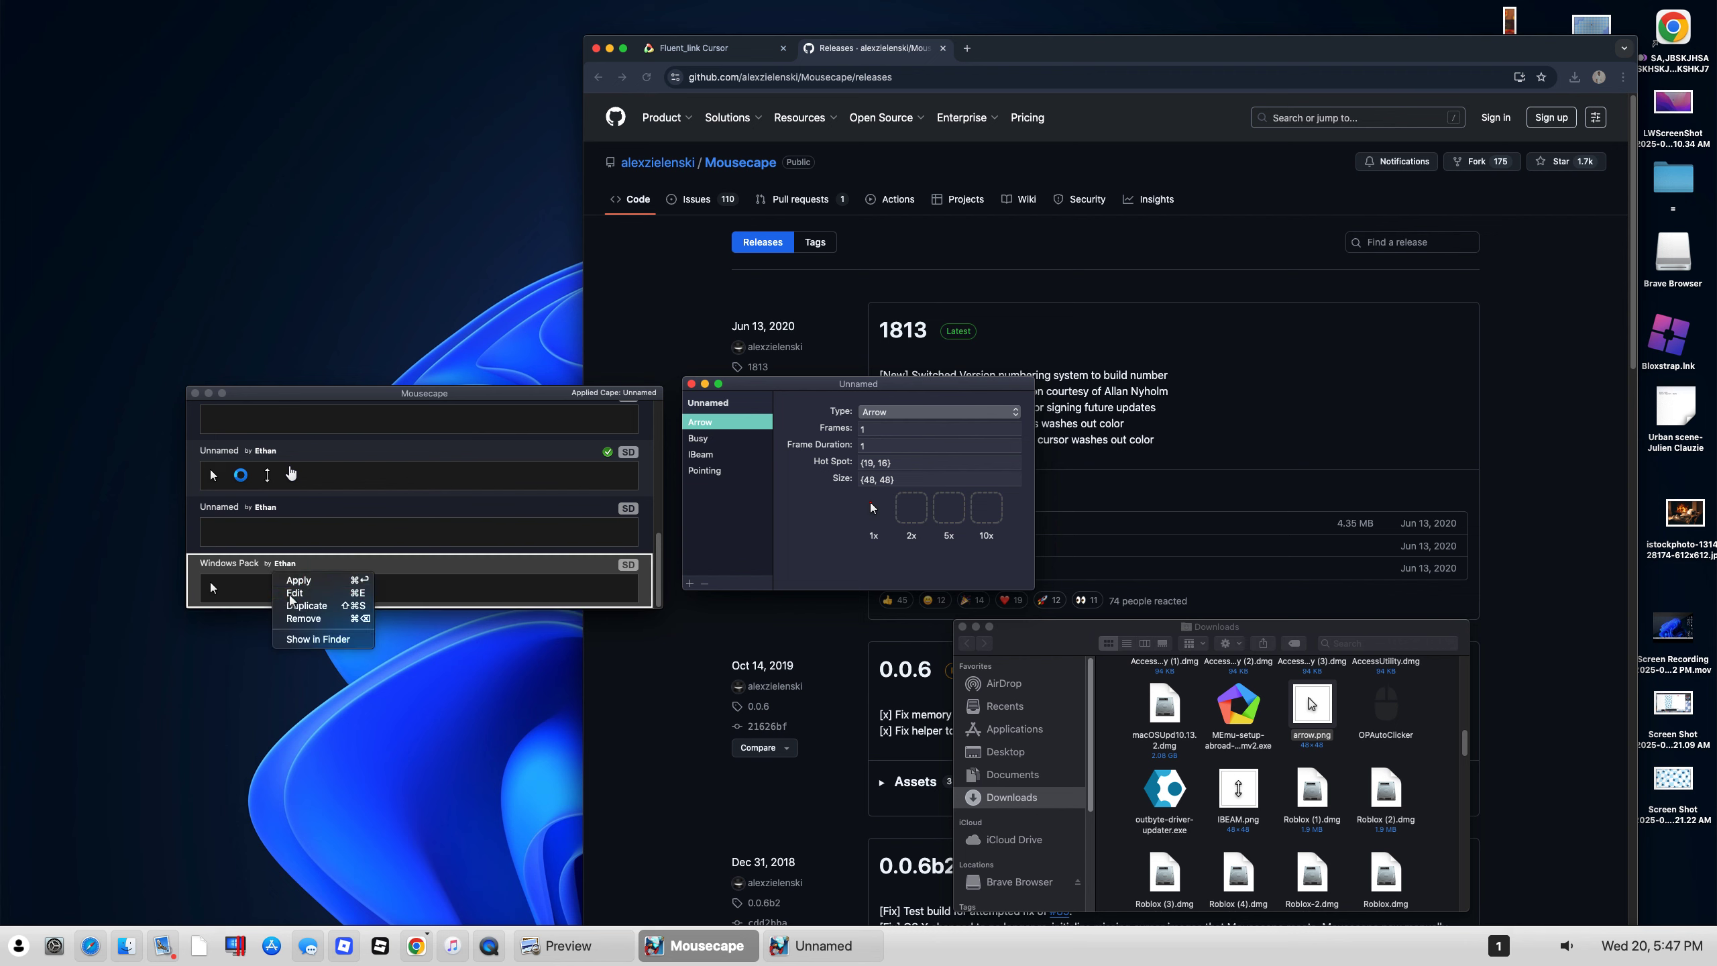
click(288, 591)
click(737, 425)
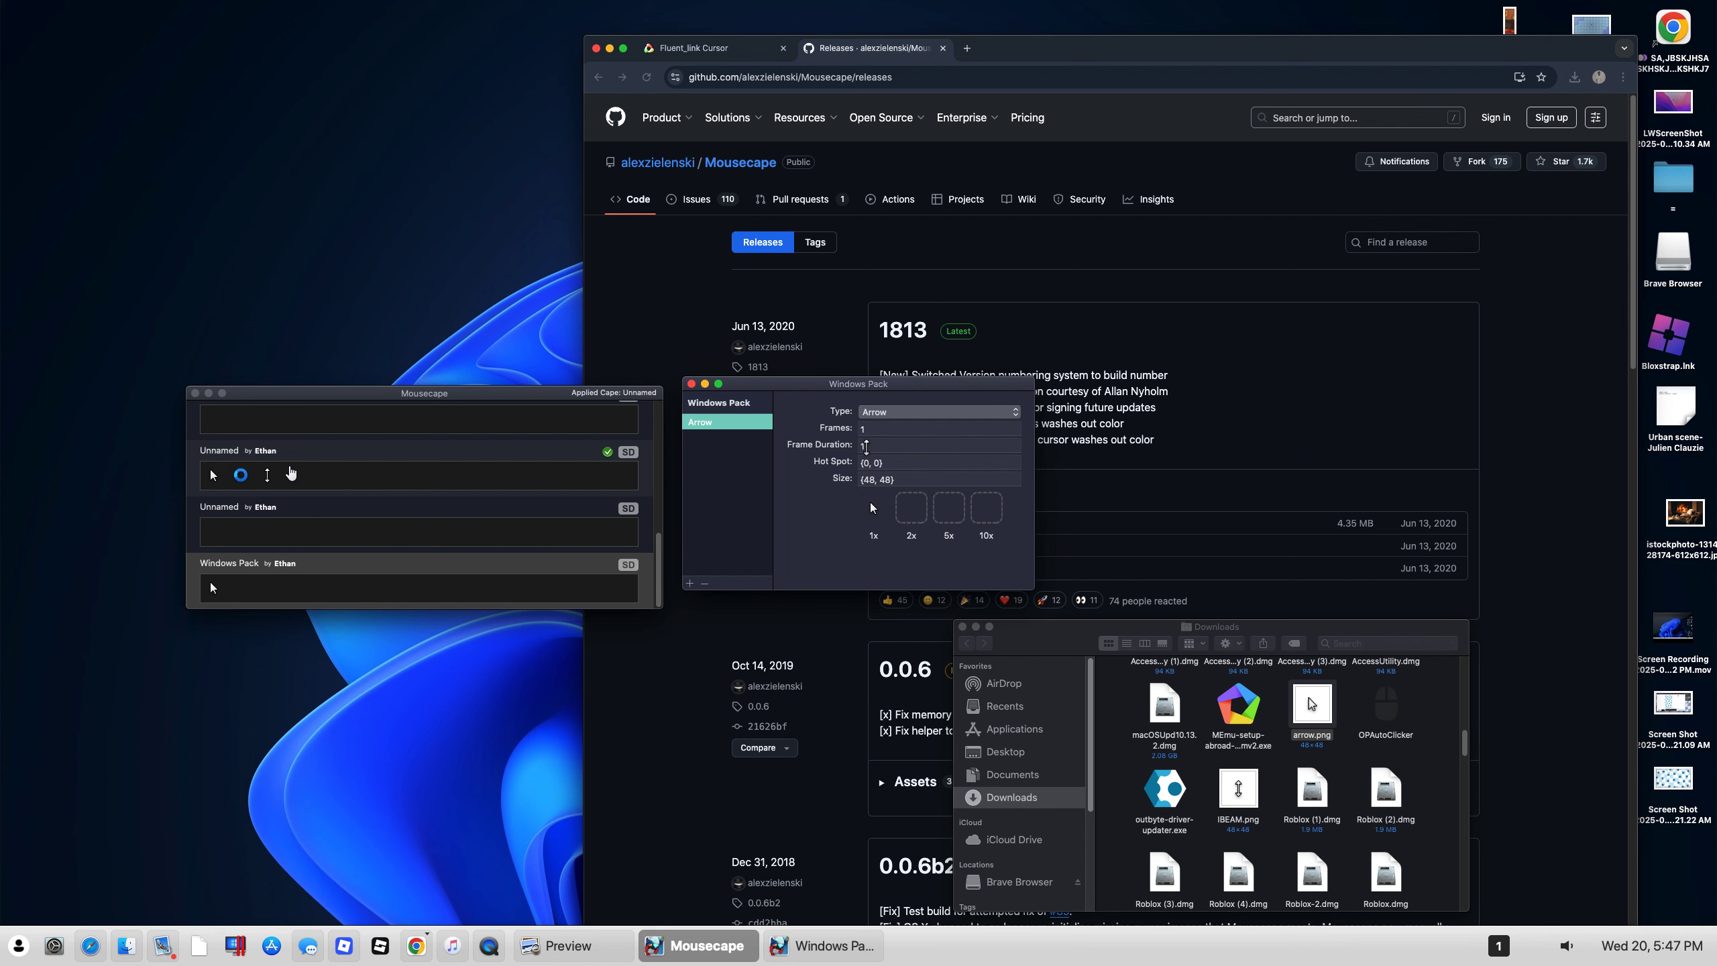
click(871, 464)
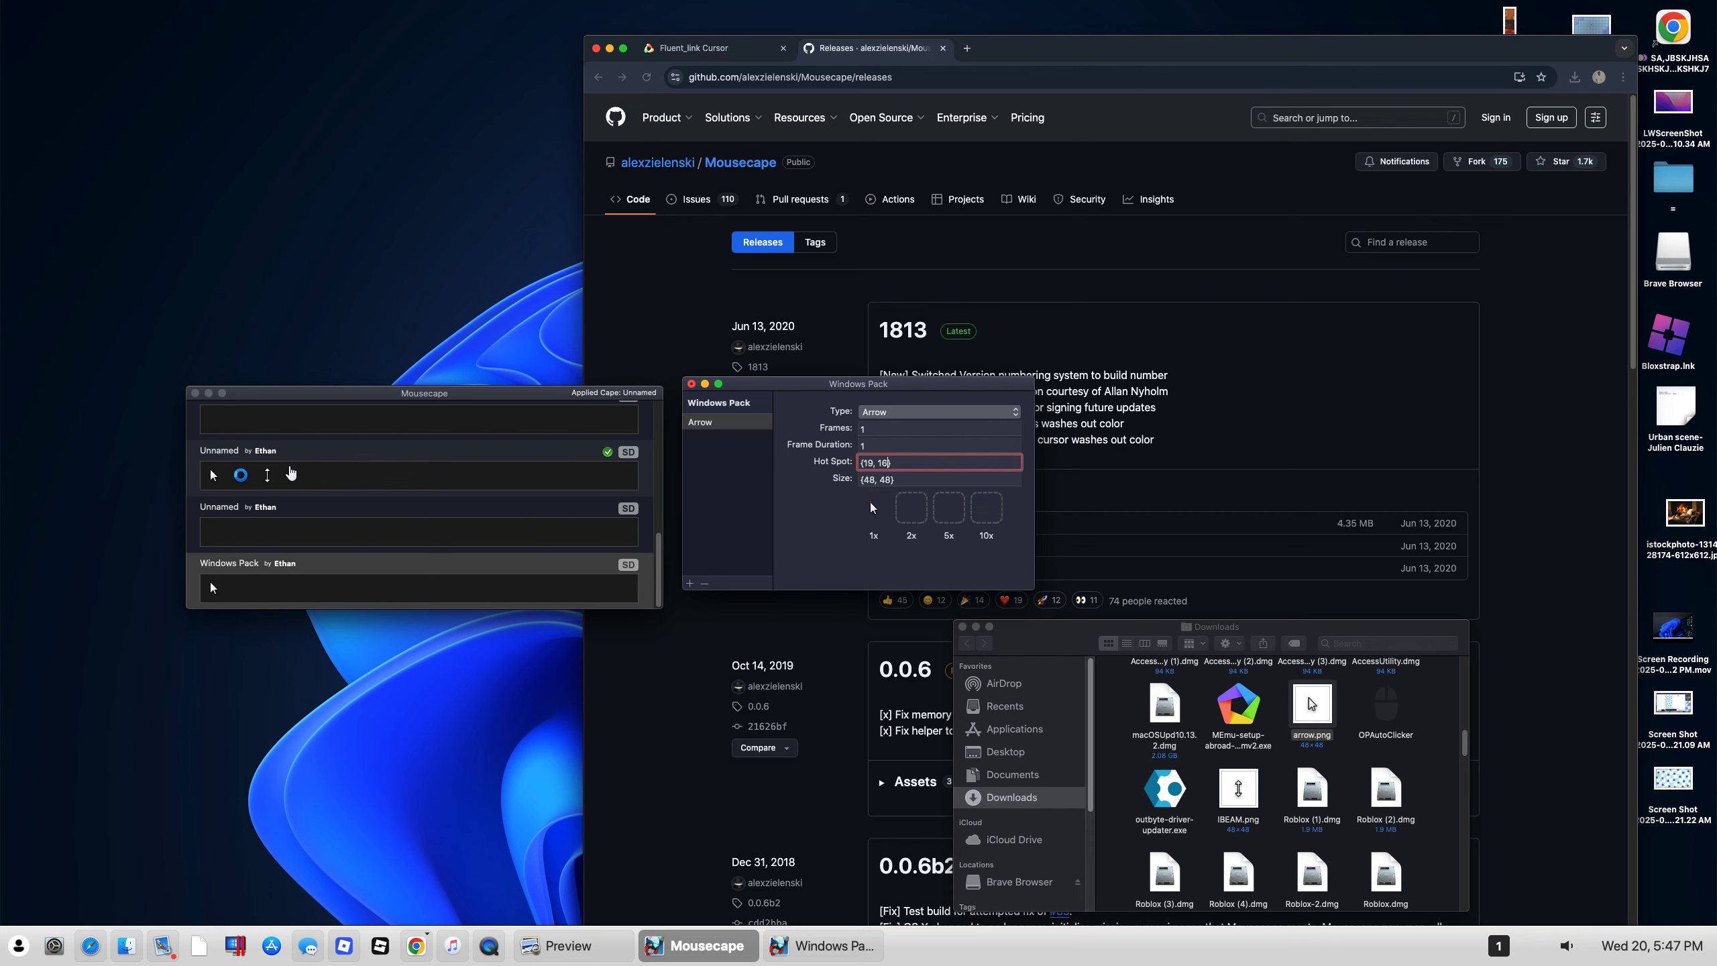
Step: Save the Windows Pack changes and check the Arrow, Busy and IBeam cursor settings in the applied unnamed cape
click(308, 482)
click(316, 474)
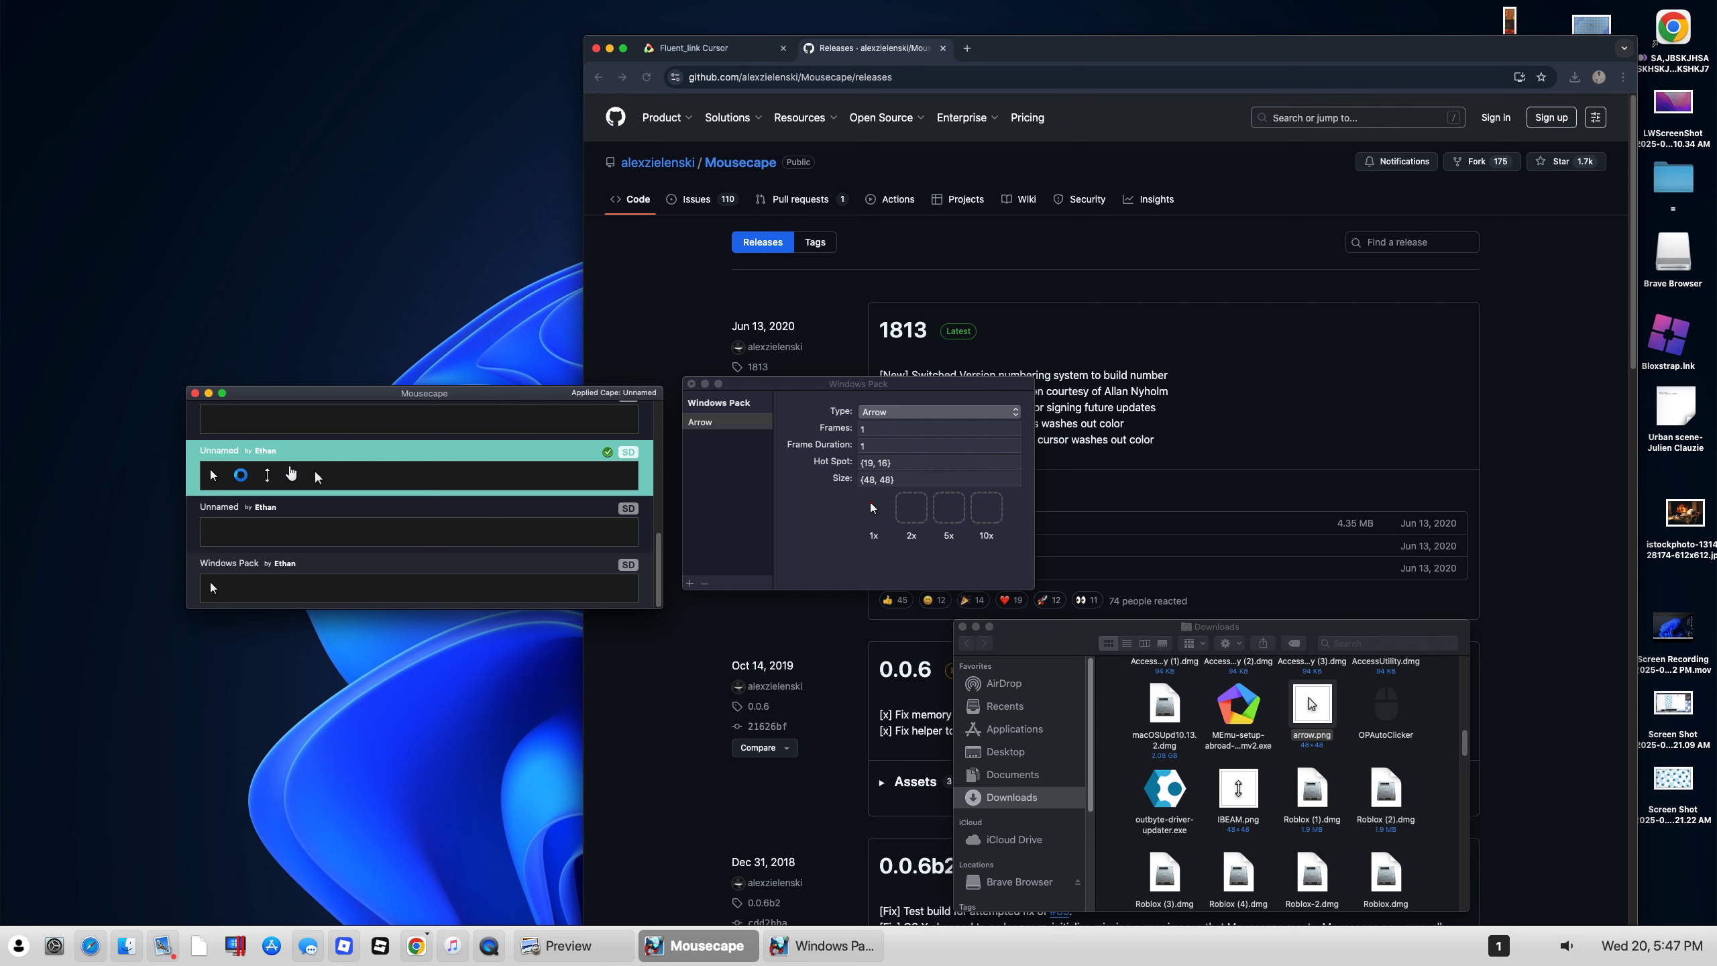
right_click(316, 477)
click(362, 494)
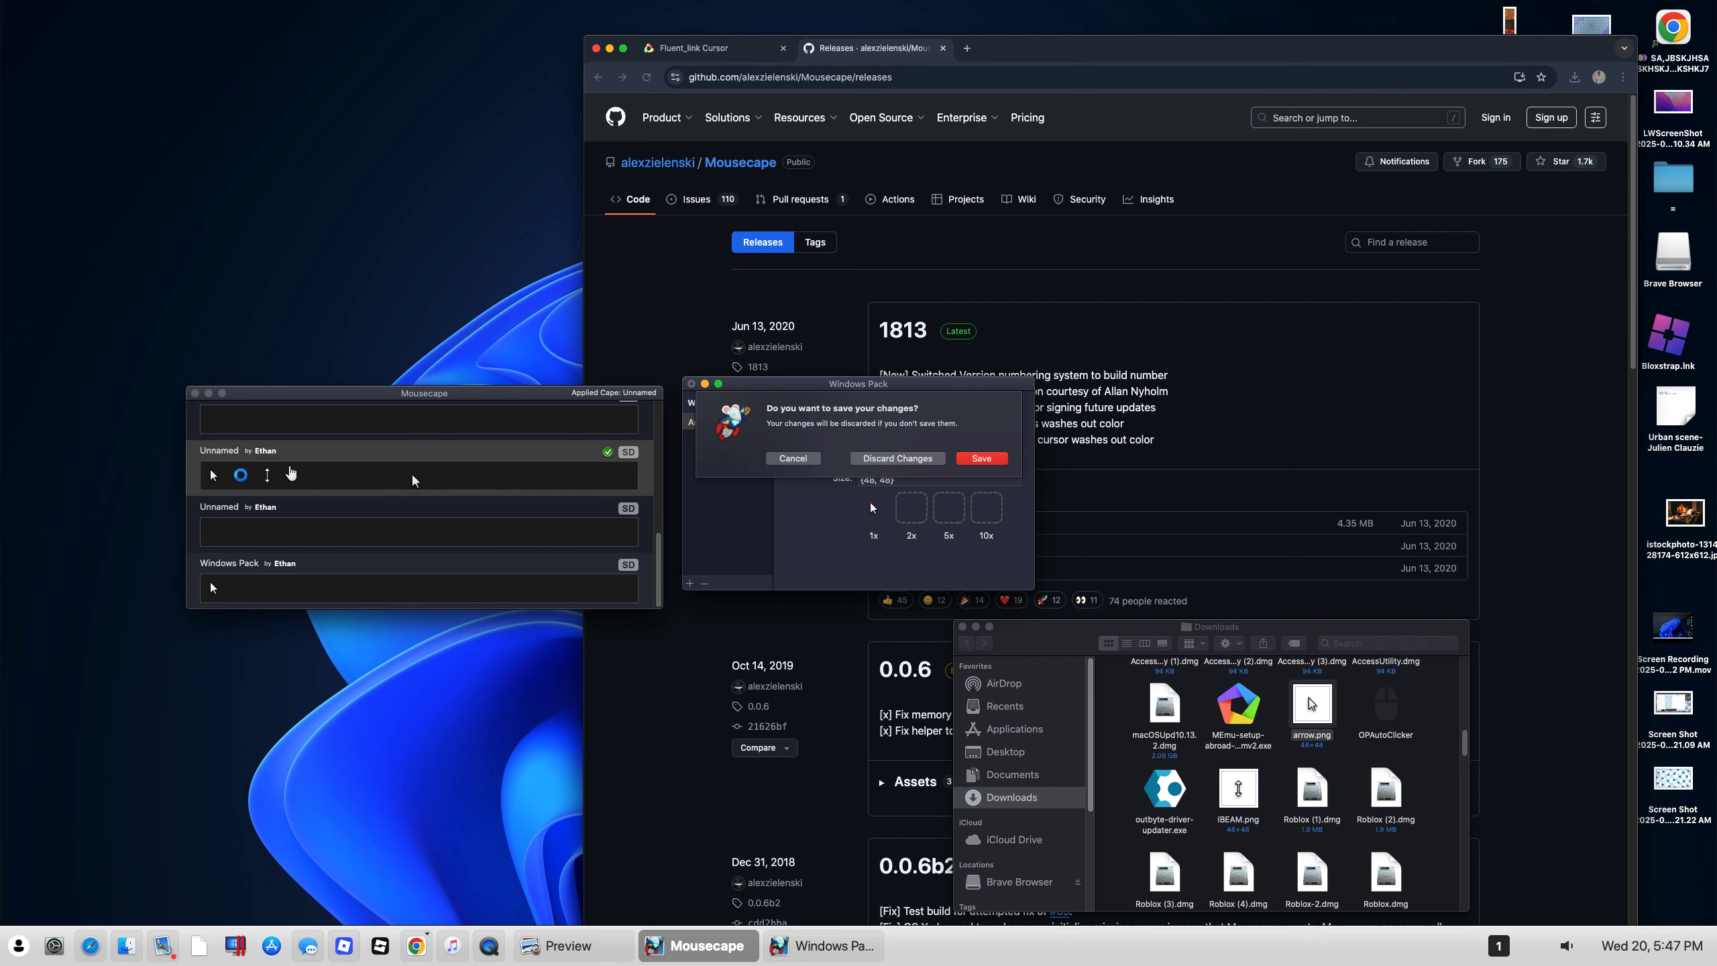
click(980, 460)
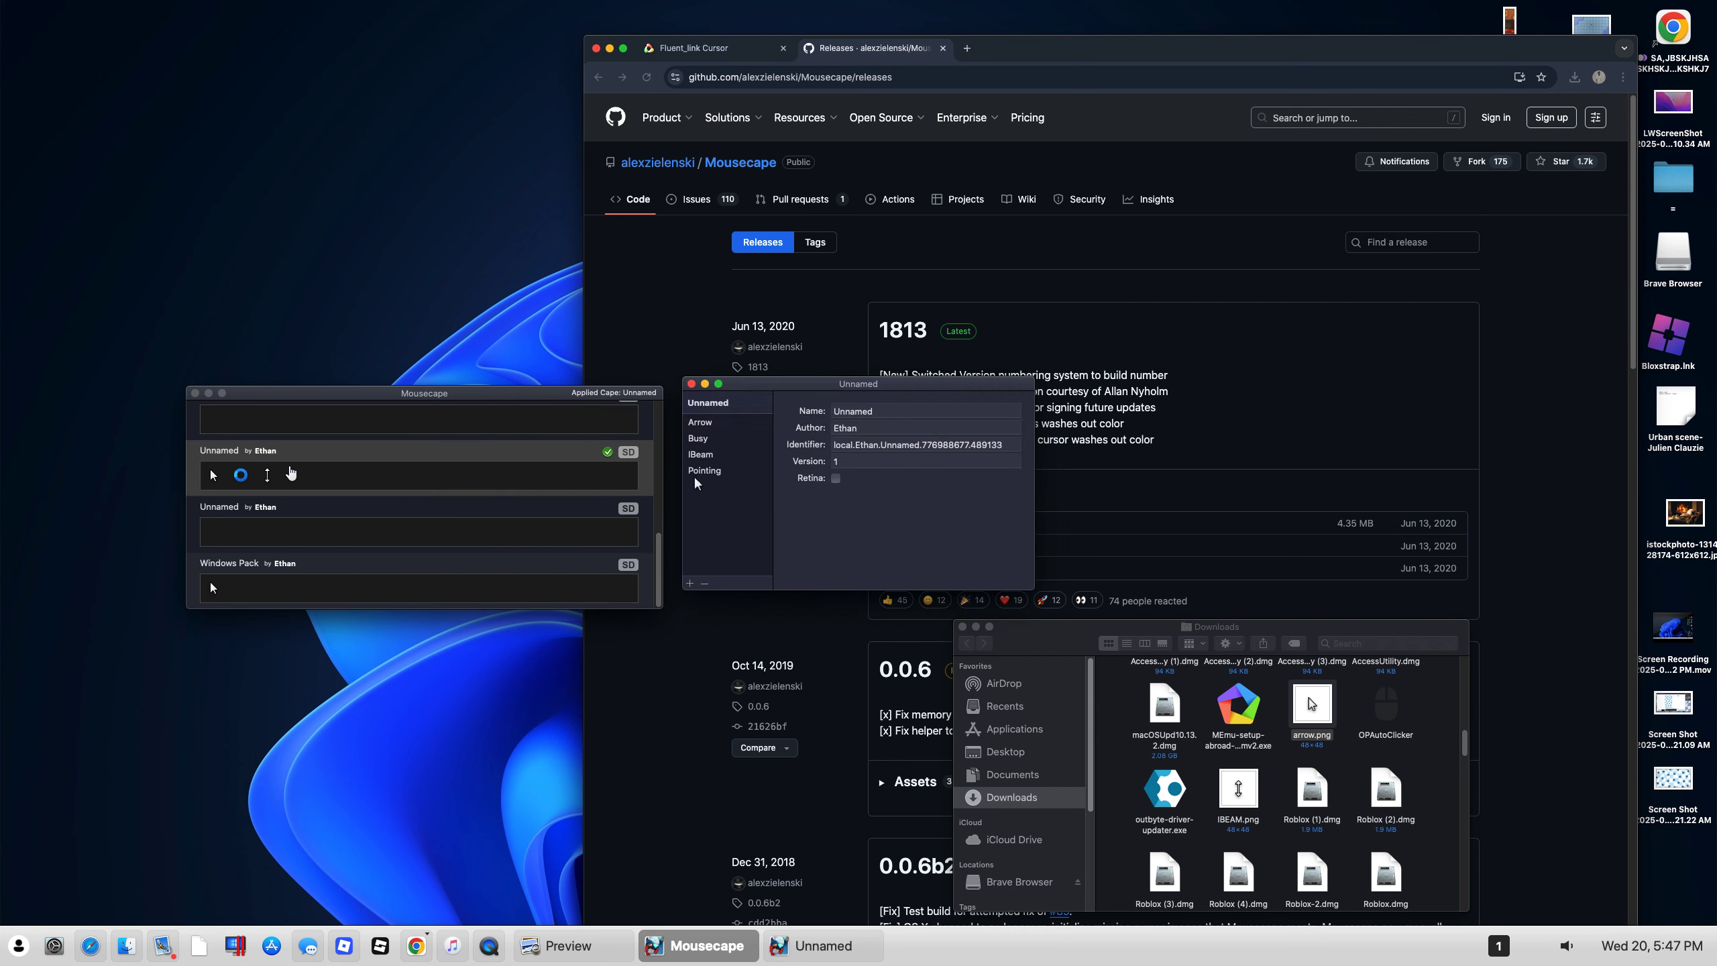
click(697, 422)
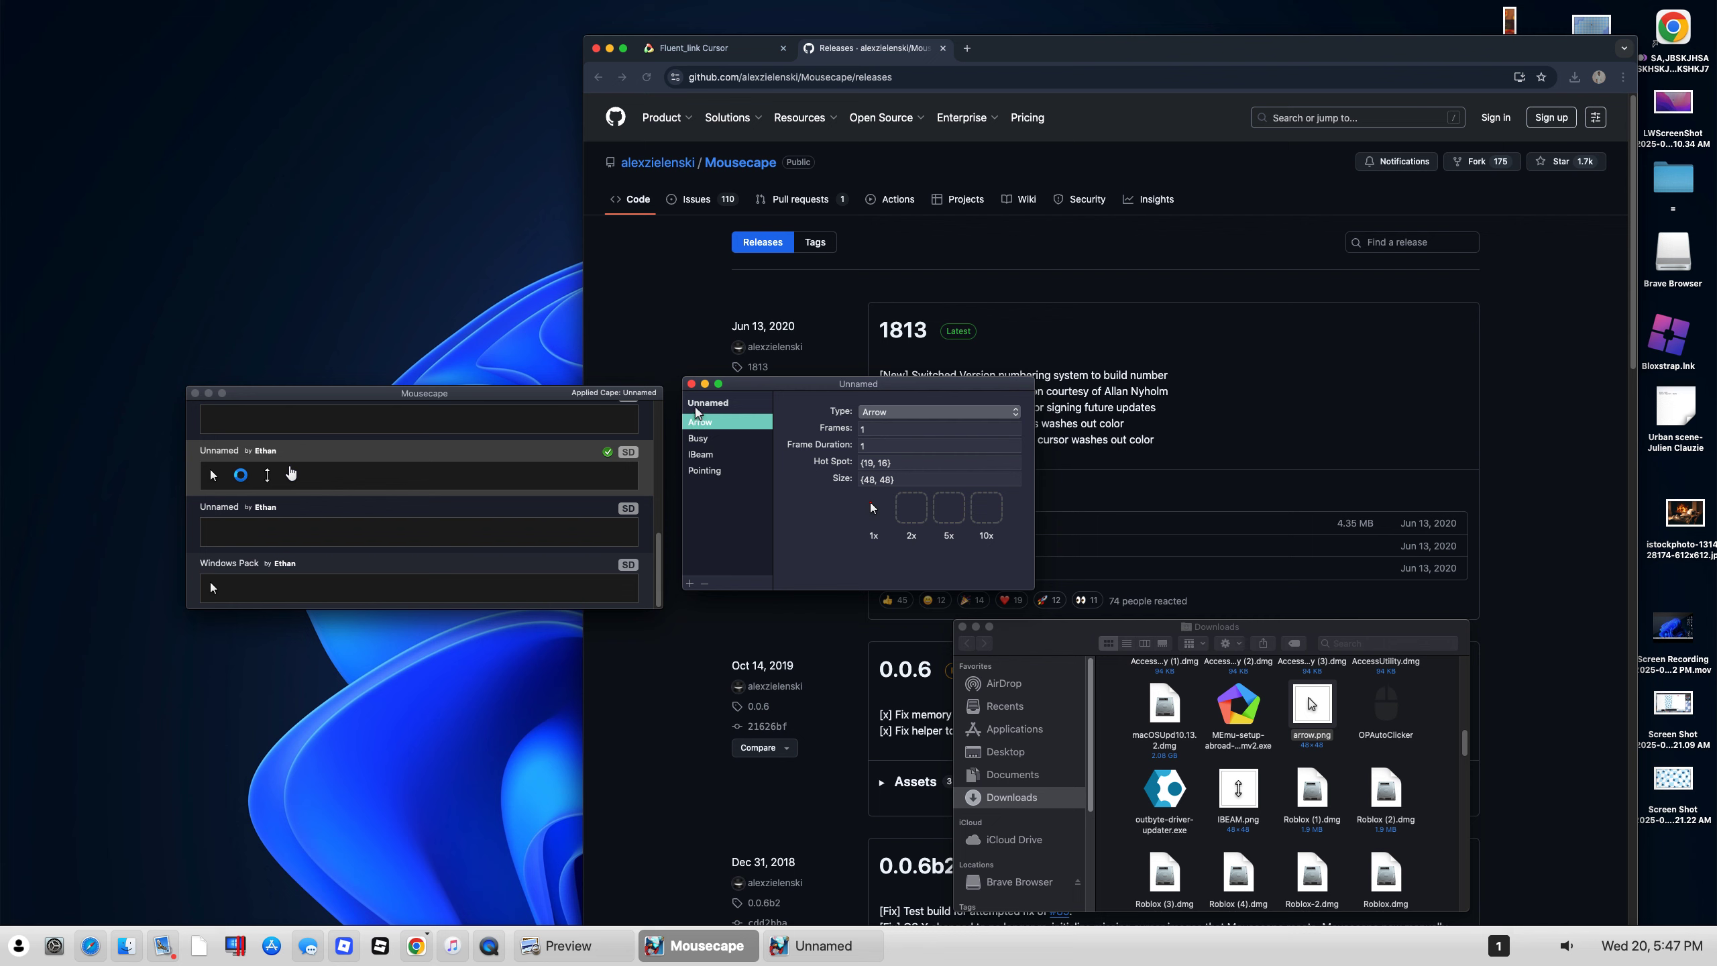
click(704, 439)
click(696, 455)
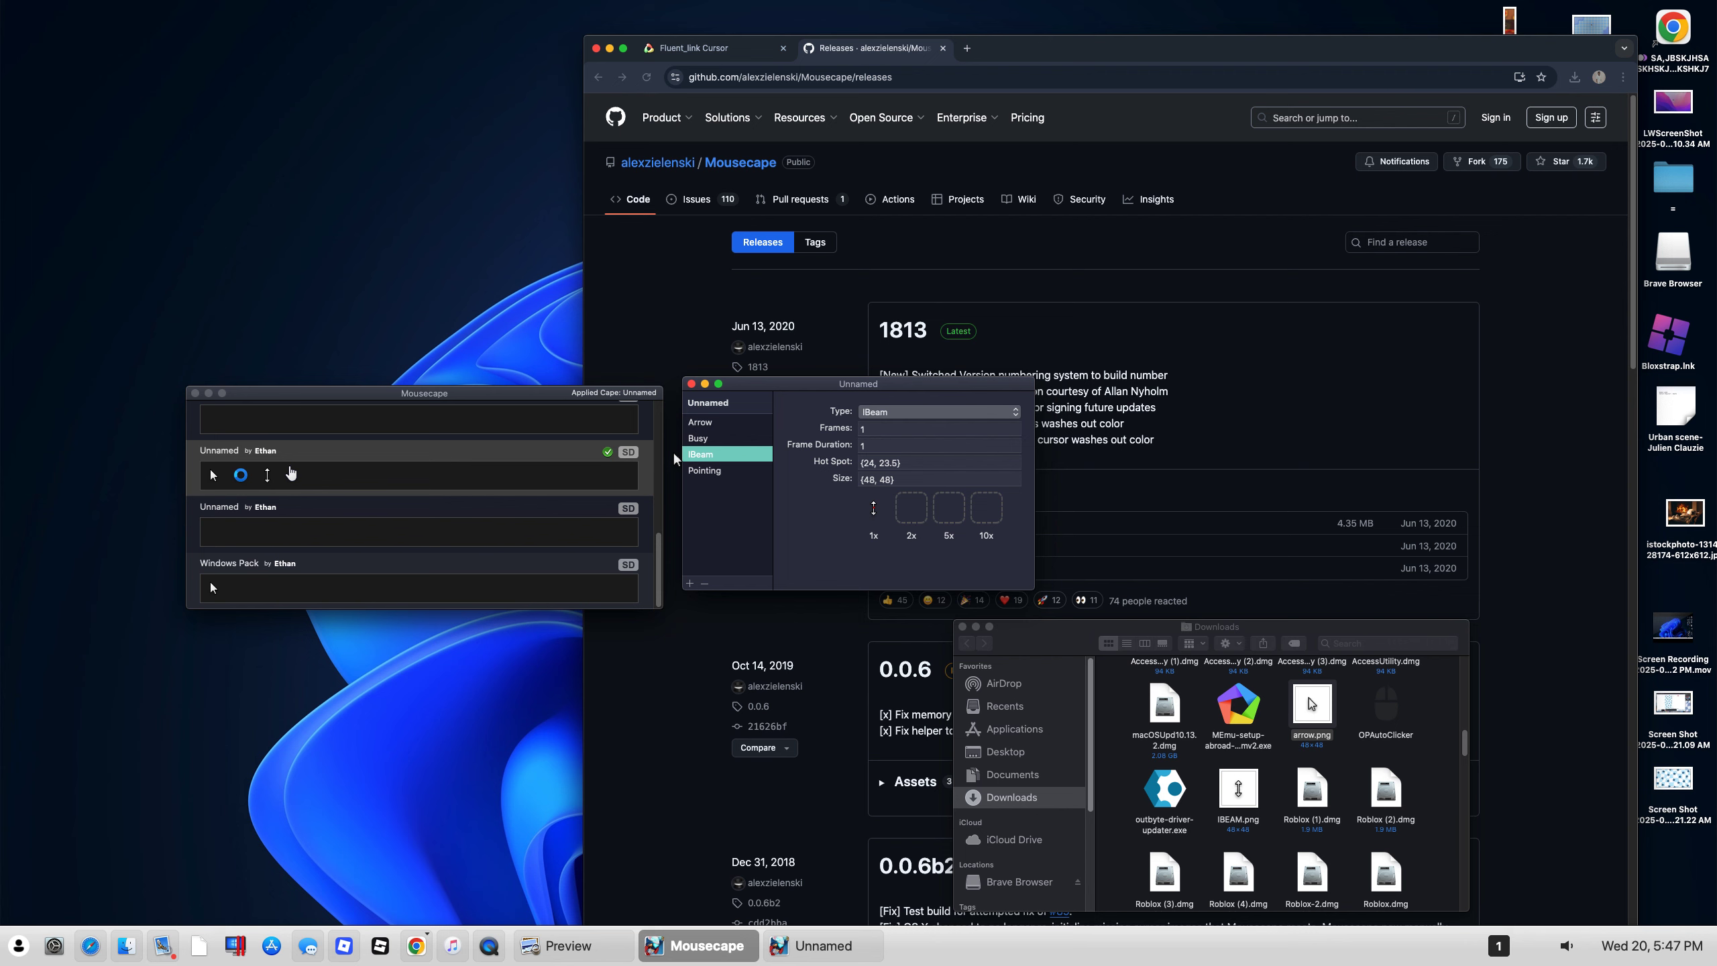
Step: Reopen the Windows Pack cape for editing and add a second cursor to it
click(245, 582)
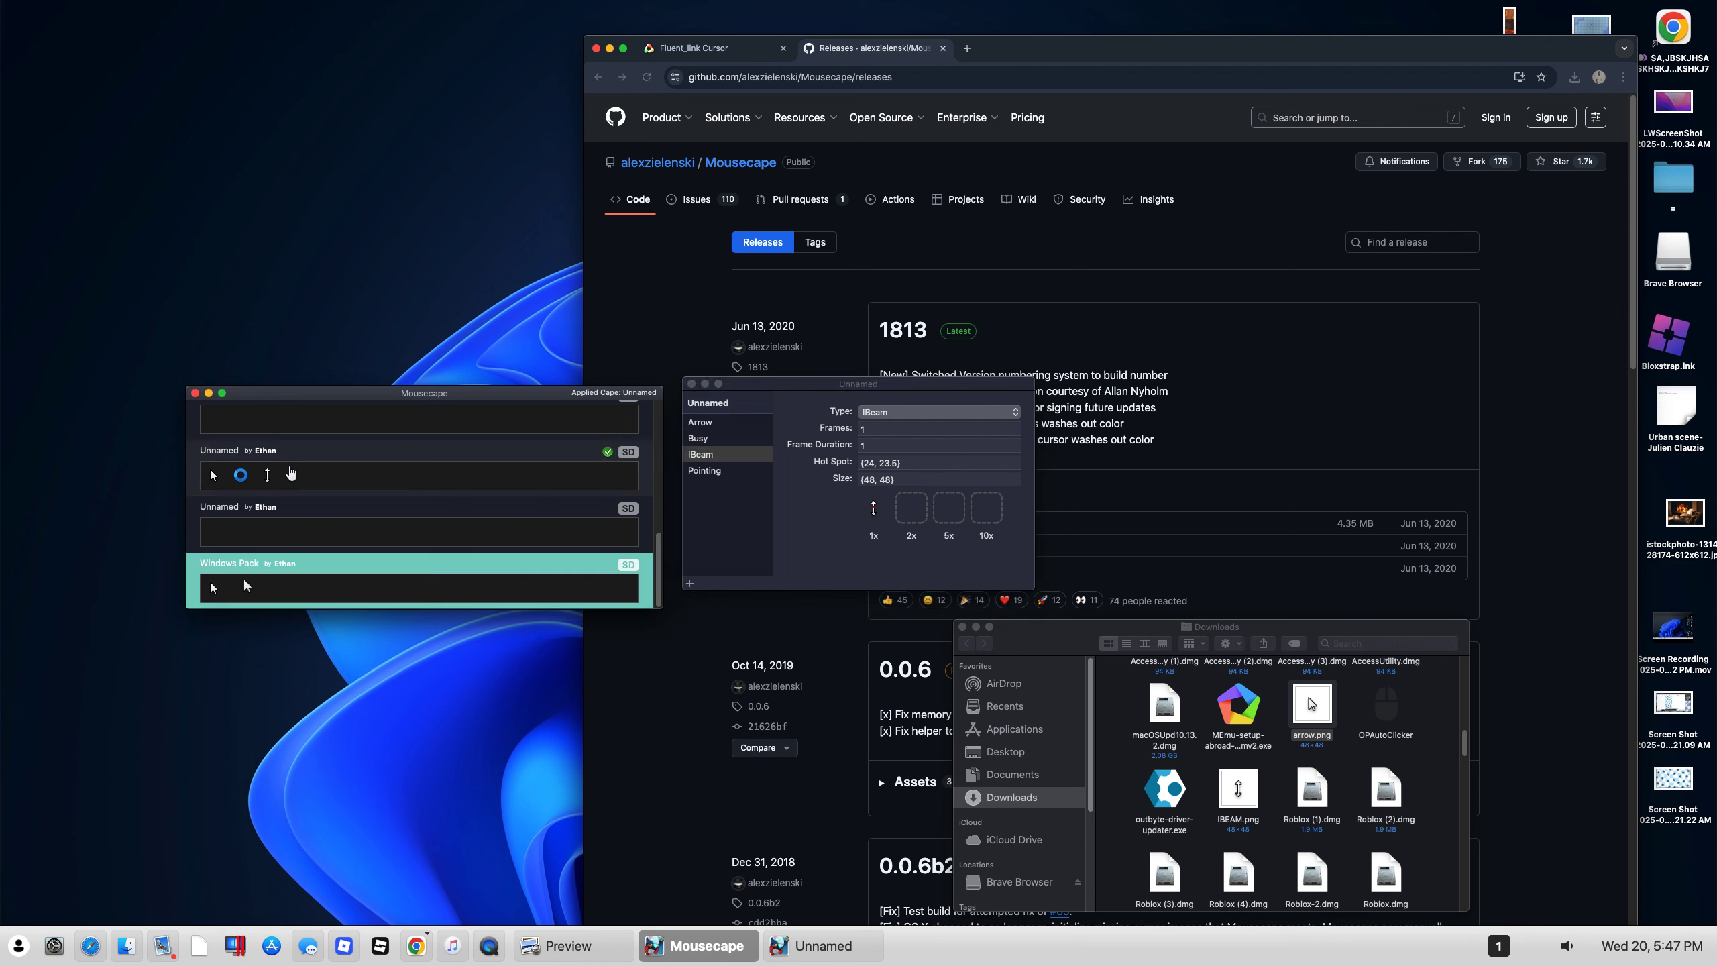
right_click(244, 578)
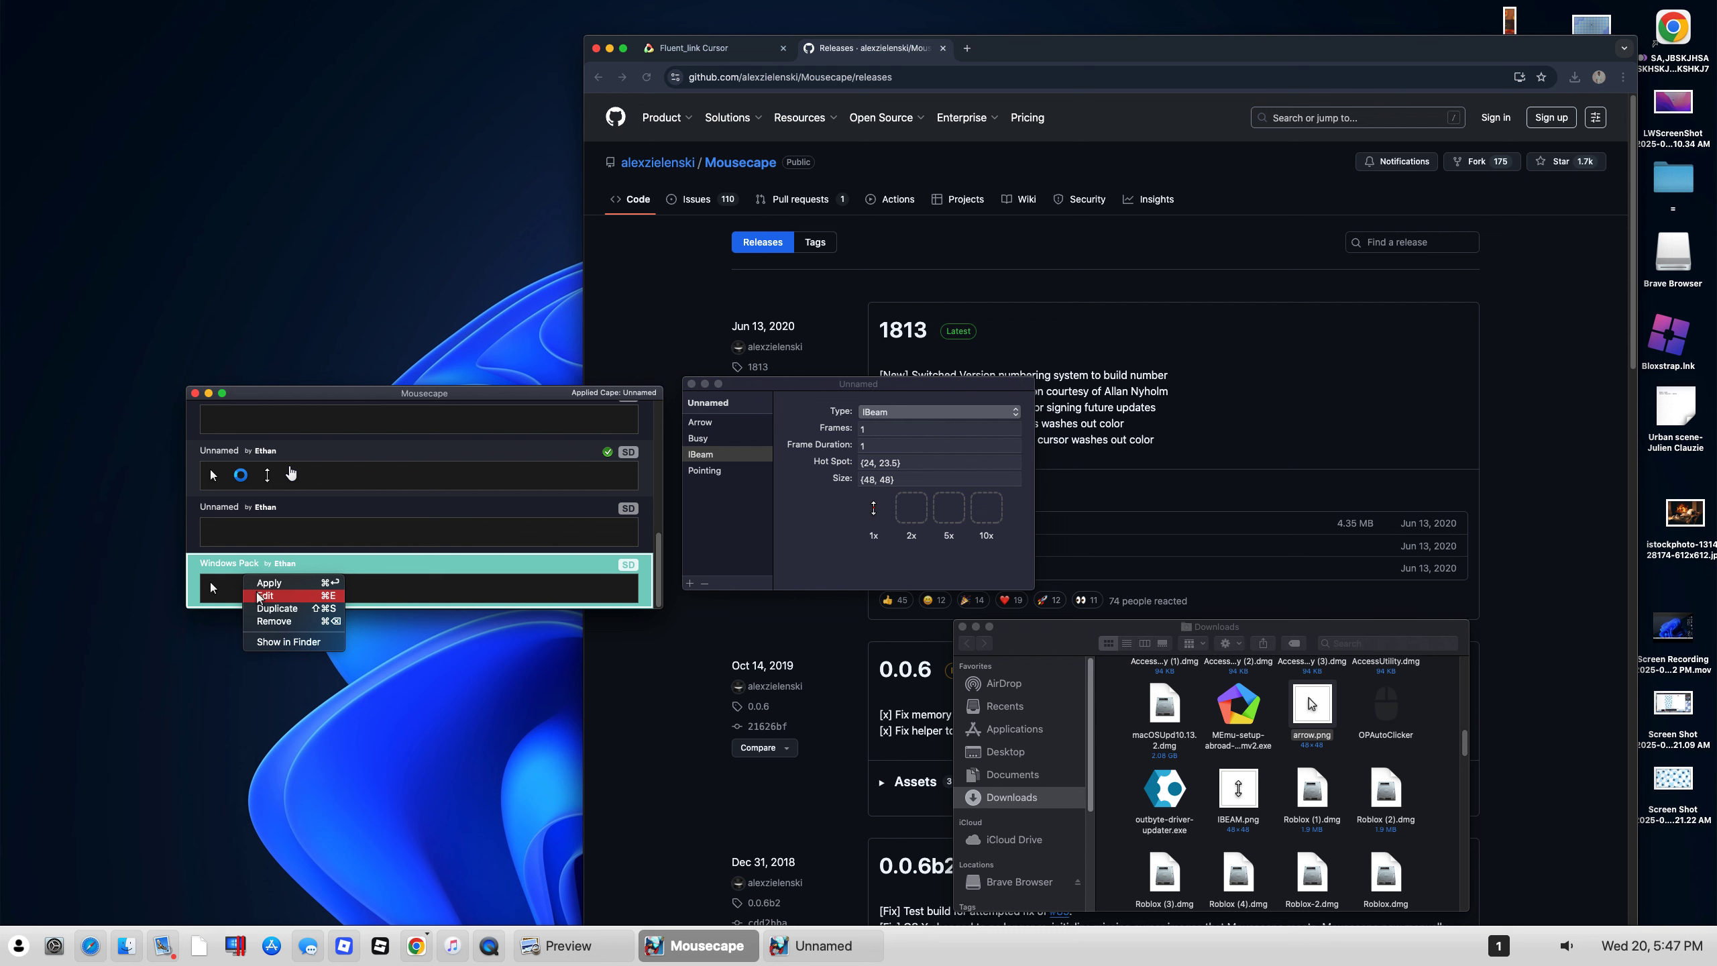
click(264, 595)
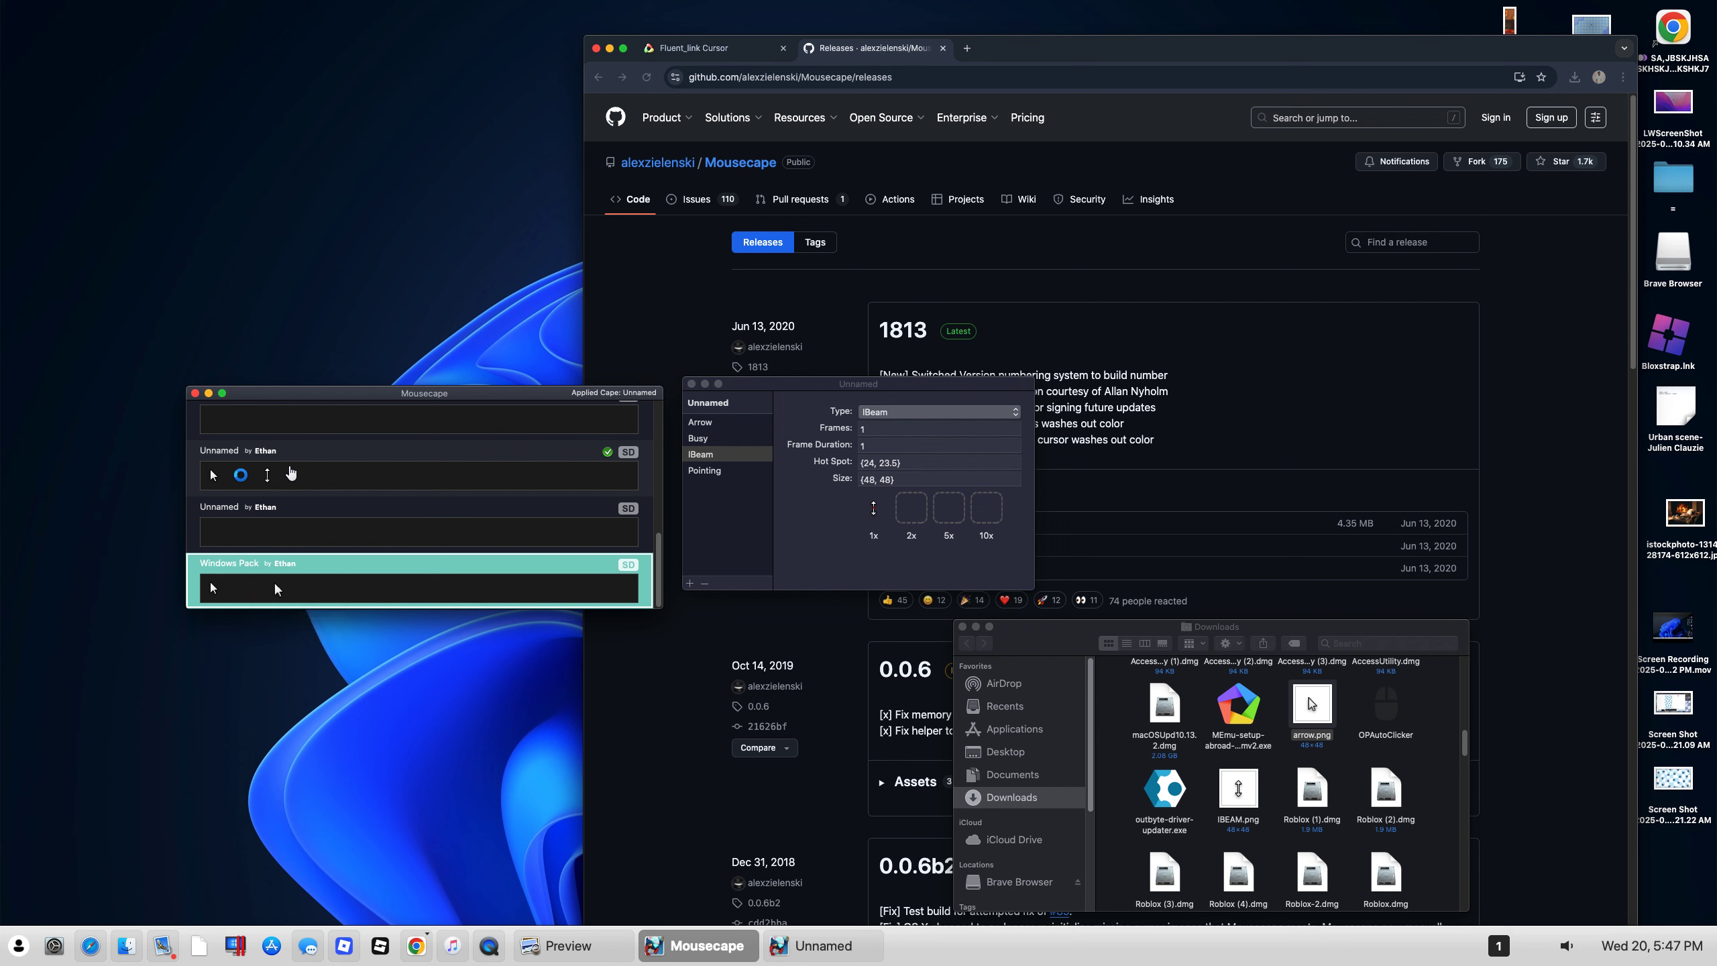
click(688, 582)
click(688, 583)
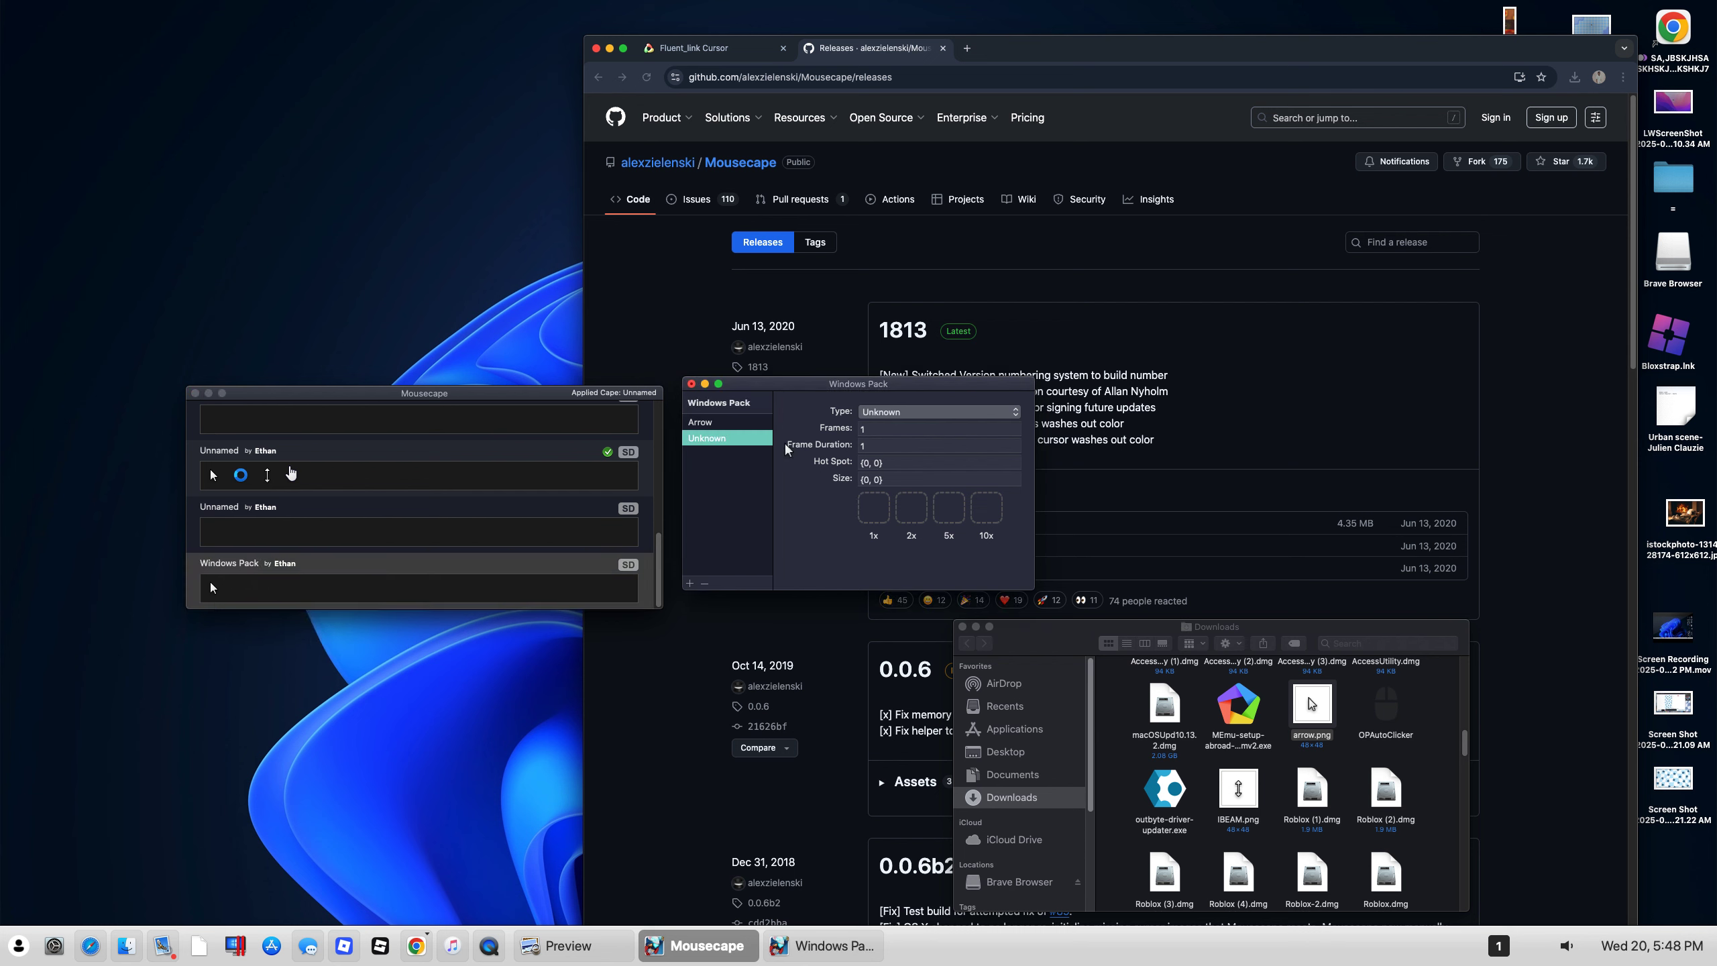
Step: Set the new second cursor's hot spot in the Windows Pack cape to {24, 23.5}
click(870, 463)
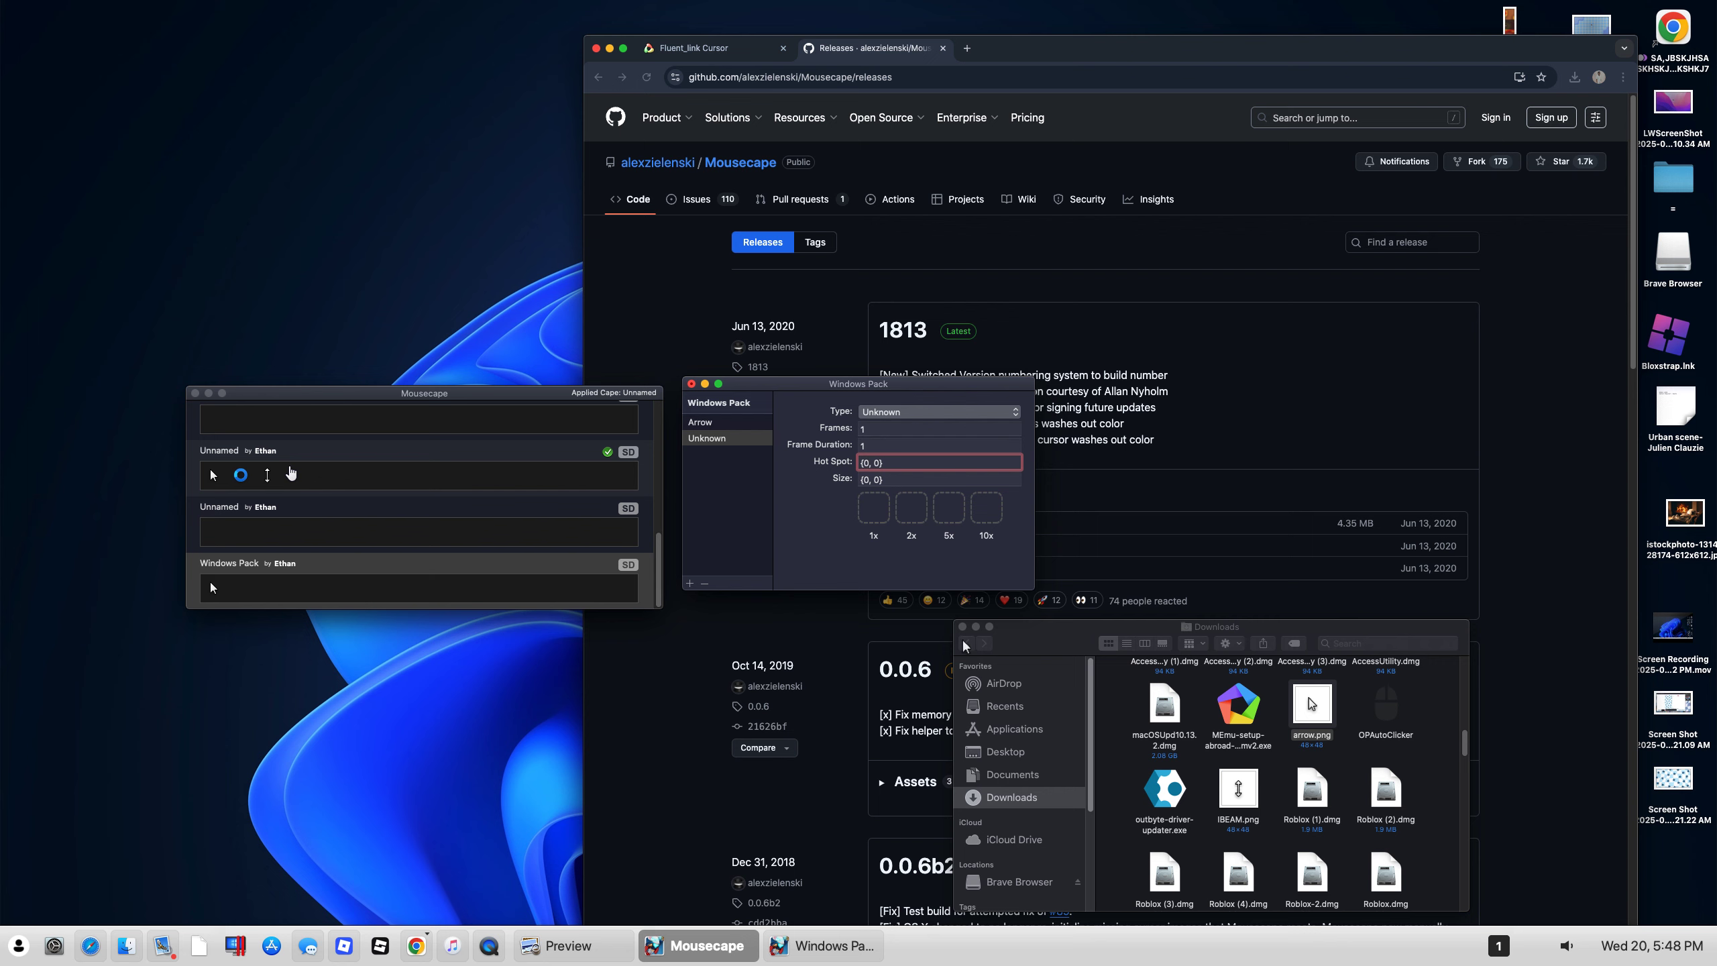
key(BackSpace)
text(24)
key(BackSpace)
text(23.5)
Step: Assign IBEAM.png from Downloads as the second cursor's 1x image and set the cursor type to IBeam
click(1232, 797)
drag(1231, 797, 874, 509)
click(906, 413)
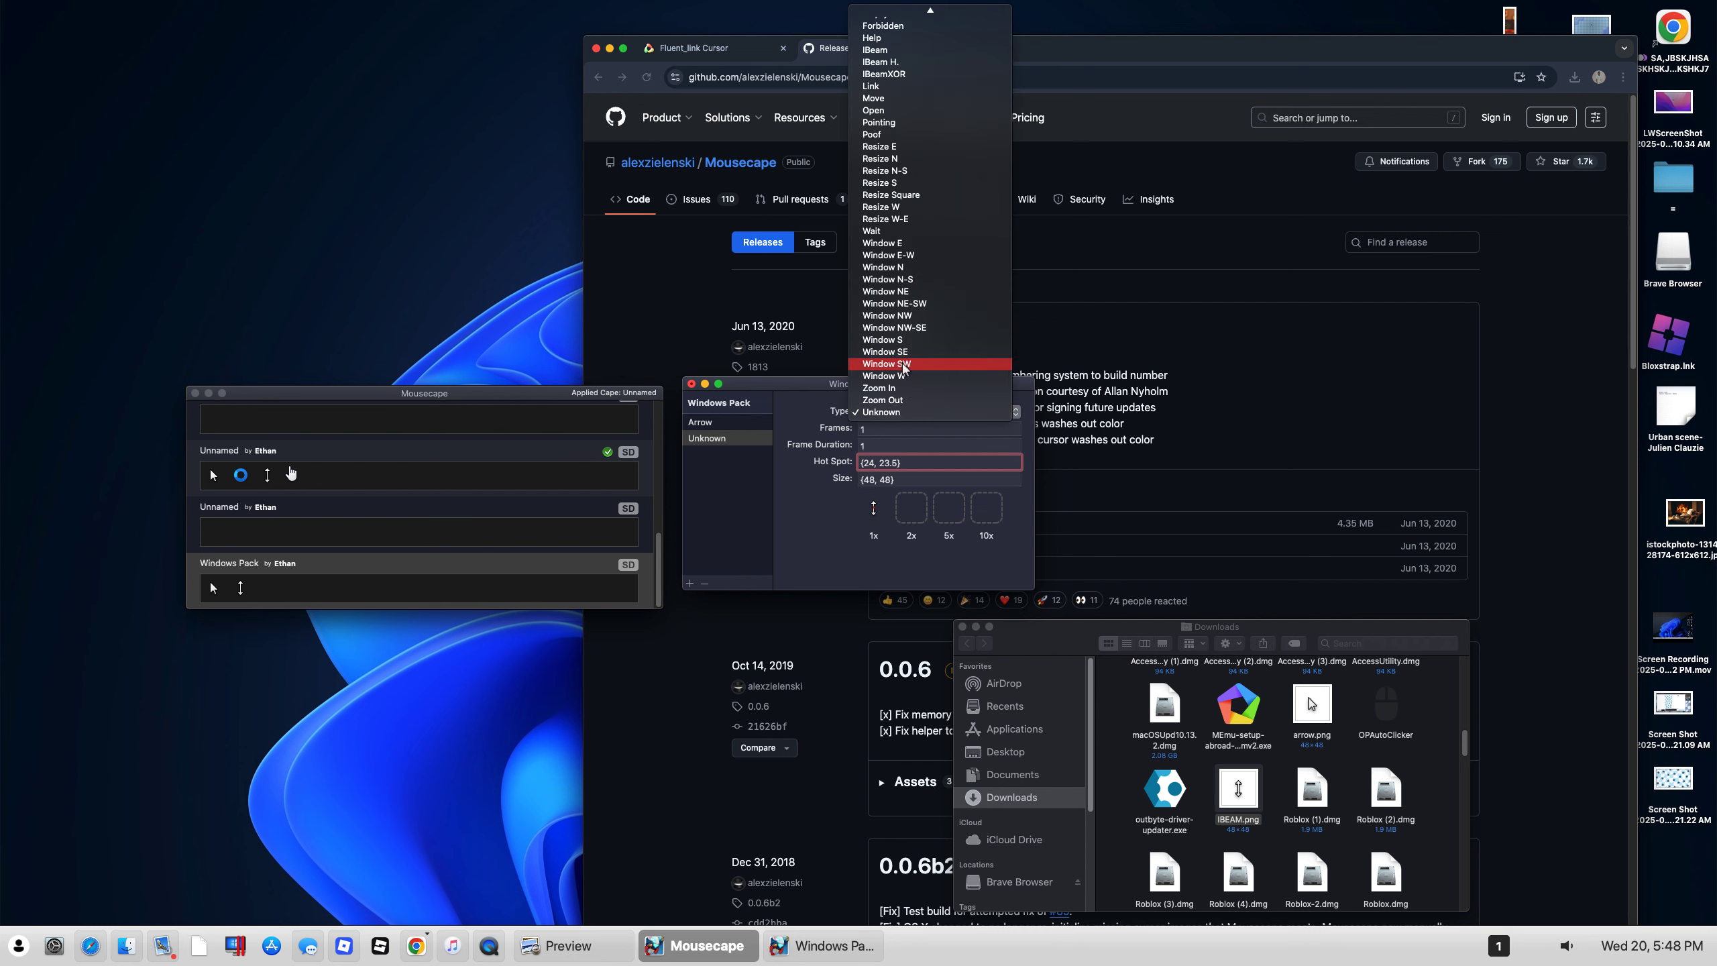
click(891, 53)
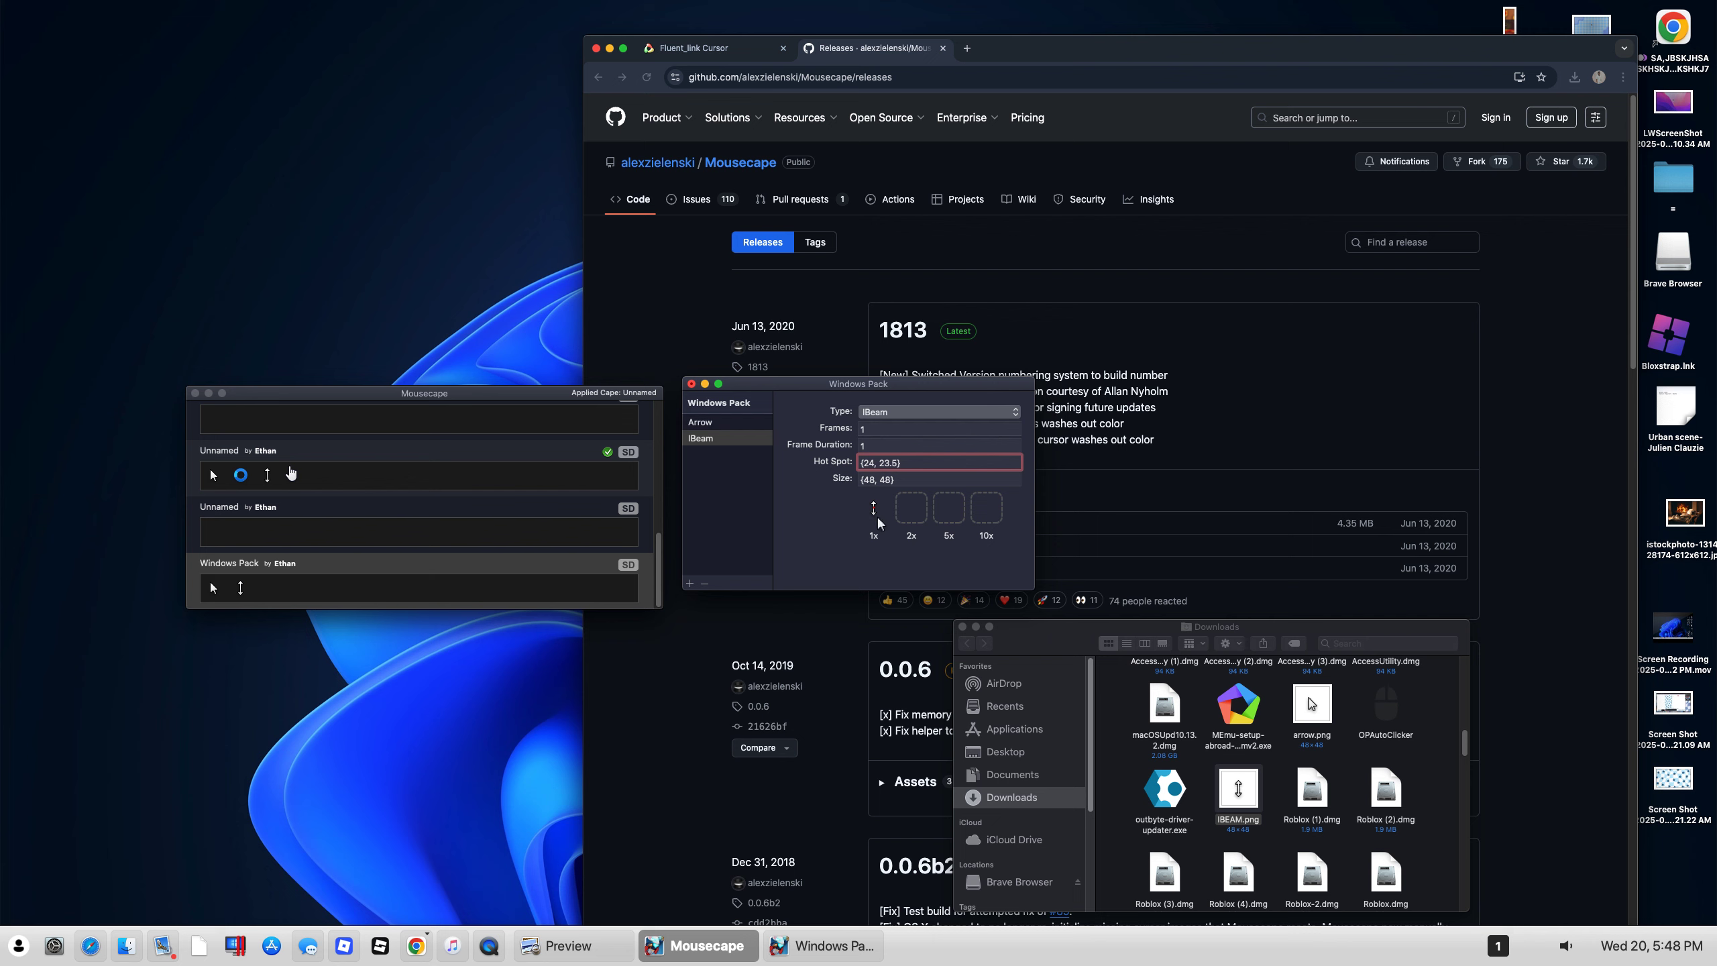
Step: Save the Windows Pack changes, check the applied unnamed cape's Pointing cursor settings and find pointing.png in Downloads
right_click(438, 466)
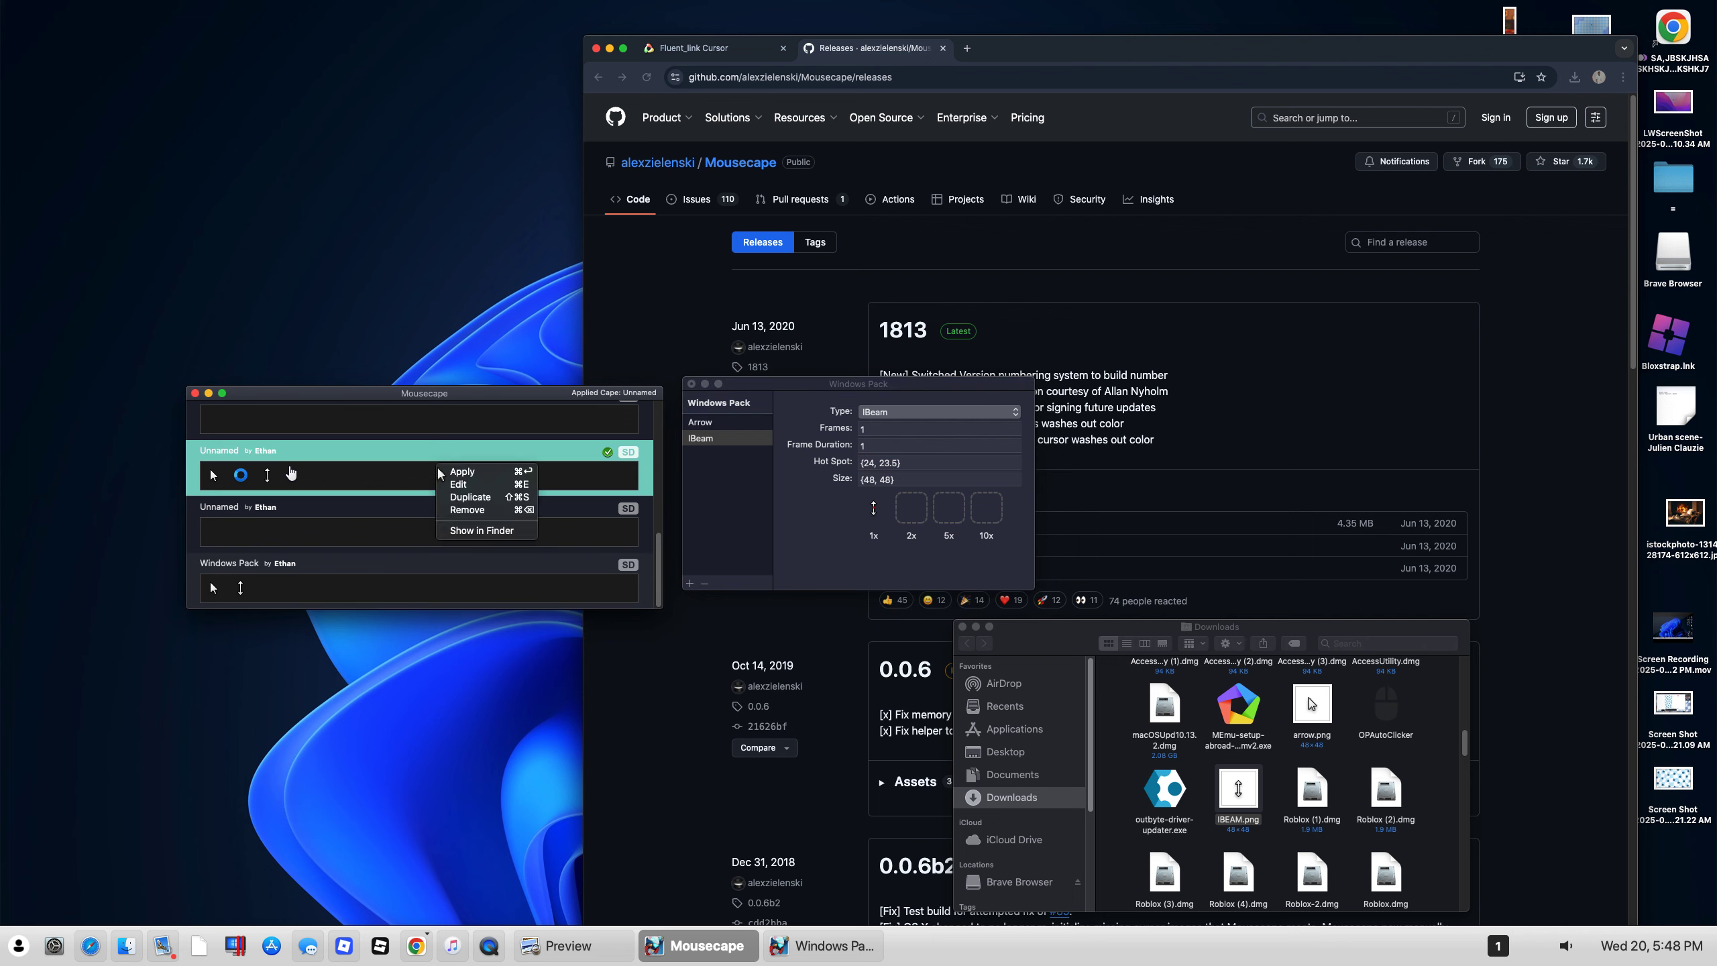
click(458, 485)
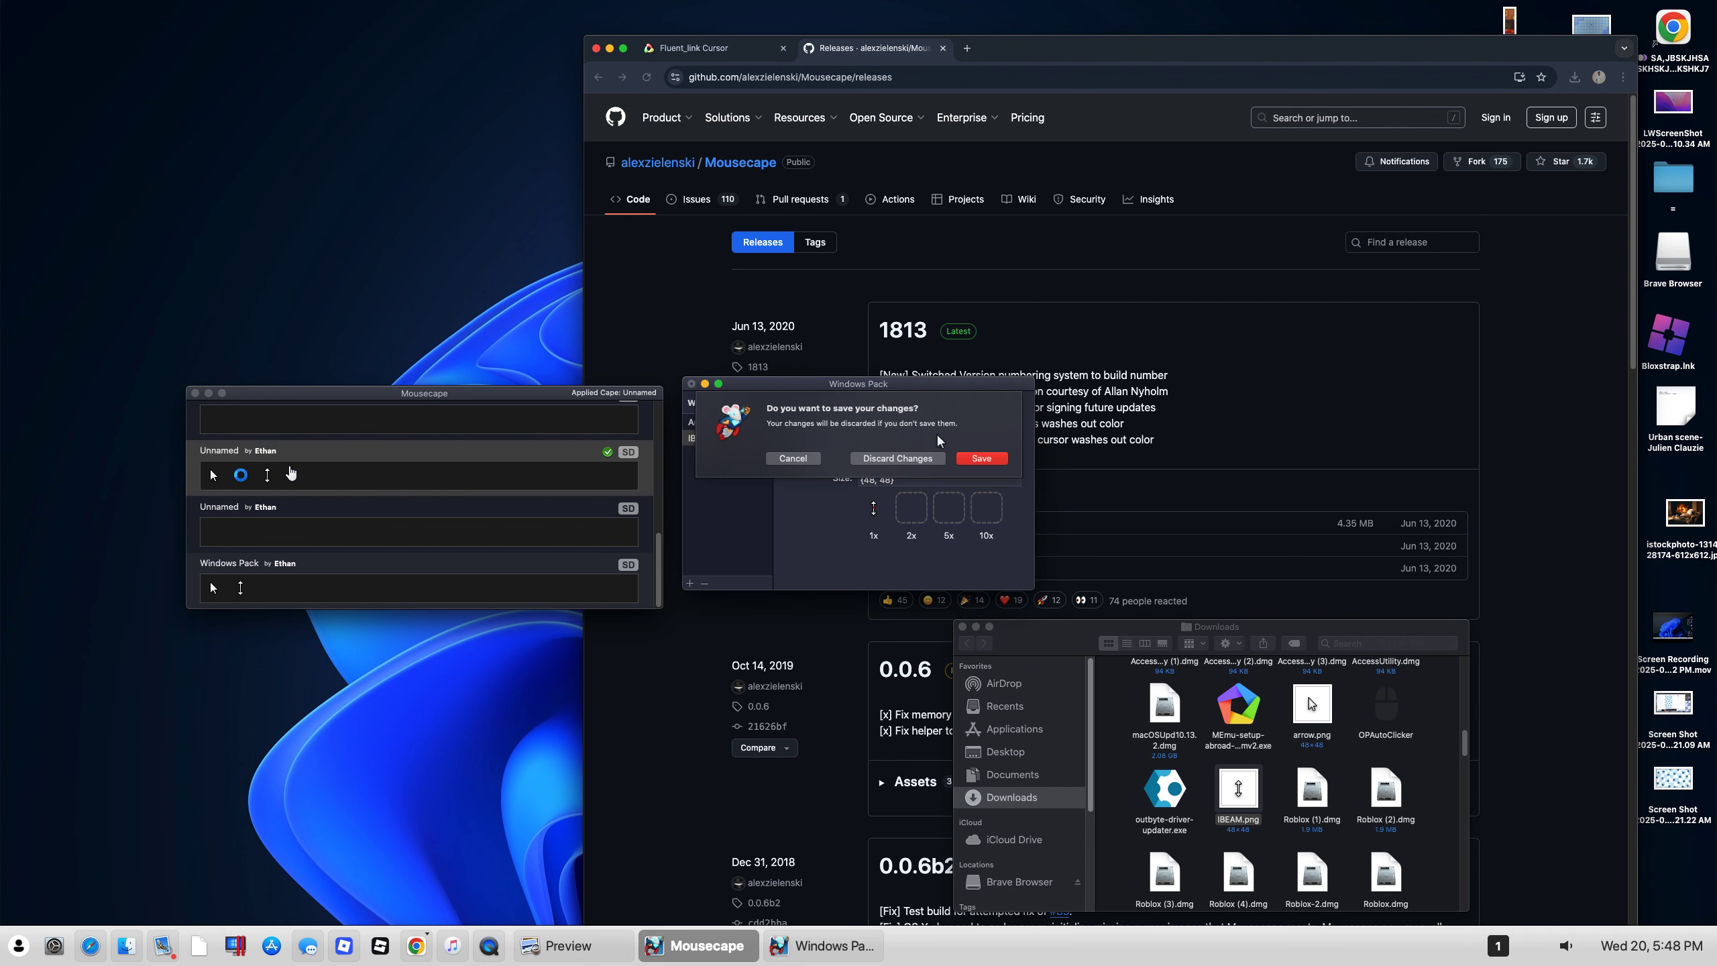
click(1004, 460)
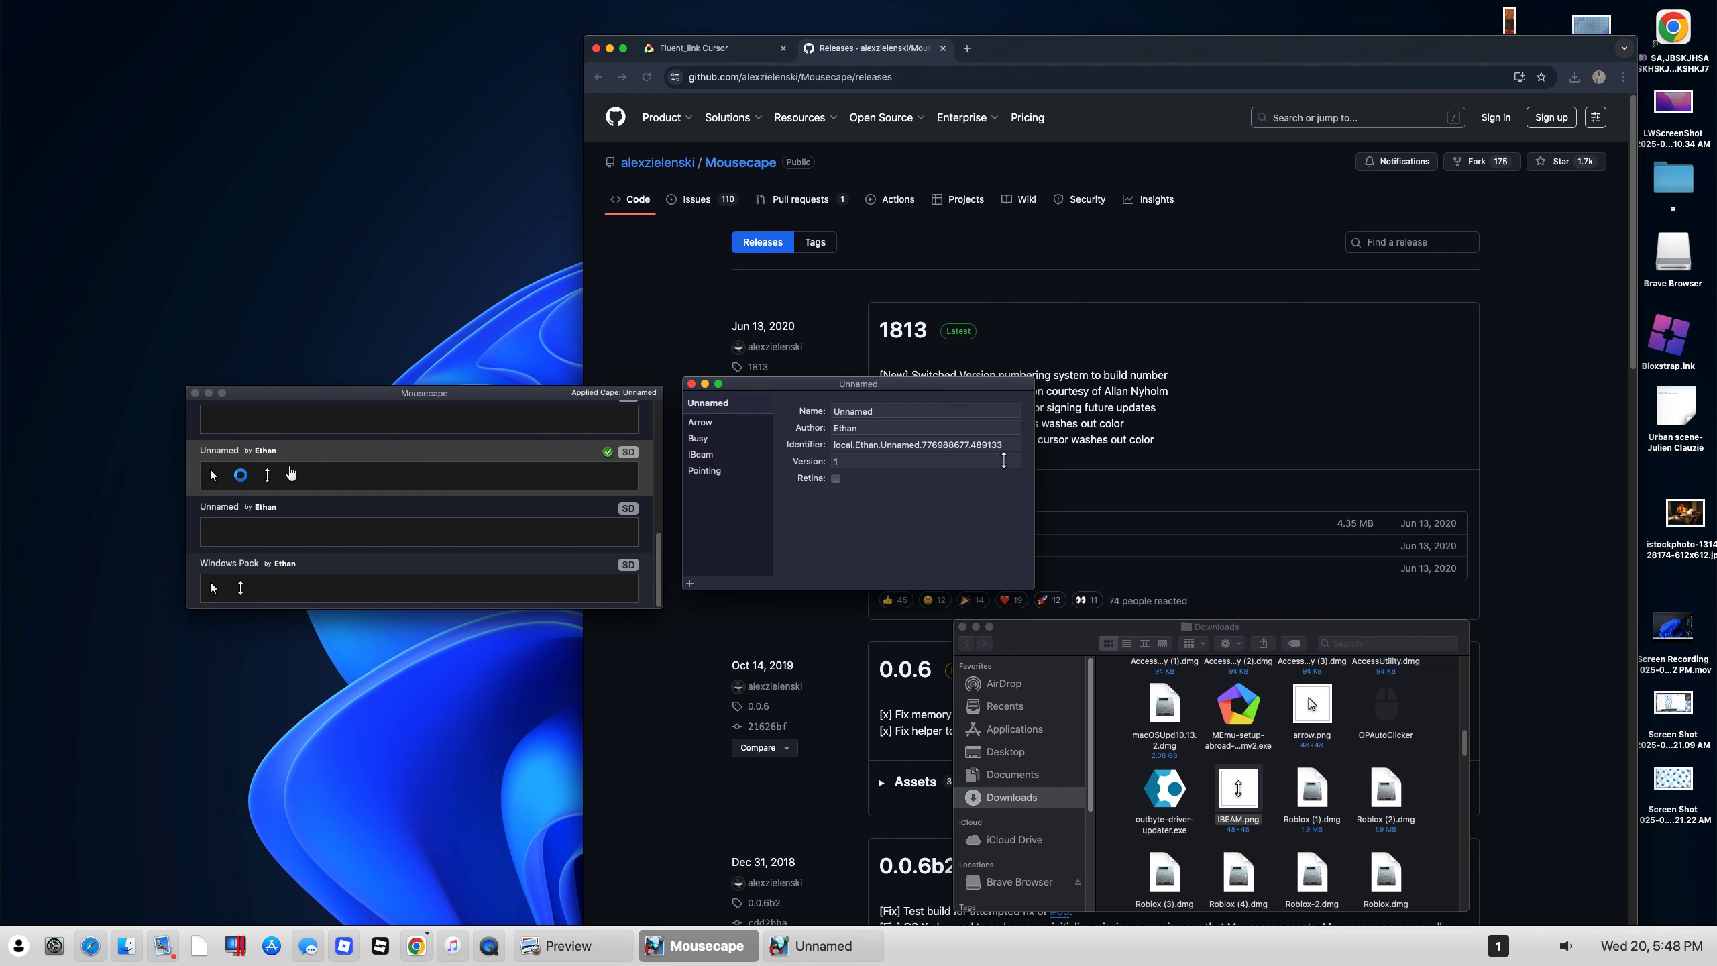
click(706, 470)
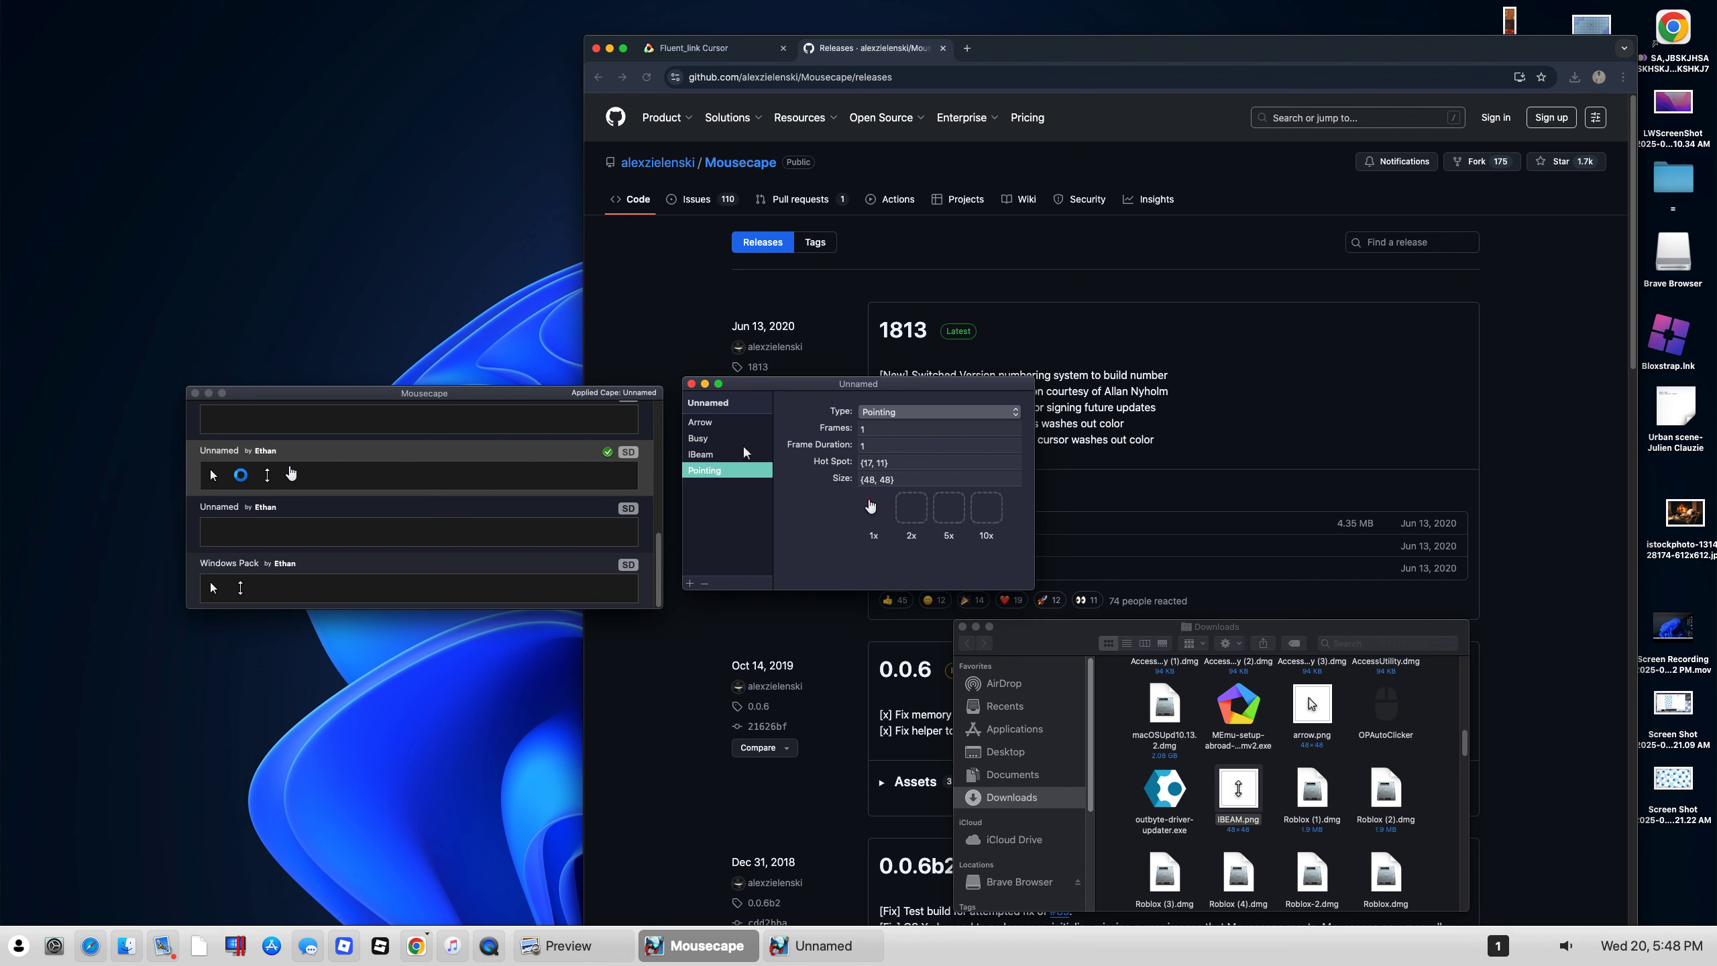
scroll(1374, 831, down, 3)
scroll(1374, 832, down, 5)
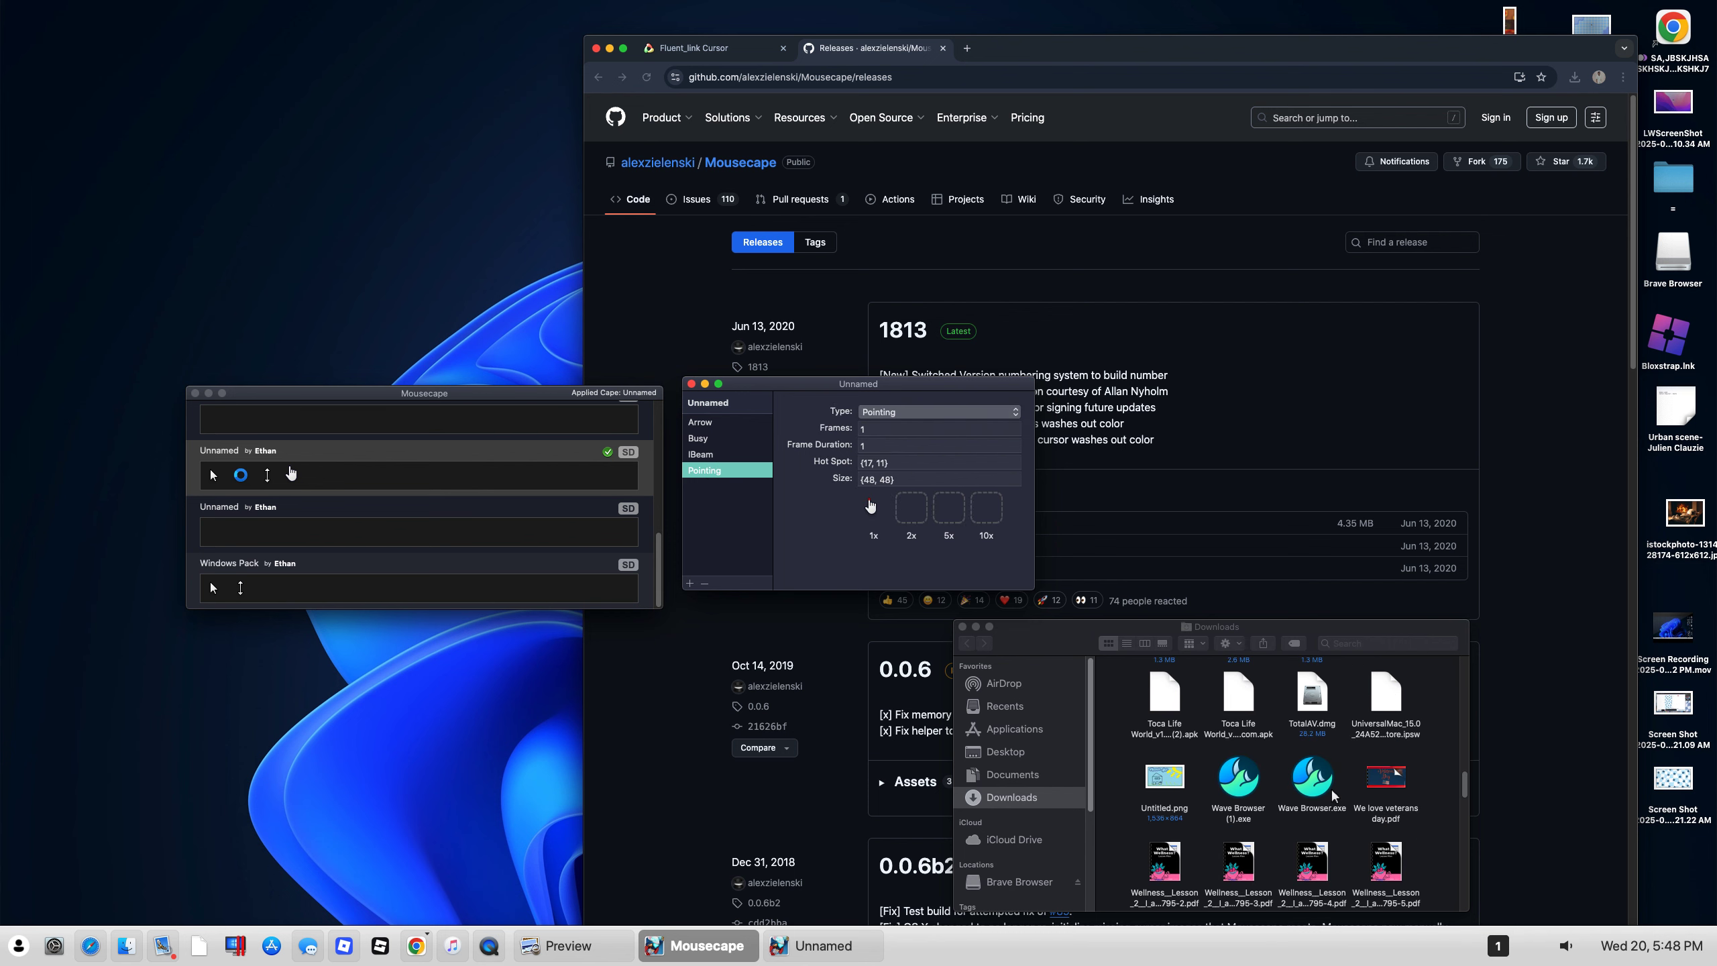
scroll(1308, 785, down, 5)
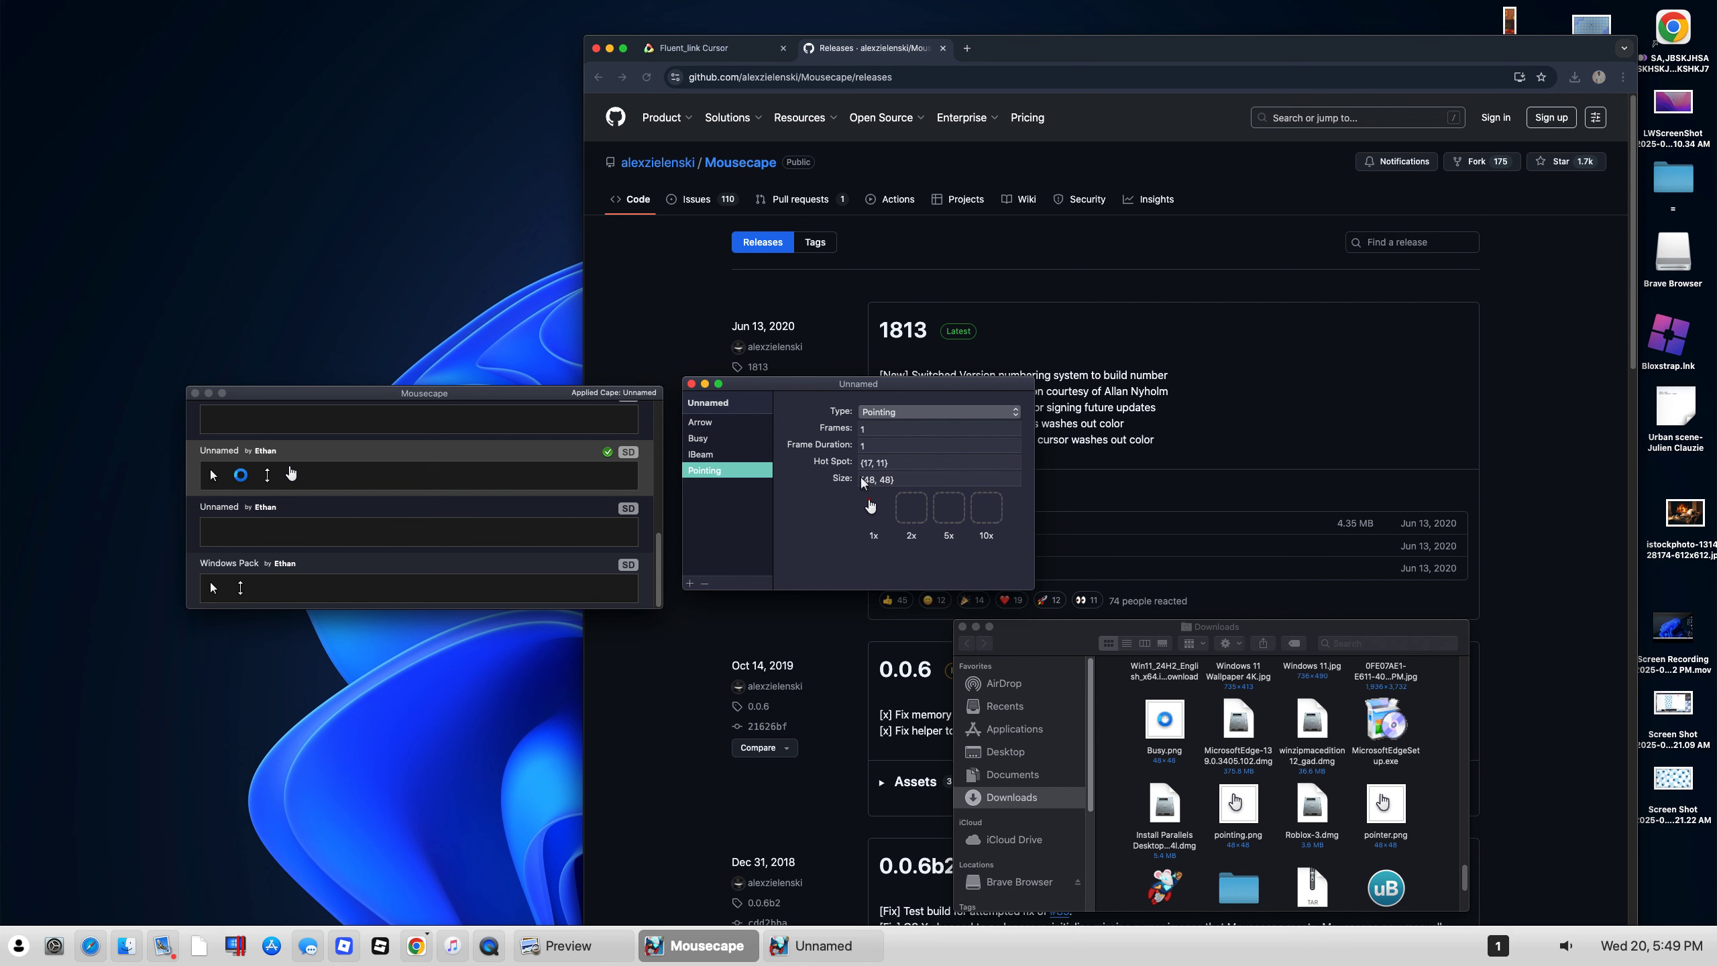
Step: Add a third cursor to the reopened Windows Pack cape and set its hot spot's X value to 17
right_click(253, 582)
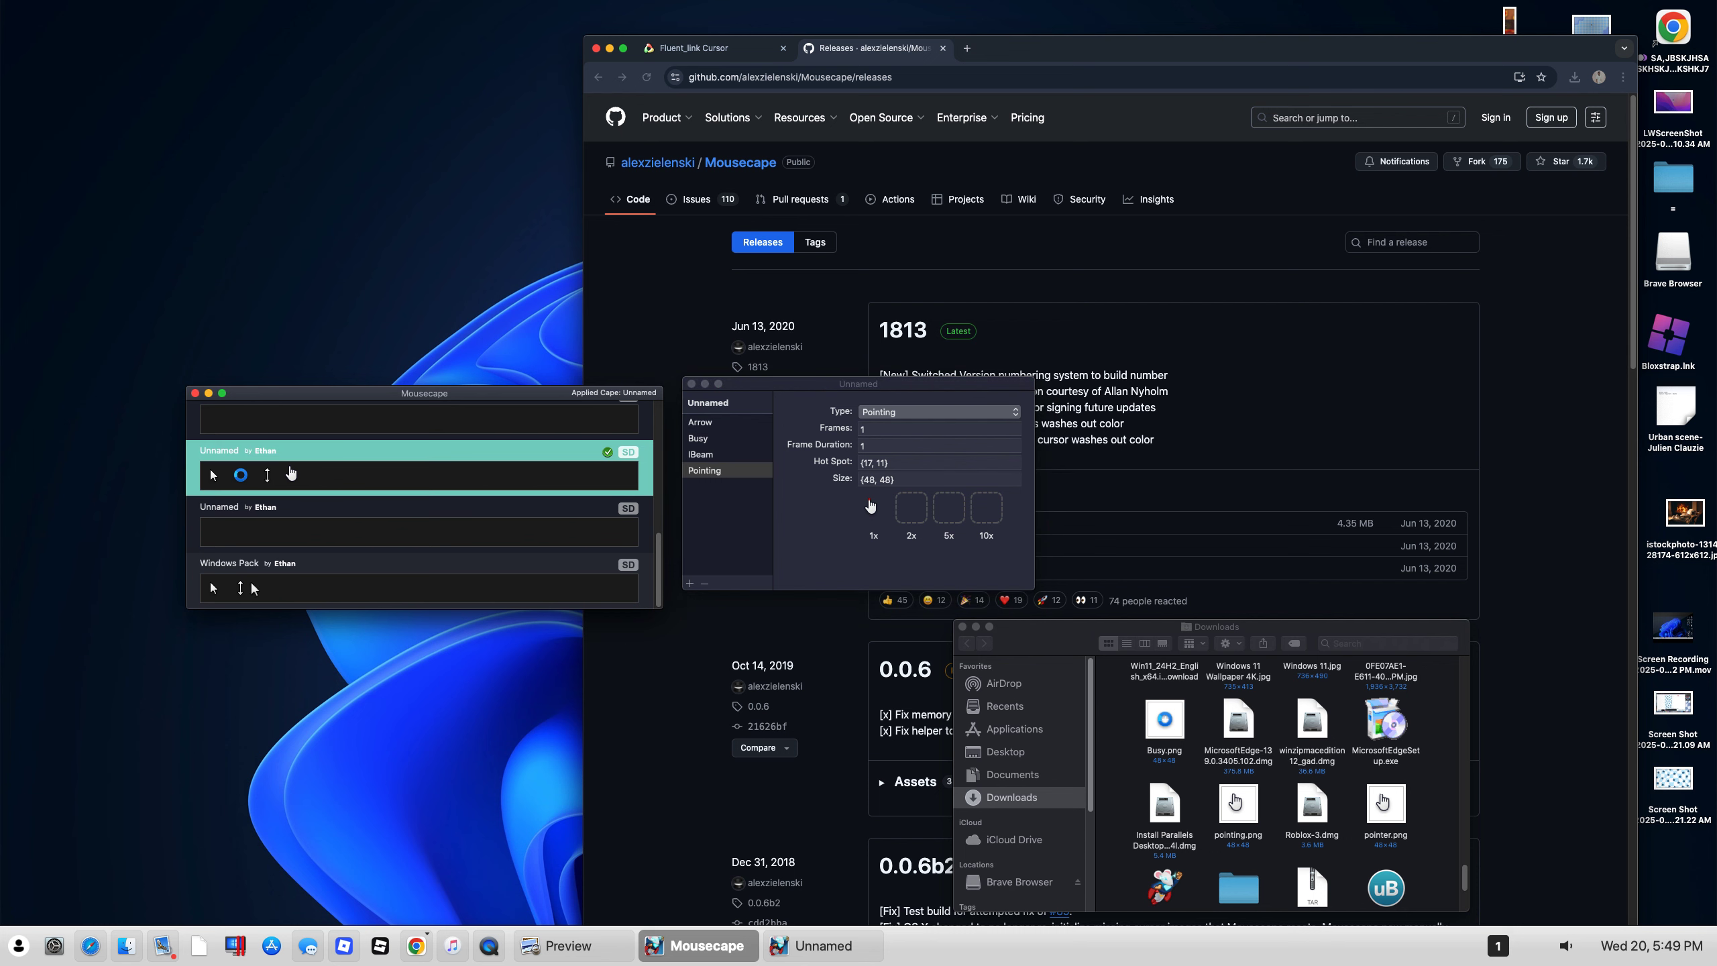
click(283, 600)
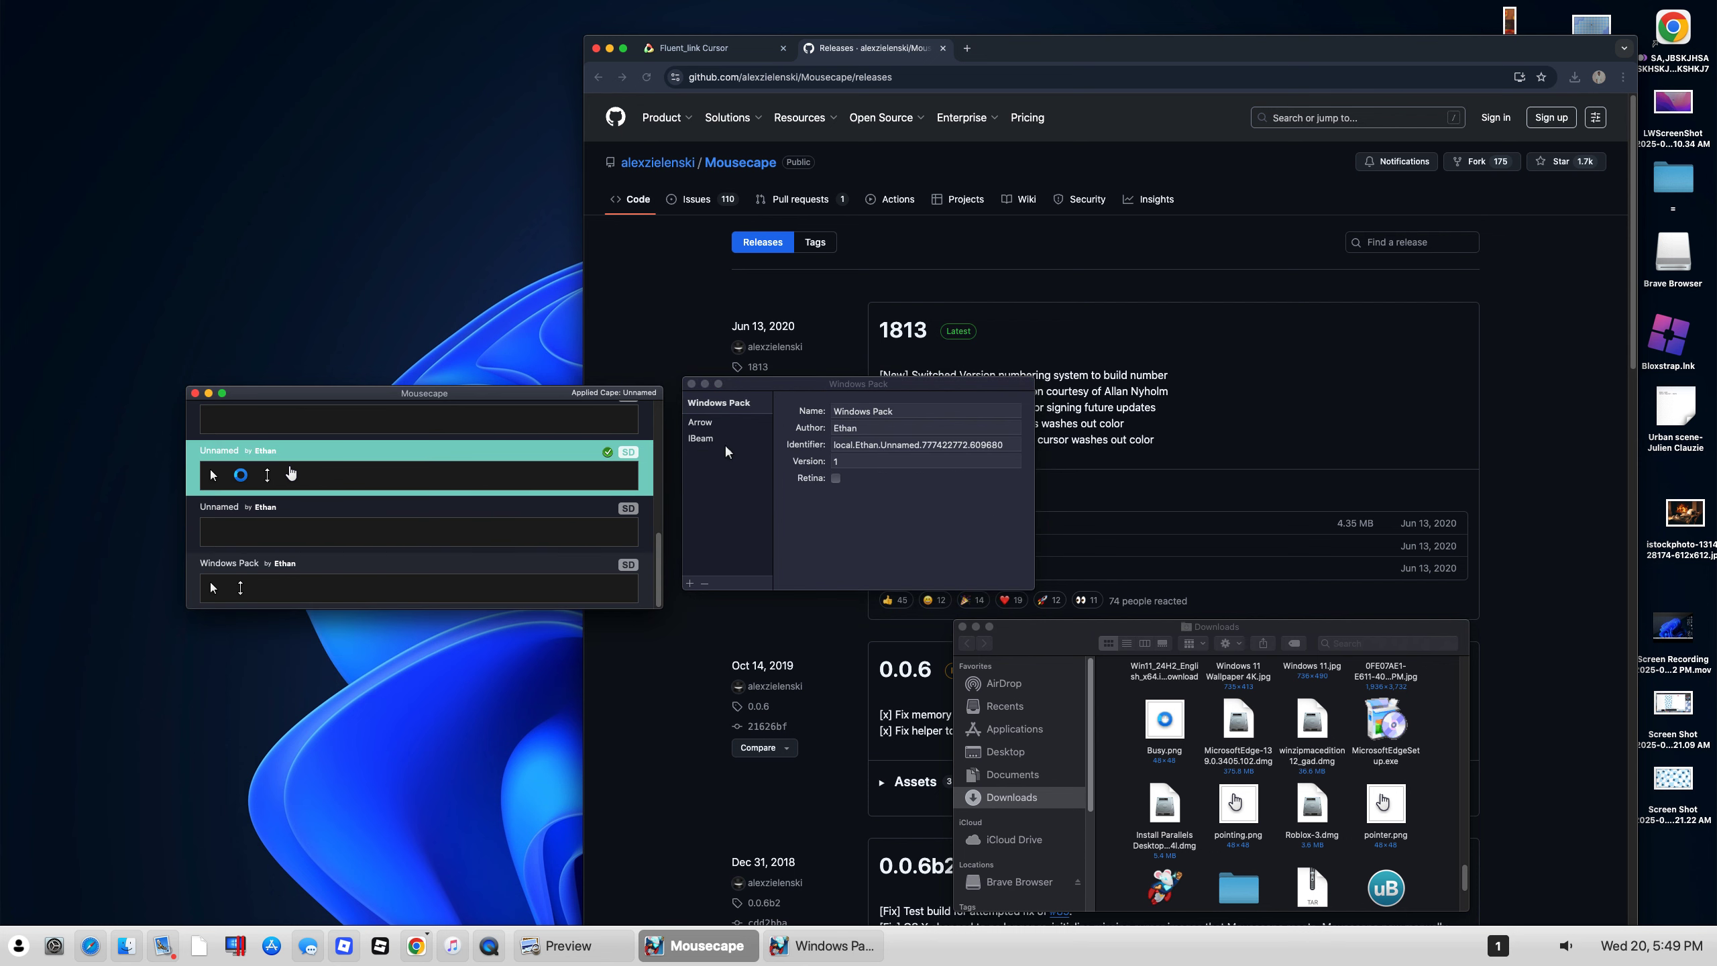
click(702, 439)
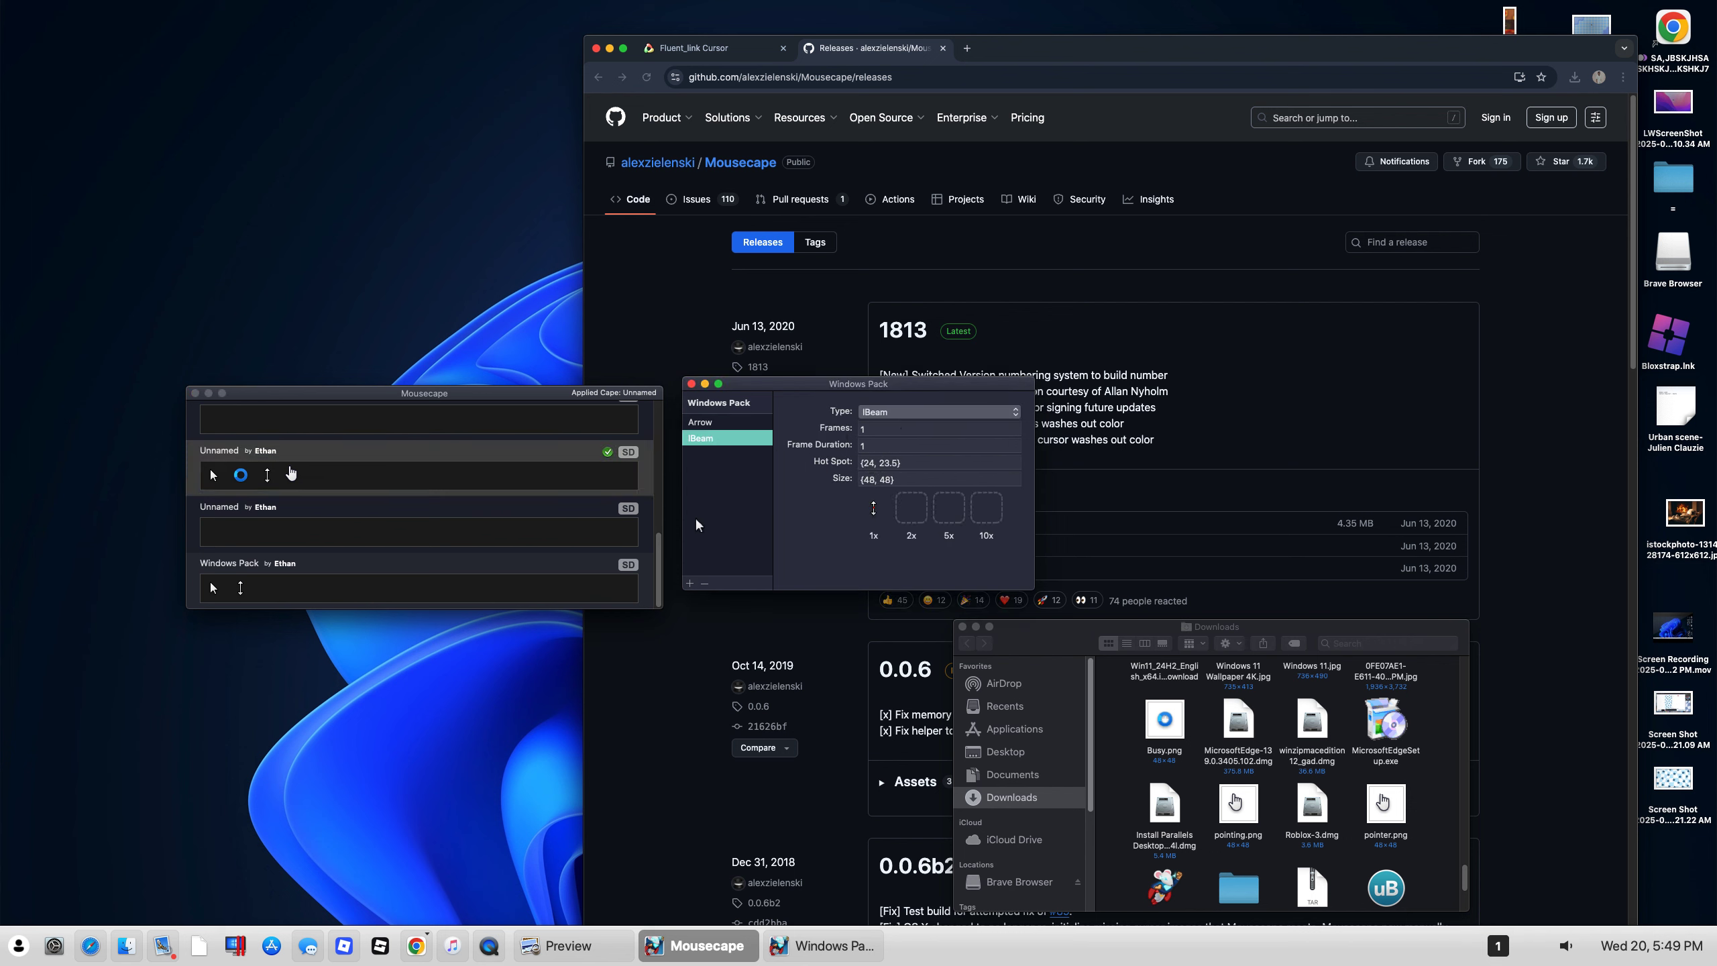
click(689, 583)
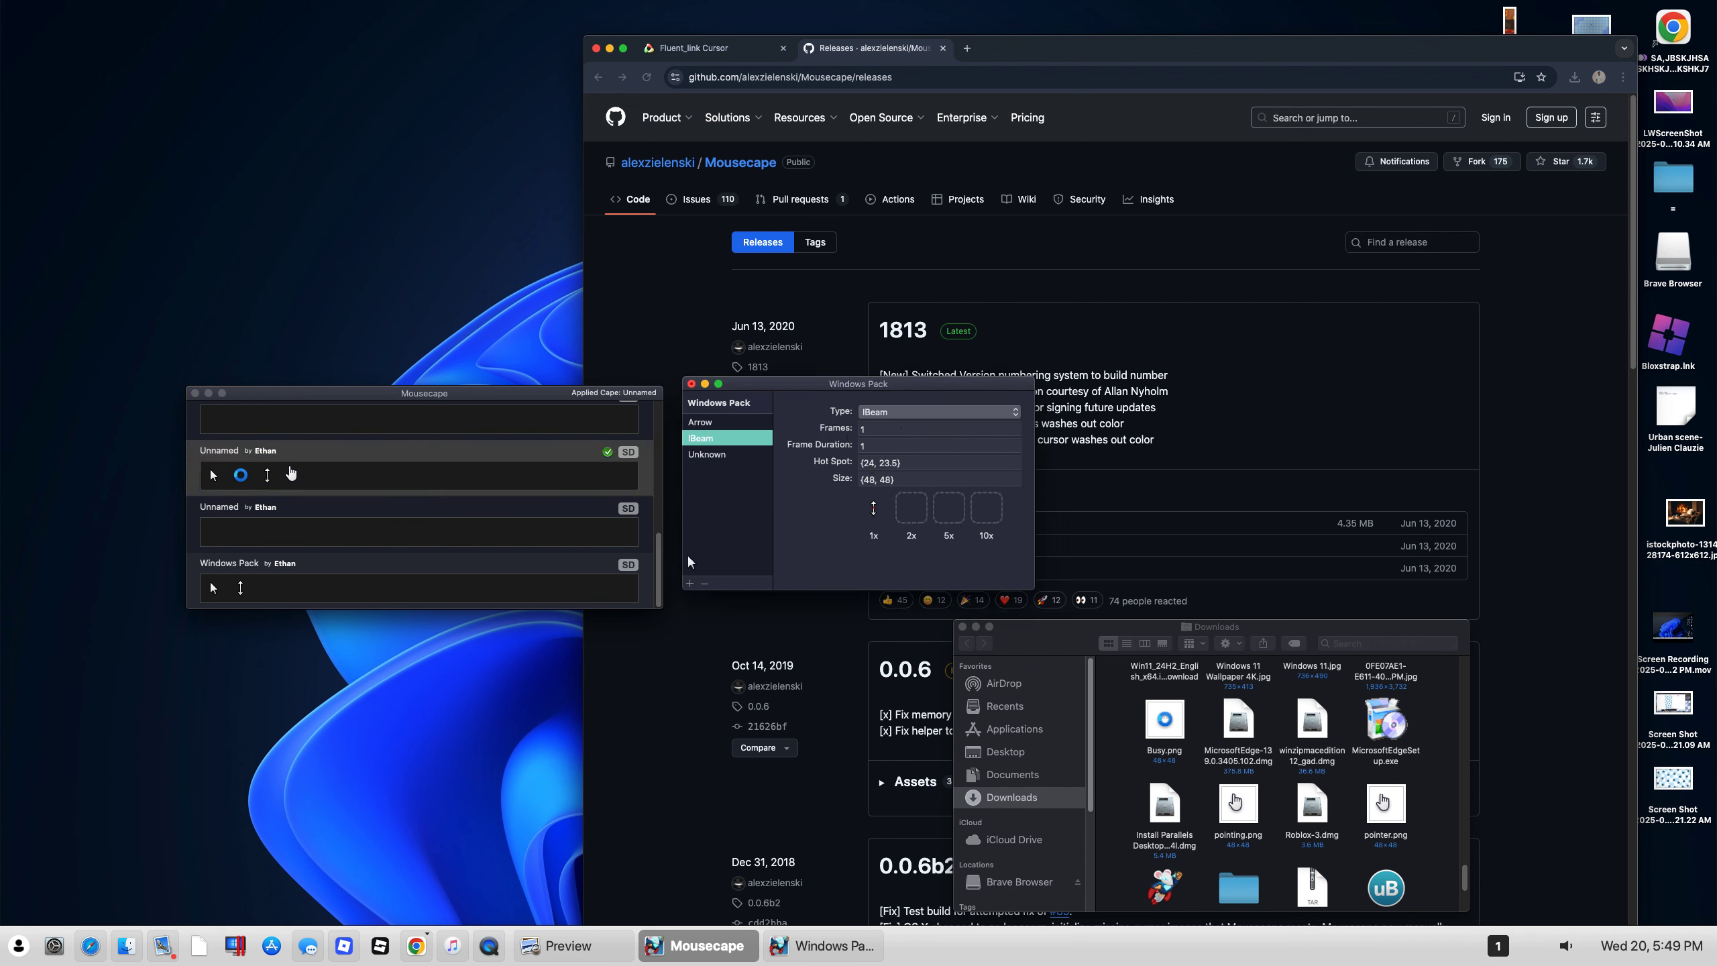
click(733, 456)
click(870, 464)
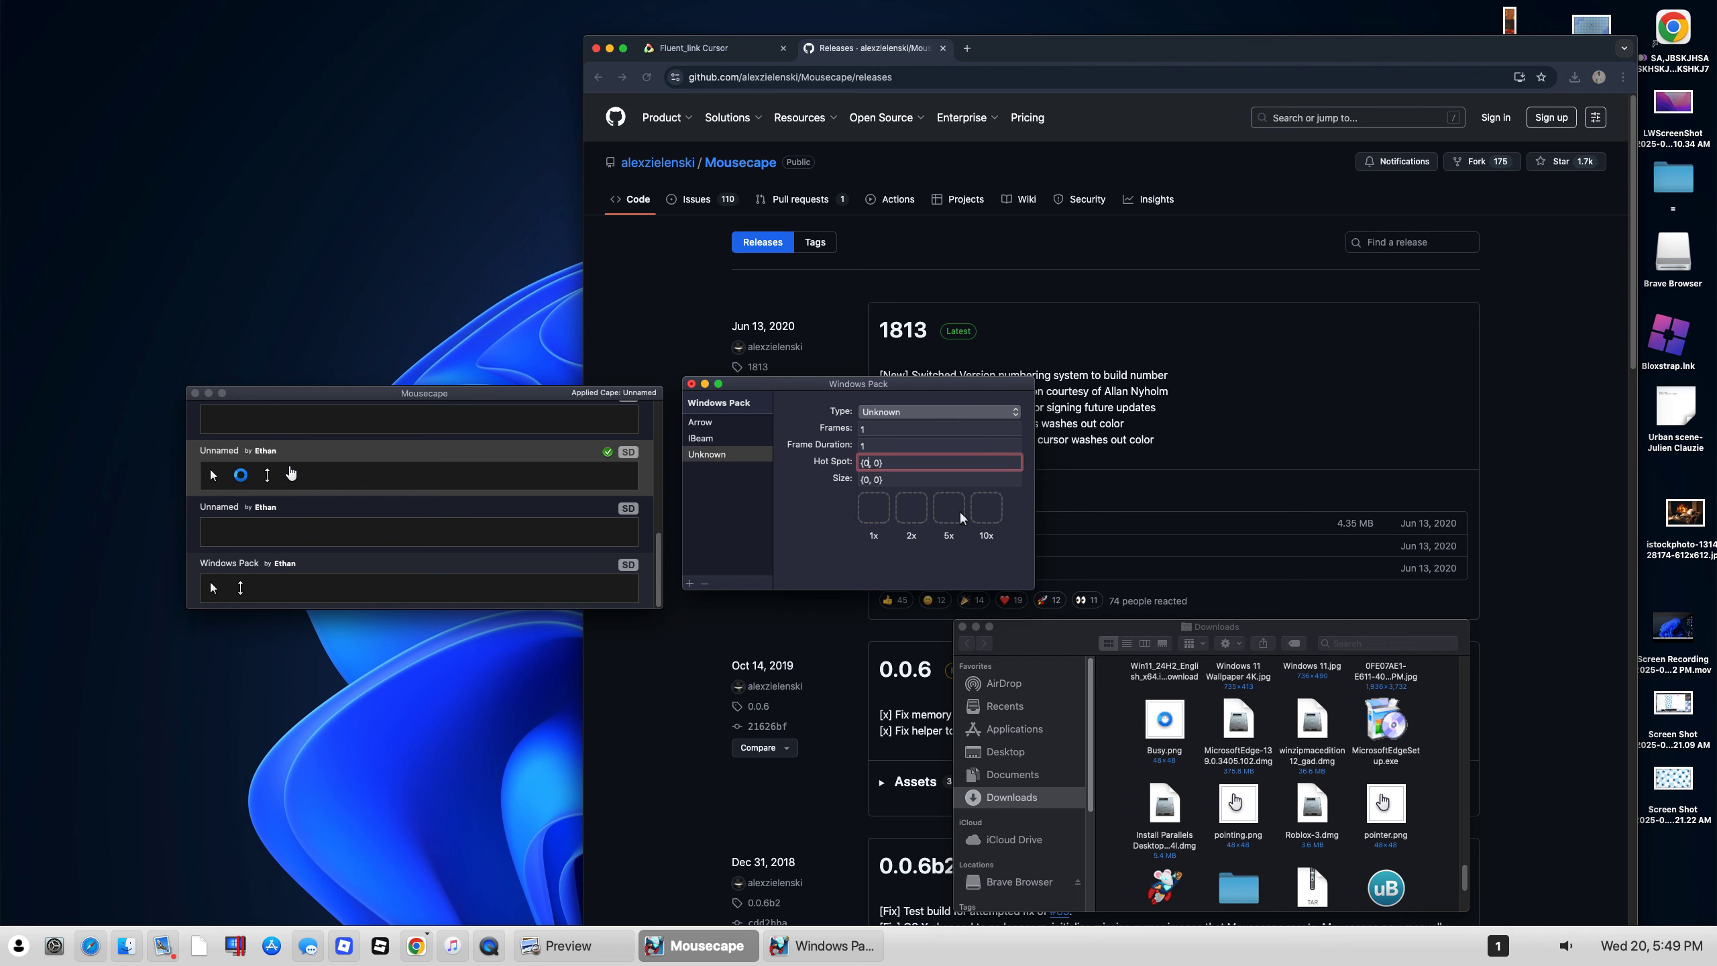
key(BackSpace)
text(17)
Step: Save the Windows Pack changes and recheck the hot spot of the Pointing cursor in the applied unnamed cape
click(270, 477)
right_click(299, 581)
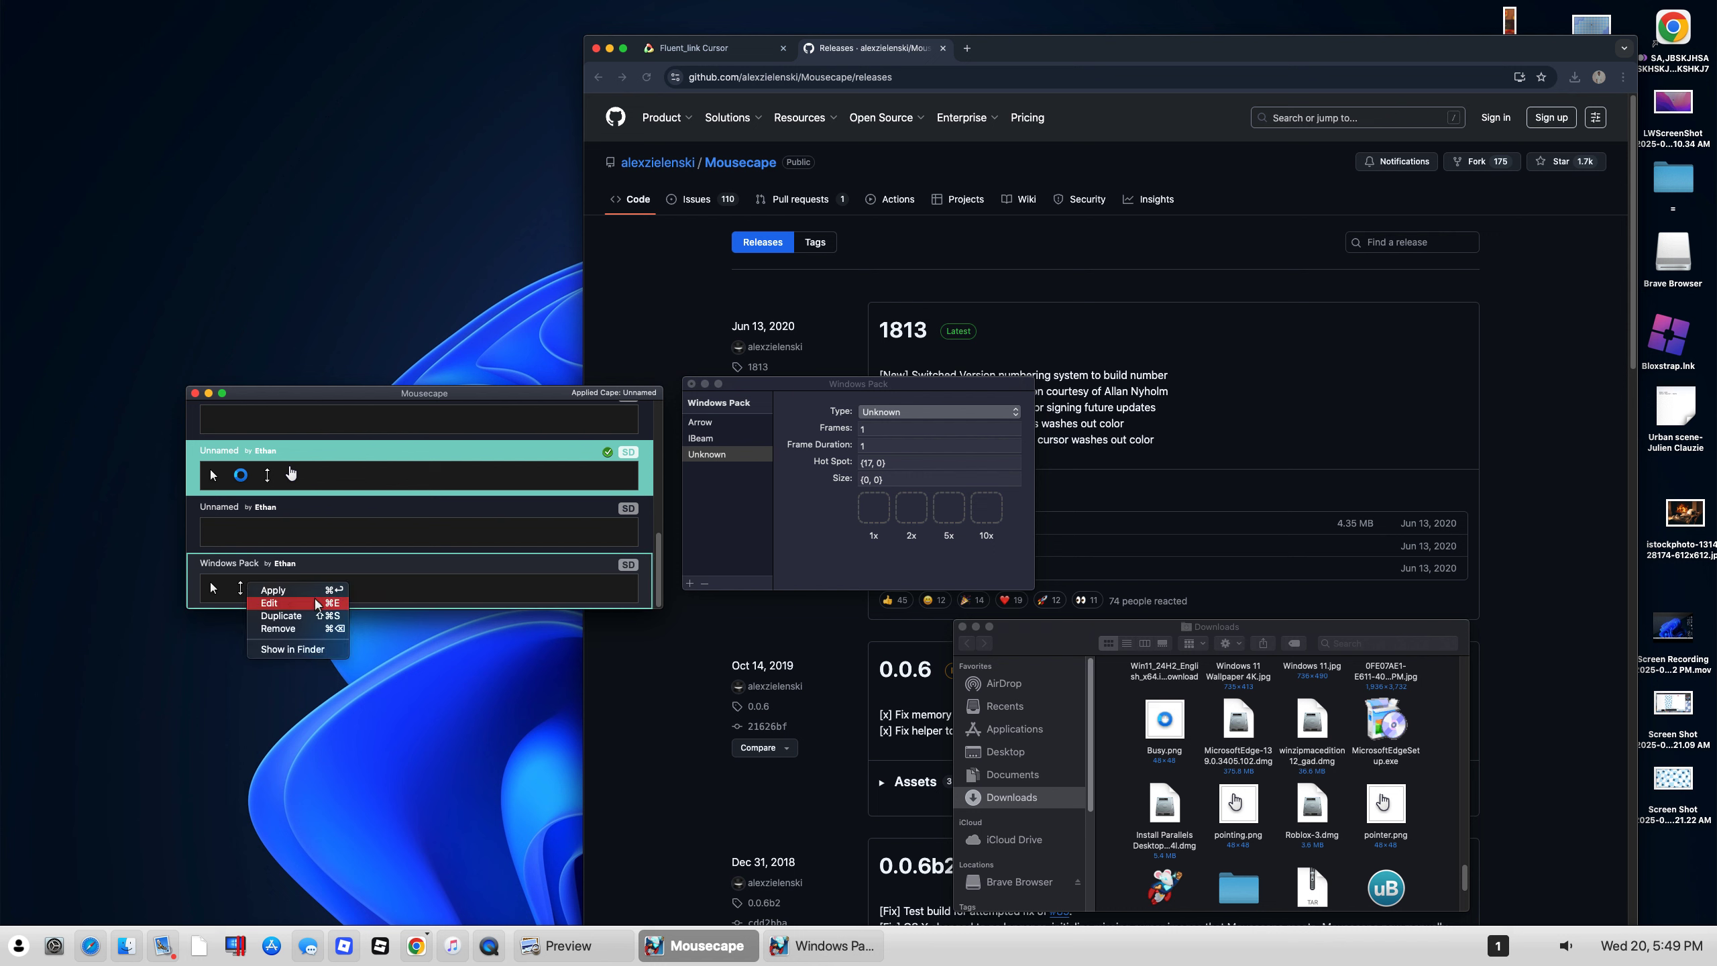
click(318, 603)
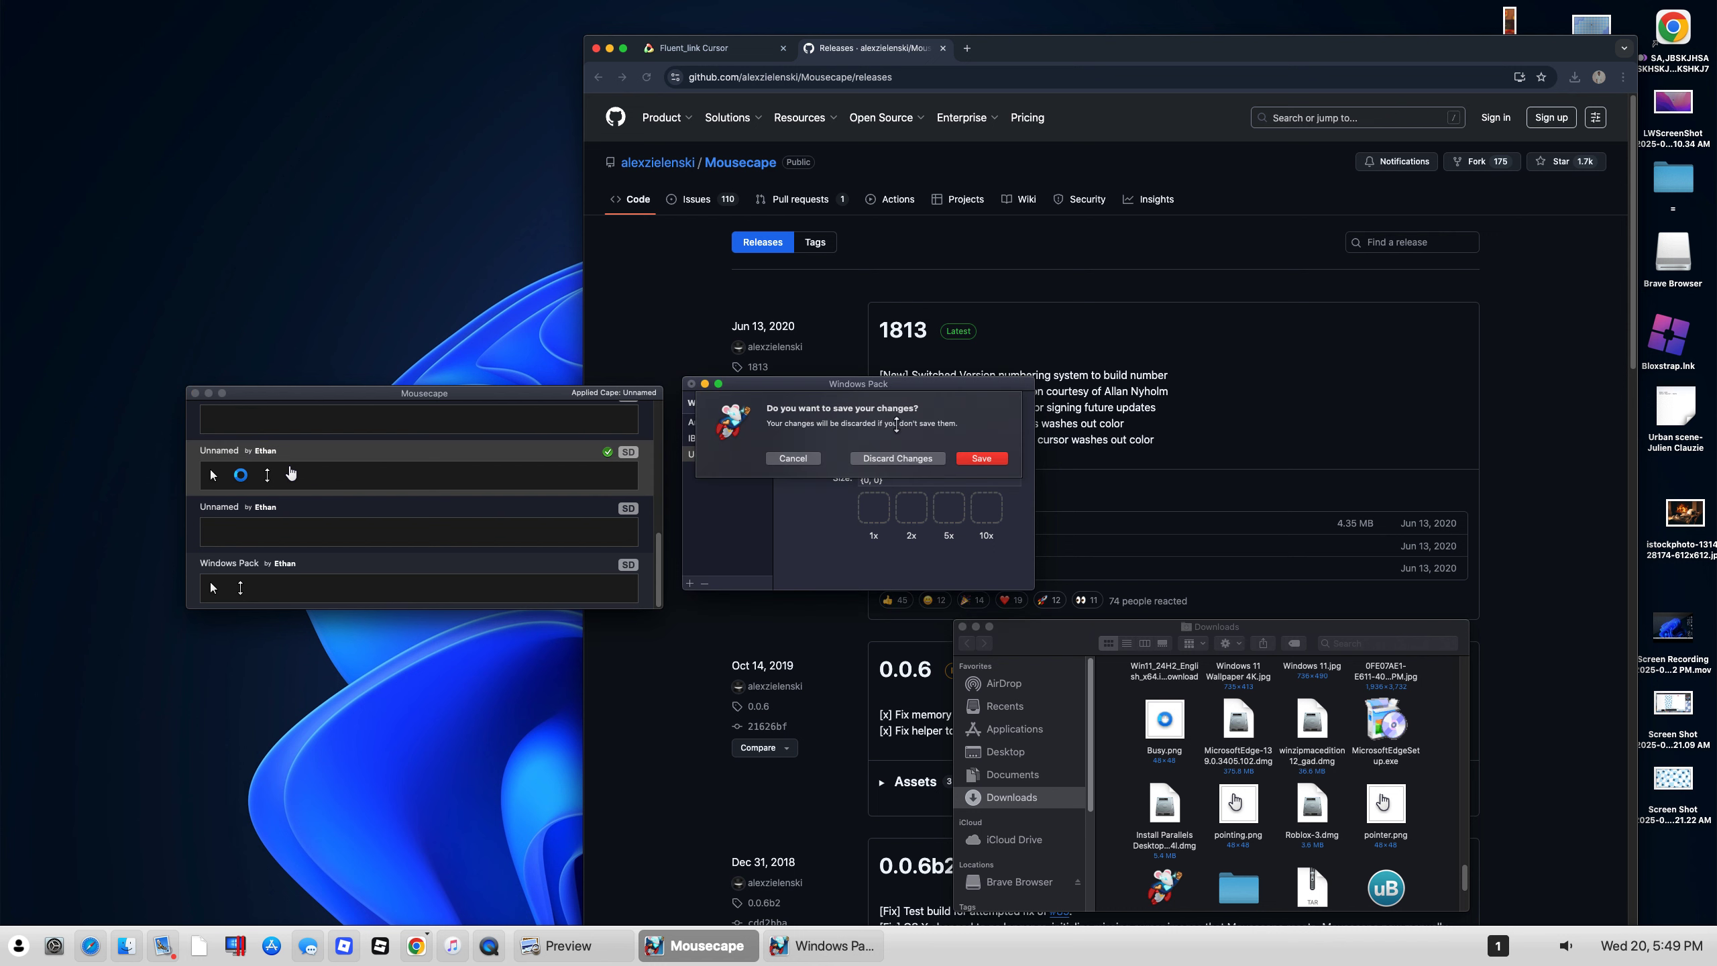
click(976, 460)
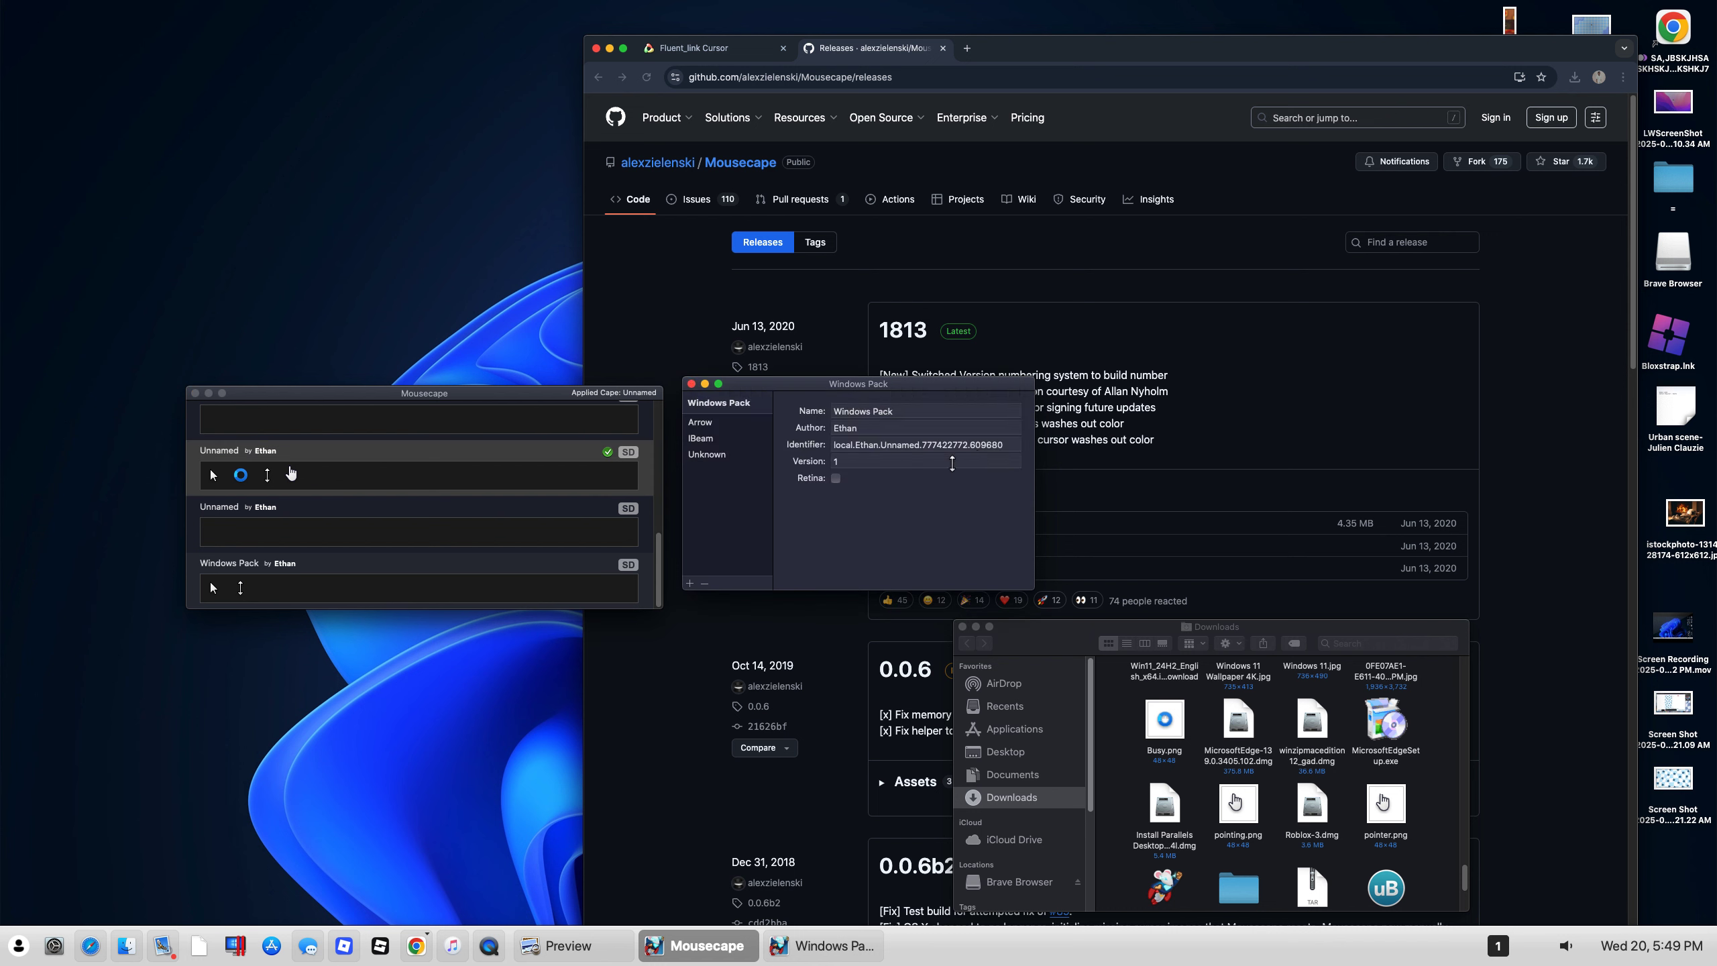
click(289, 471)
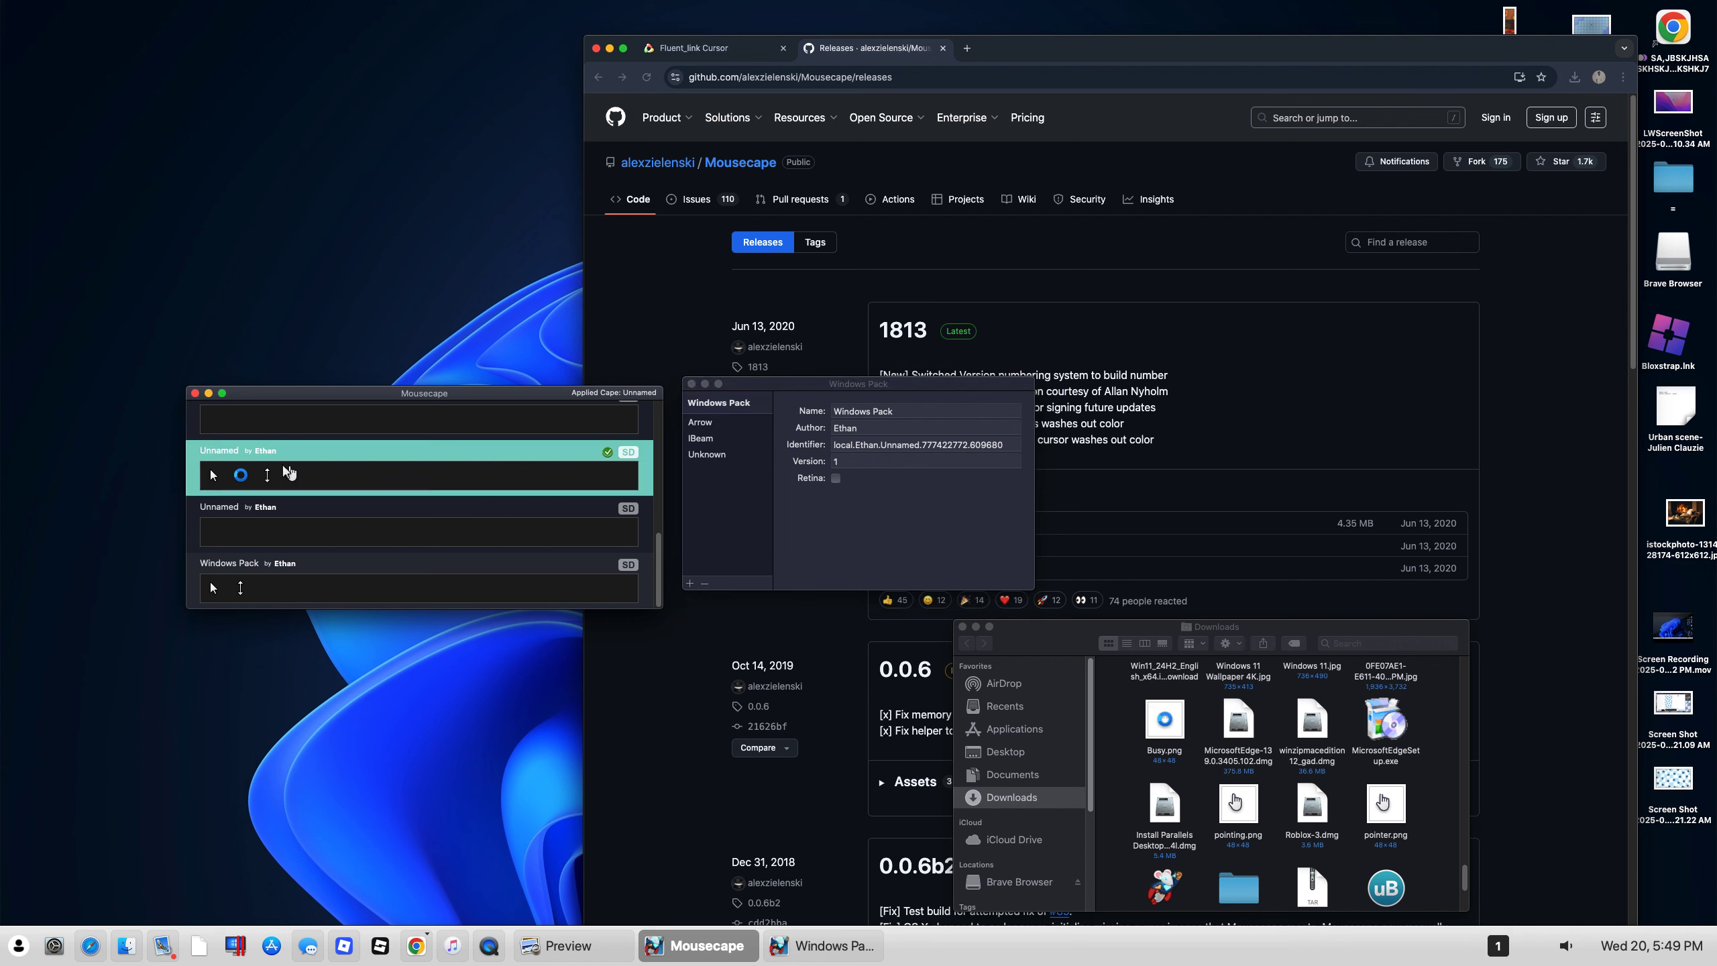
right_click(290, 471)
click(328, 488)
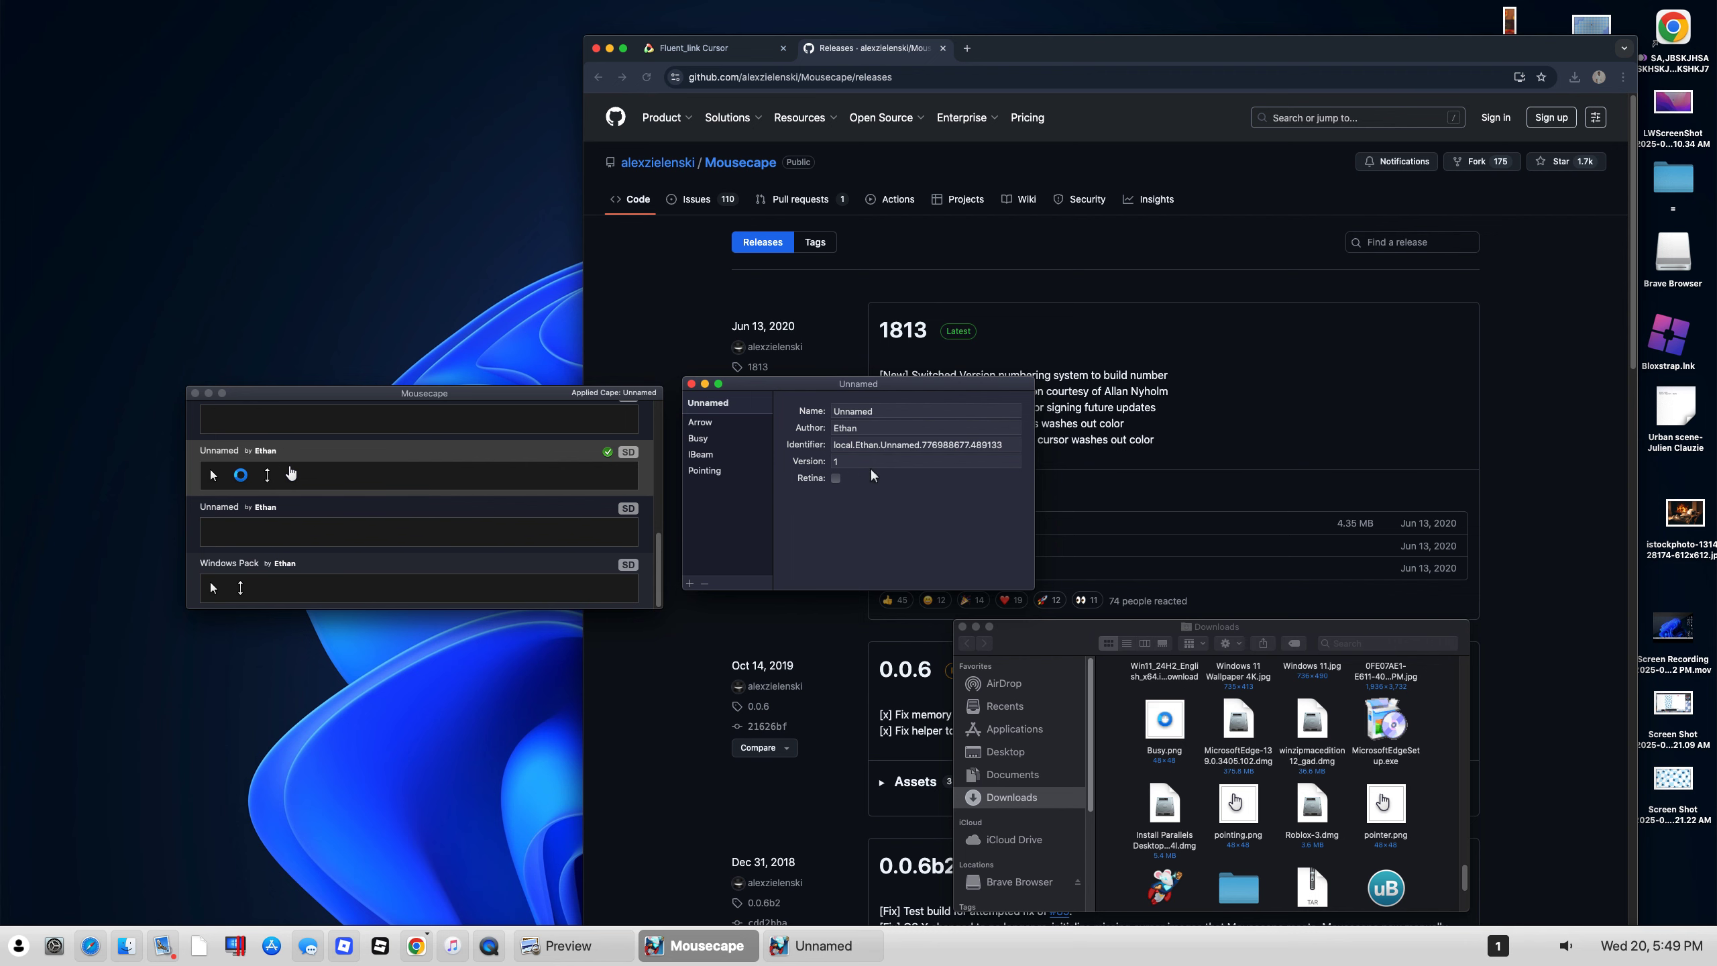
click(706, 470)
Step: Reopen the Windows Pack cape for editing and complete the third cursor's hot spot as {17, 11}
click(455, 559)
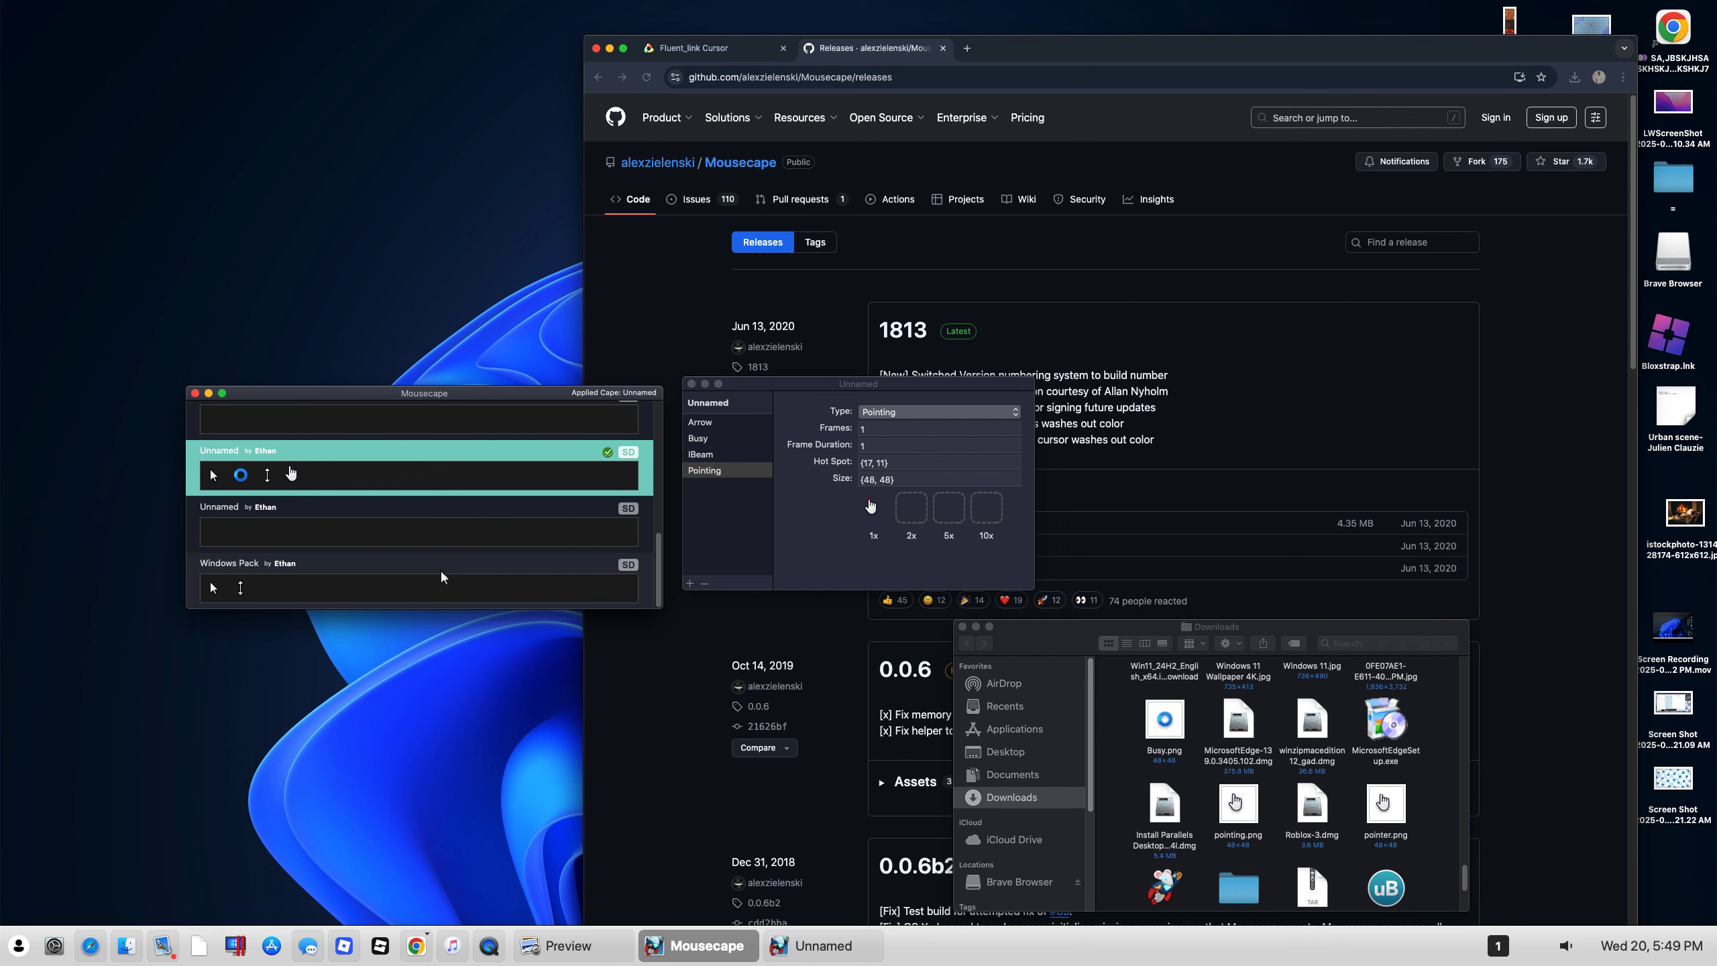
right_click(440, 568)
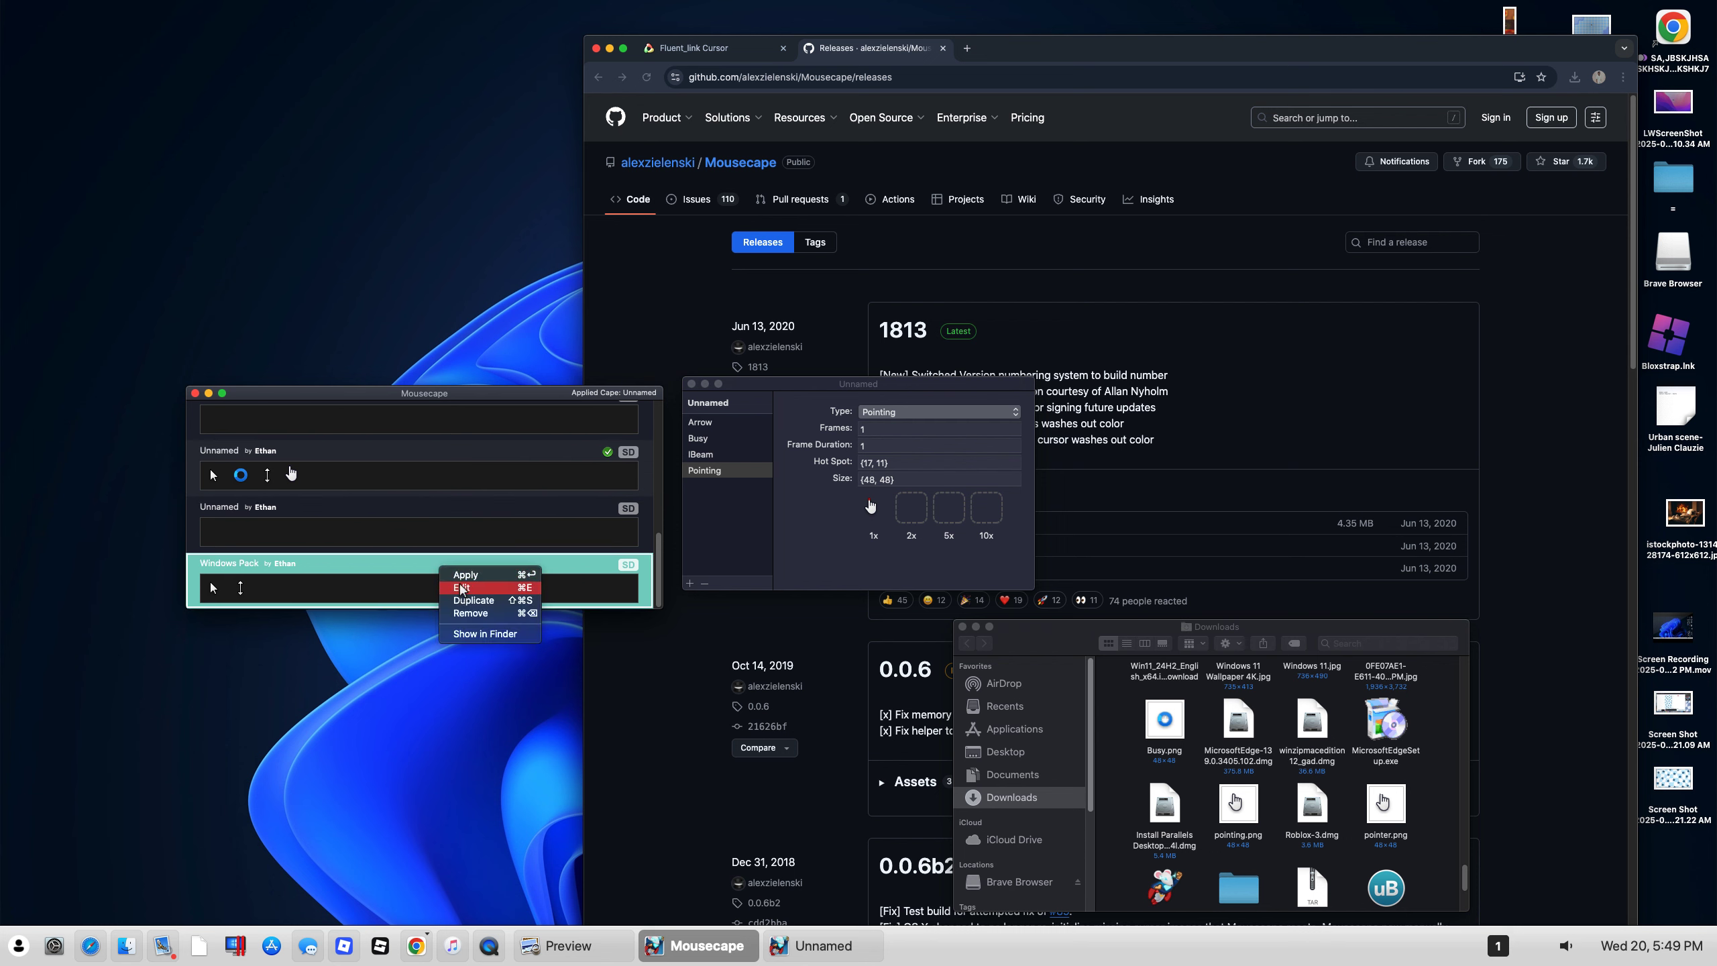
click(461, 587)
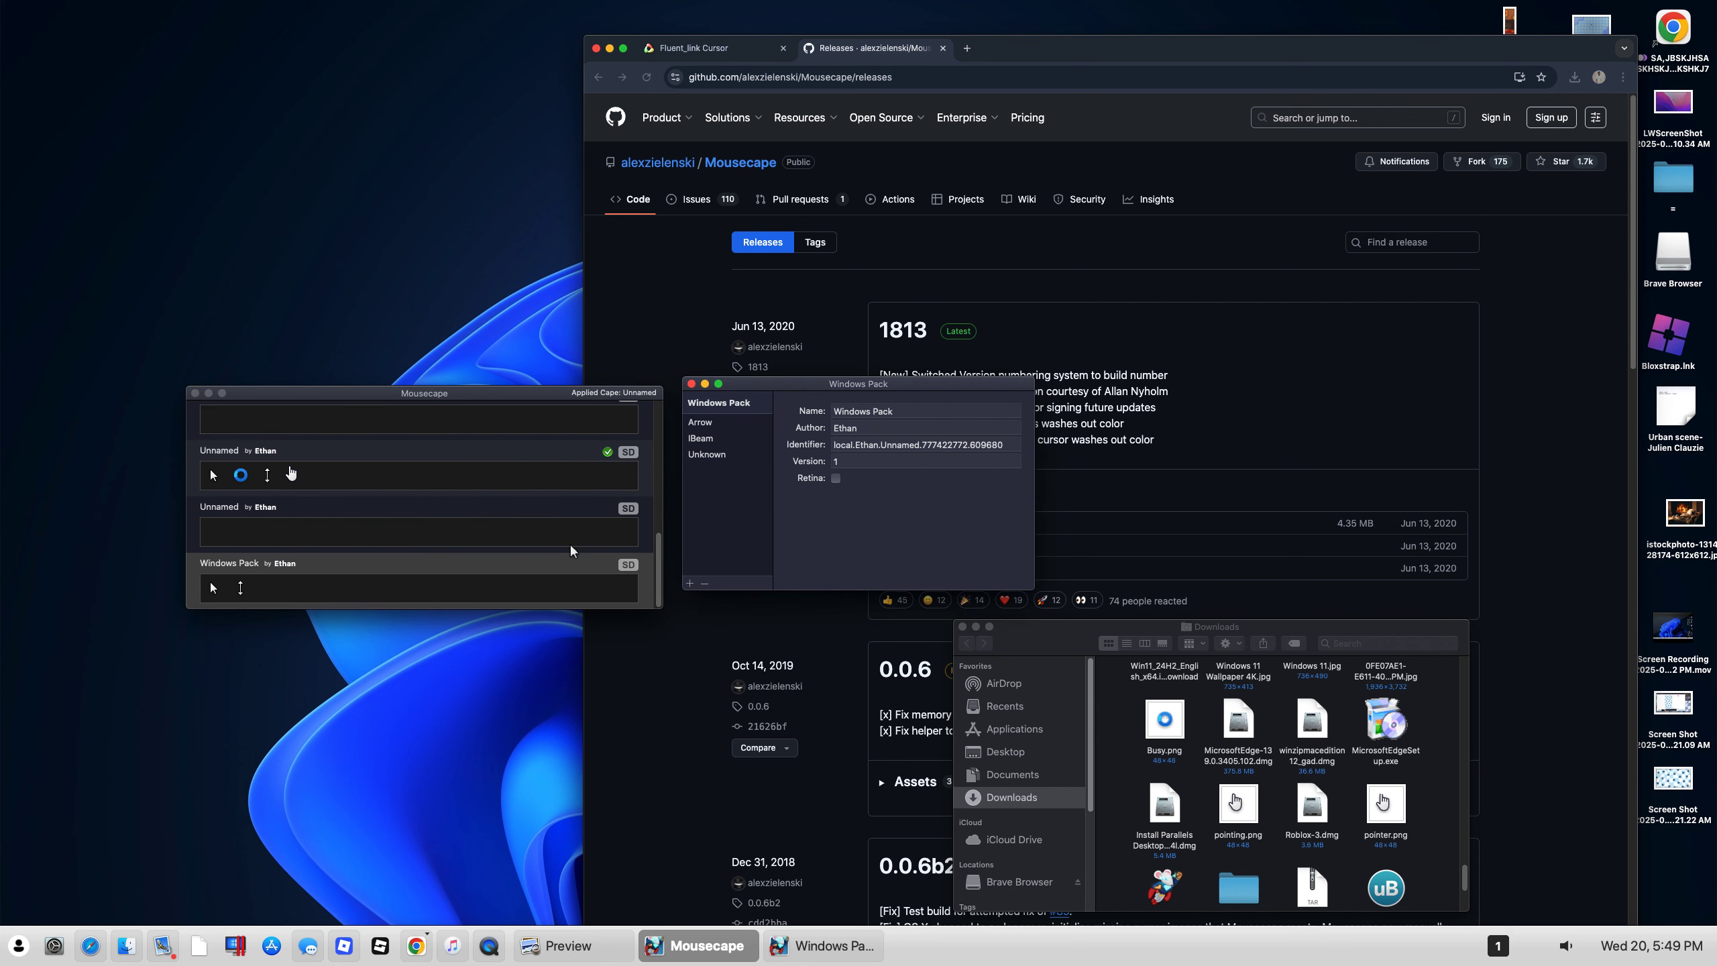
click(706, 454)
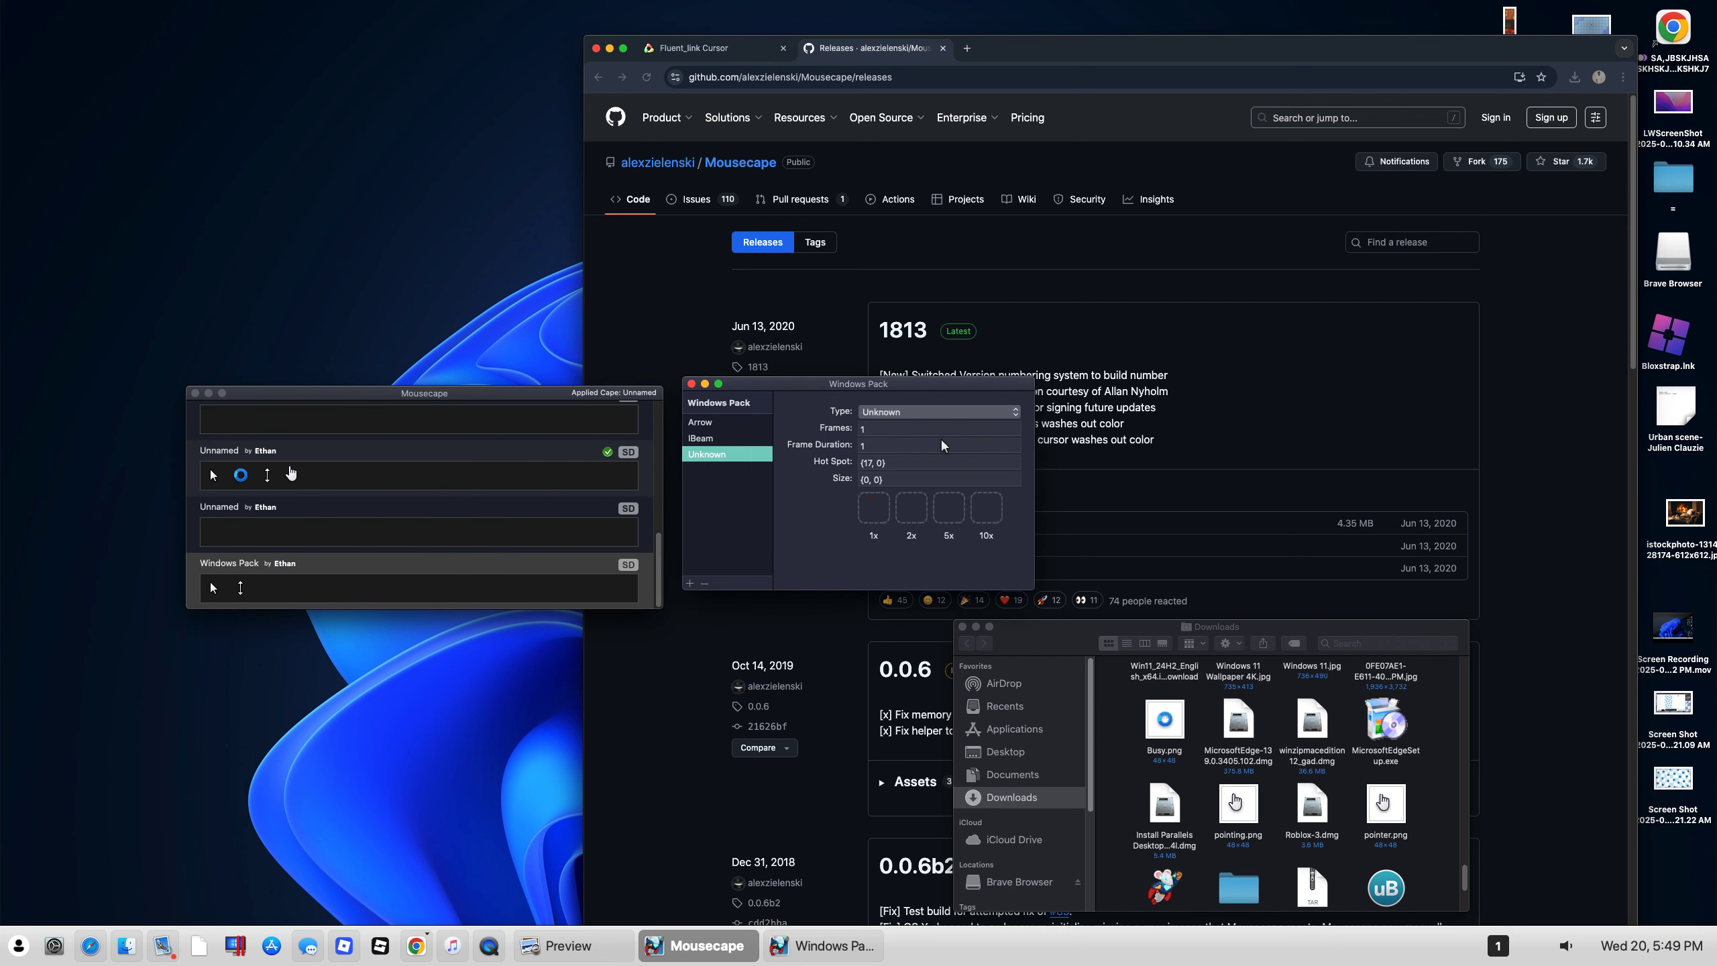
click(883, 464)
key(BackSpace)
text(11)
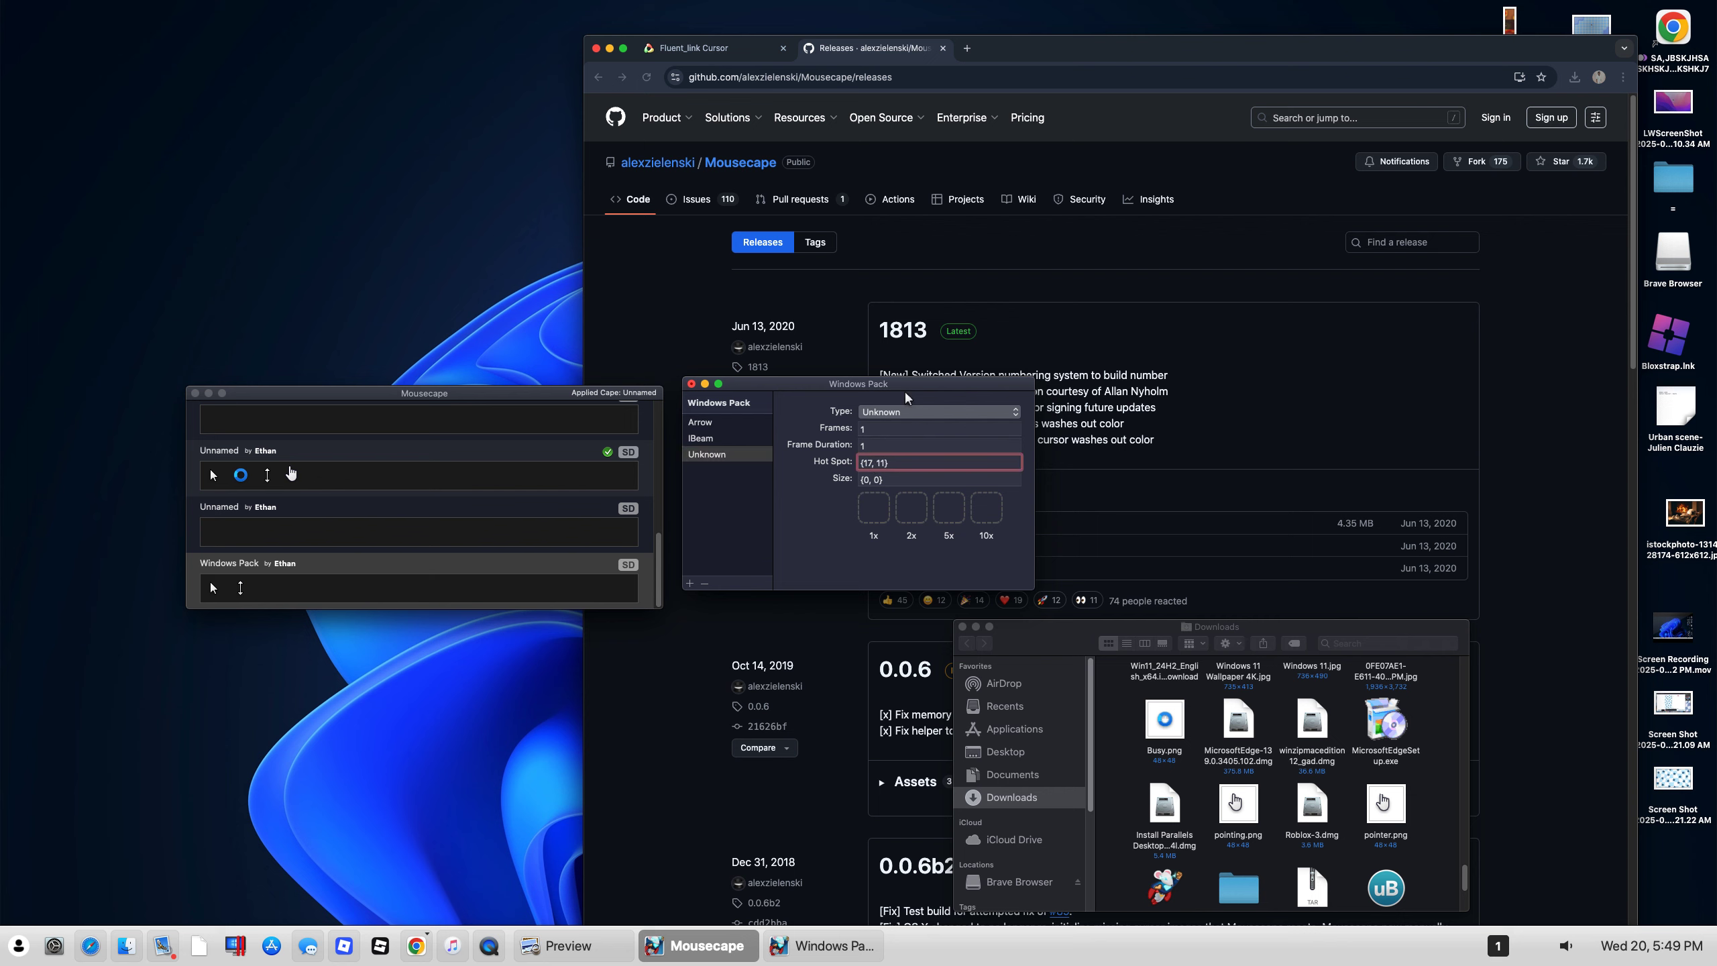
Step: Assign pointing.png from Downloads as the third cursor's 1x image and set the cursor type to Pointing
click(856, 349)
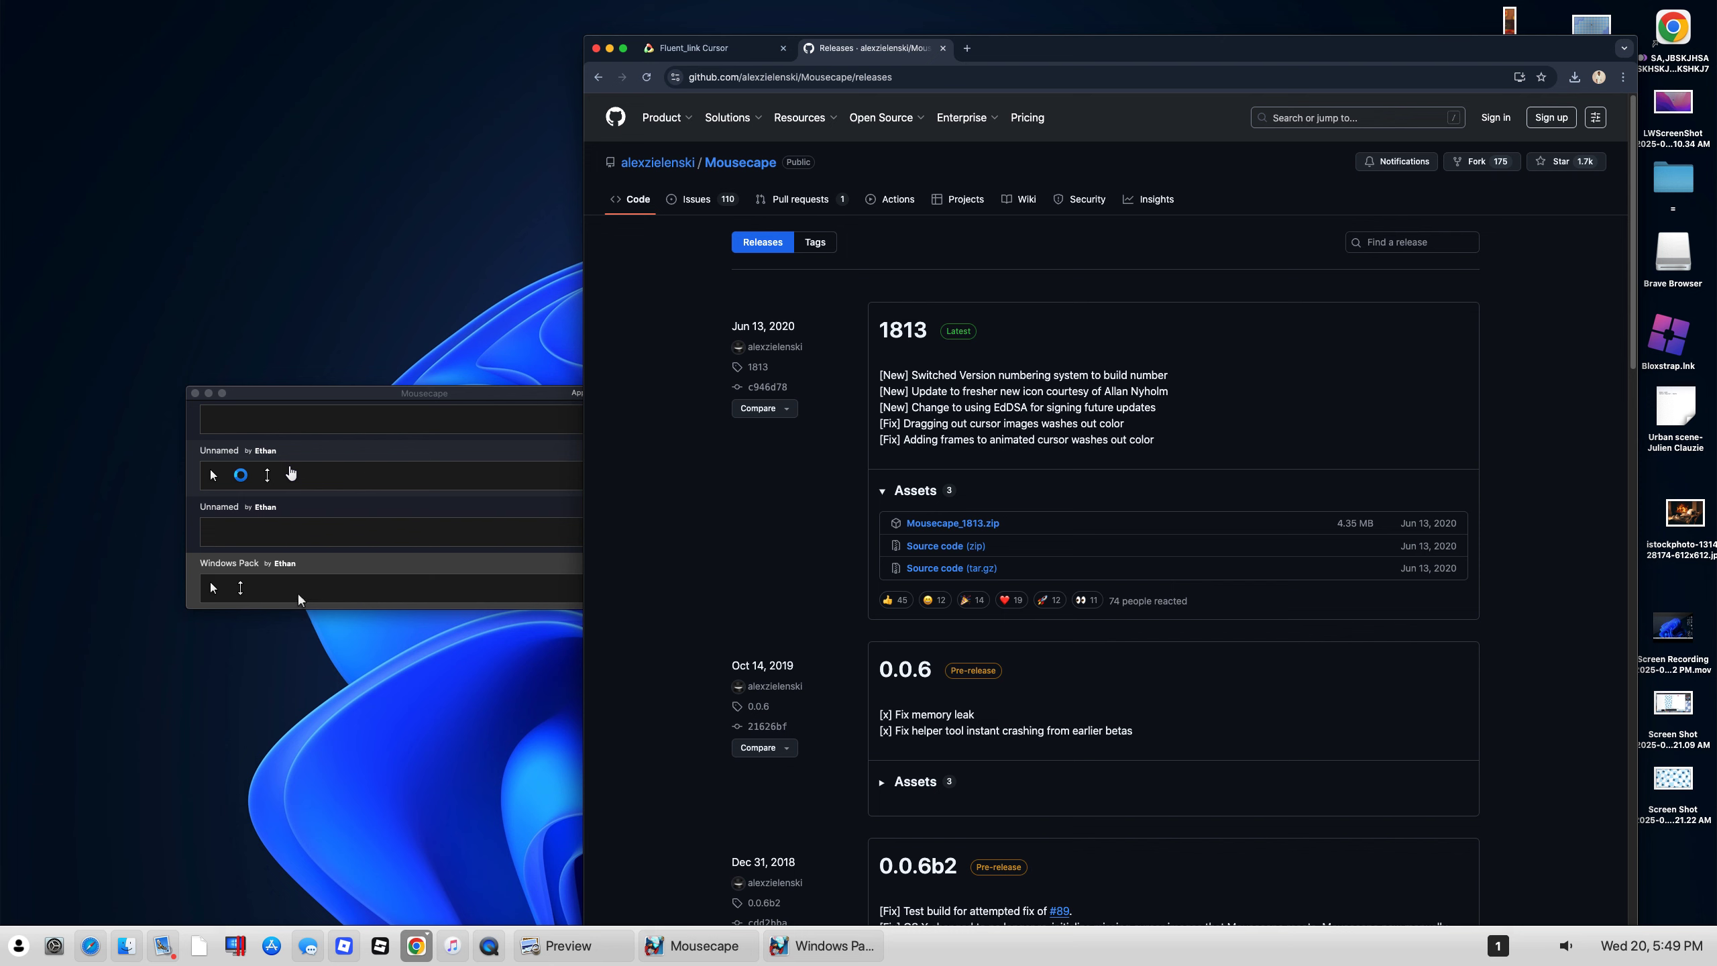
click(362, 502)
click(361, 505)
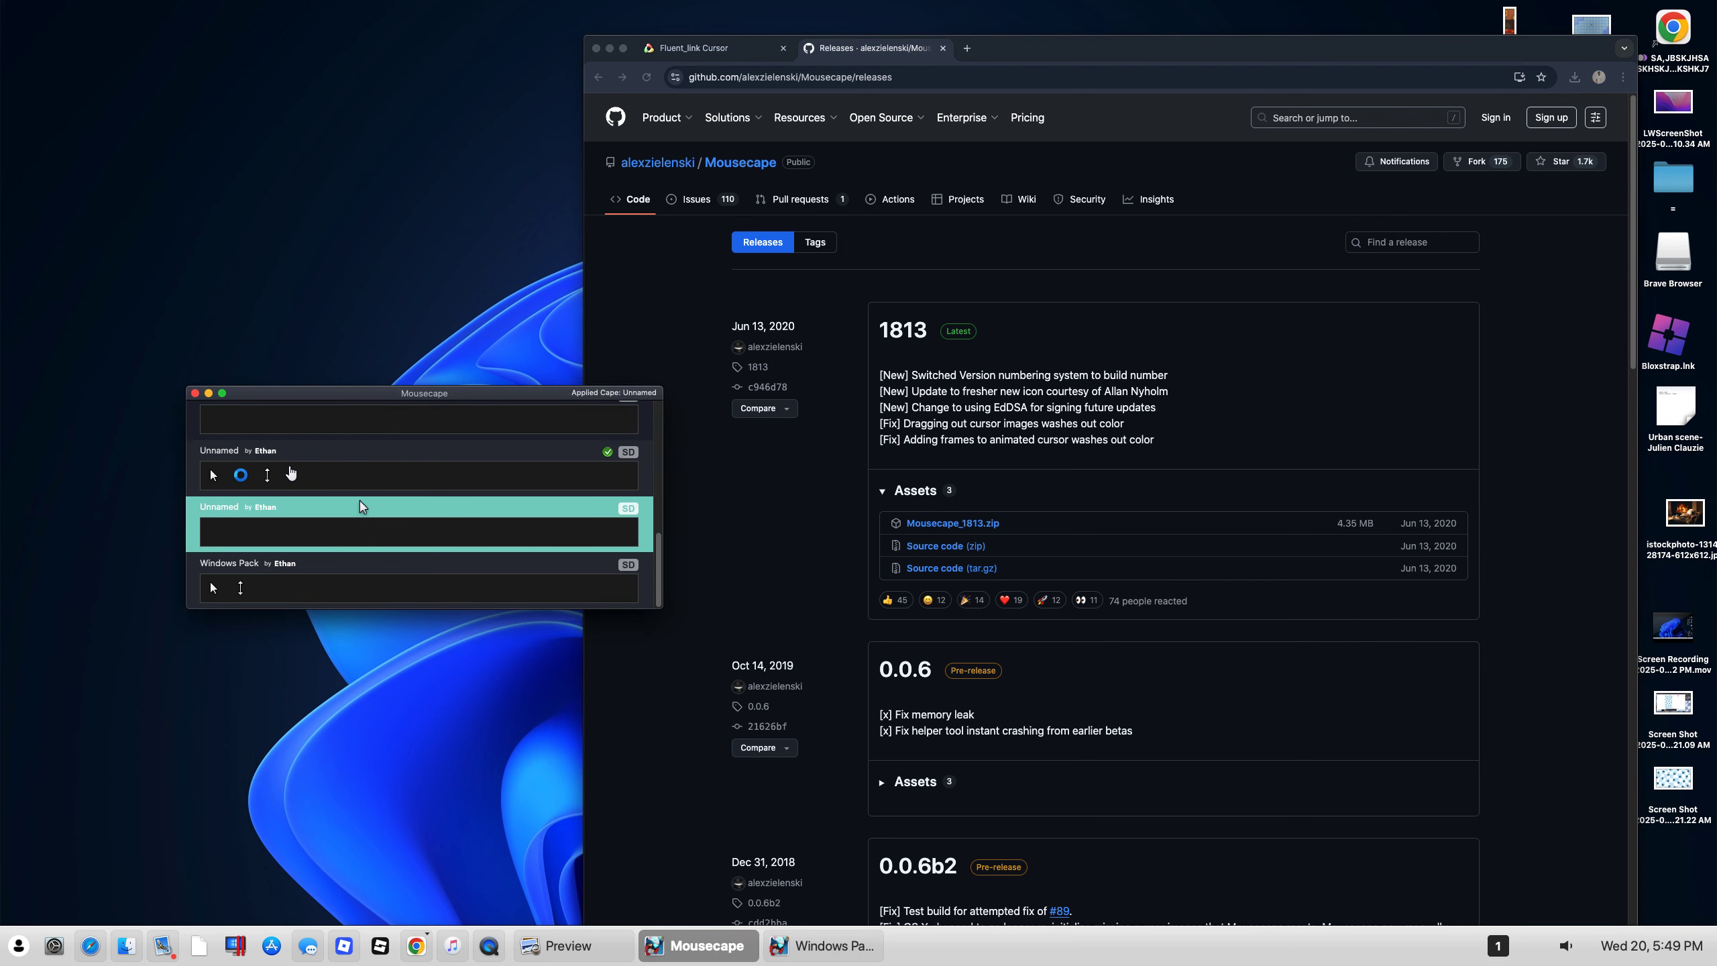
click(768, 944)
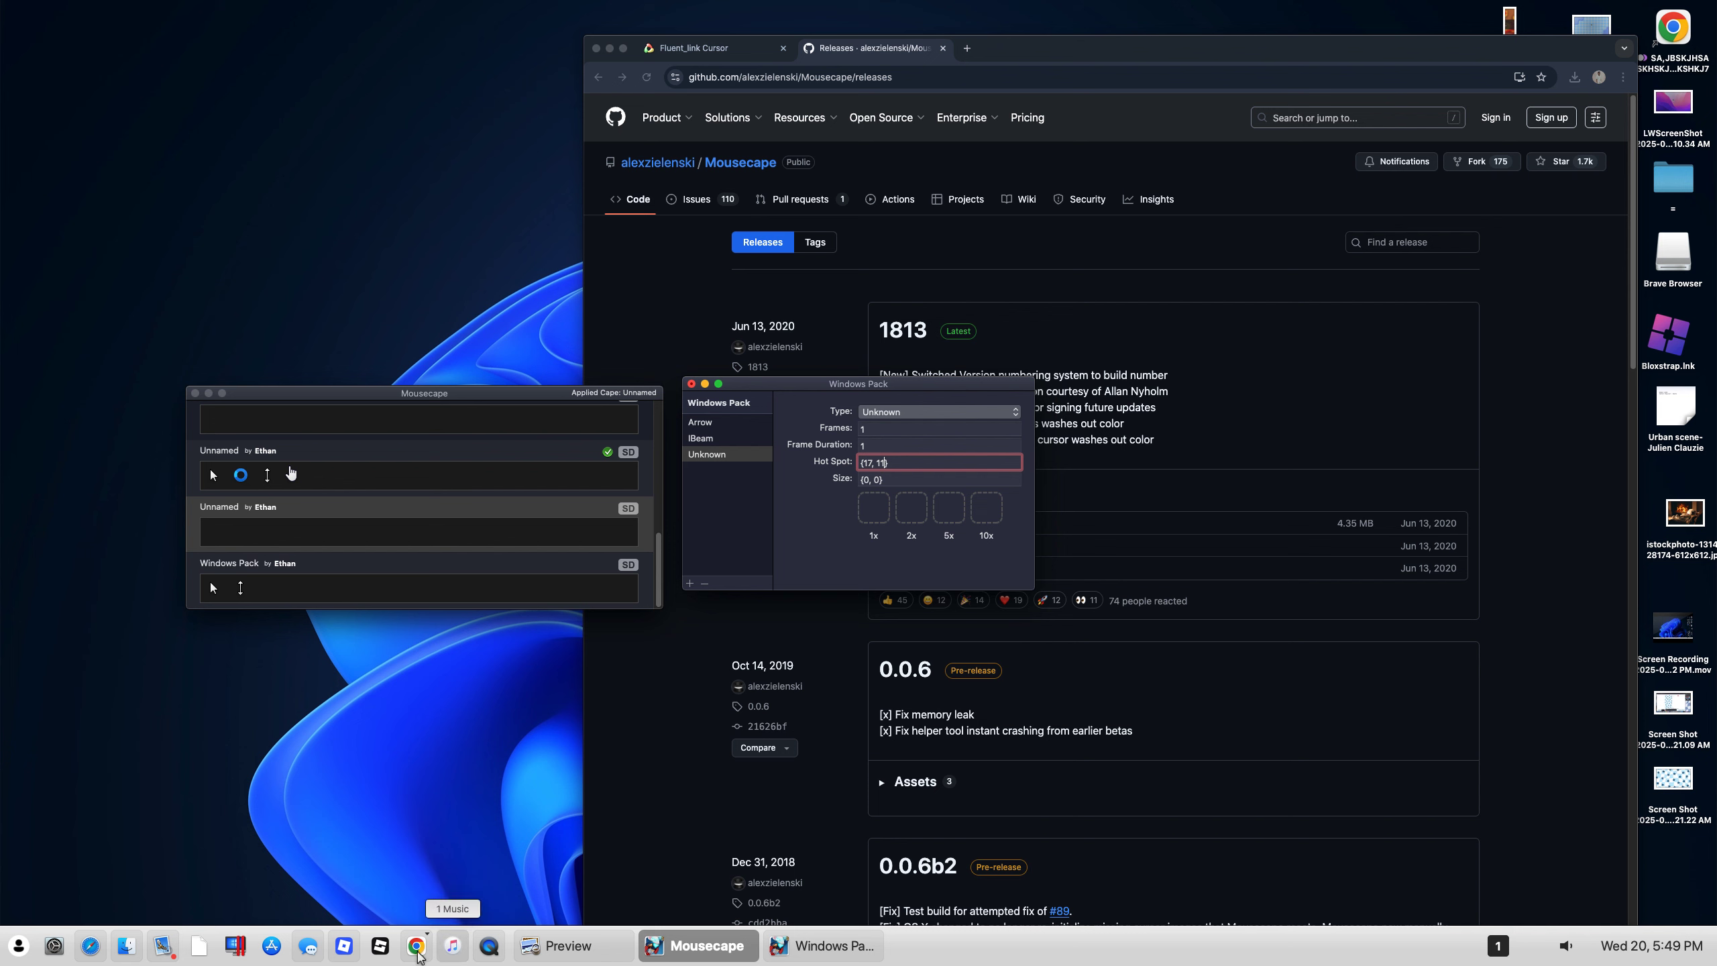
click(128, 947)
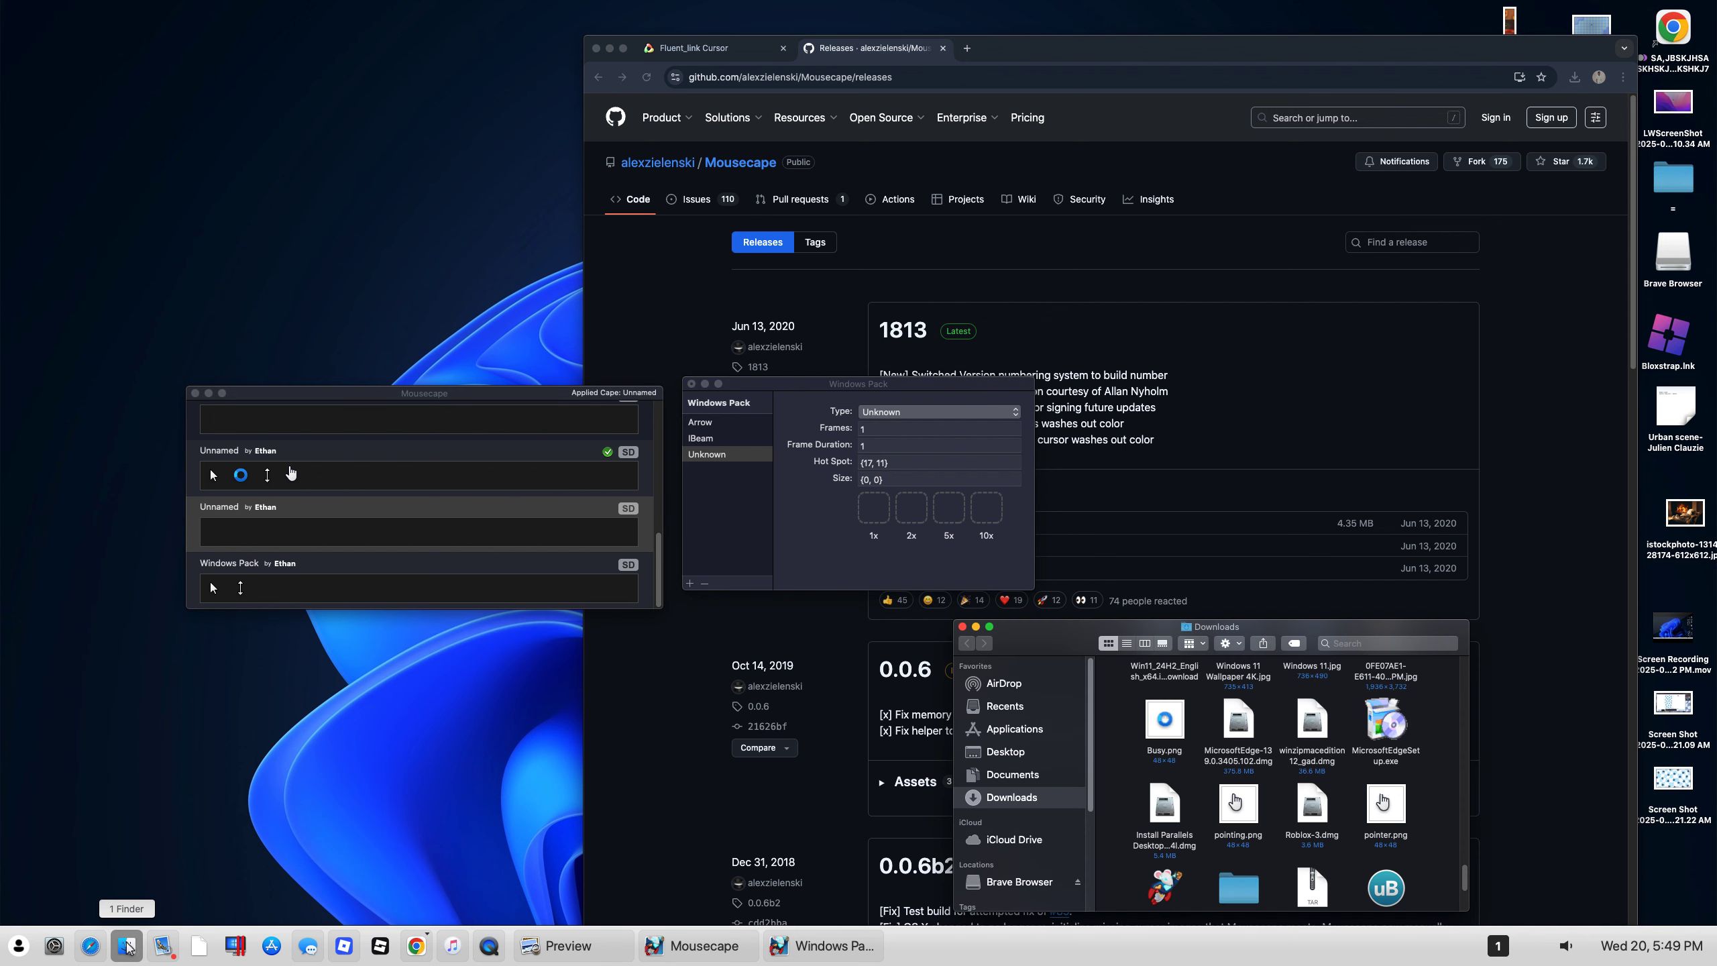
drag(1247, 805, 877, 497)
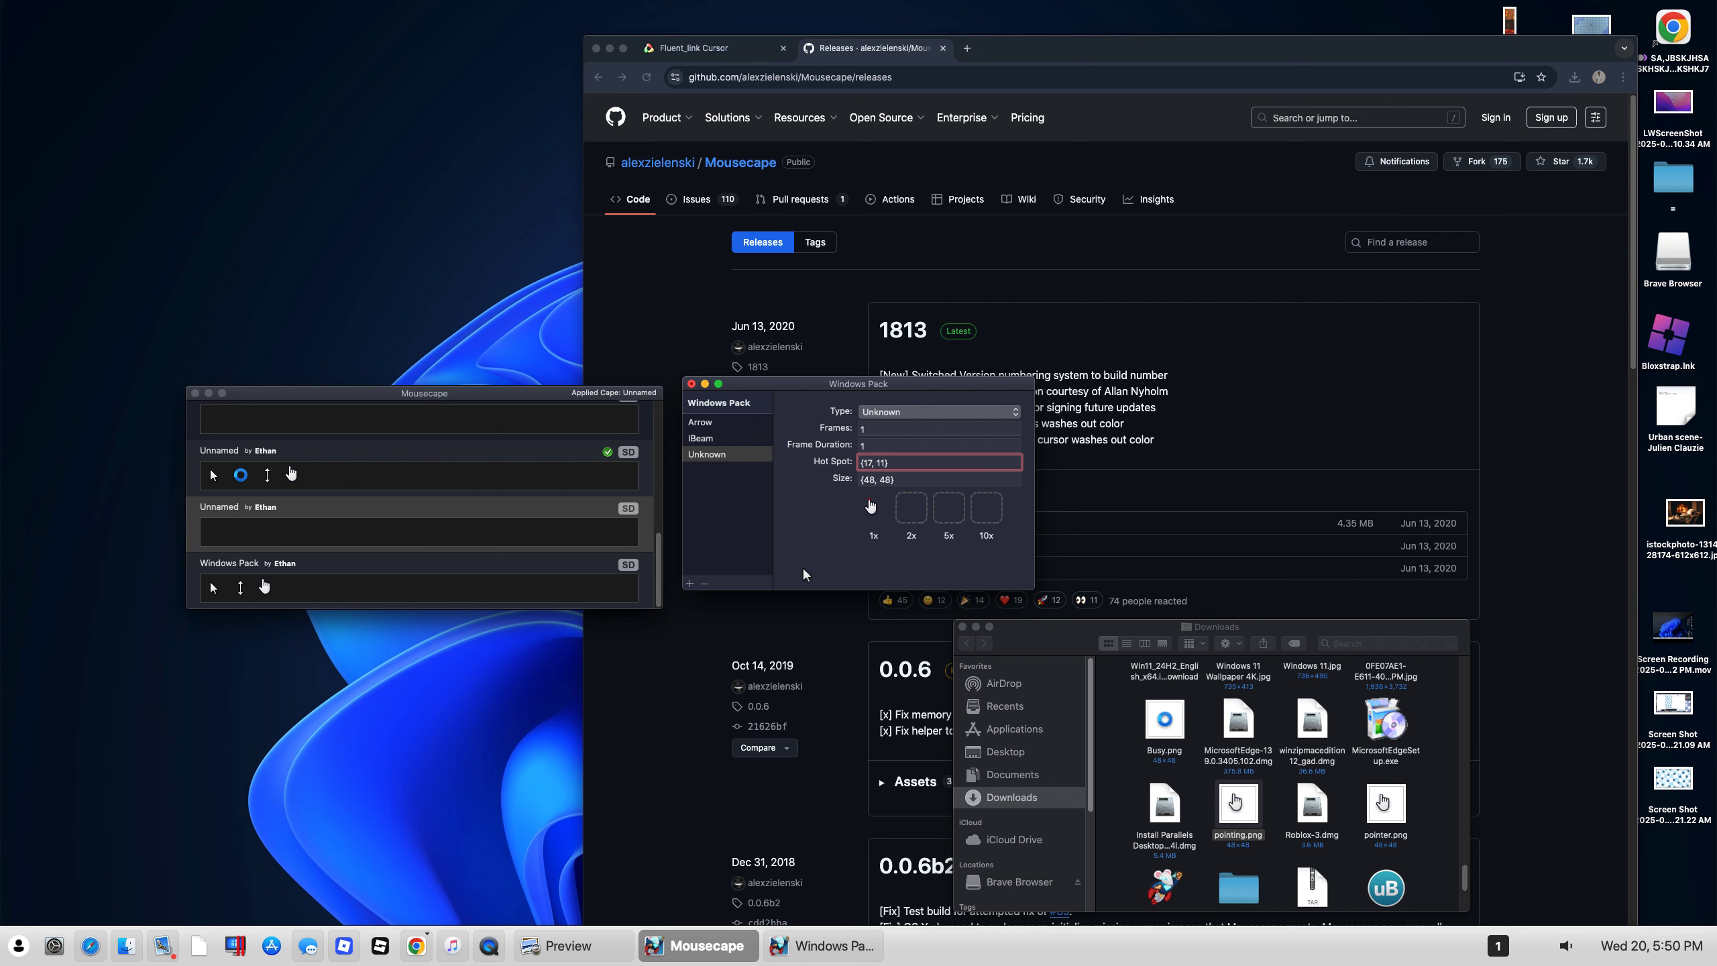
click(899, 410)
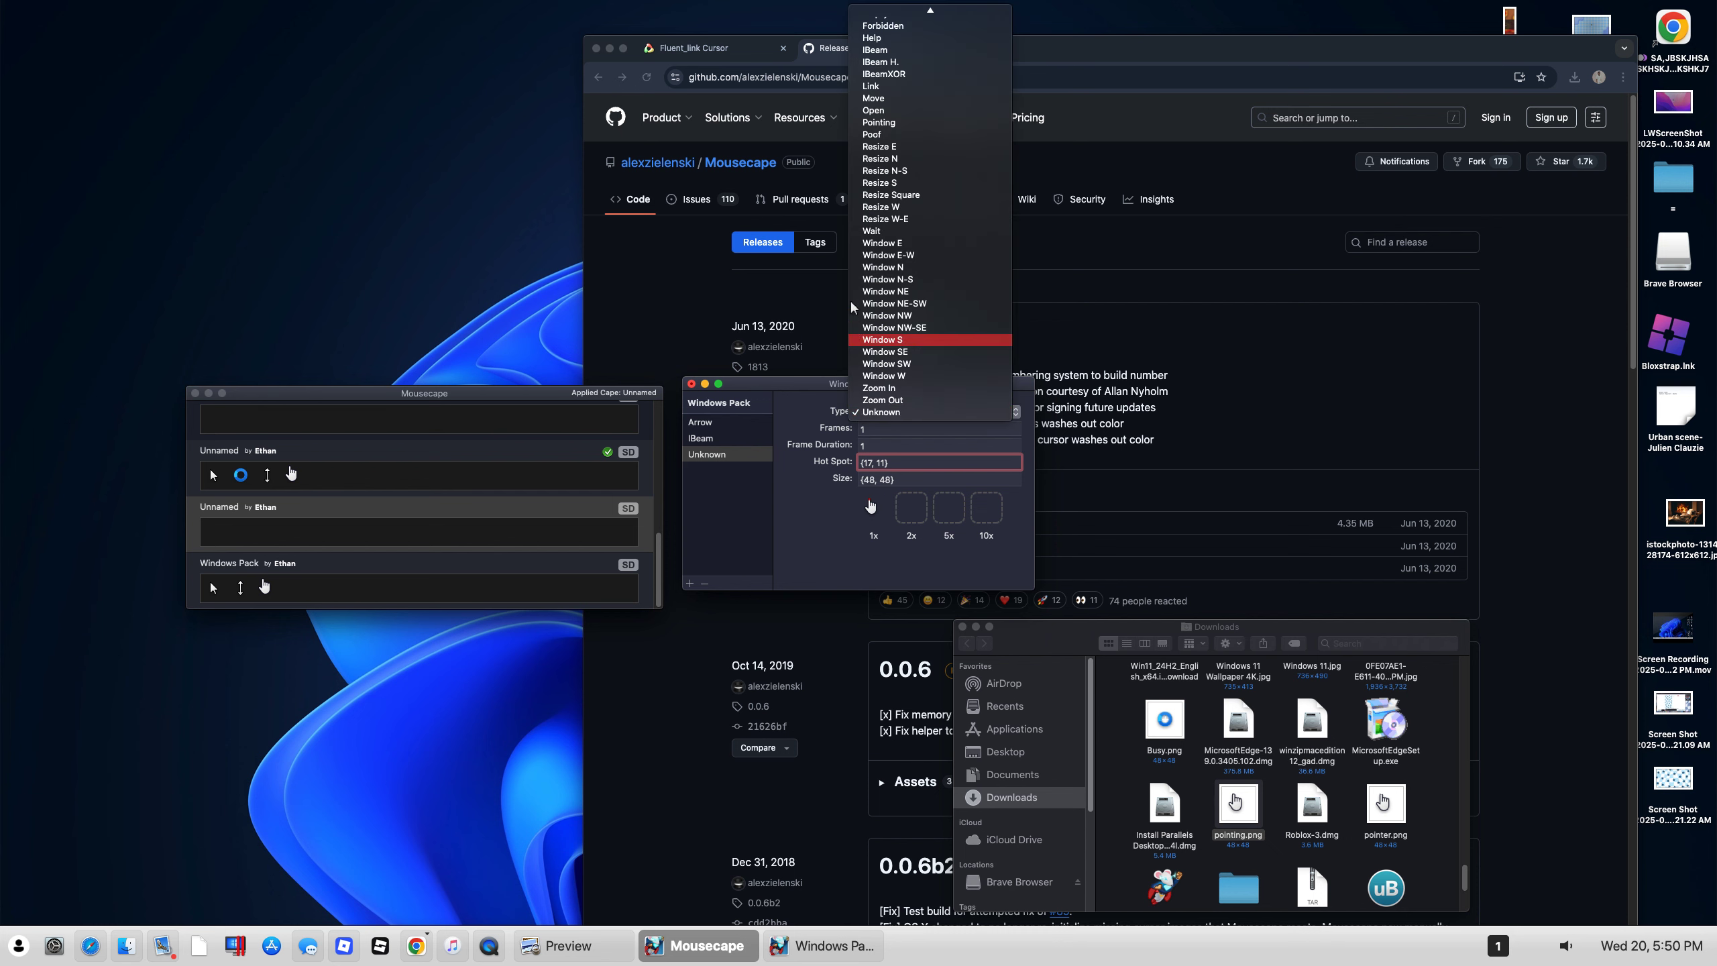
click(898, 124)
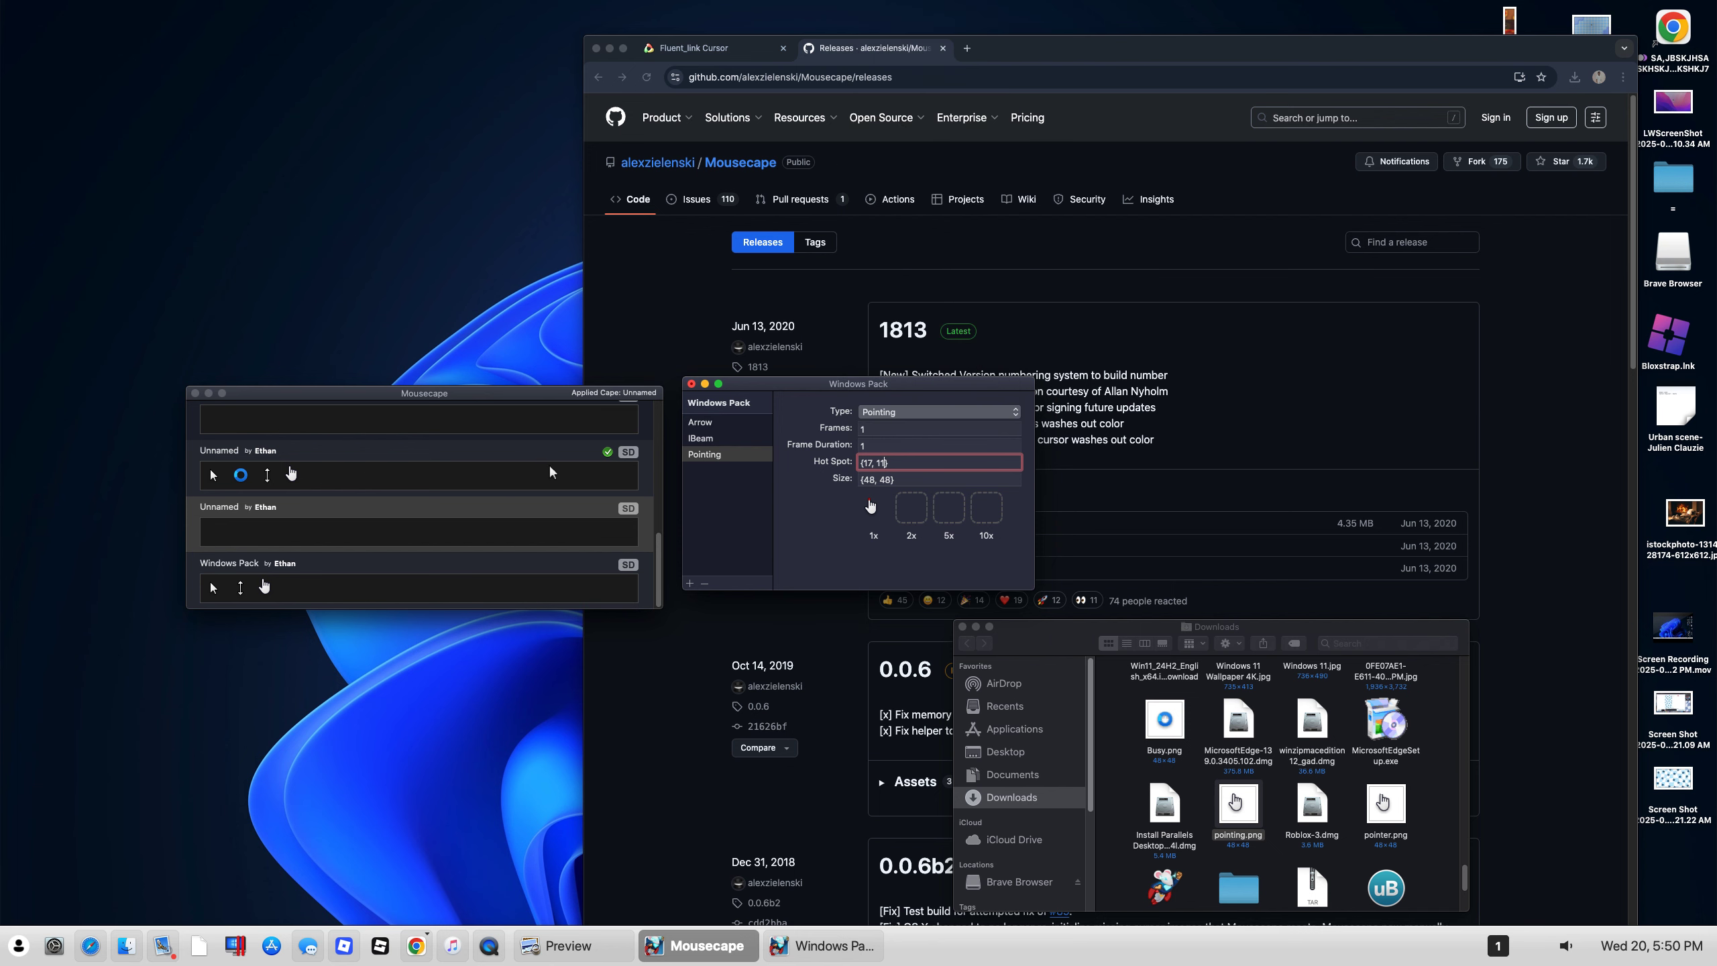
Step: Save the changes to the Windows Pack cape and apply it as the active cursor set
click(692, 385)
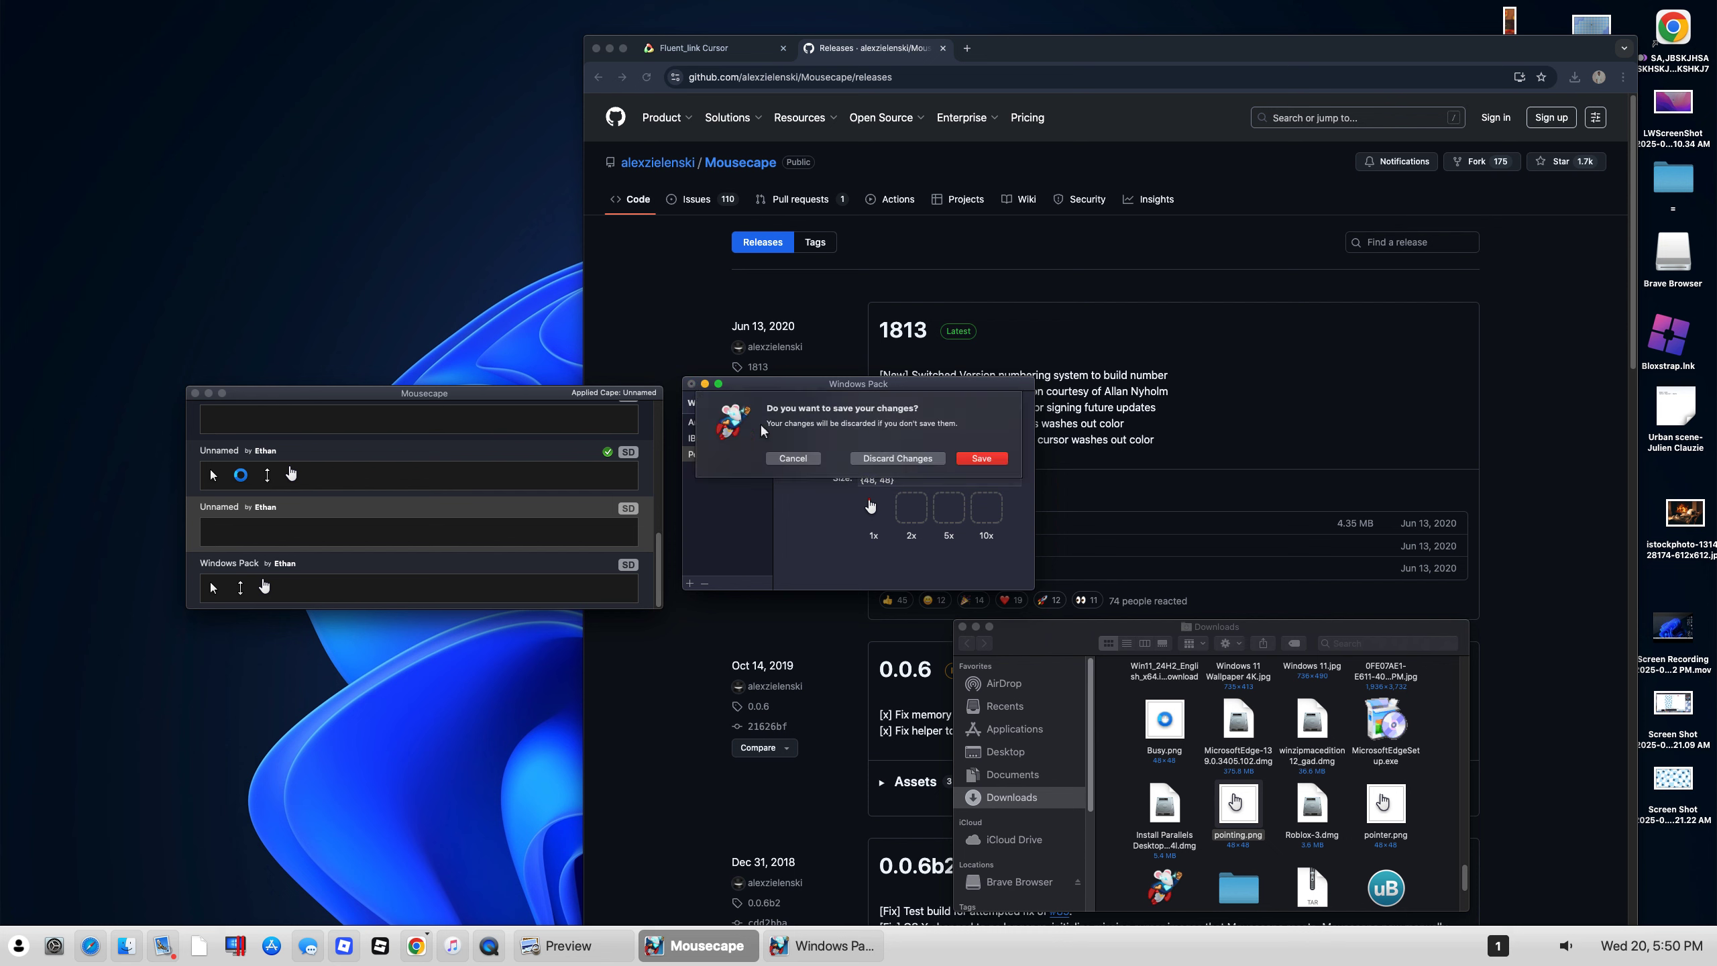
click(980, 459)
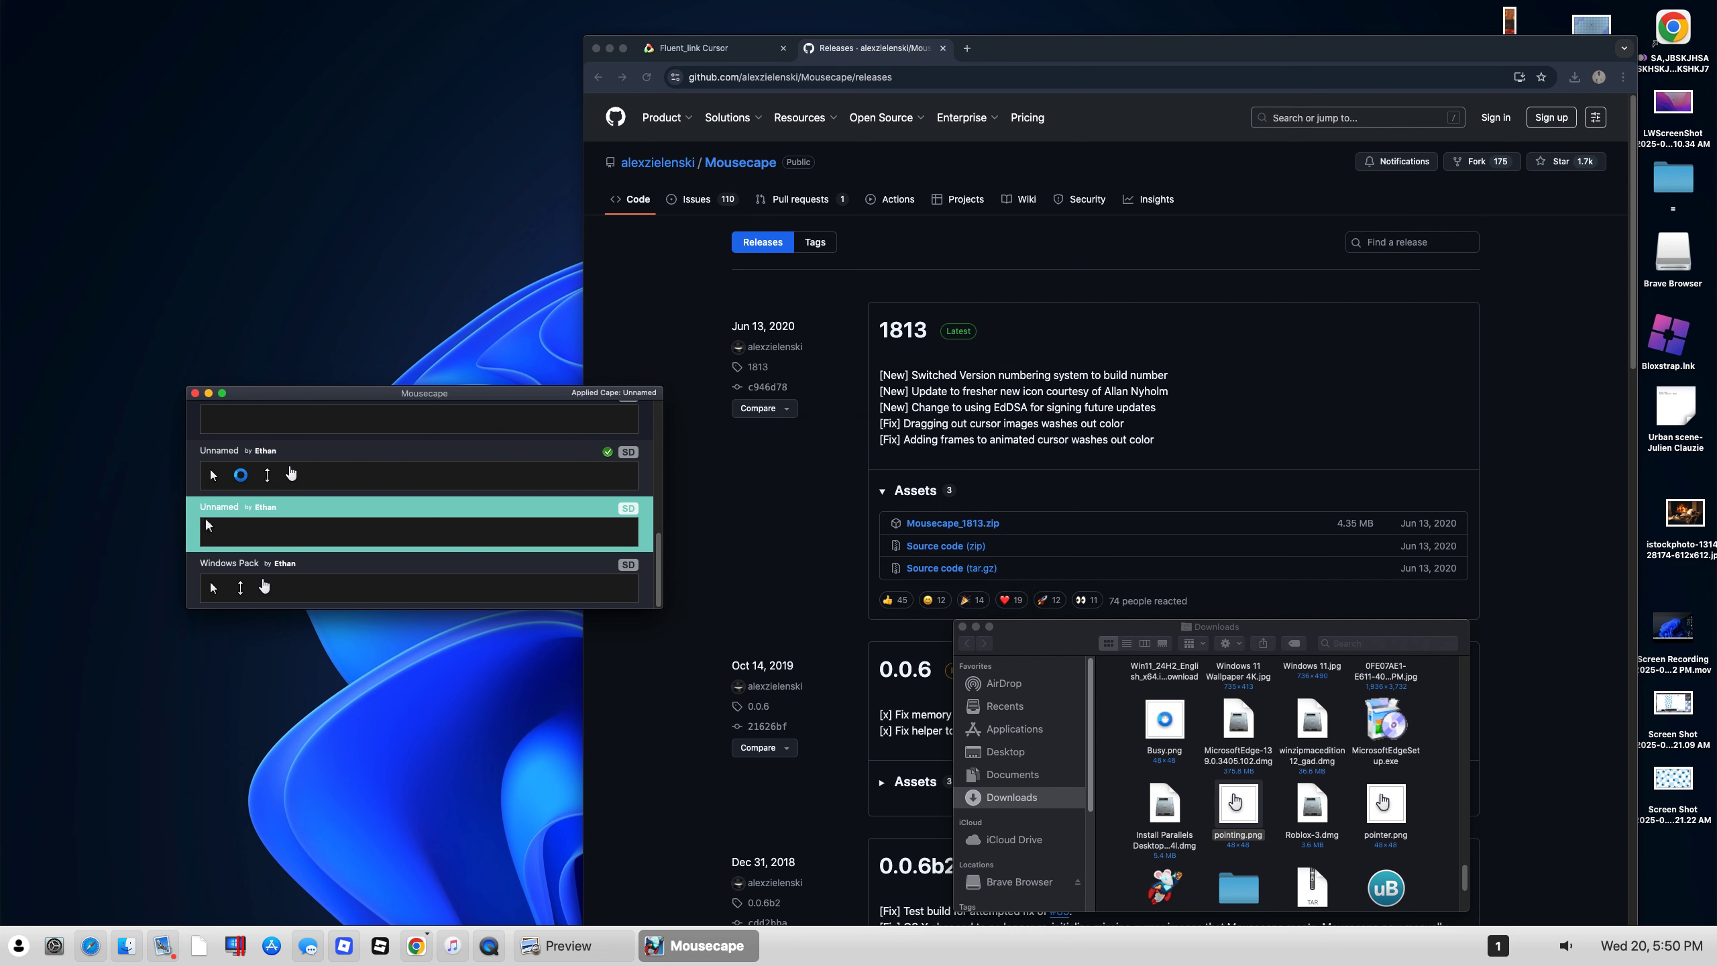
click(293, 562)
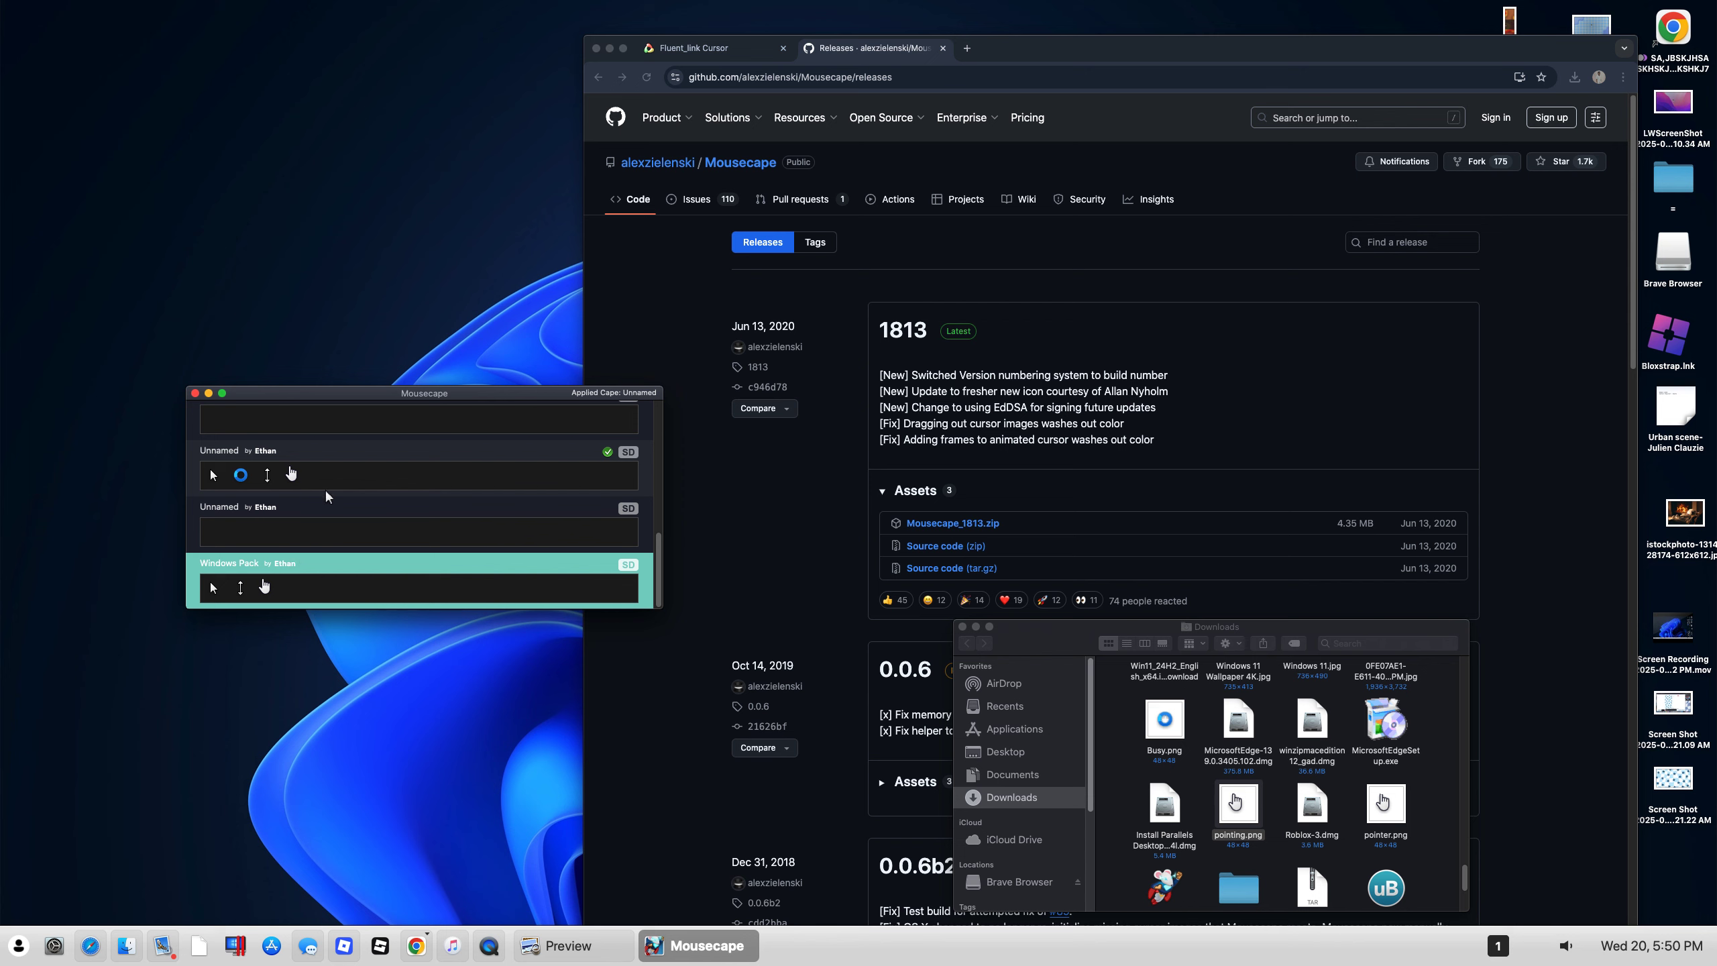
right_click(298, 568)
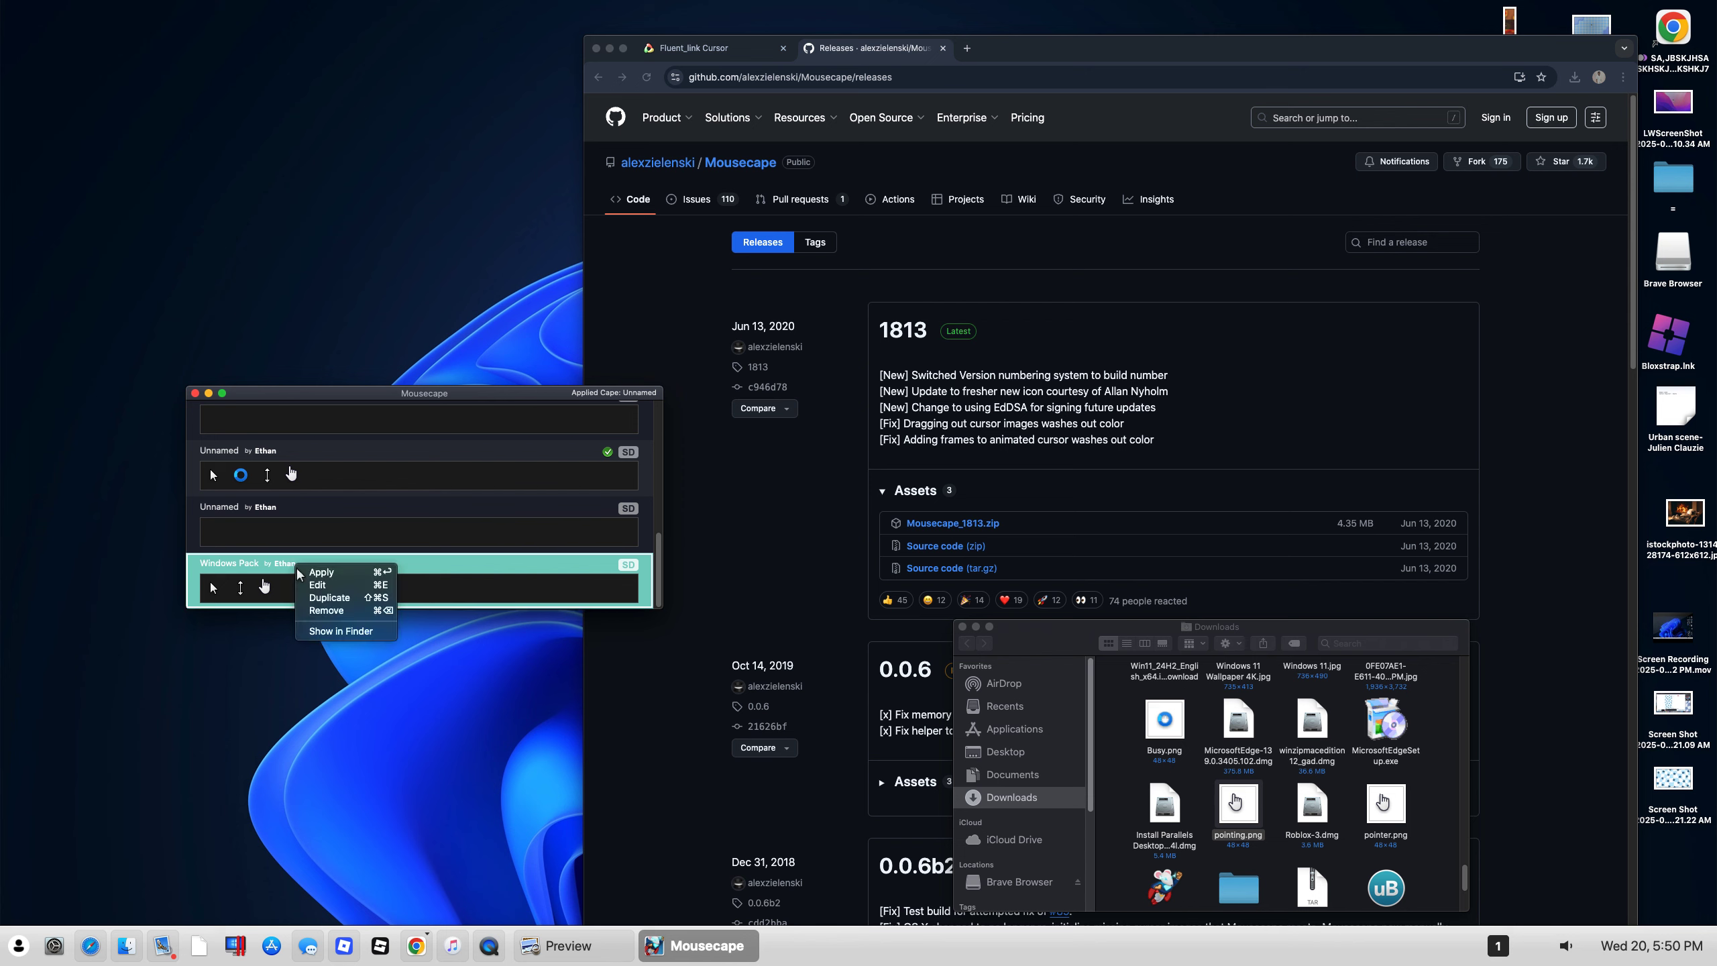
click(321, 572)
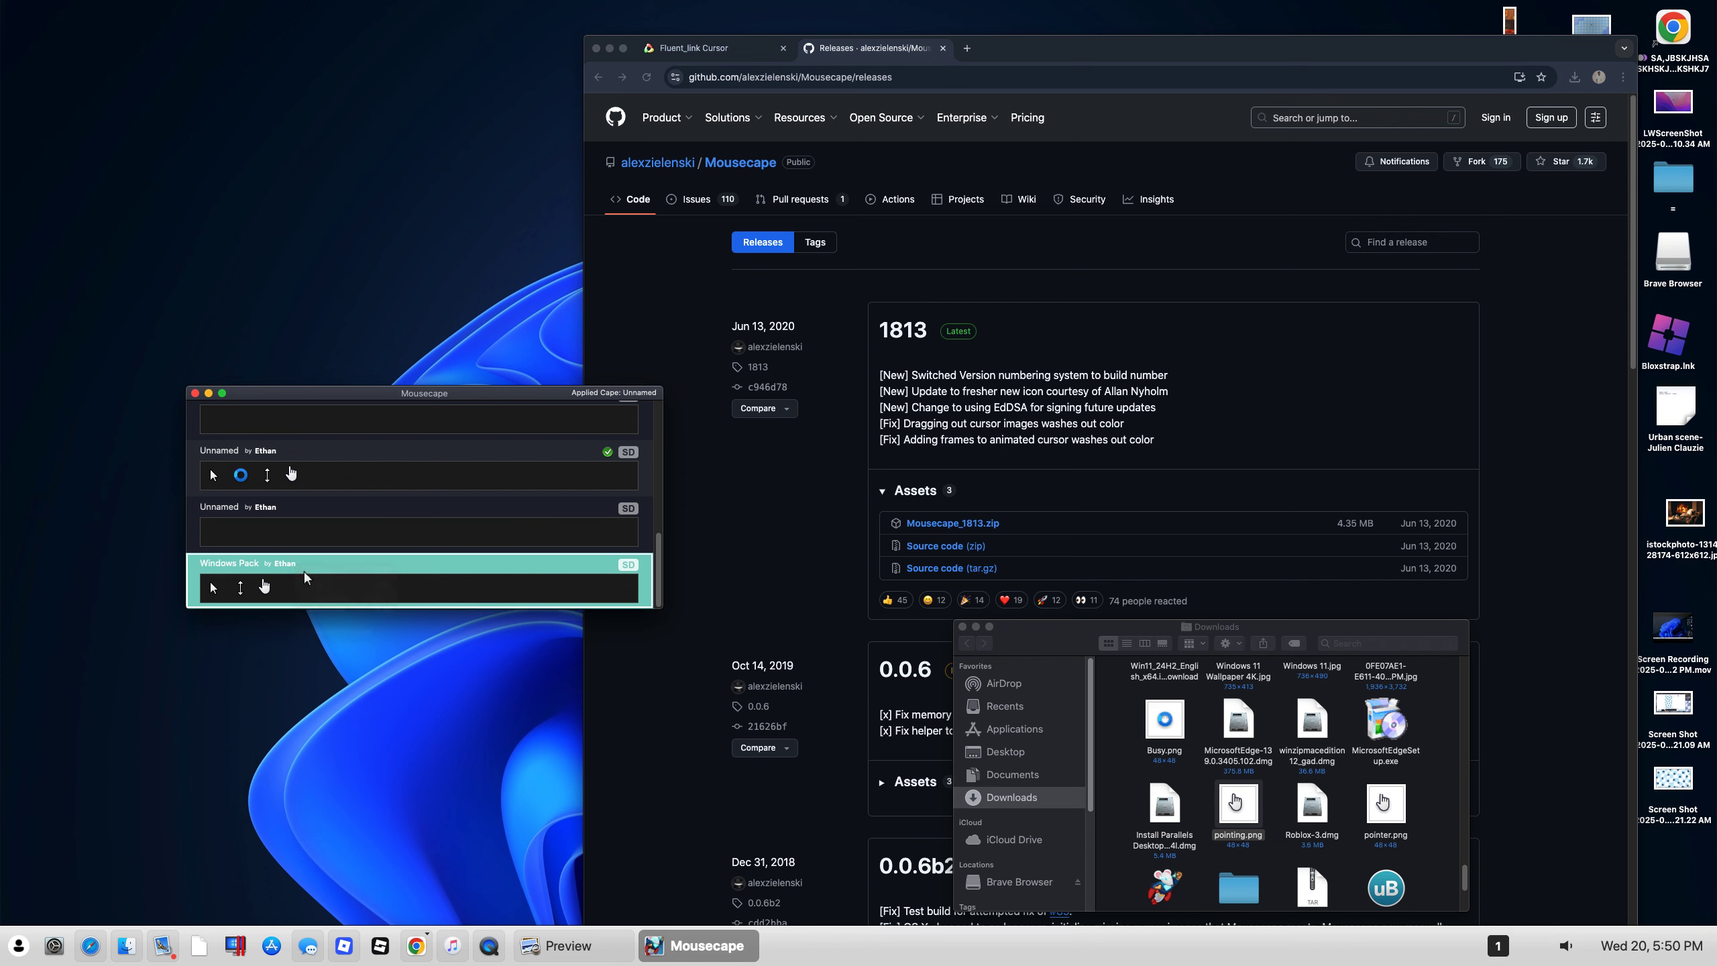
right_click(325, 566)
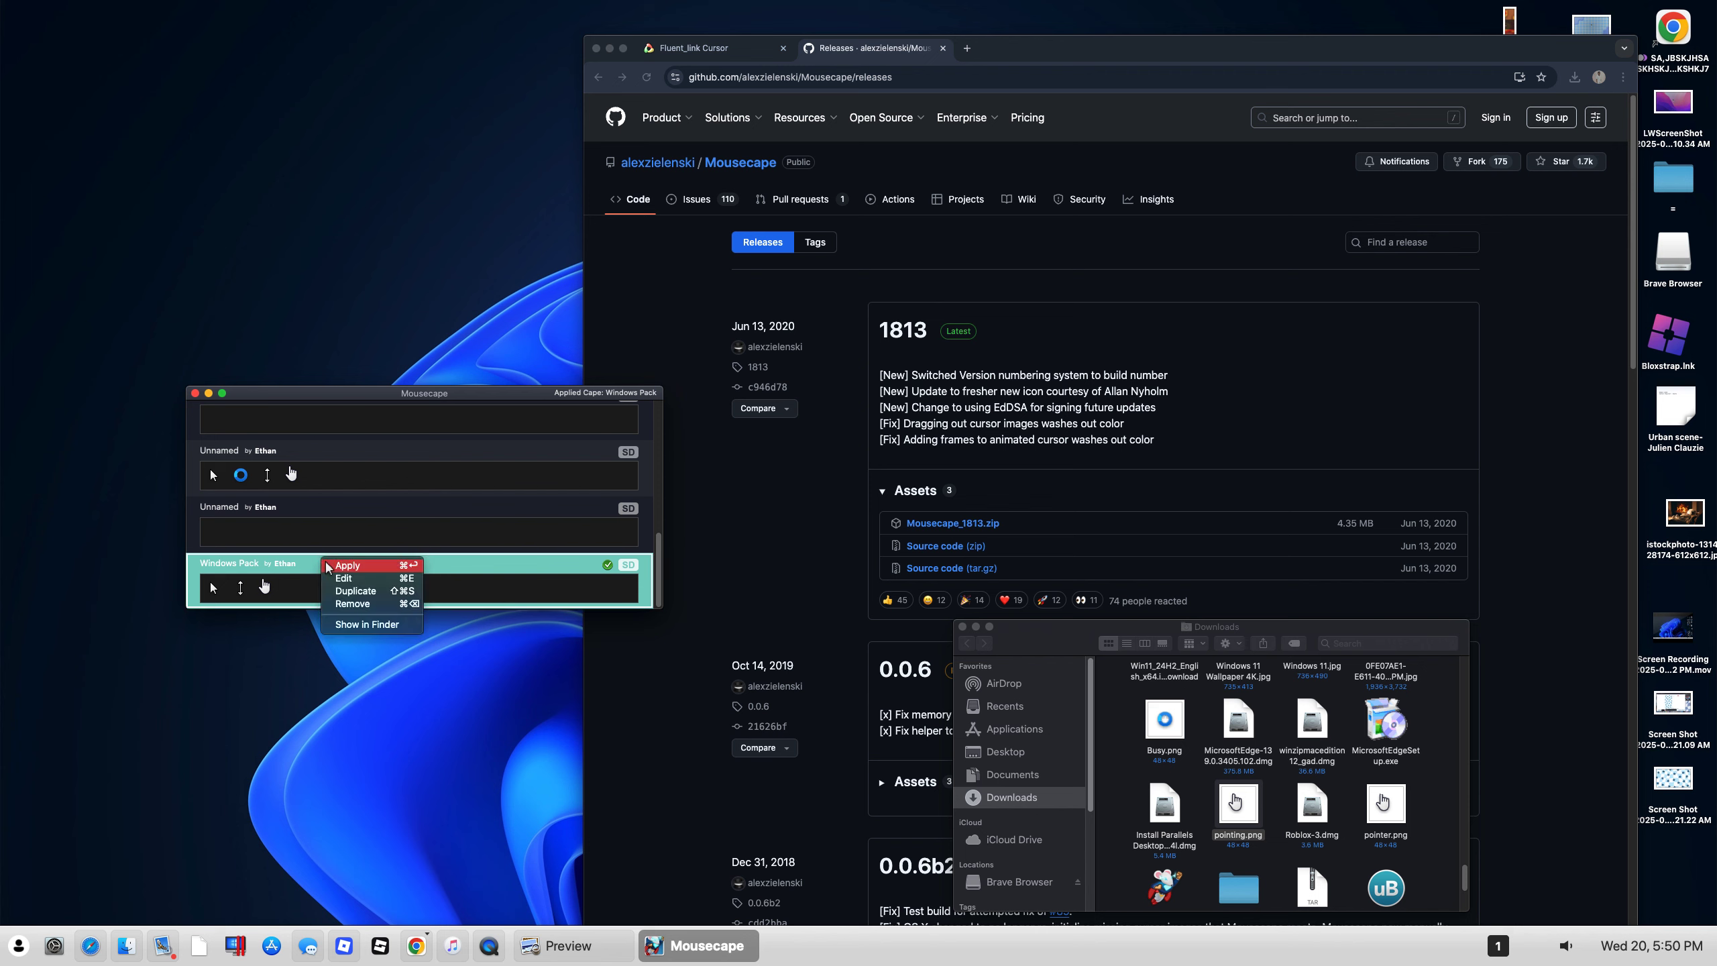
click(328, 566)
right_click(326, 566)
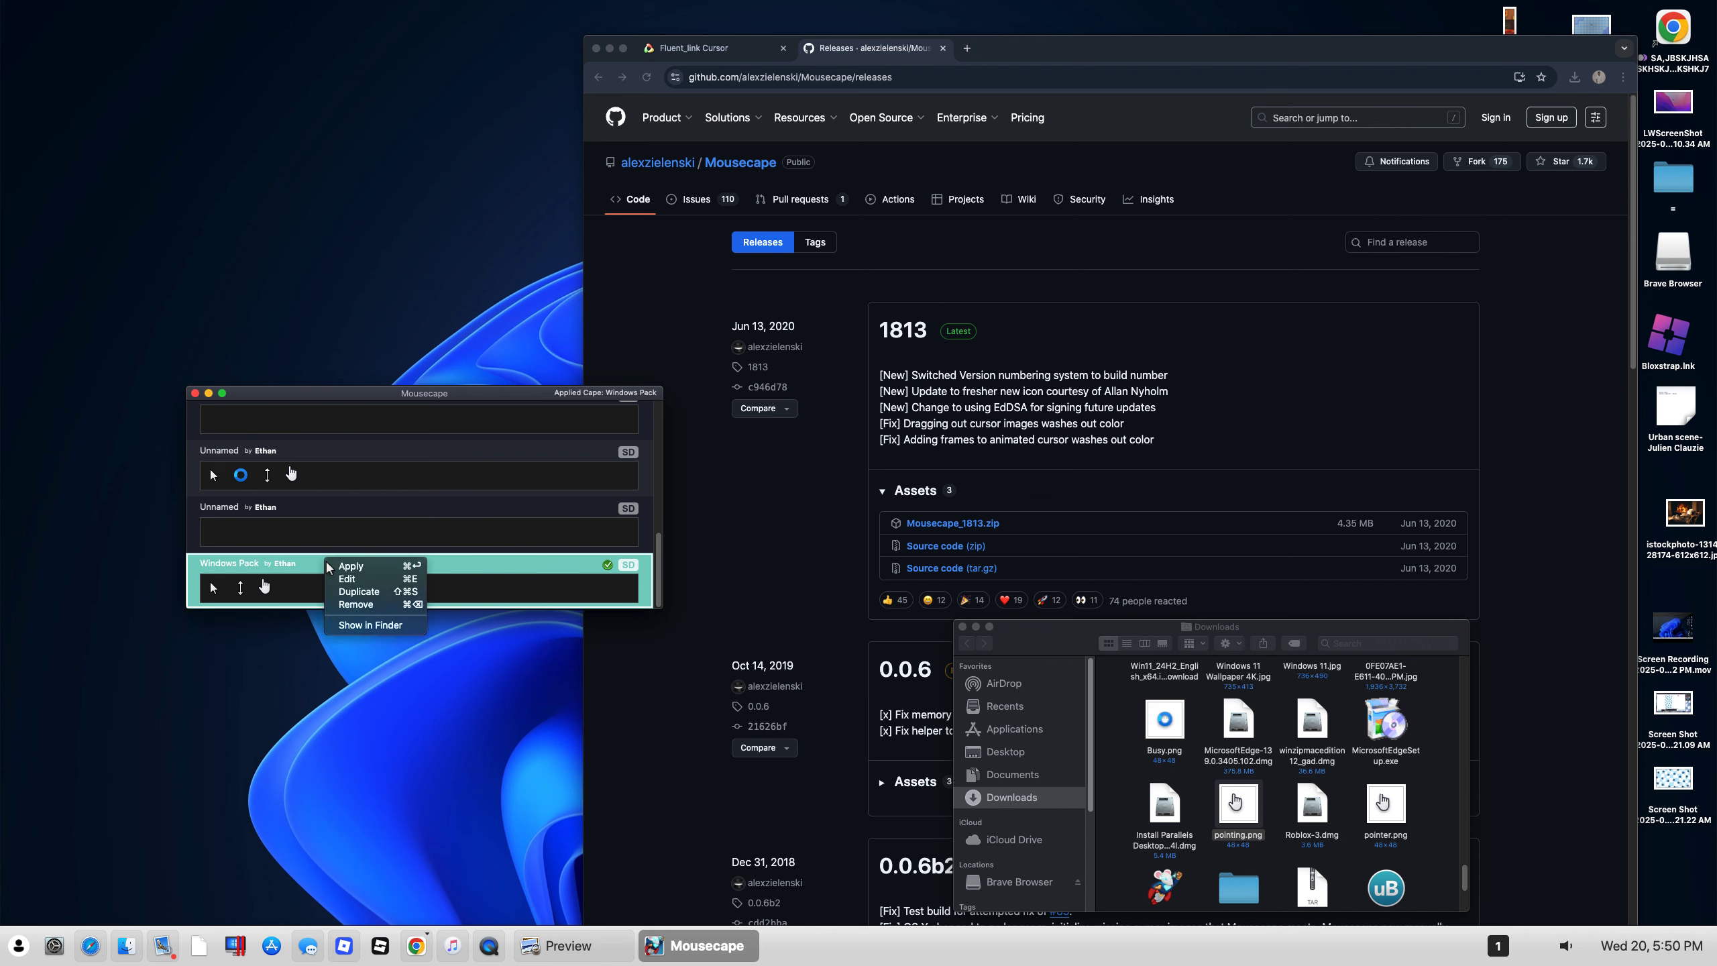
click(338, 571)
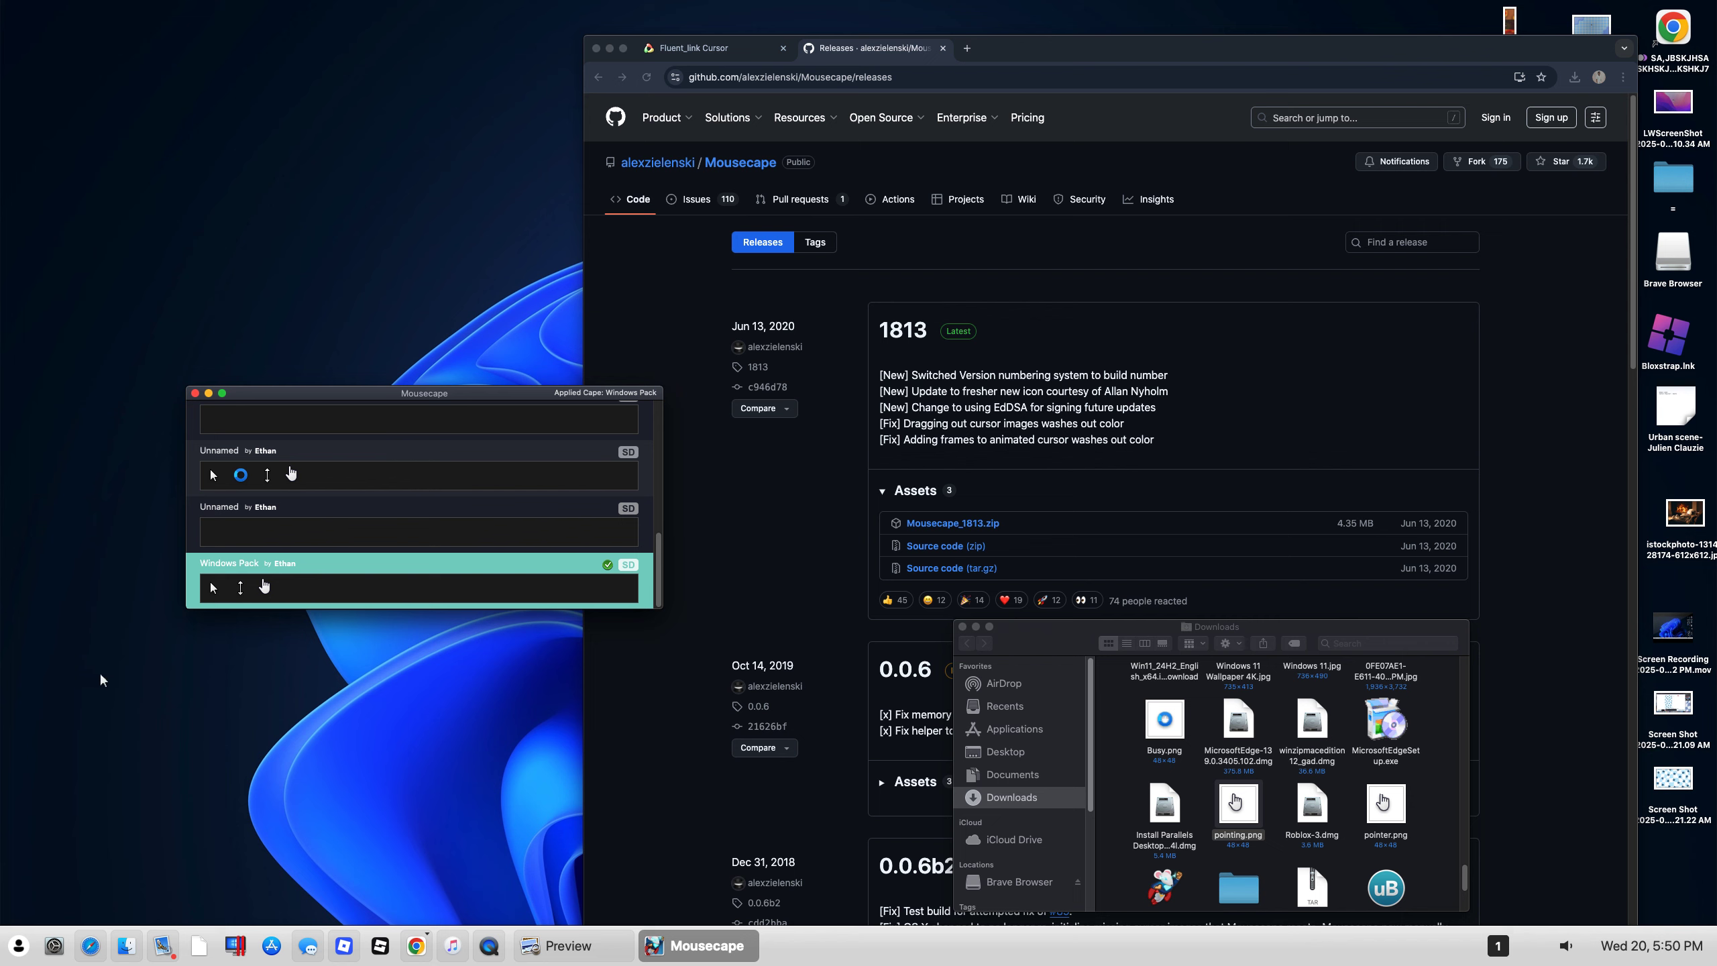
Step: Switch the active cursor set back to the unnamed cape containing the arrow, busy ring, text and hand cursors
right_click(242, 478)
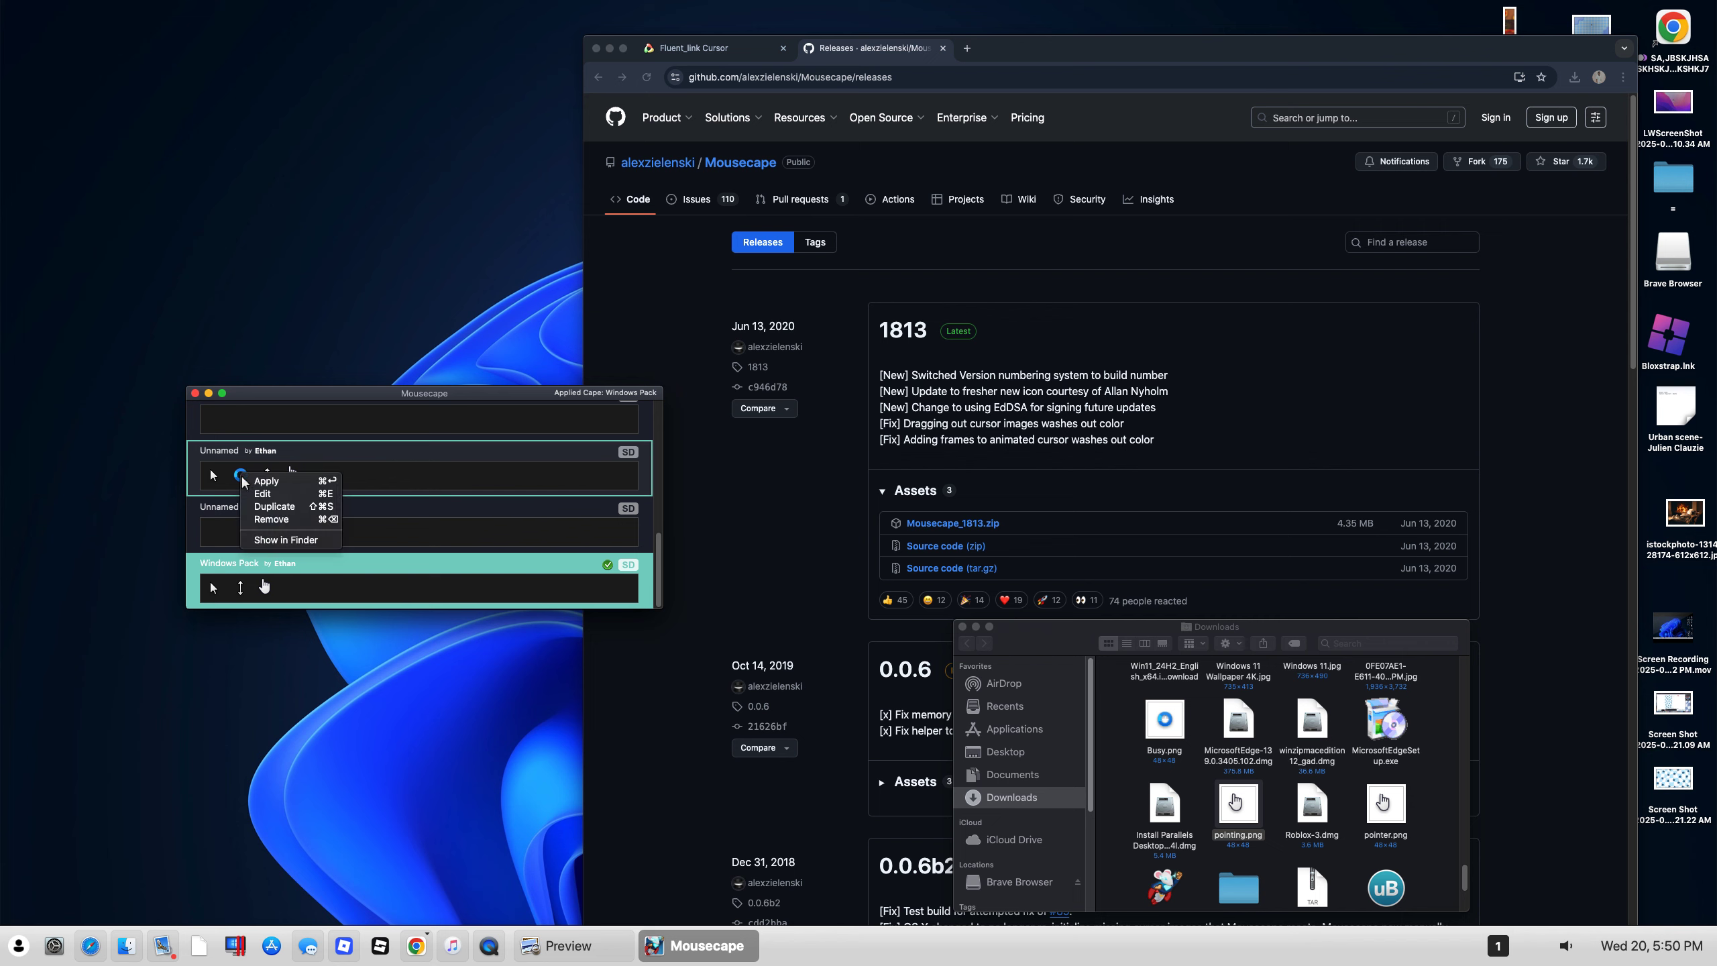
click(302, 476)
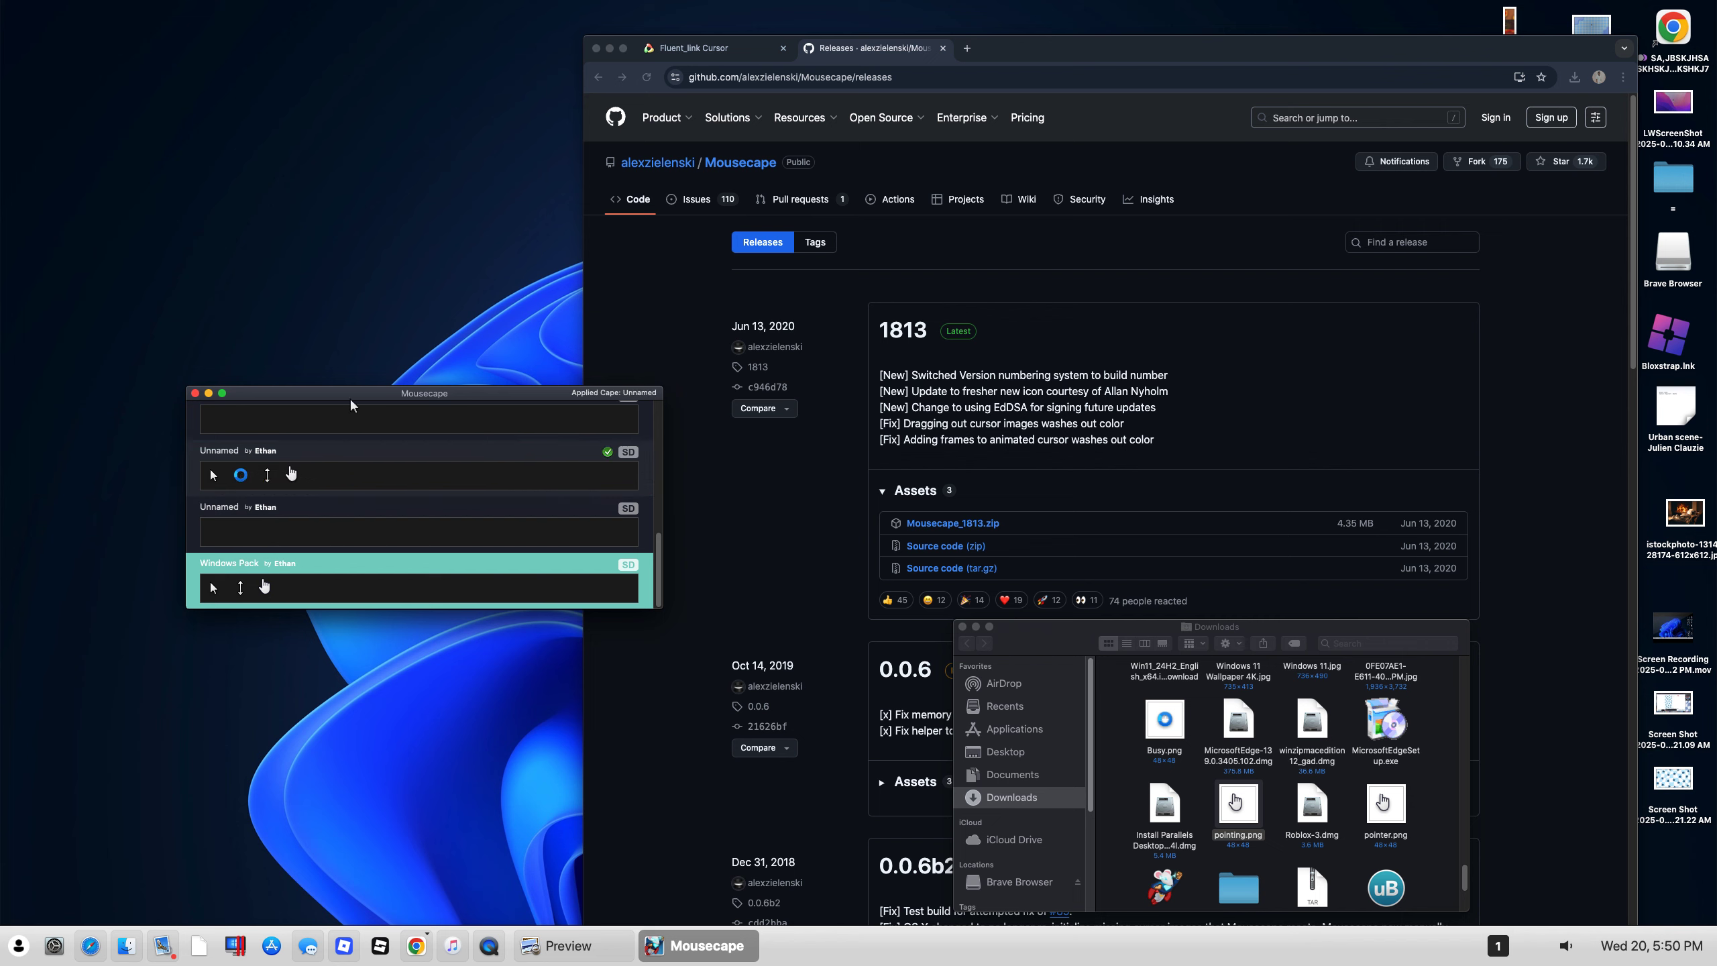